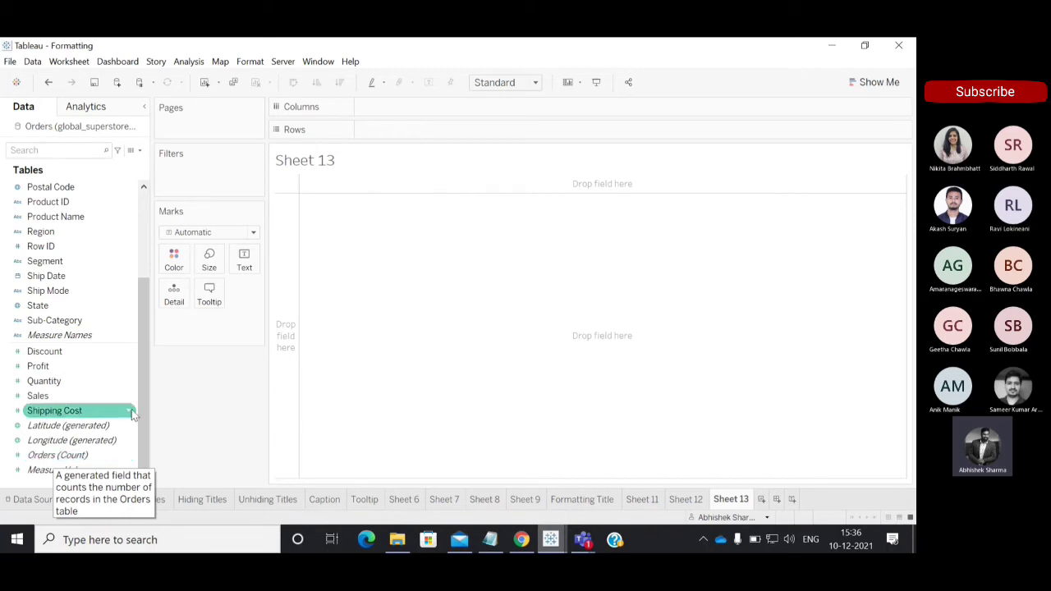
Plot Orders (Count) as a bar on Rows of Sheet 13 and show its mark label.
left_click(69, 459)
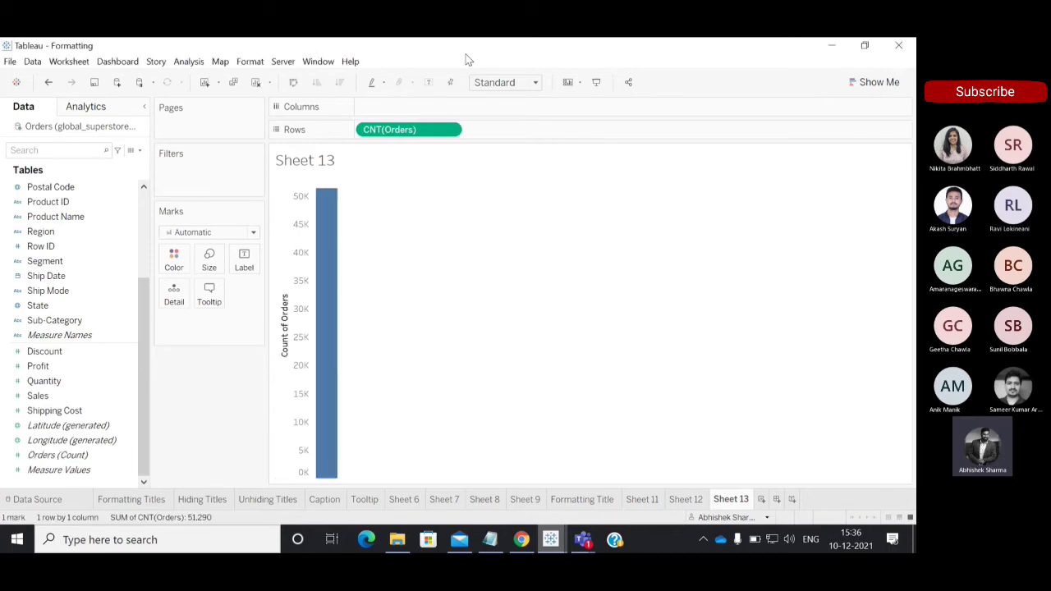
left_click(429, 84)
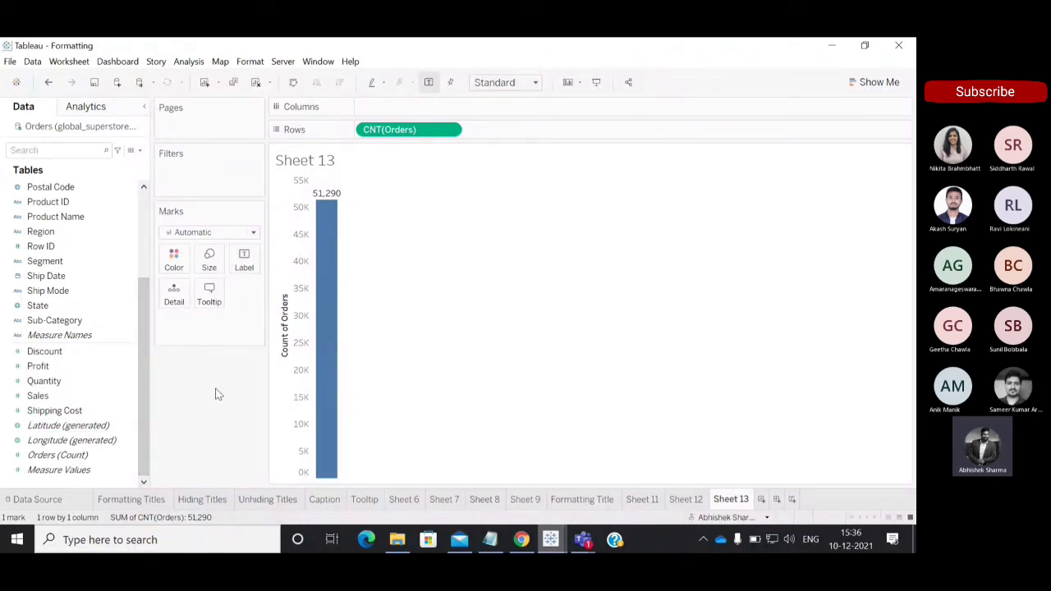
mouse_move(326, 203)
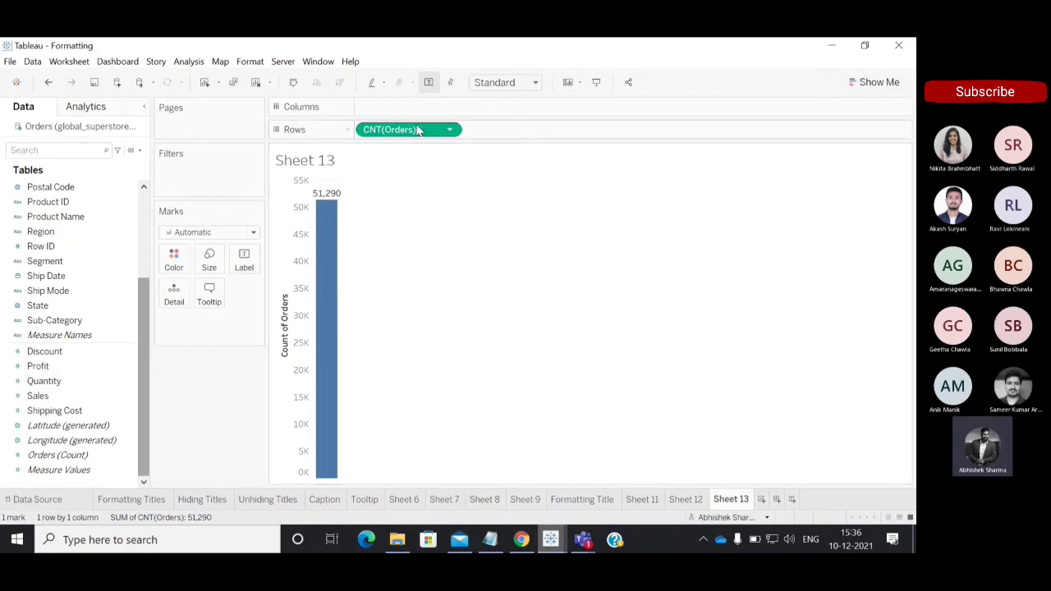
Create a new worksheet and add Measure Names to Columns to build a text table of all measures.
left_click(763, 500)
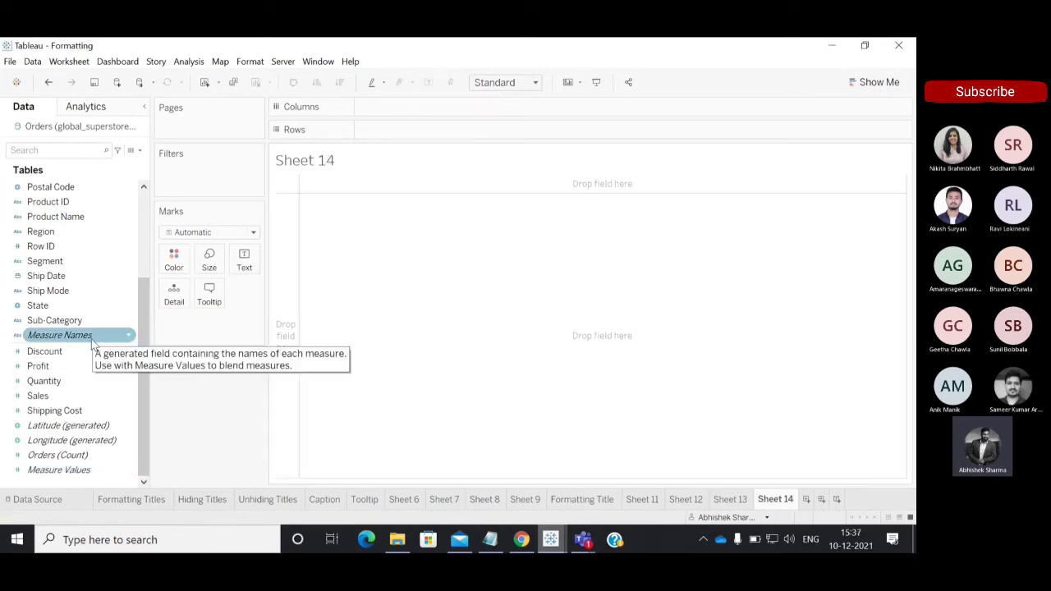
double_click(92, 341)
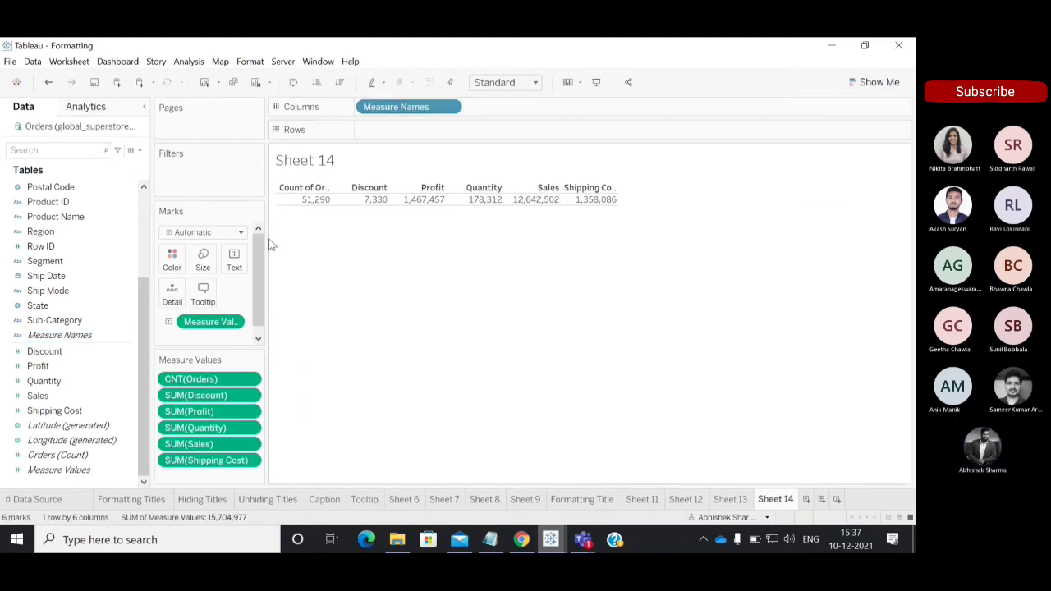
left_click_drag(261, 252, 258, 277)
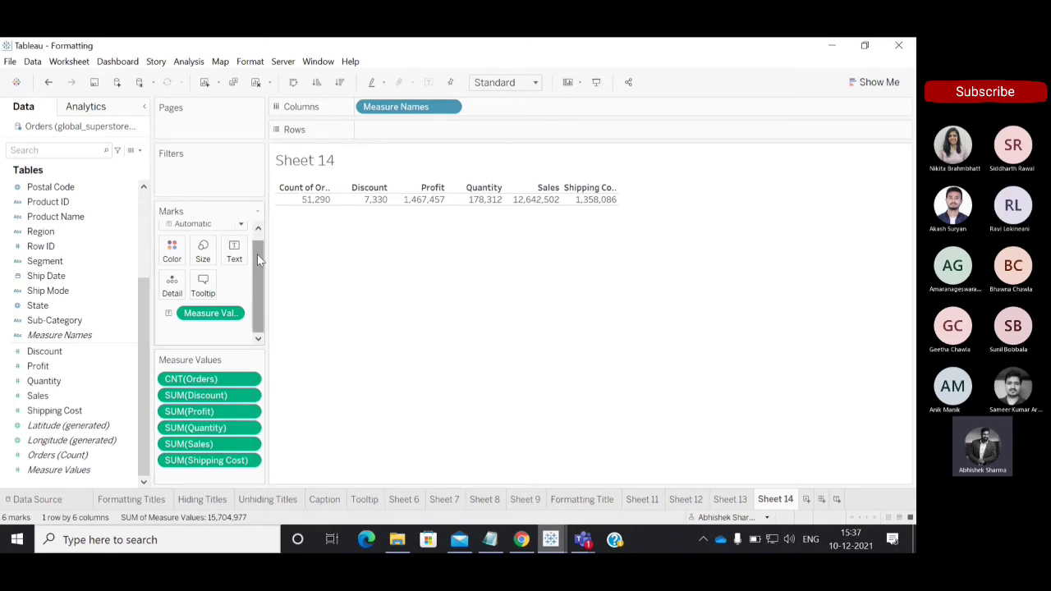
left_click_drag(258, 255, 258, 203)
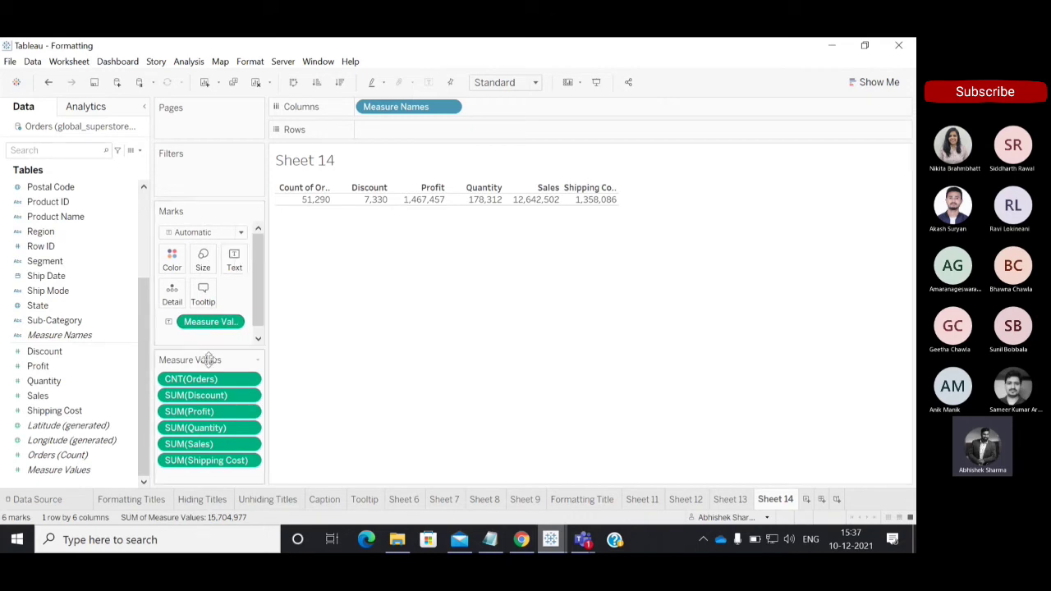
mouse_move(387, 205)
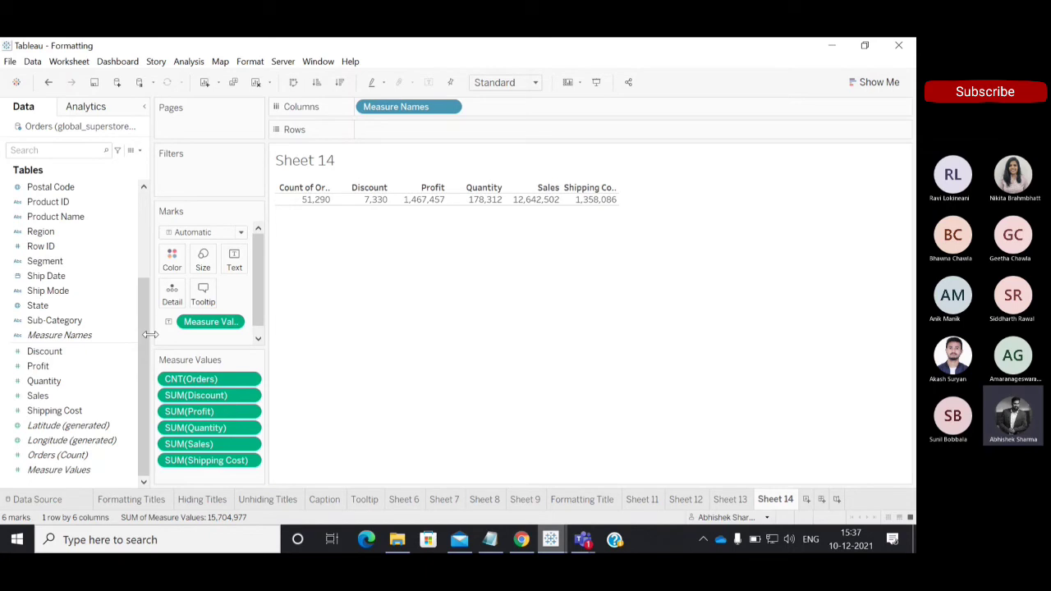
scroll(256, 314, "down", 1)
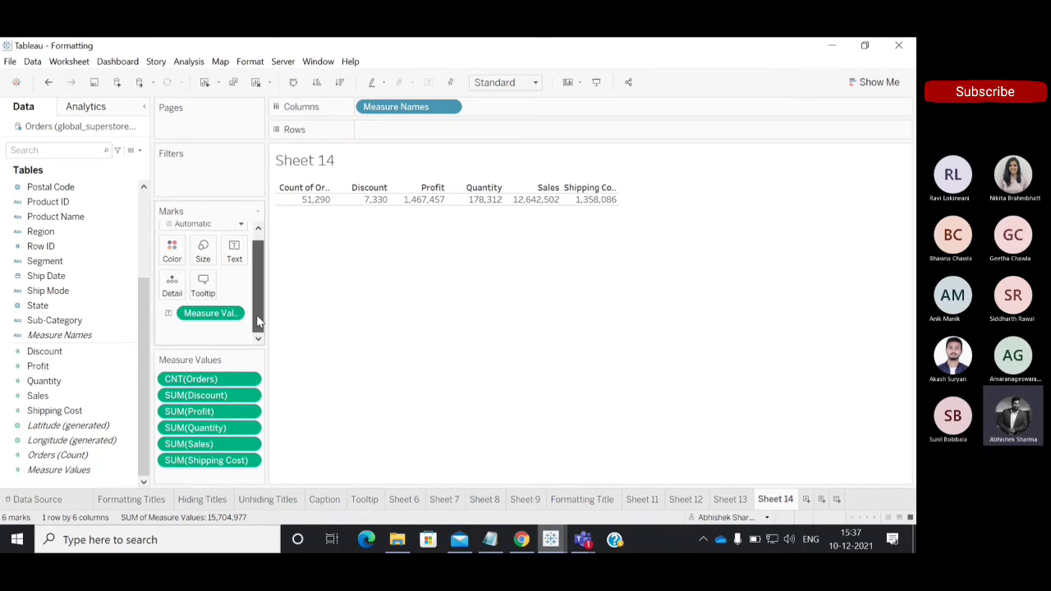
left_click_drag(256, 315, 258, 266)
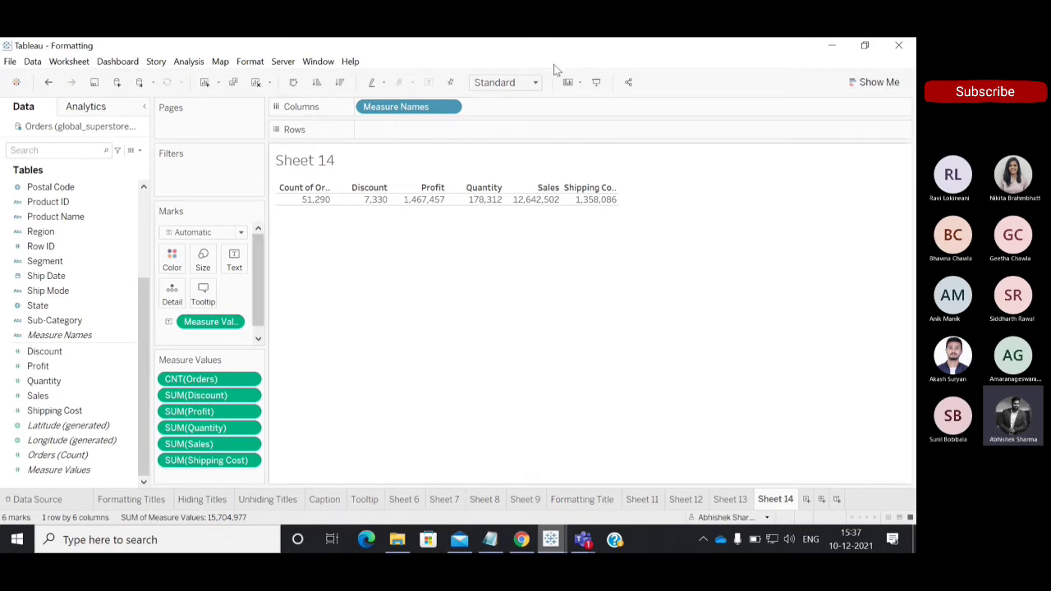
left_click(536, 199)
left_click(389, 383)
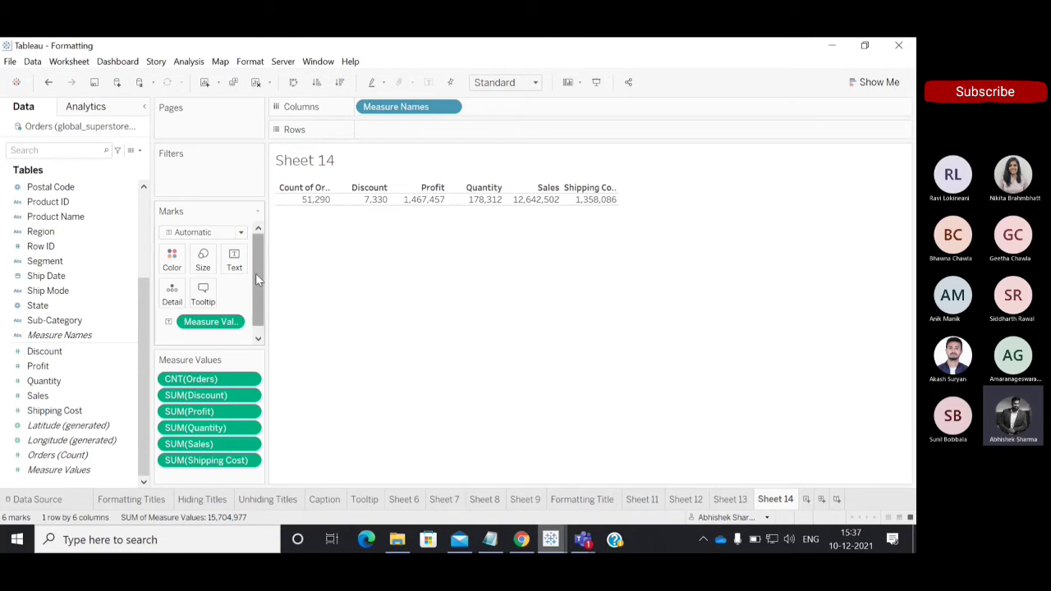
Create another worksheet, build a bar chart of all measures from Measure Values, and show the mark labels.
left_click(808, 499)
left_click(70, 470)
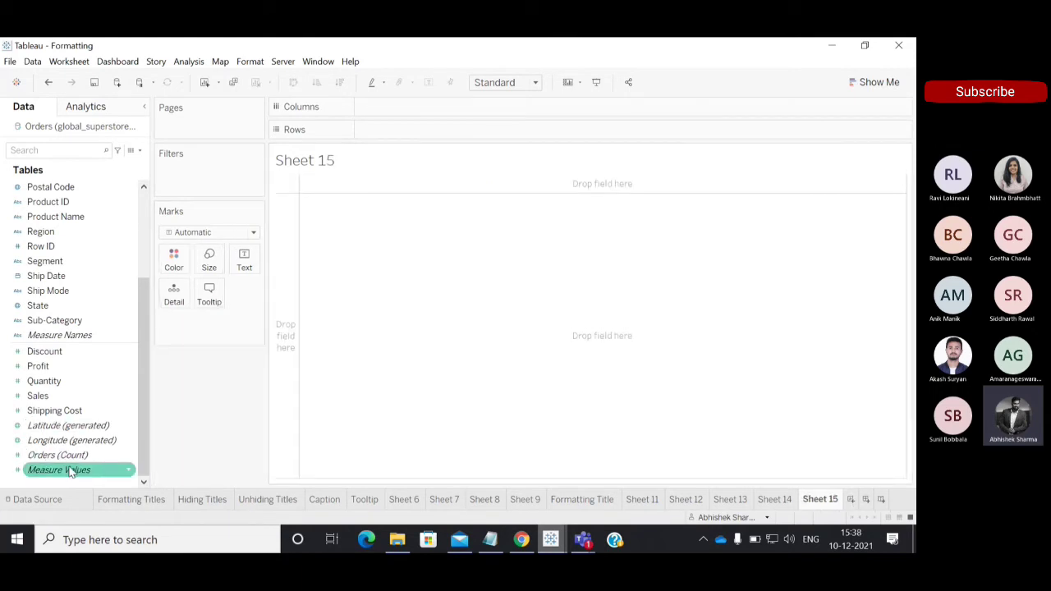
double_click(71, 470)
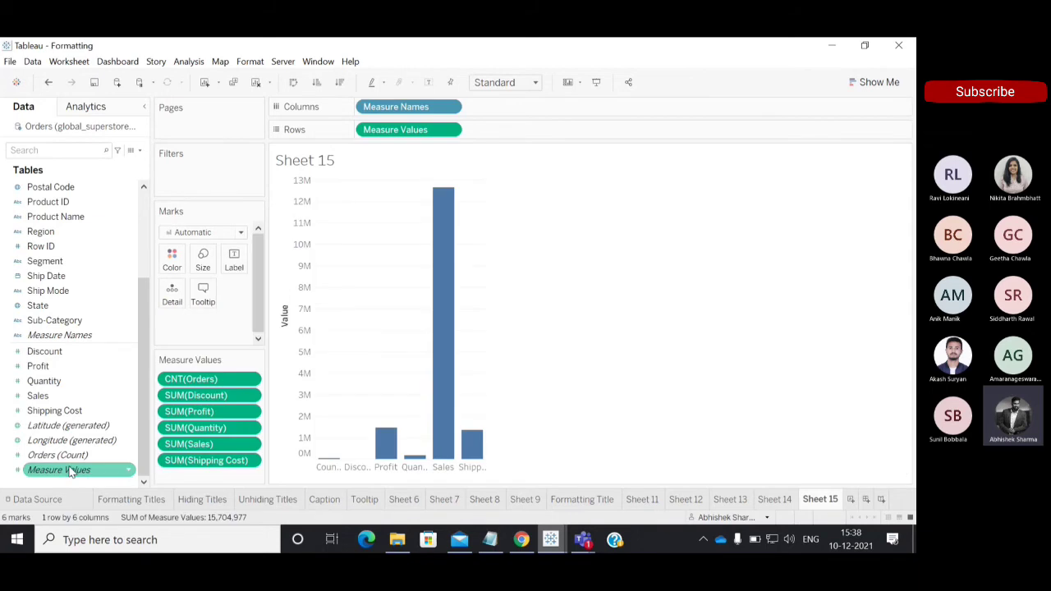
left_click(428, 82)
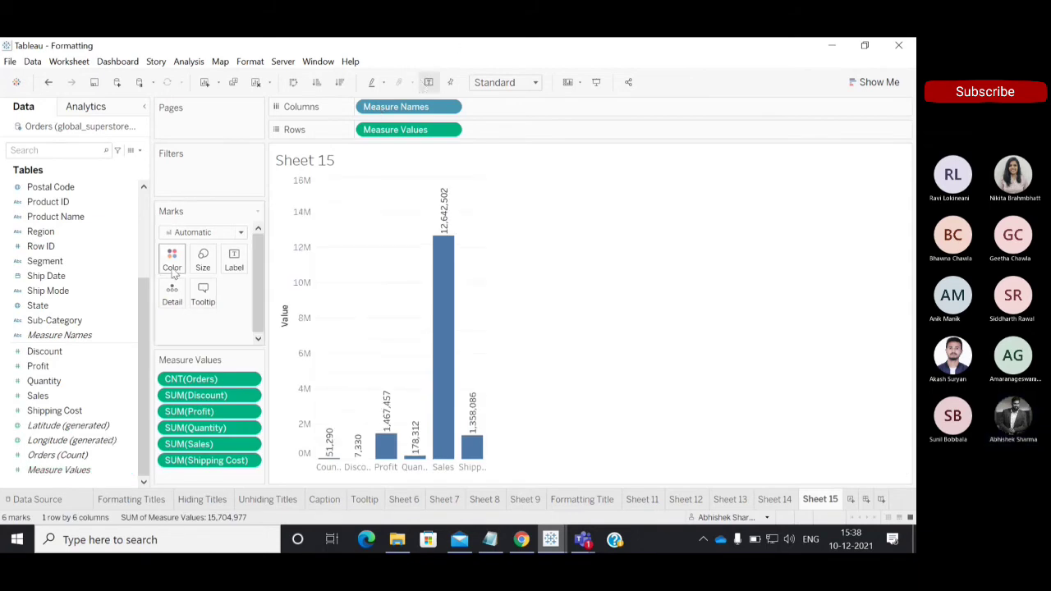
left_click_drag(256, 271, 257, 249)
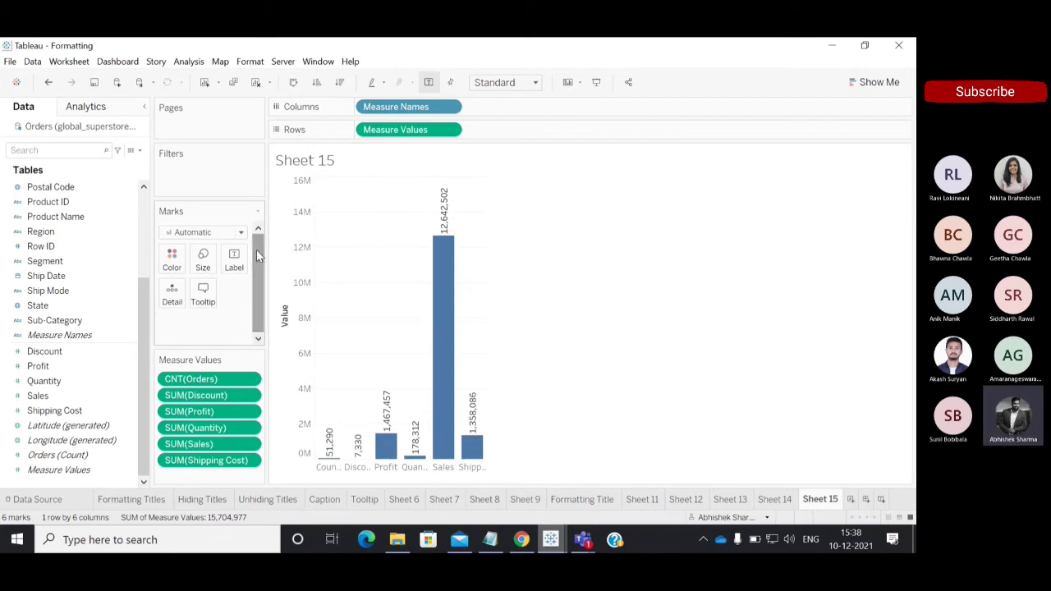
On Sheet 14, try moving Measure Values from the Text mark to Rows, and undo the move.
left_click(785, 498)
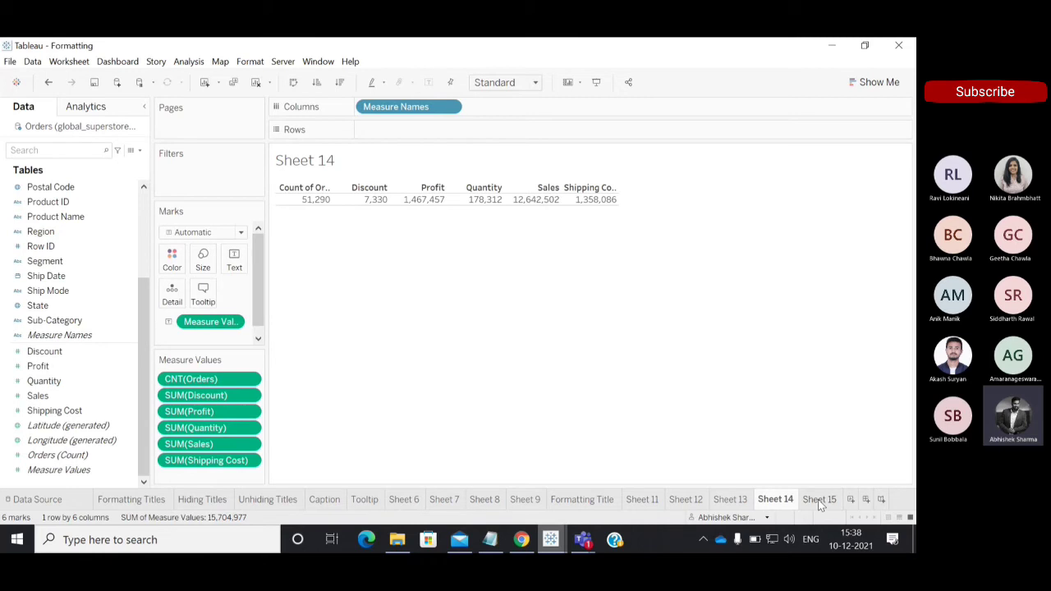
mouse_move(818, 500)
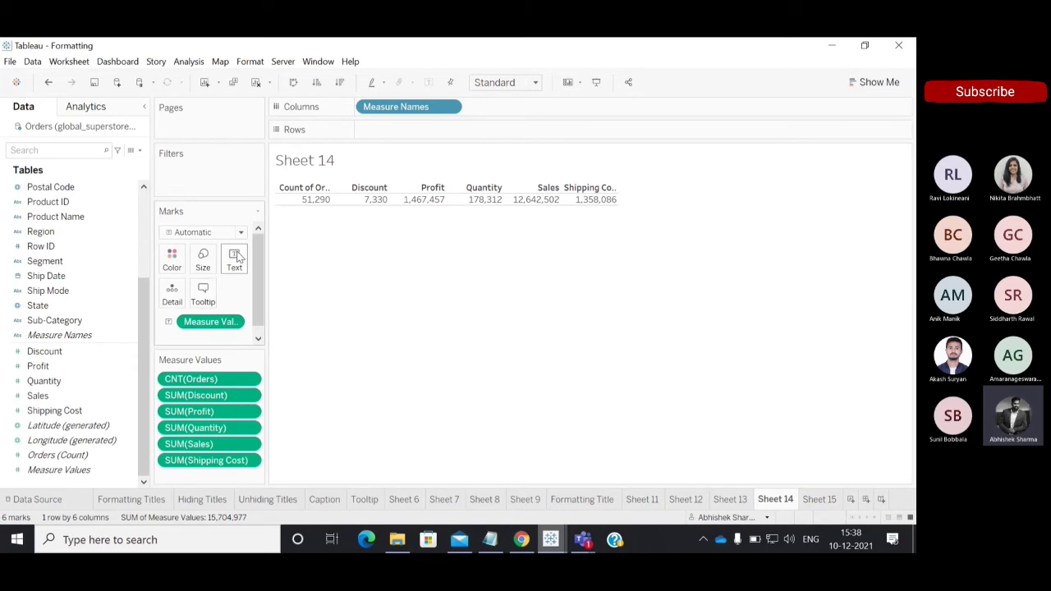
left_click_drag(215, 325, 405, 140)
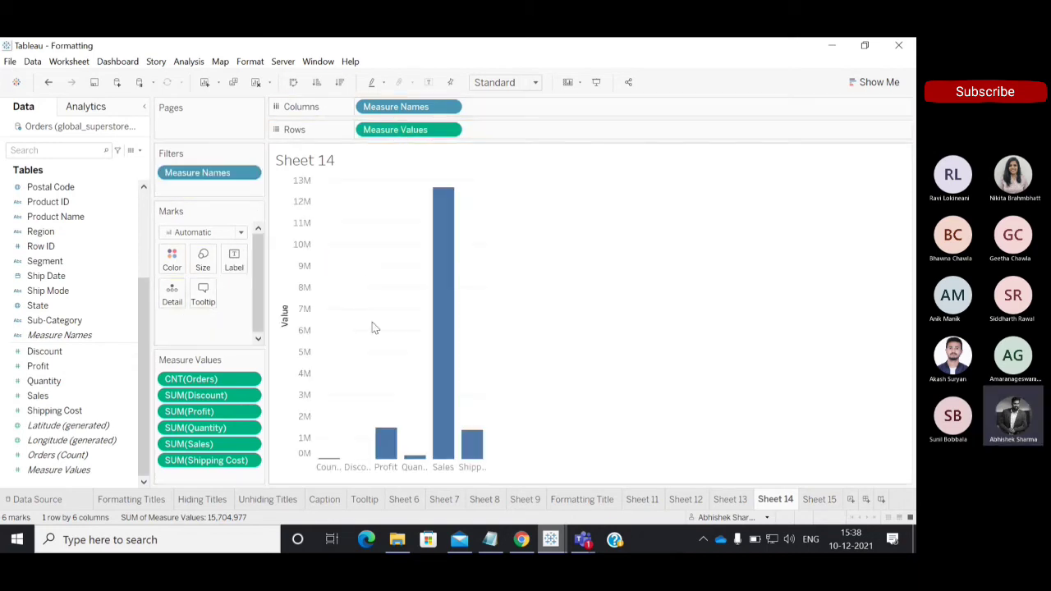
left_click(48, 82)
On Sheet 15, try moving Measure Values from Rows to the Label mark, and undo the move.
left_click(815, 499)
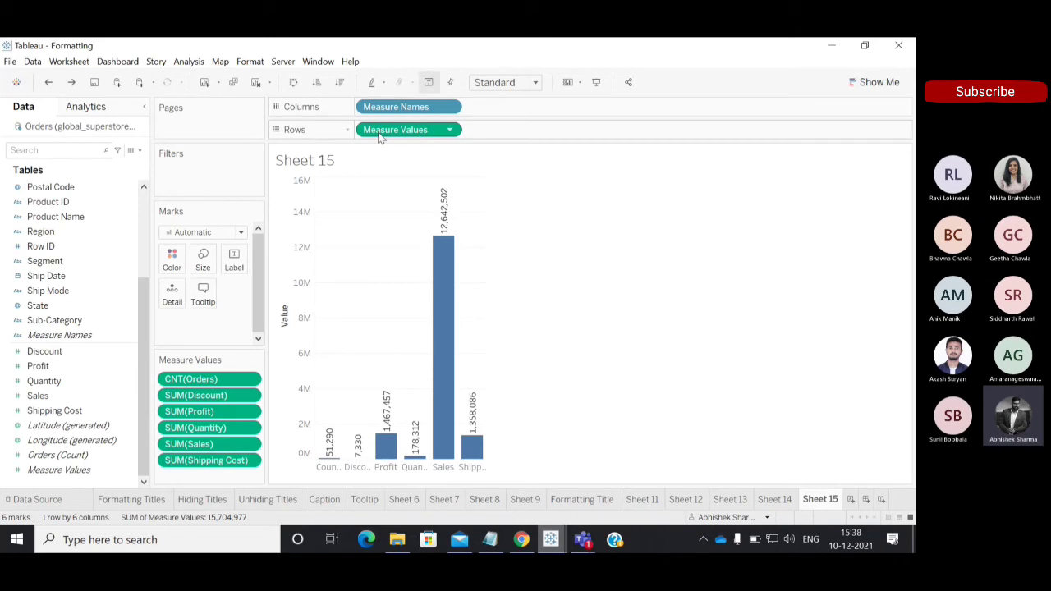
left_click_drag(392, 135, 235, 259)
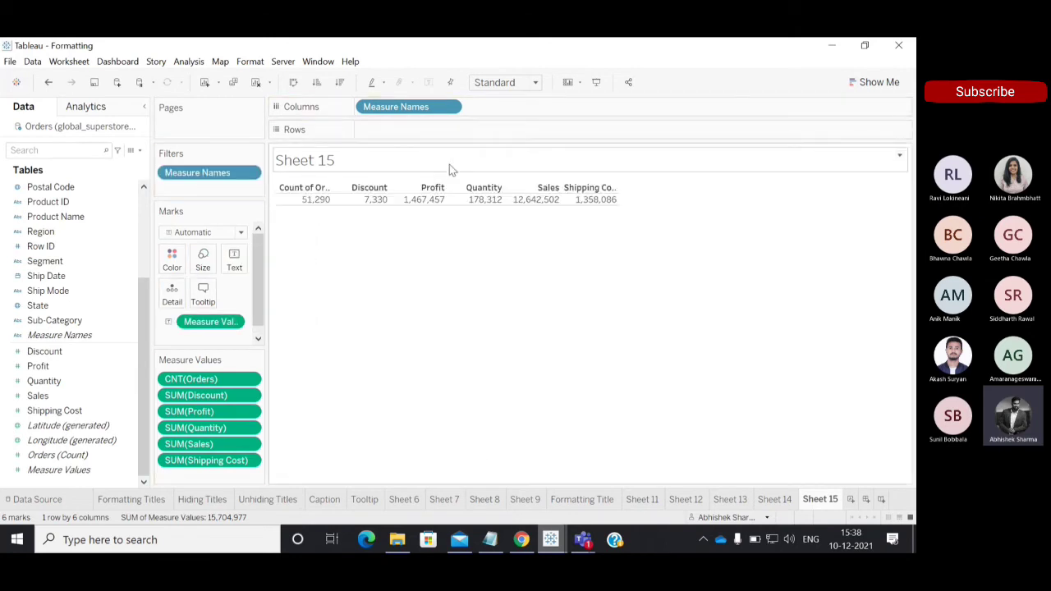
left_click(49, 83)
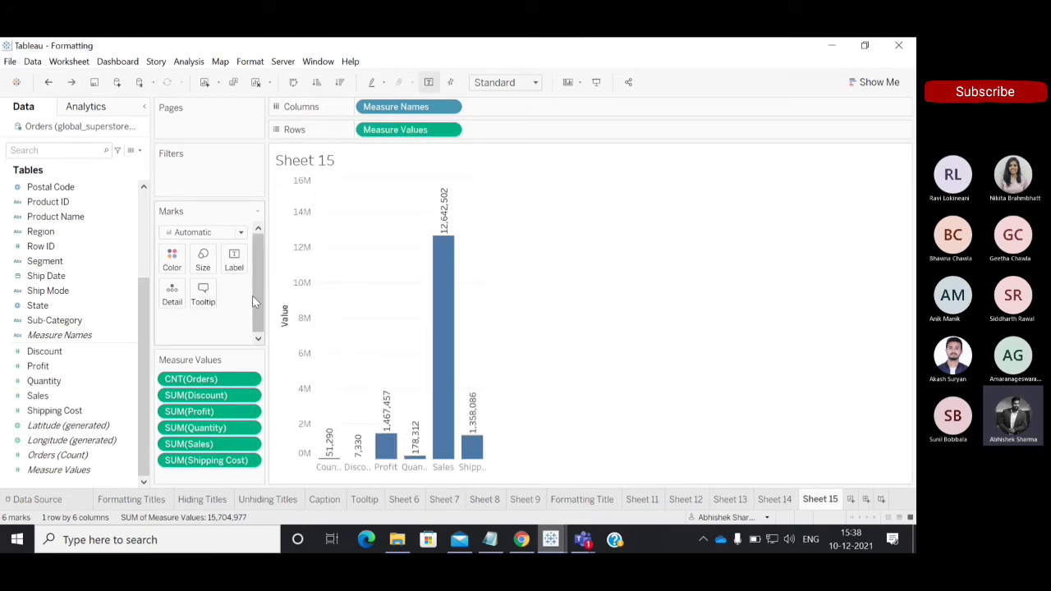
left_click_drag(255, 293, 256, 333)
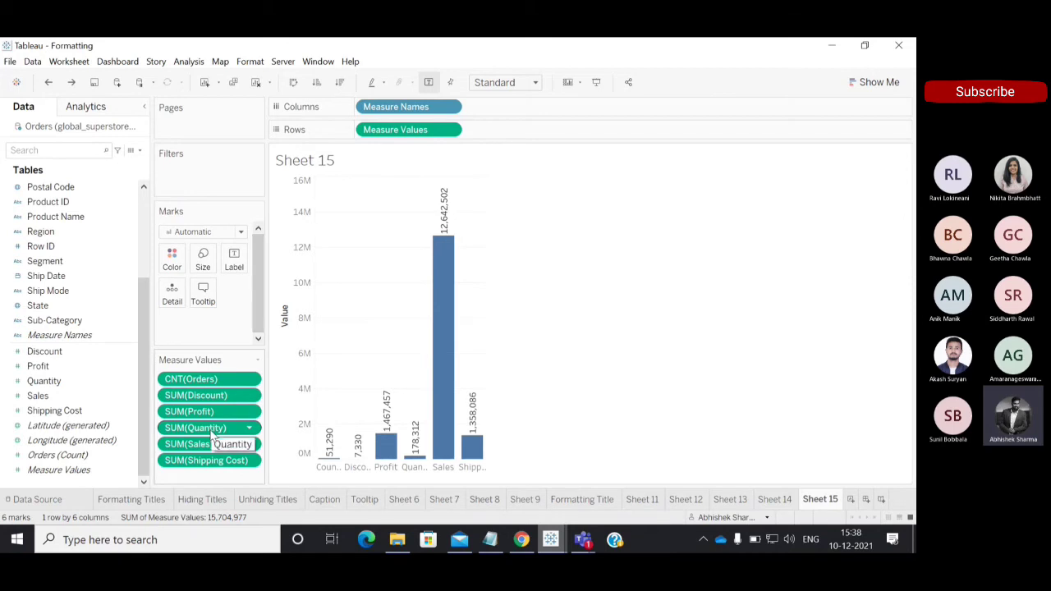
Remove the Quantity, Profit and Sales measures from the Measure Values card on Sheet 15.
left_click_drag(211, 431, 1, 472)
left_click_drag(190, 426, 121, 387)
left_click_drag(230, 415, 49, 381)
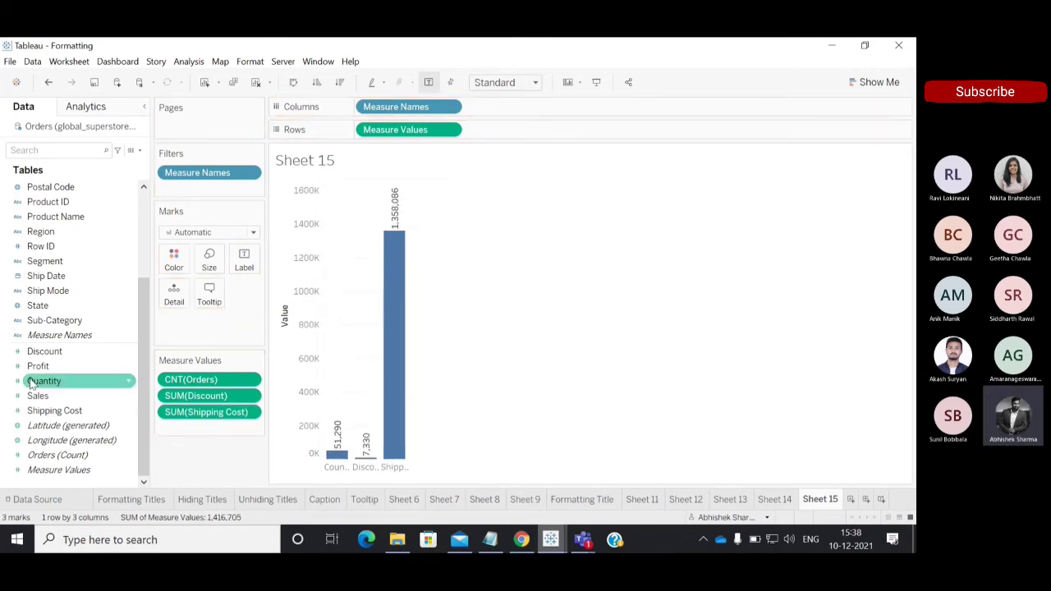
Include Profit, Quantity and Sales again through the Measure Names filter, and remove that filter from the sheet.
left_click(249, 172)
left_click(238, 192)
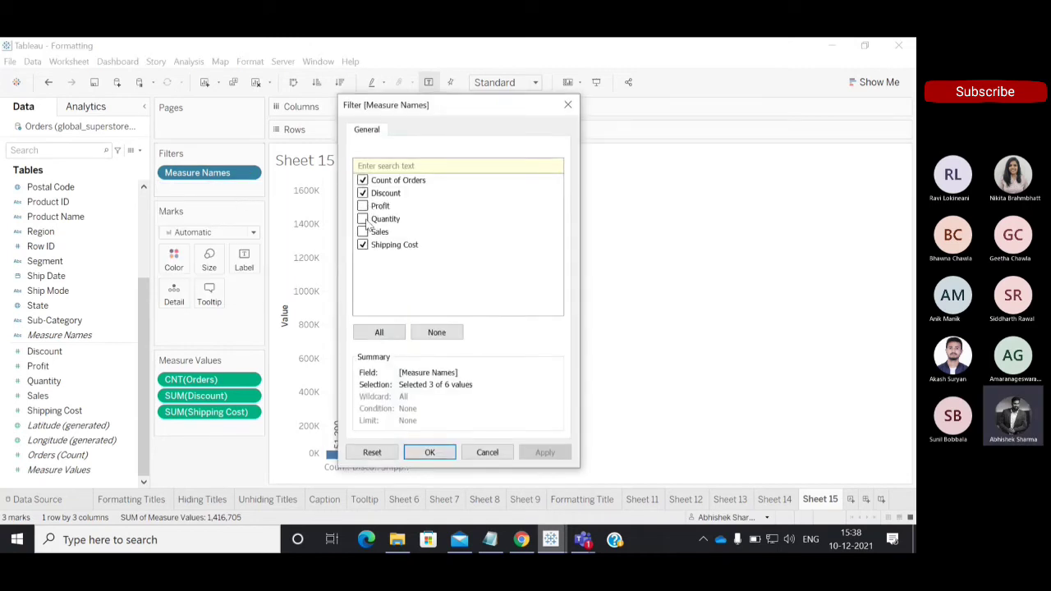
left_click(363, 233)
left_click(364, 220)
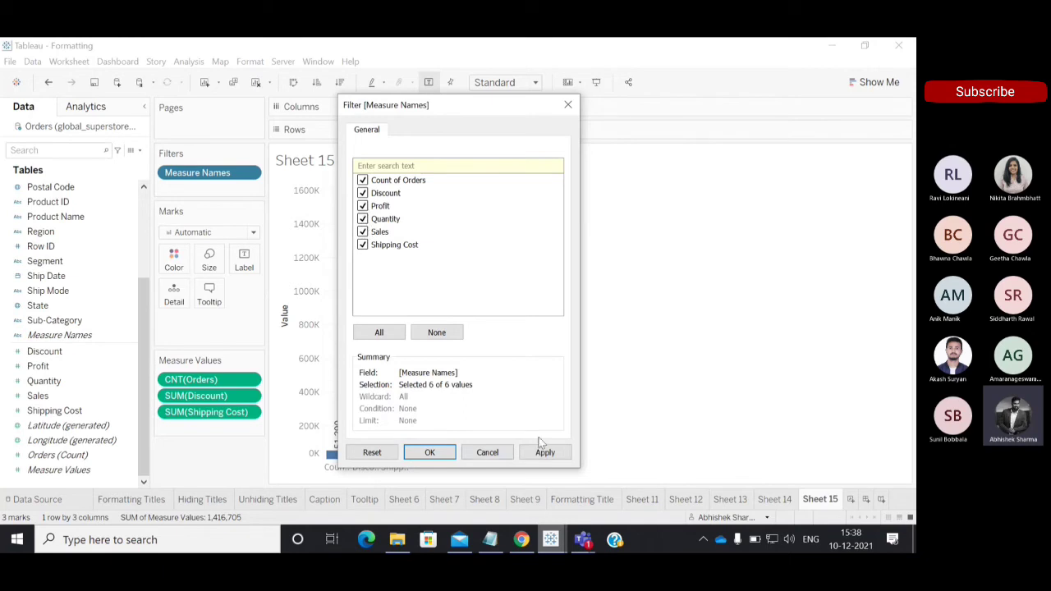
left_click(430, 453)
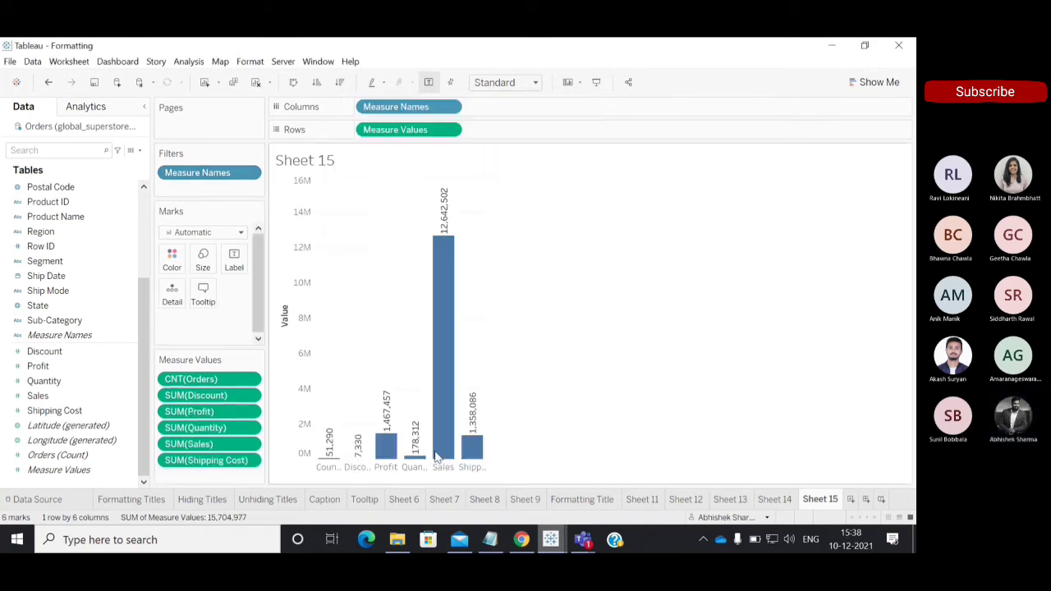
left_click_drag(215, 174, 216, 39)
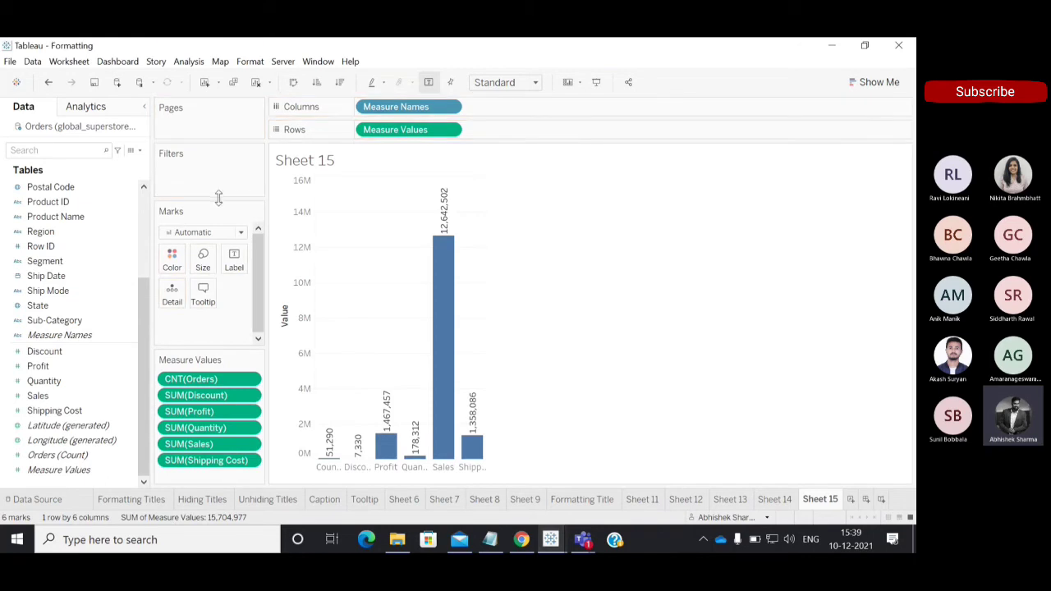
Remove only the Quantity measure from the Measure Values card on Sheet 15.
left_click_drag(197, 430, 626, 386)
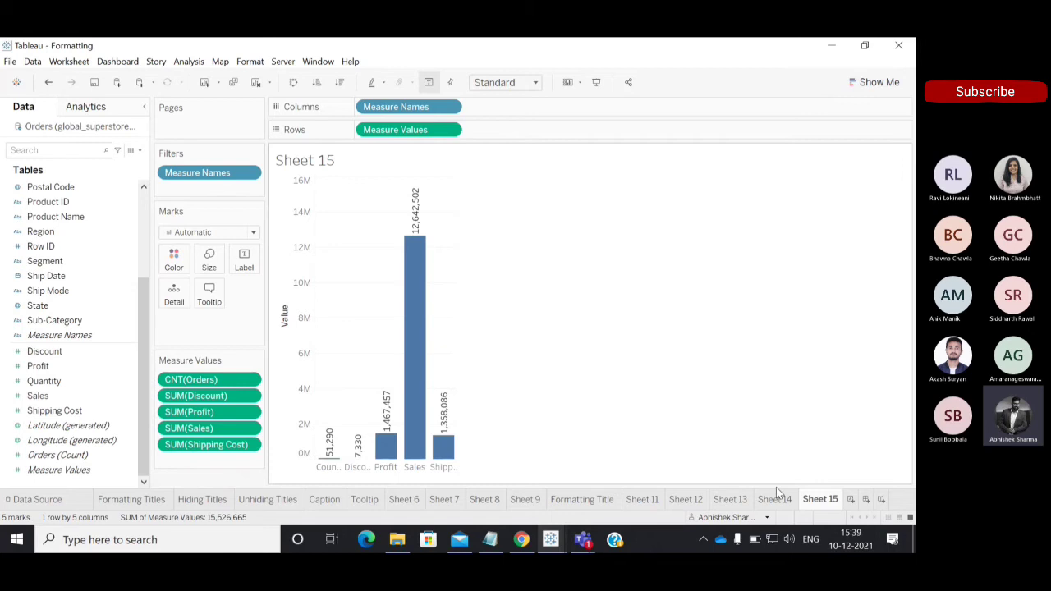
mouse_move(770, 503)
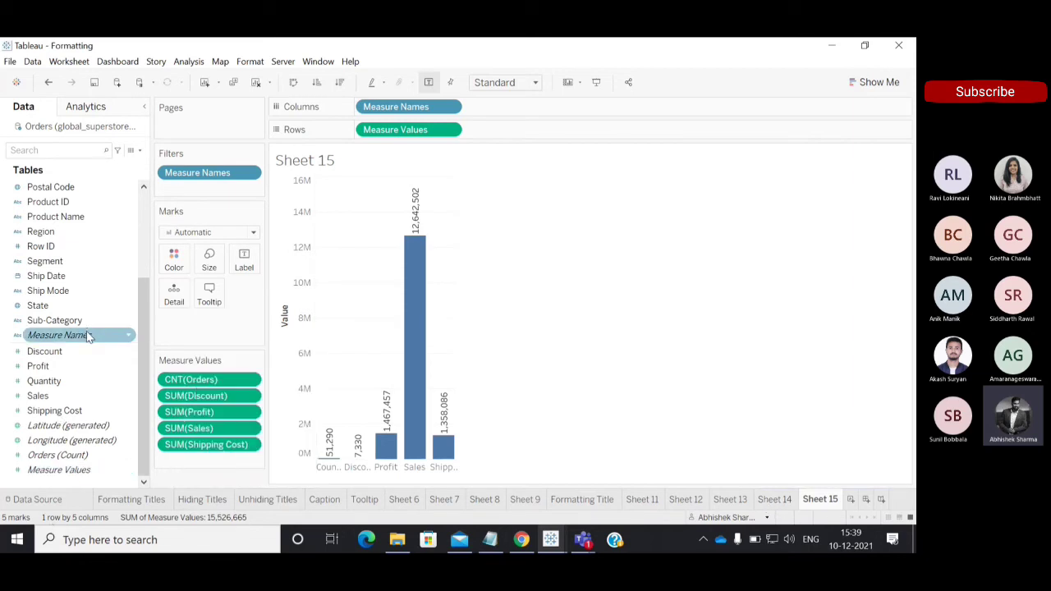
mouse_move(88, 336)
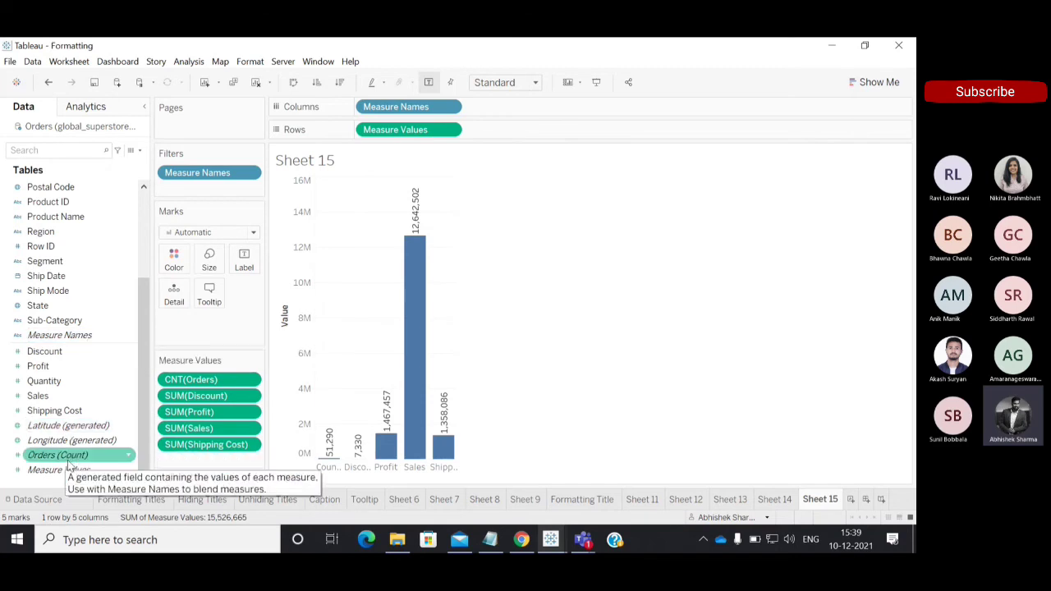
mouse_move(87, 454)
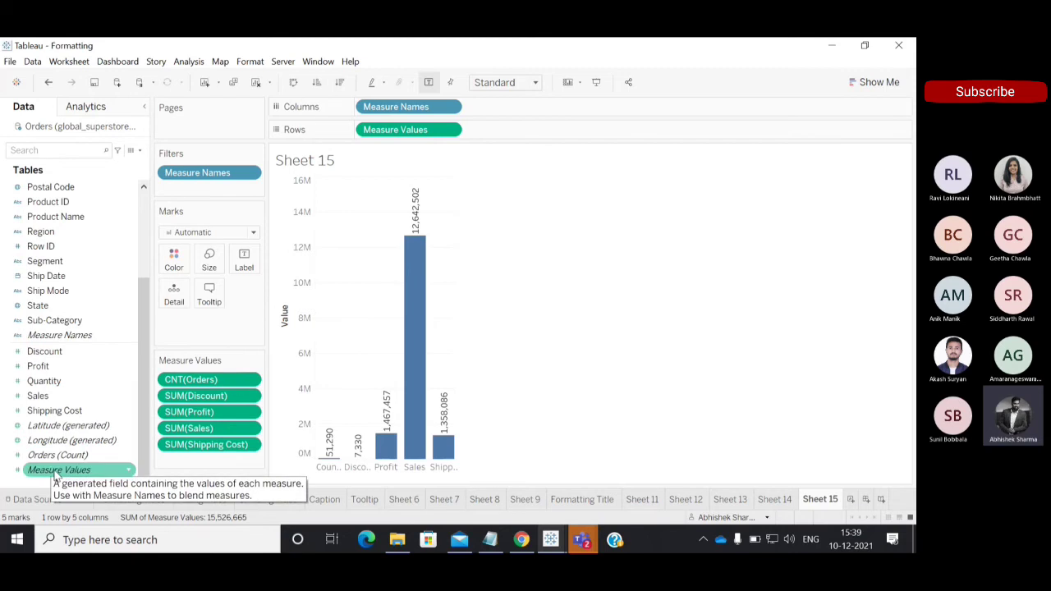
Create a new worksheet and plot Country as a map using the generated longitude and latitude.
left_click(852, 500)
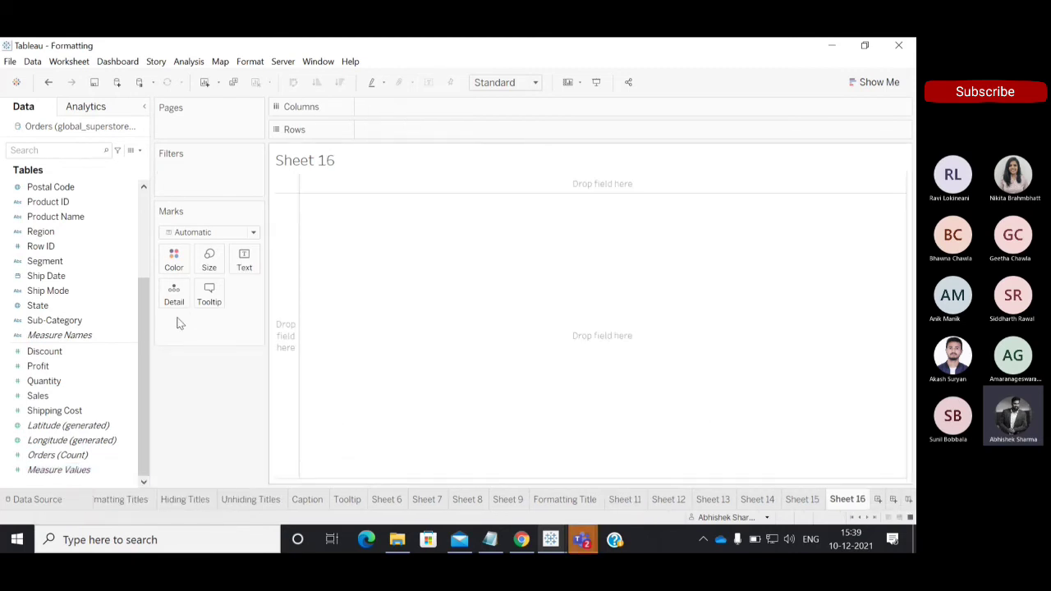
left_click_drag(142, 346, 145, 212)
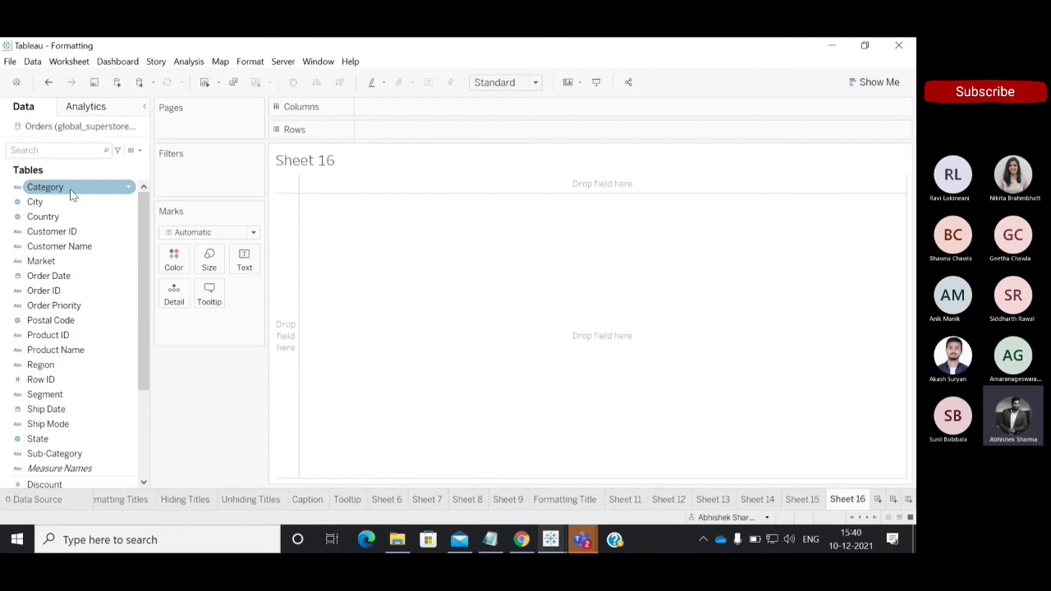
left_click(45, 217)
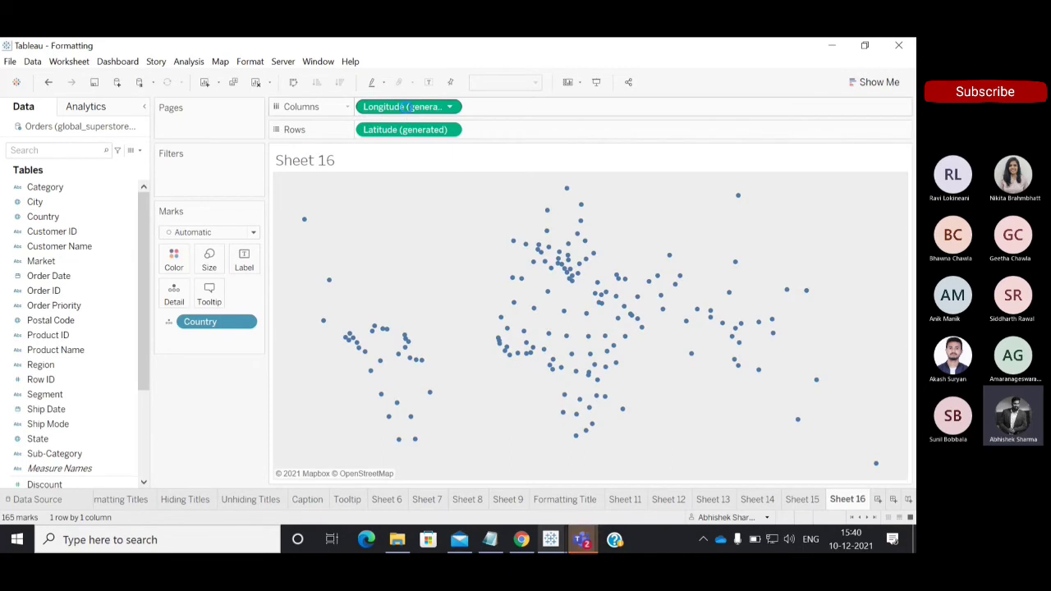
left_click(144, 434)
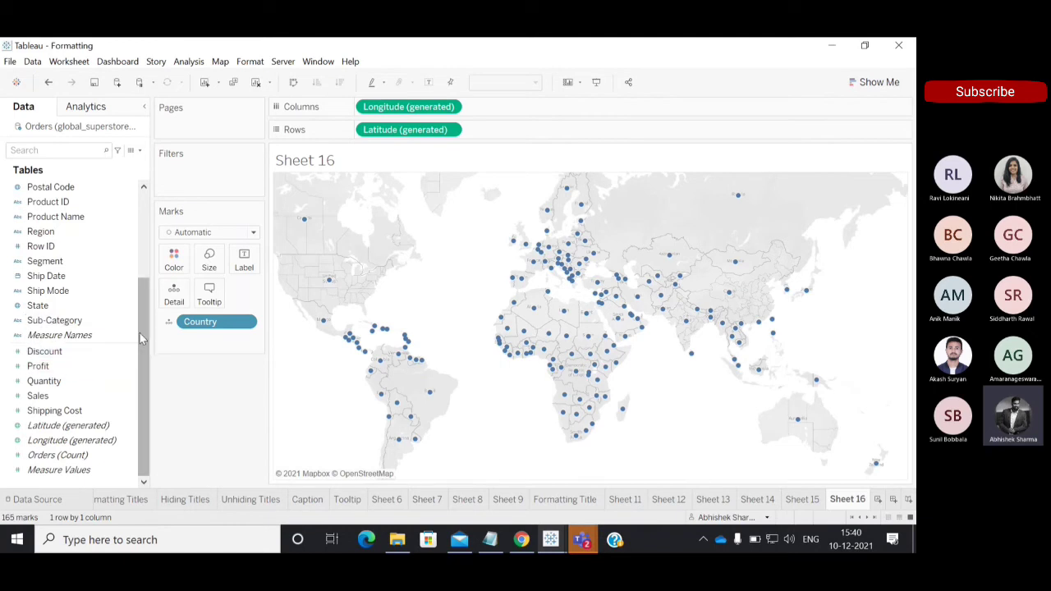
Filter the Sheet 16 map by Country so that only India is included.
left_click_drag(143, 345, 136, 159)
left_click_drag(43, 216, 177, 182)
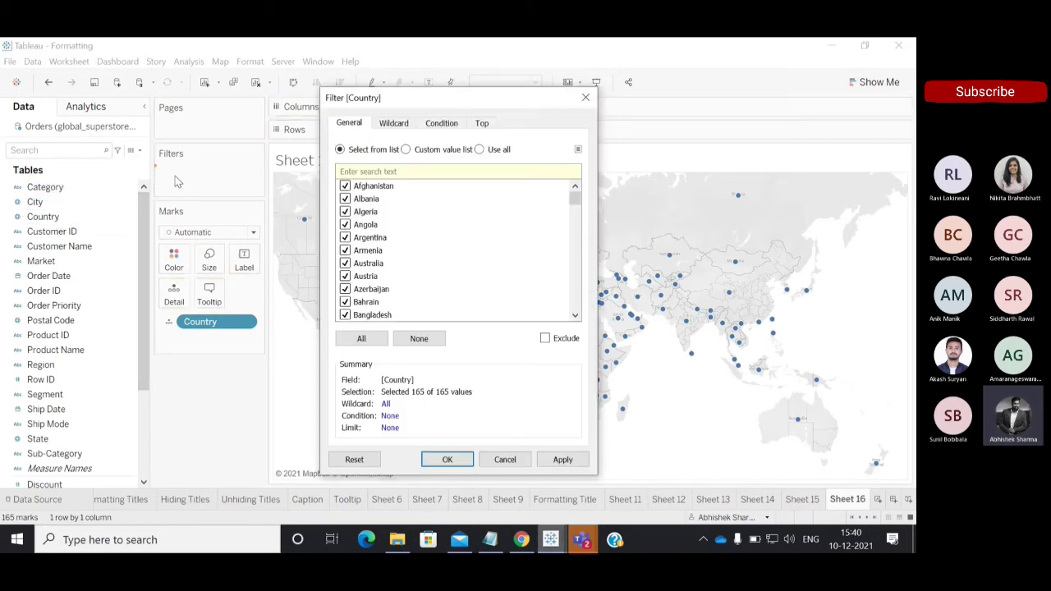
left_click(420, 339)
left_click(415, 170)
type("Ind")
left_click(345, 186)
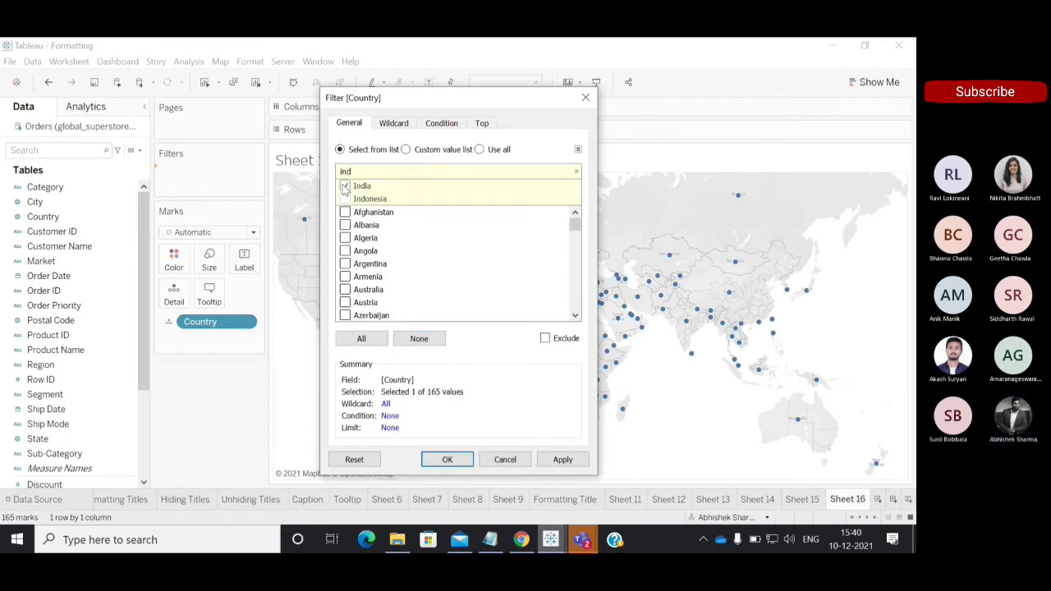
left_click(456, 459)
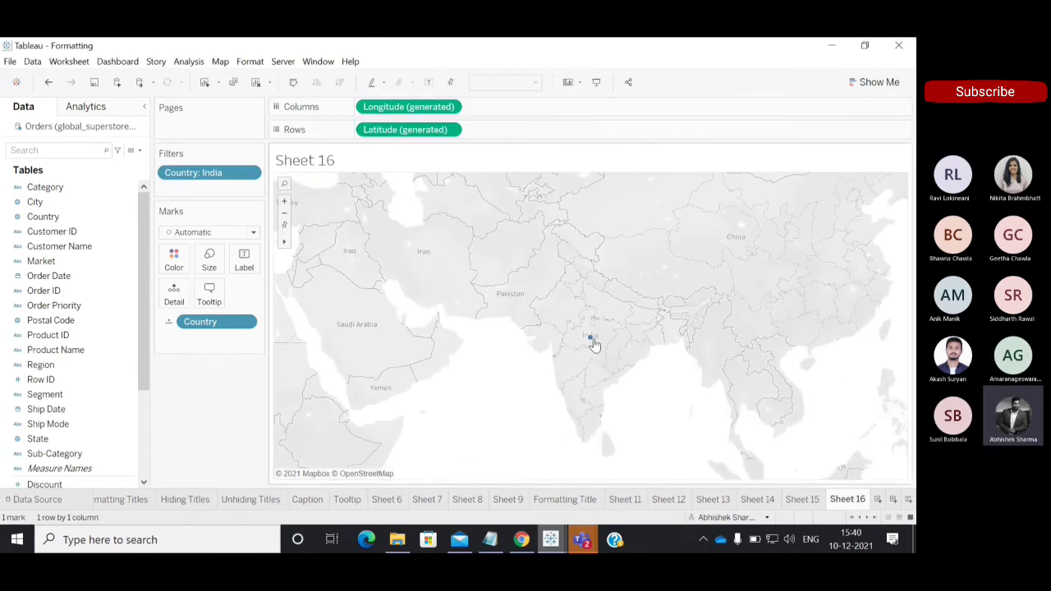
mouse_move(593, 346)
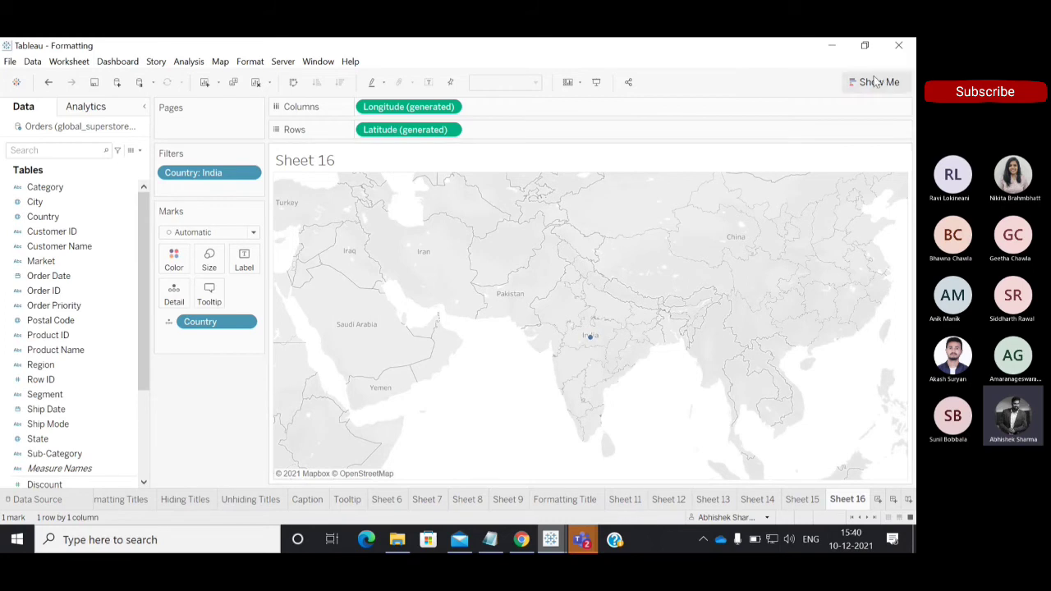
Size the map marks by Profit and replace Country with State as the level of detail.
scroll(135, 386, "down", 3)
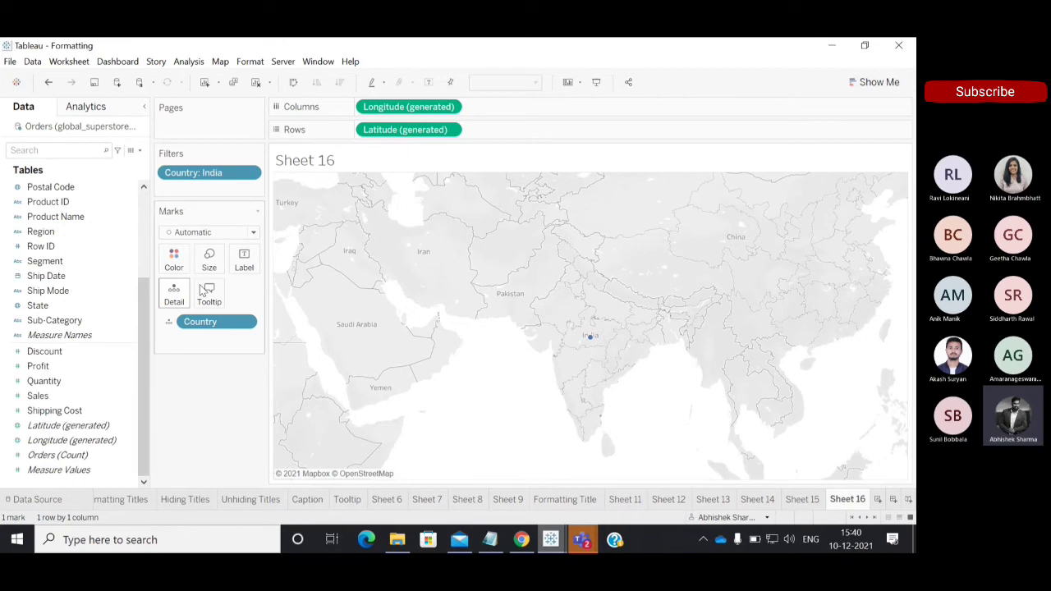
double_click(51, 370)
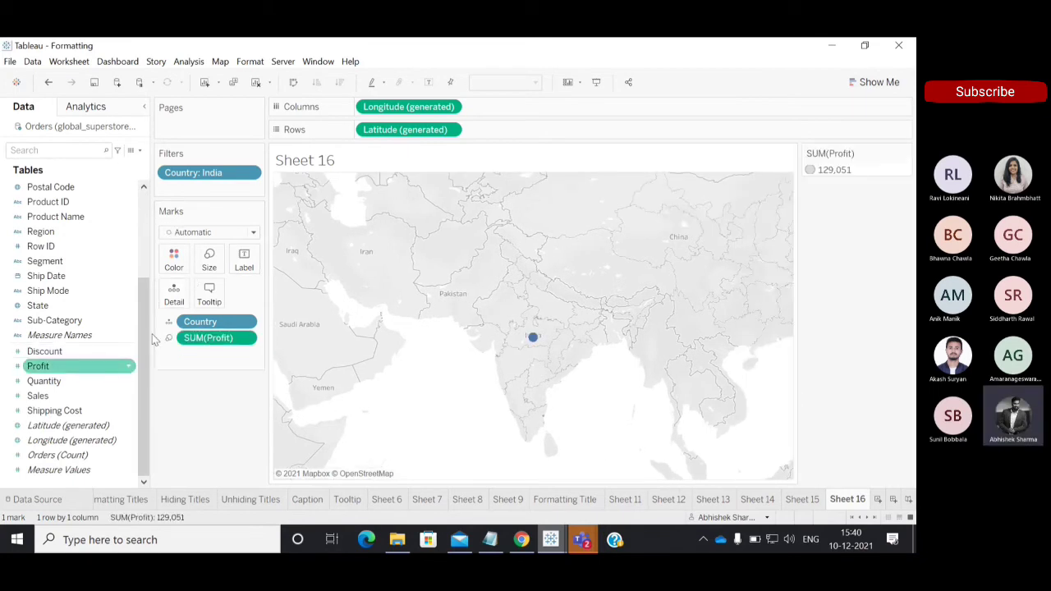
left_click(211, 337)
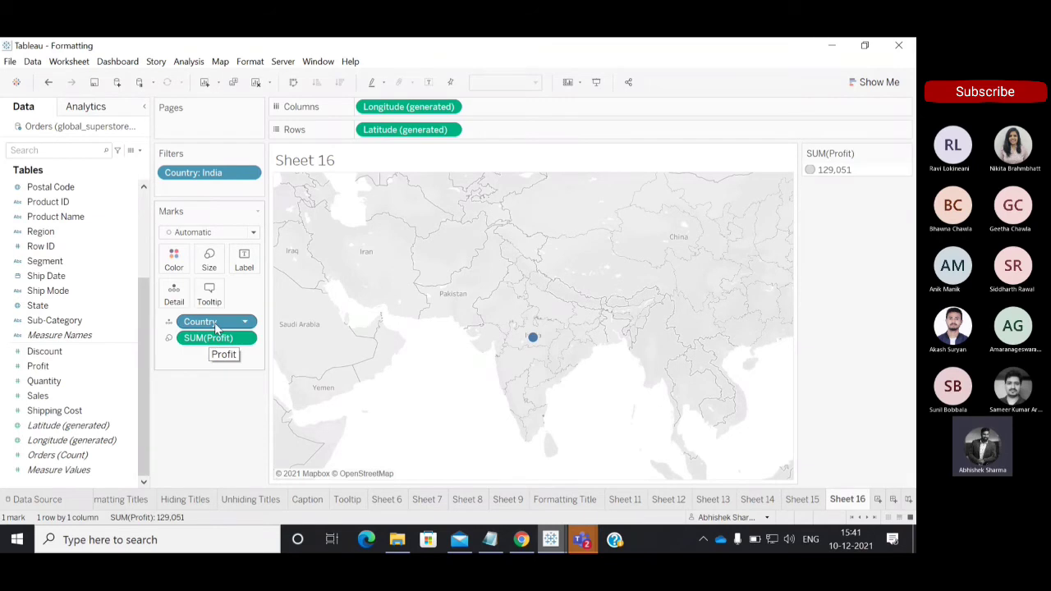
left_click_drag(215, 327, 159, 369)
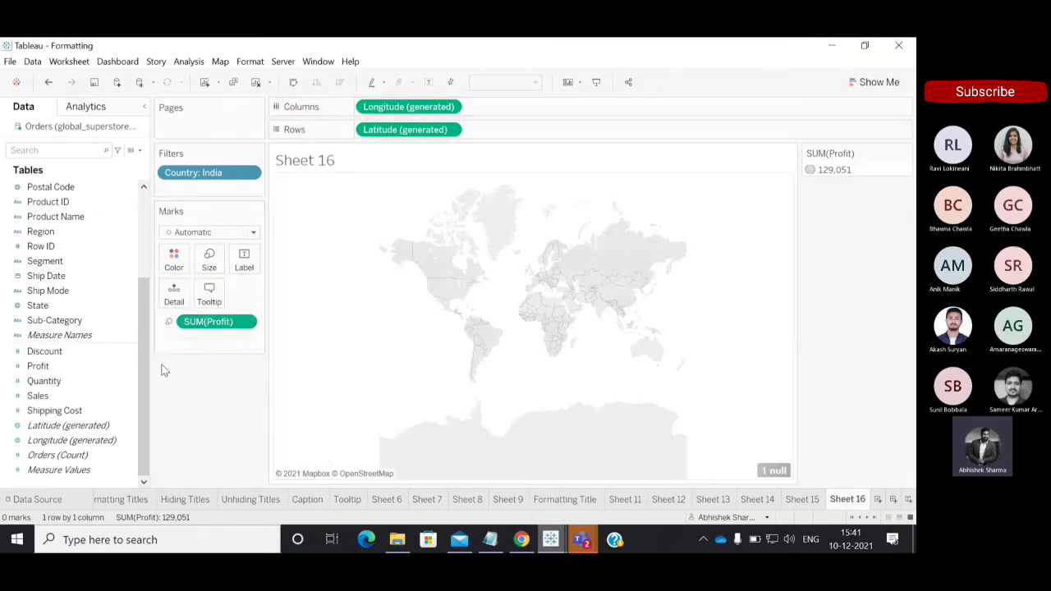
left_click_drag(63, 303, 173, 298)
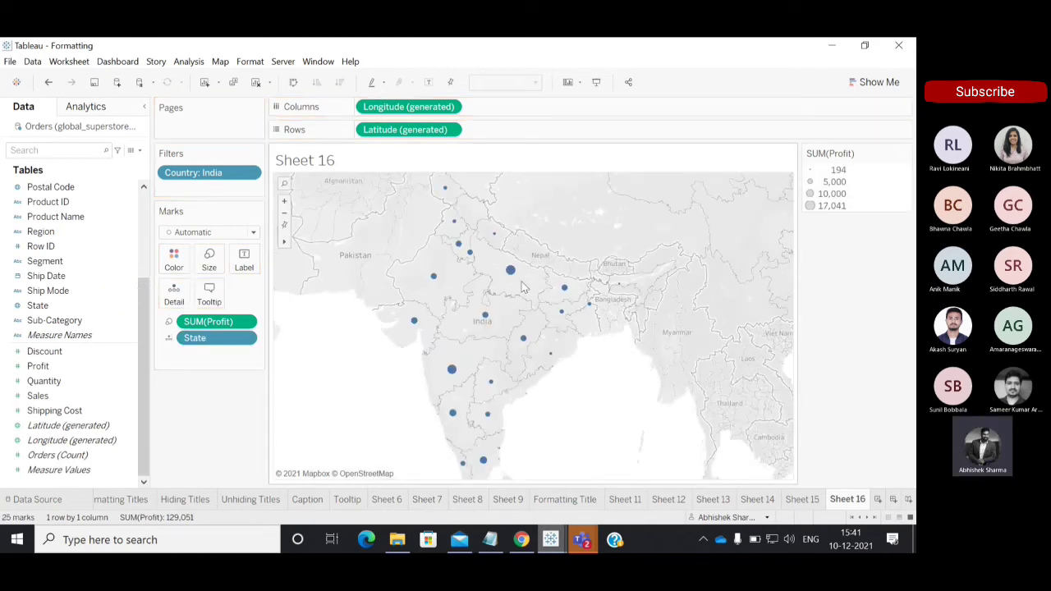
mouse_move(453, 380)
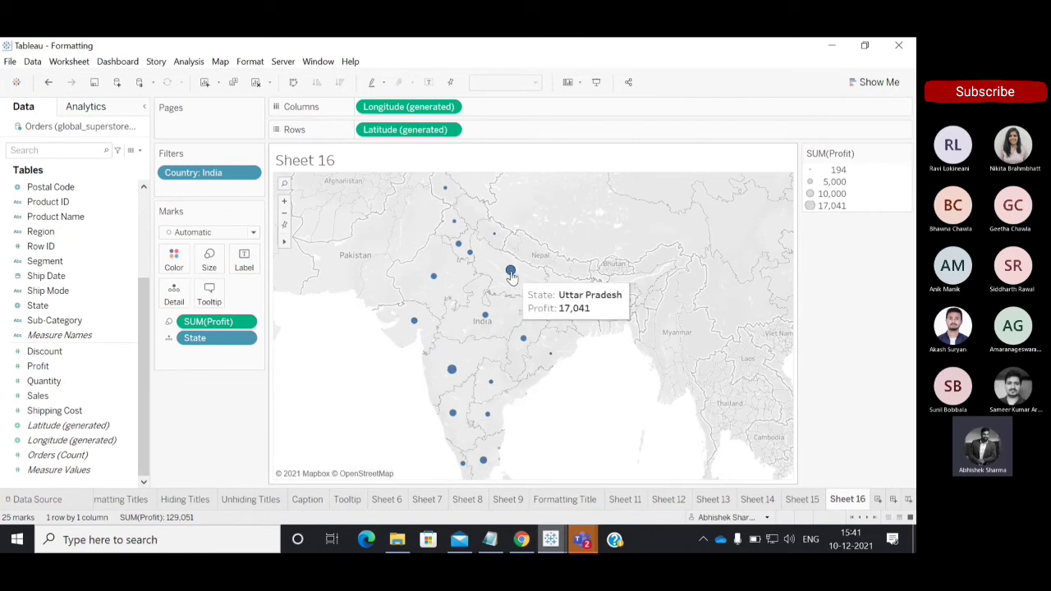
Convert the symbol map of Indian states into a filled map coloured by Profit.
left_click(872, 82)
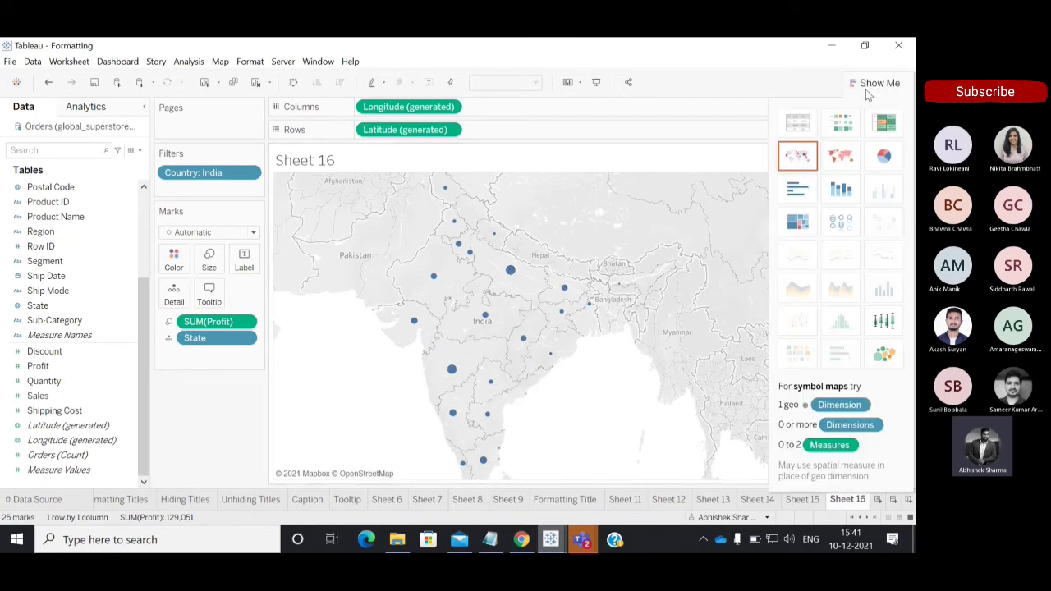
left_click(842, 156)
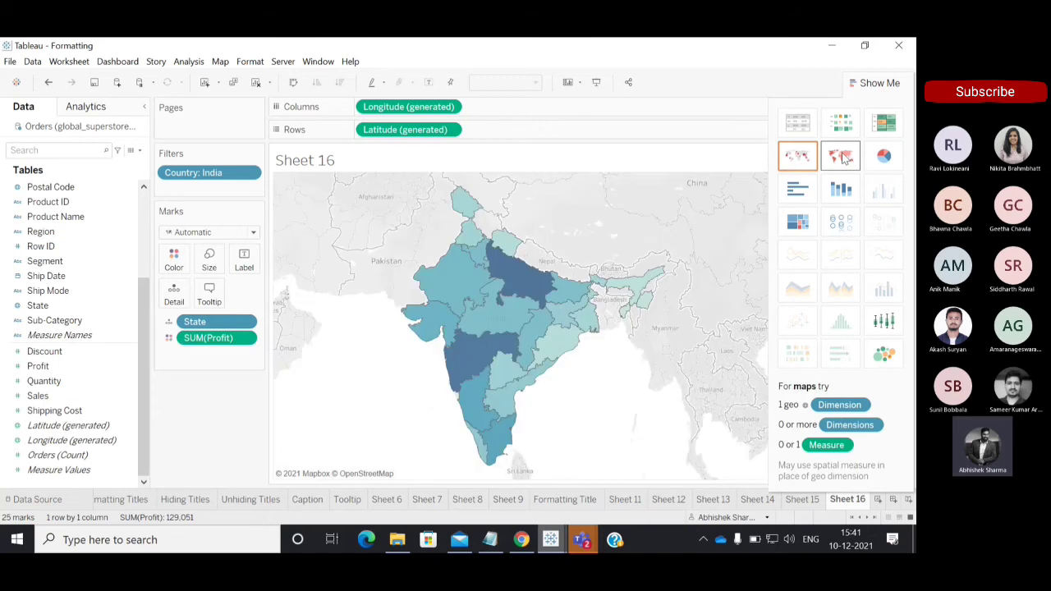
left_click(865, 85)
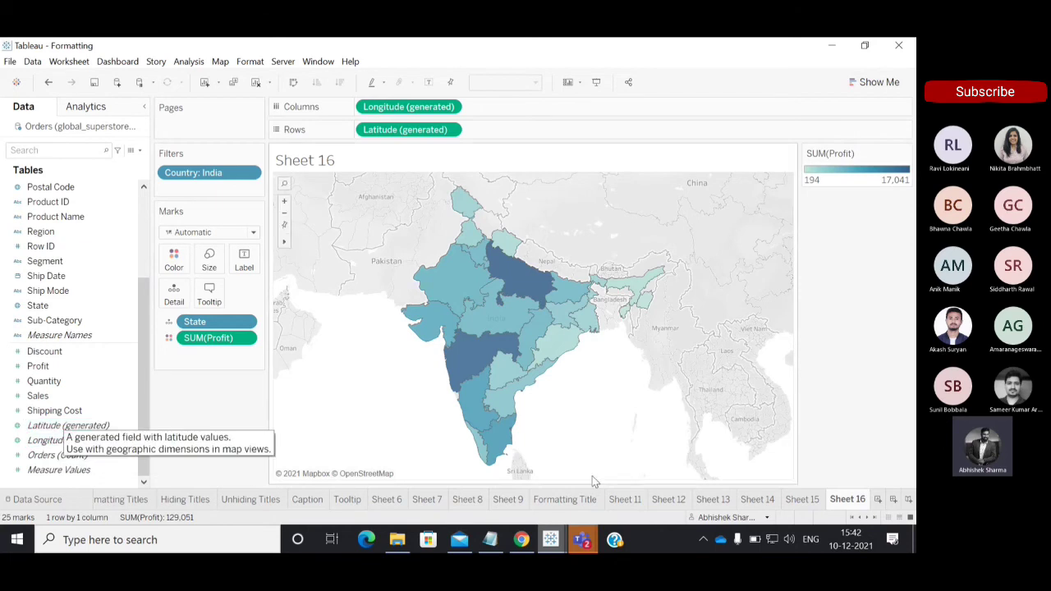
Switch to Microsoft Teams to view the Exercise-1.docx assignment and the training meeting, and return to the Formatting workbook in Tableau.
left_click(582, 540)
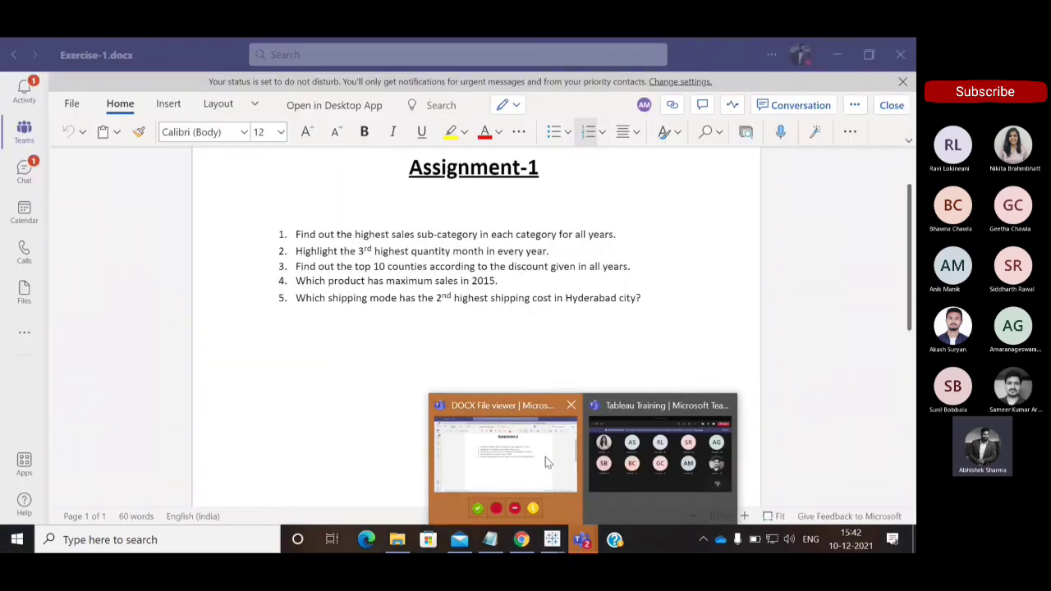
left_click(545, 460)
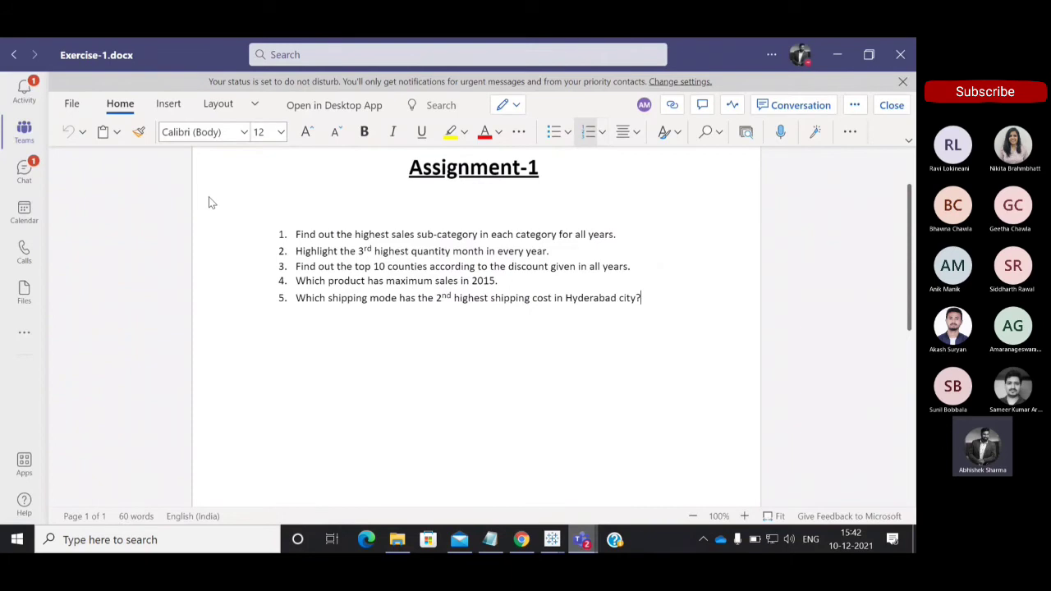
left_click(581, 540)
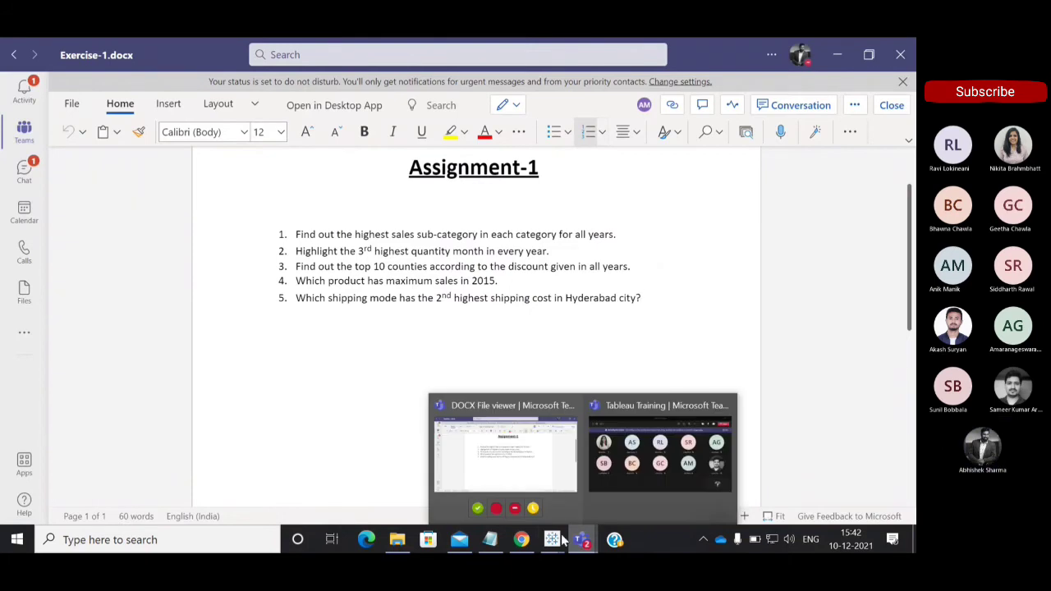
left_click(635, 469)
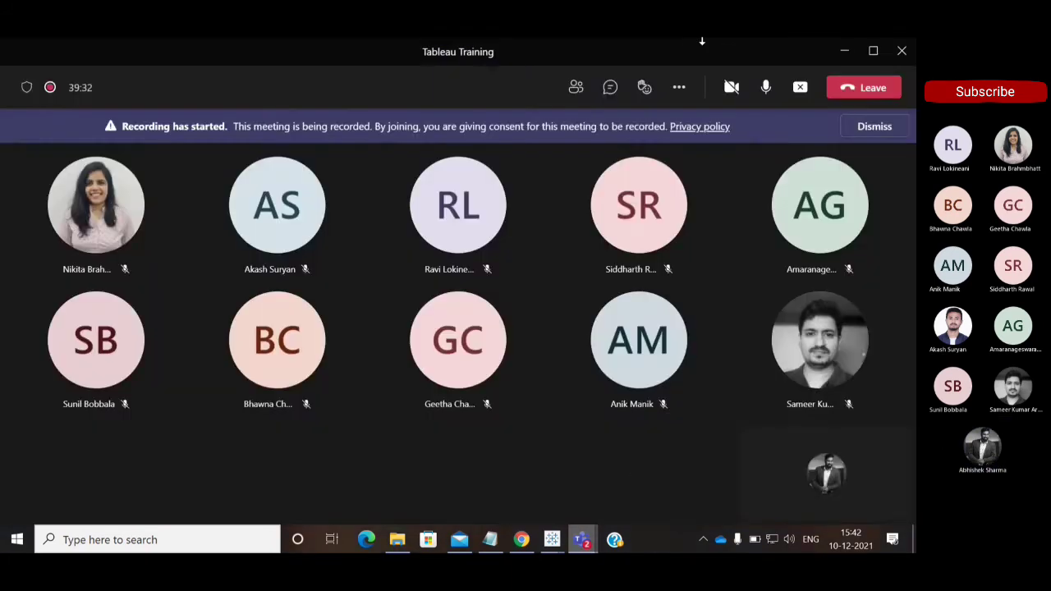
left_click(844, 54)
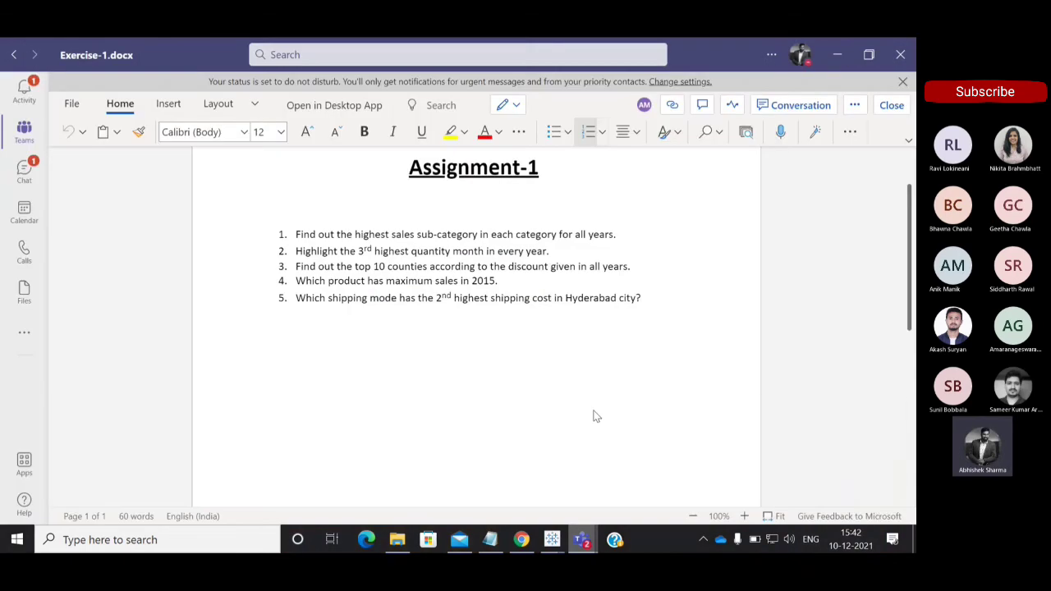
mouse_move(557, 540)
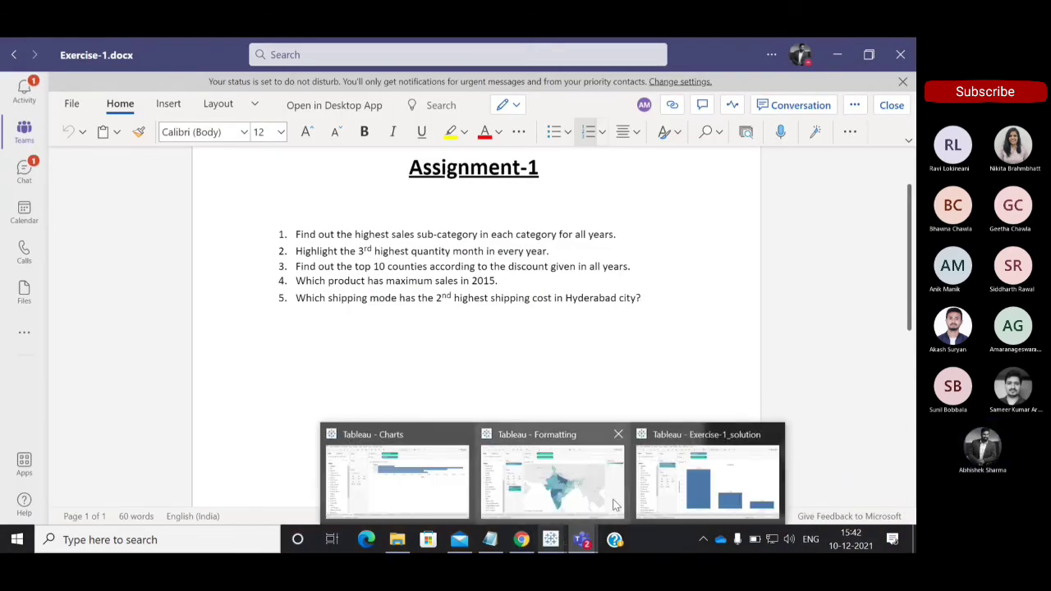
left_click(615, 505)
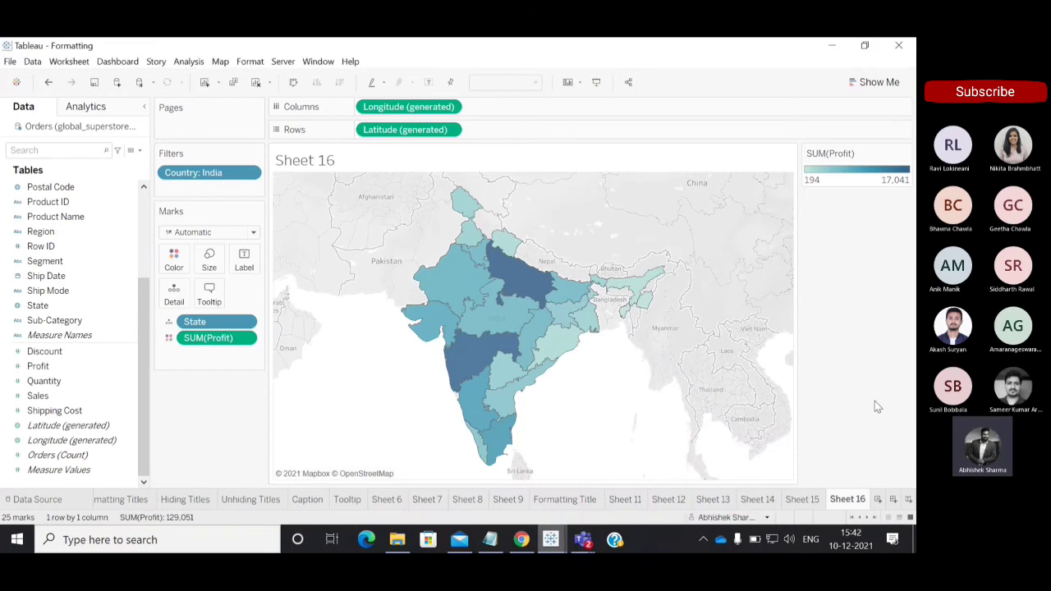
Open the Formatting Titles worksheet, check the Tableau Training meeting in Teams, and return to the worksheet.
left_click(105, 502)
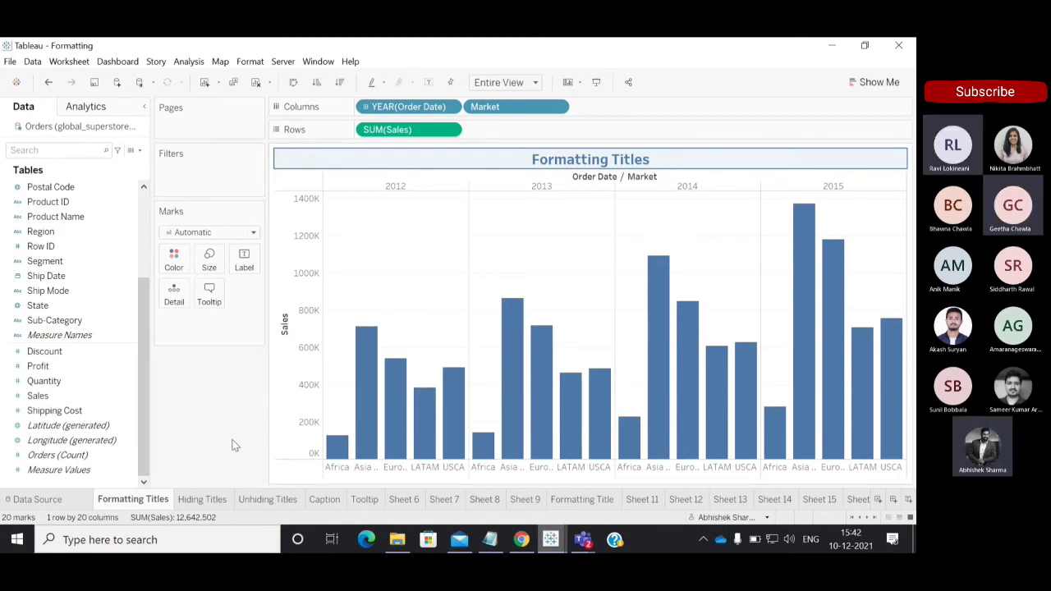
mouse_move(576, 544)
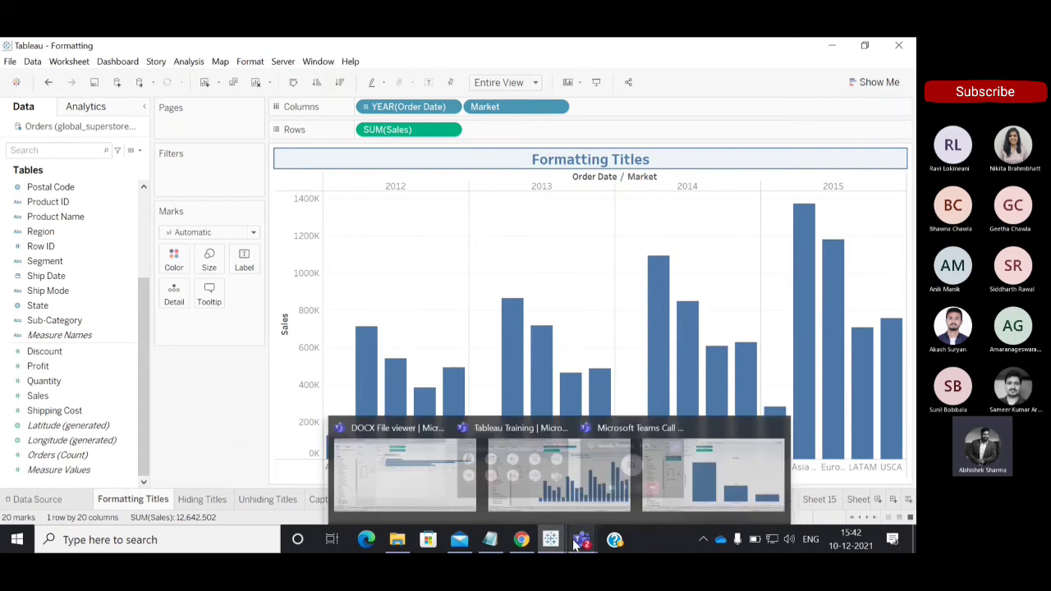
left_click(605, 436)
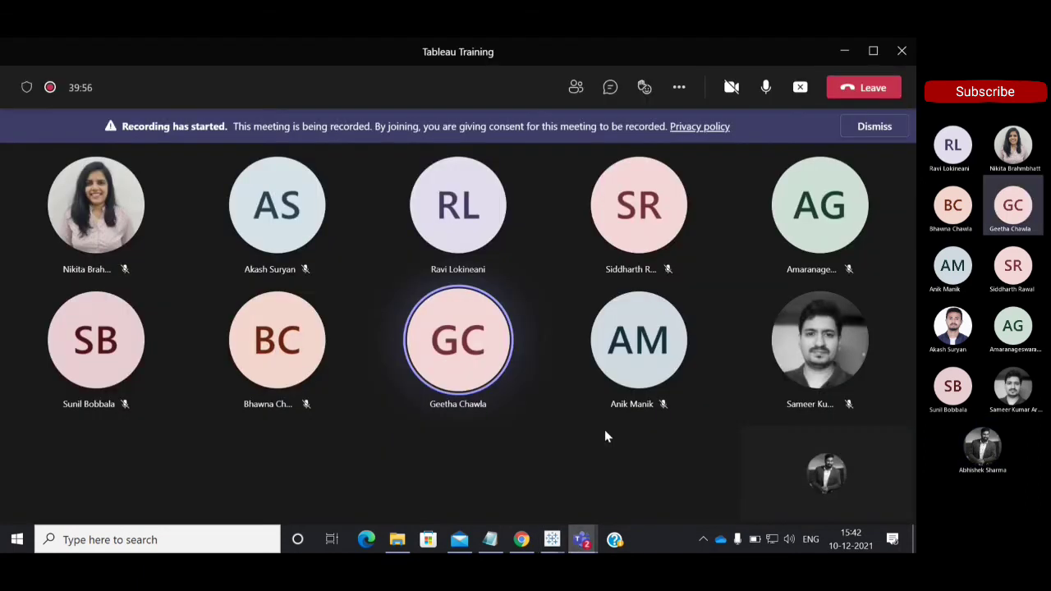
left_click(844, 51)
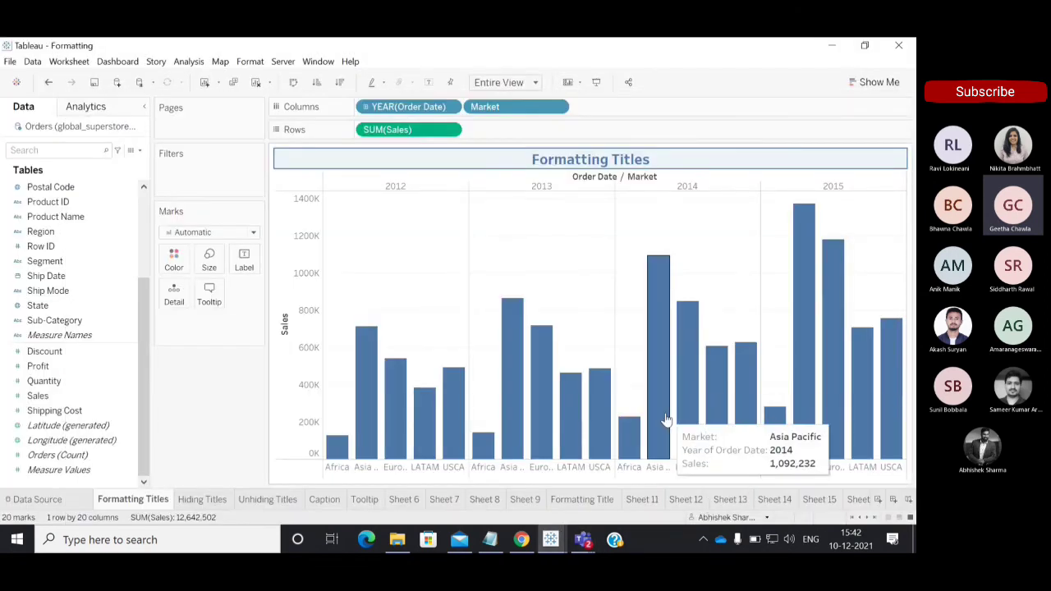
mouse_move(679, 506)
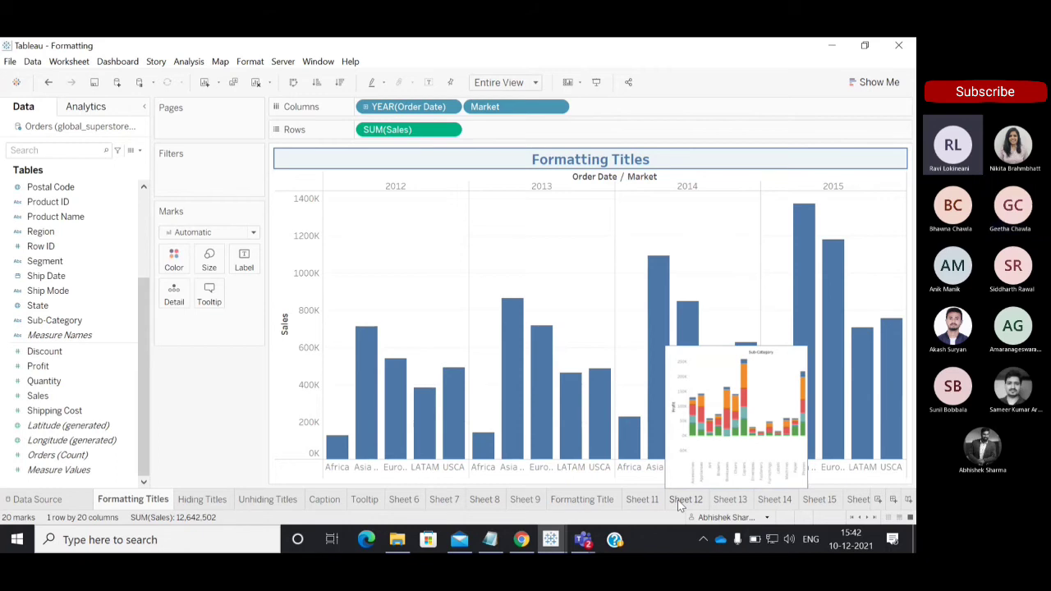
Create a new worksheet, chart Measure Values by Measure Names as bars, and show the mark labels.
left_click(878, 501)
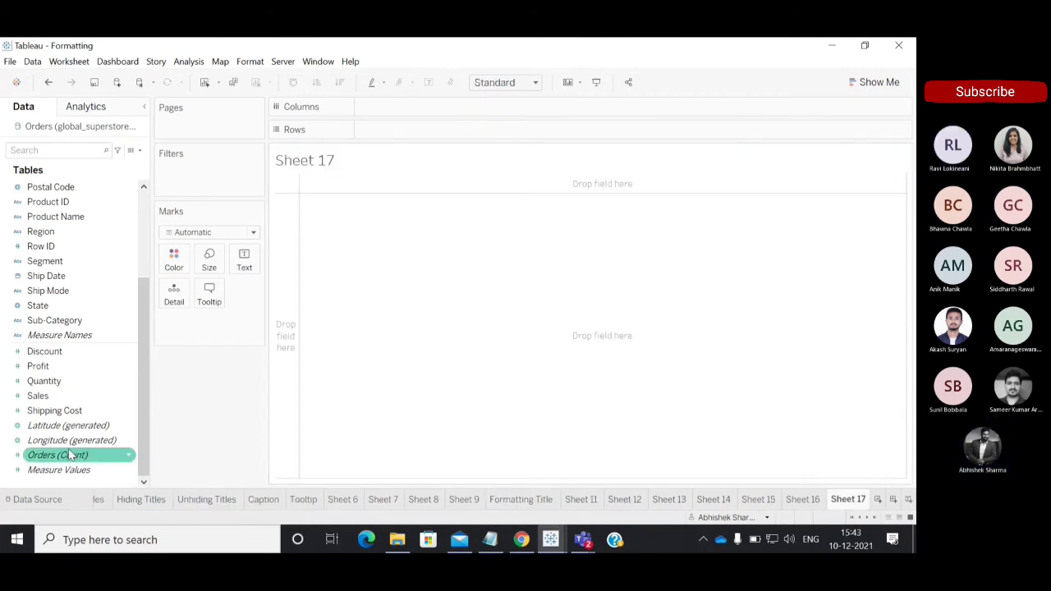
double_click(58, 475)
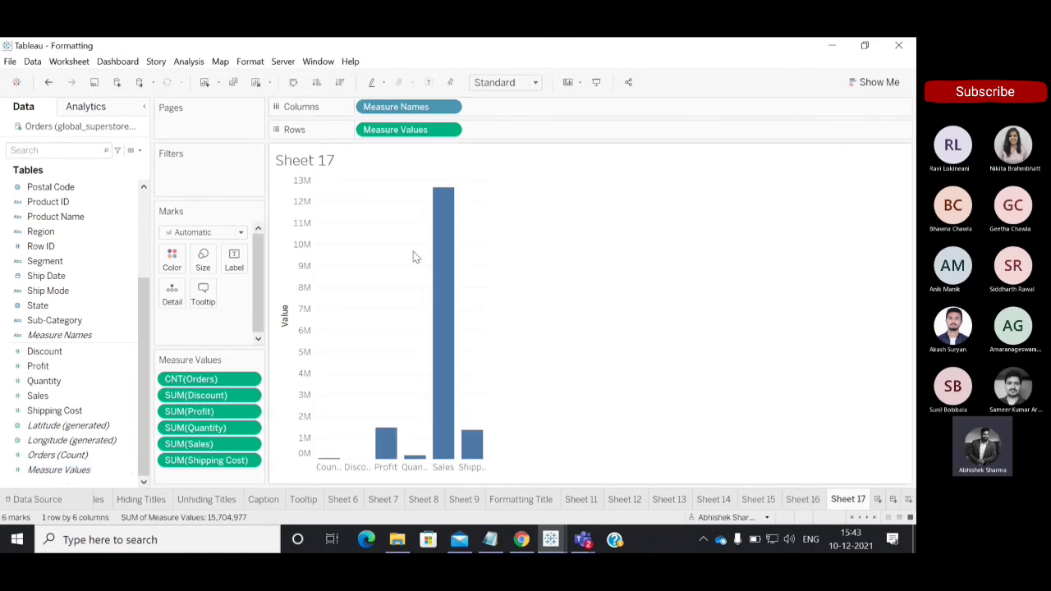
left_click(428, 84)
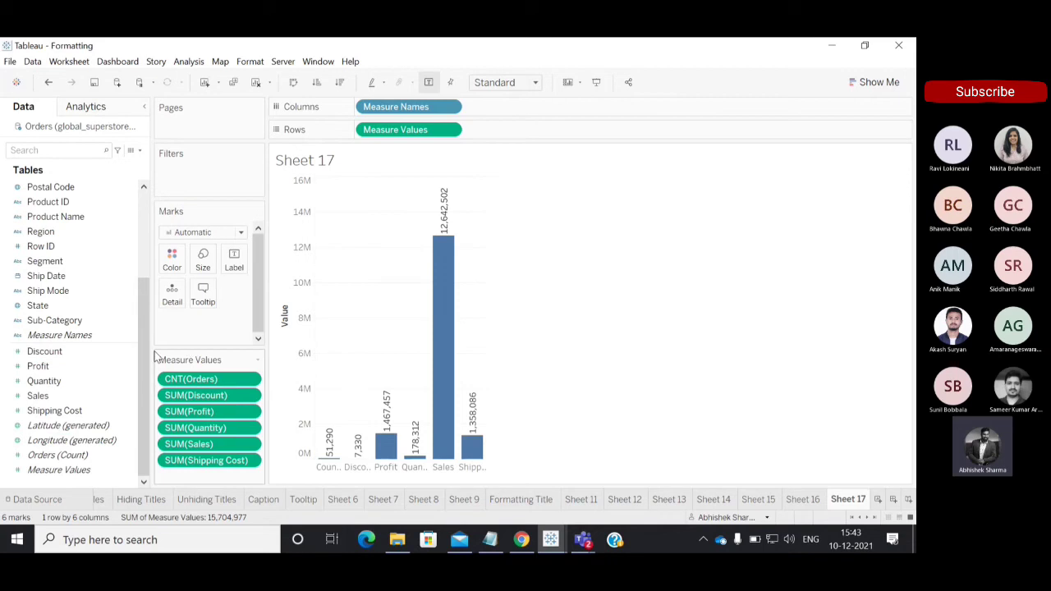
scroll(74, 263, "up", 3)
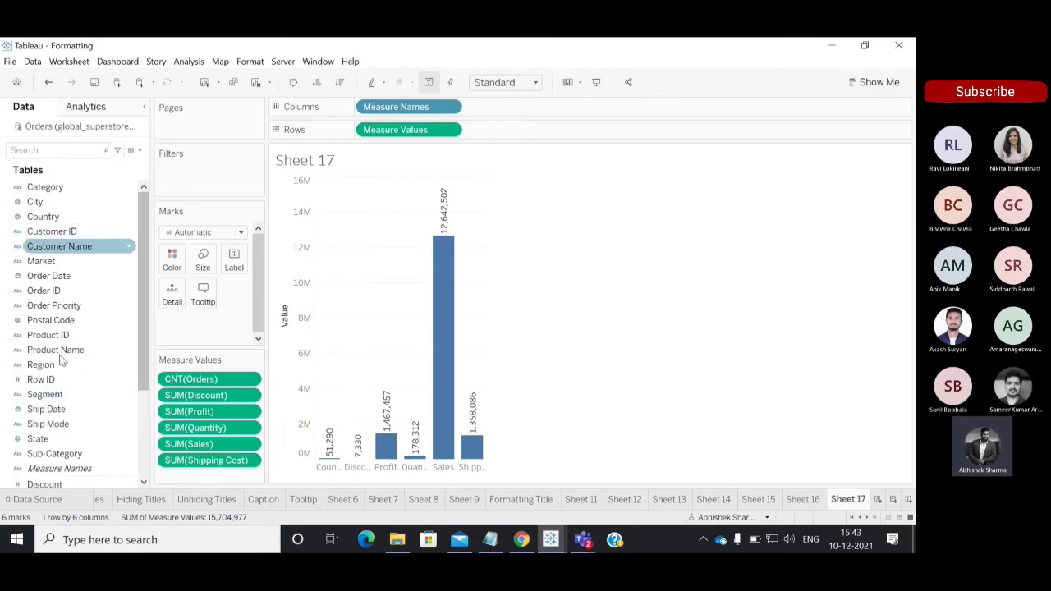
scroll(146, 301, "down", 3)
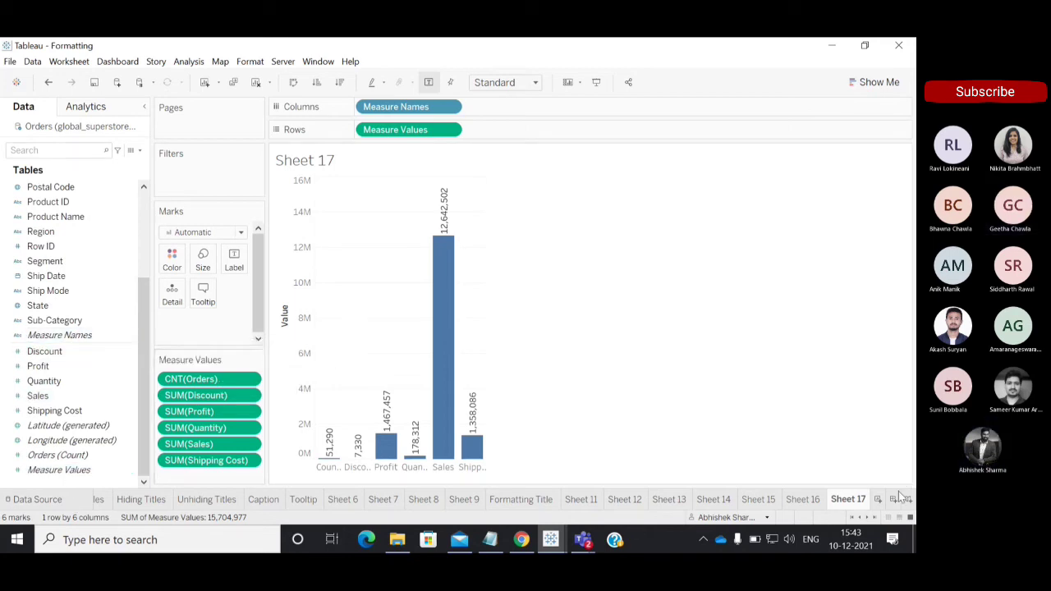
View the Formatting Titles worksheet and switch to Chrome to show the Auto generated Fields slide of Field Types and charts.pptx.
left_click(101, 501)
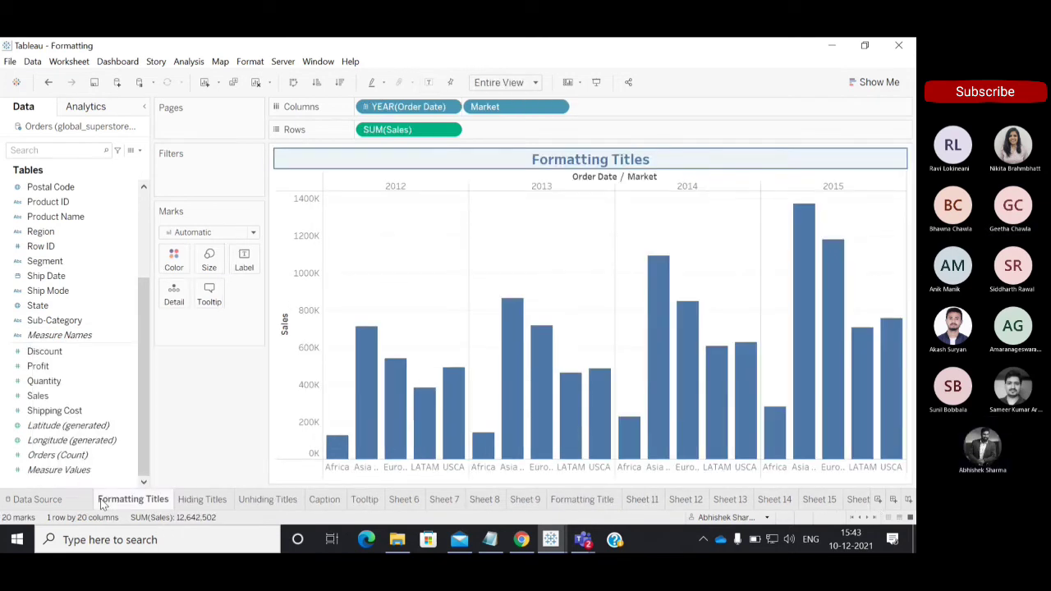
mouse_move(550, 539)
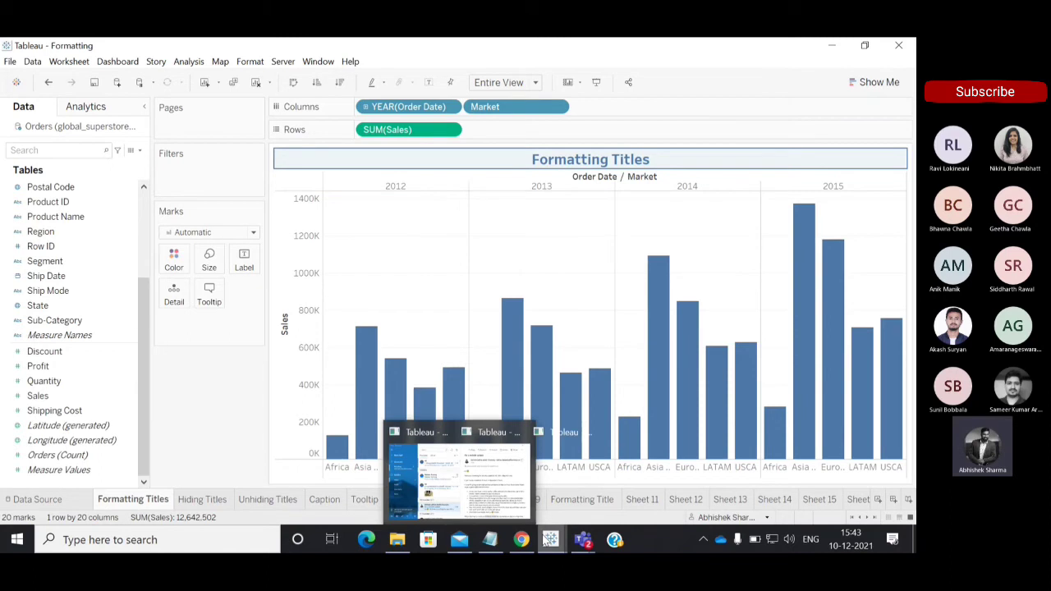
mouse_move(583, 542)
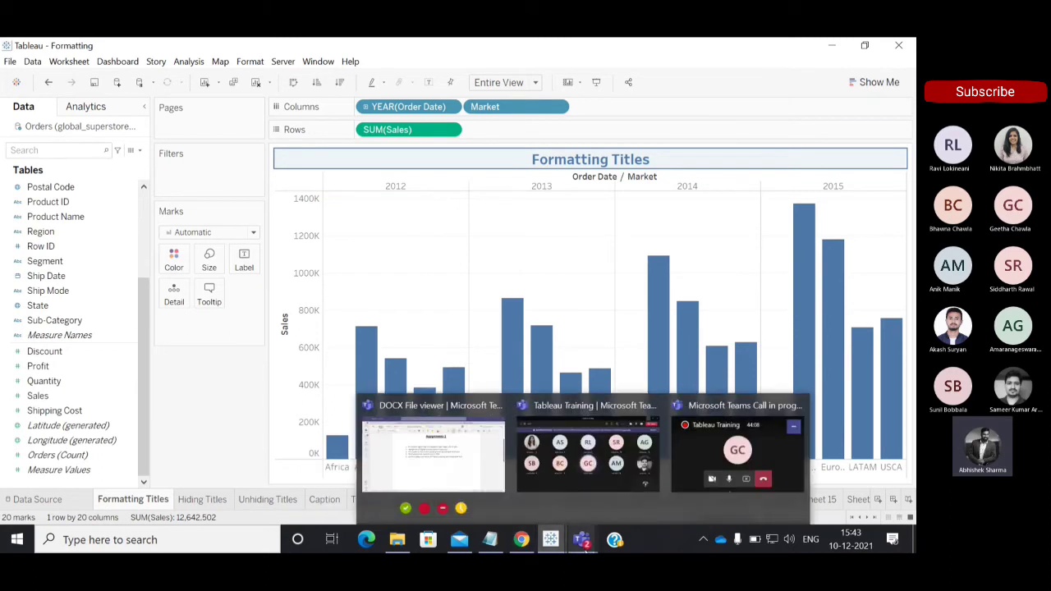
left_click(522, 542)
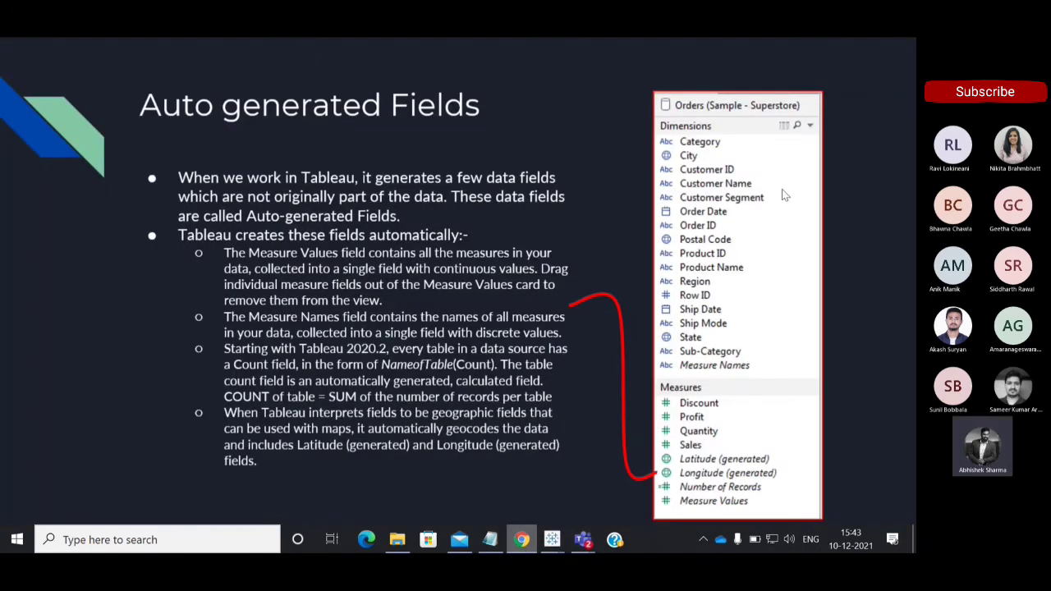
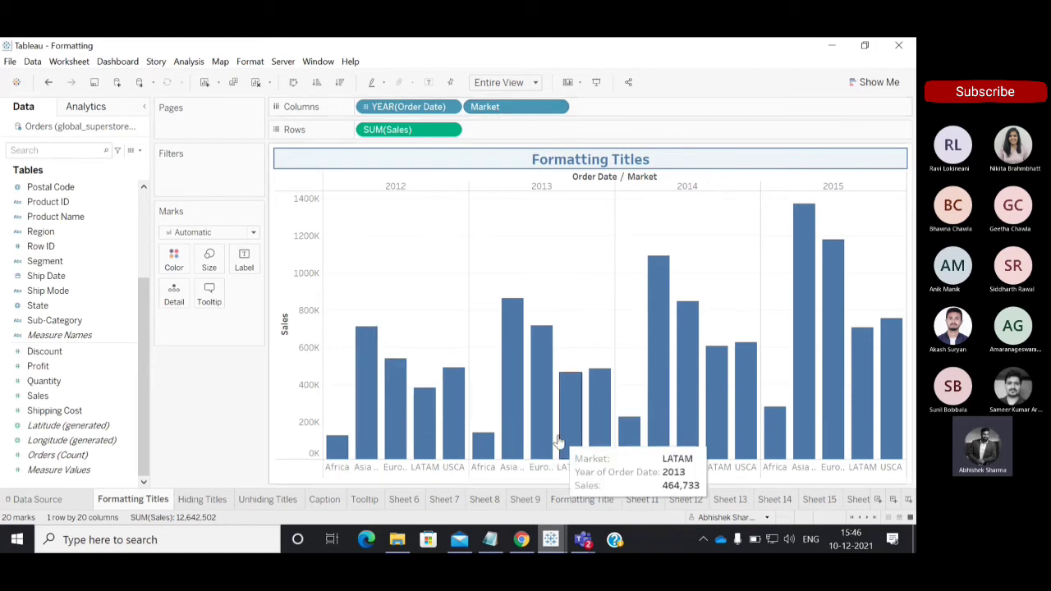
Create a new worksheet and chart the sum of Sales by year of Order Date and Market.
left_click(878, 500)
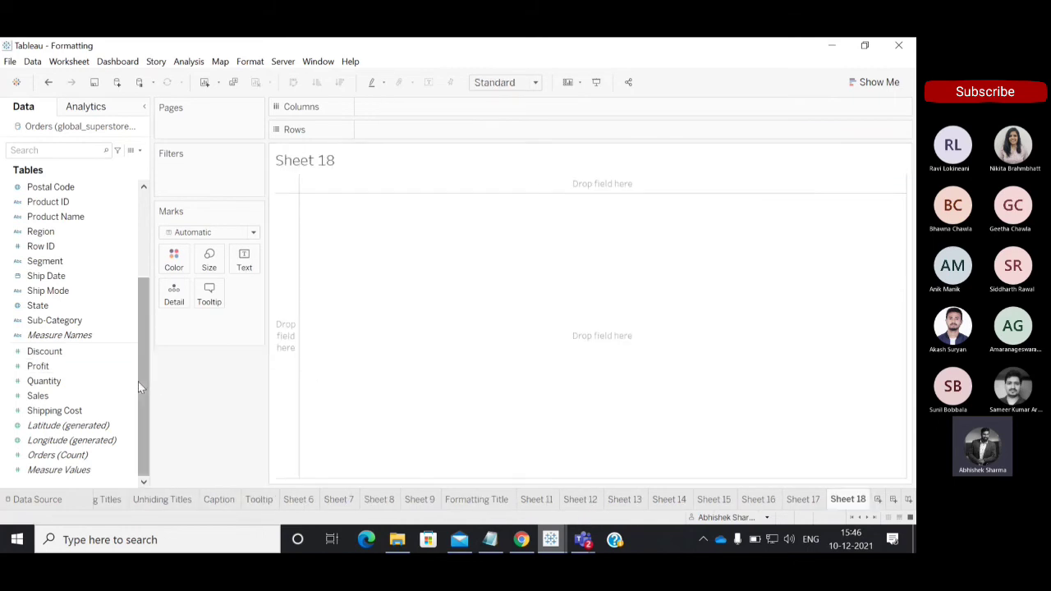
left_click_drag(138, 382, 126, 207)
left_click_drag(45, 276, 390, 115)
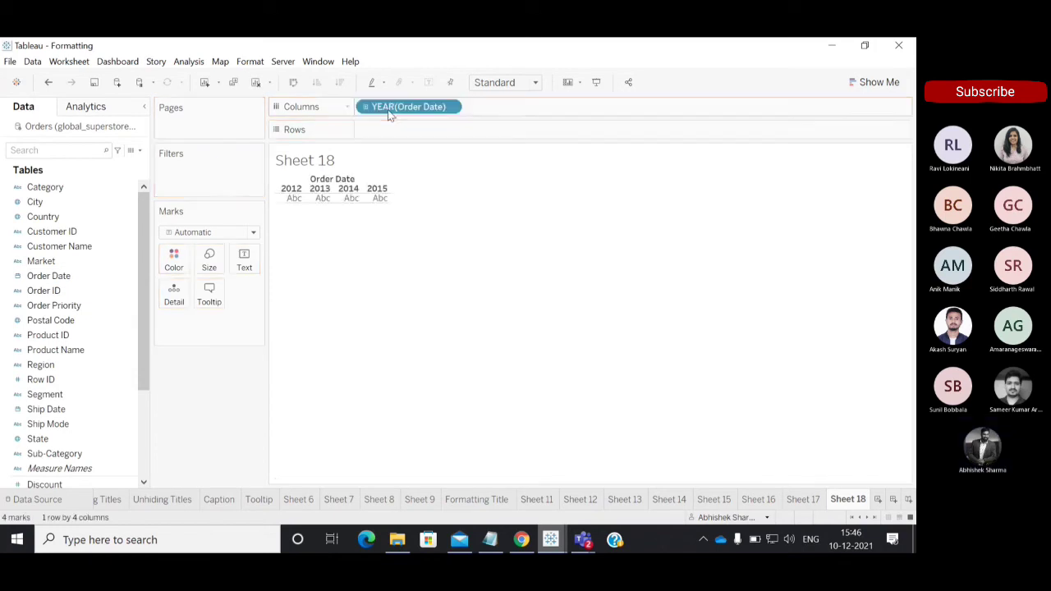
left_click_drag(142, 345, 143, 431)
left_click(57, 382)
left_click_drag(68, 395, 393, 132)
left_click_drag(144, 325, 144, 238)
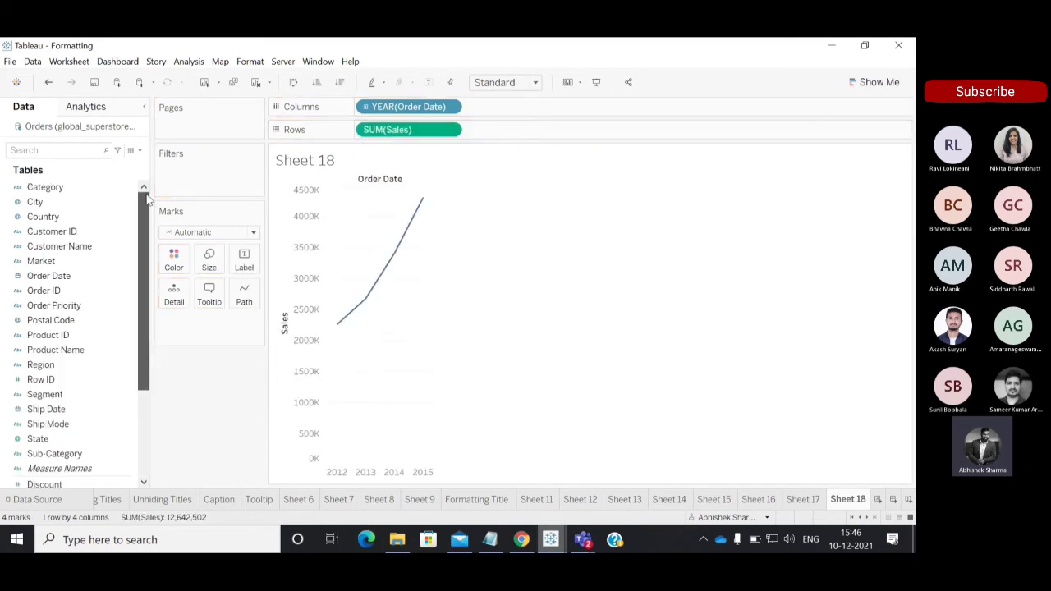
left_click_drag(45, 261, 491, 112)
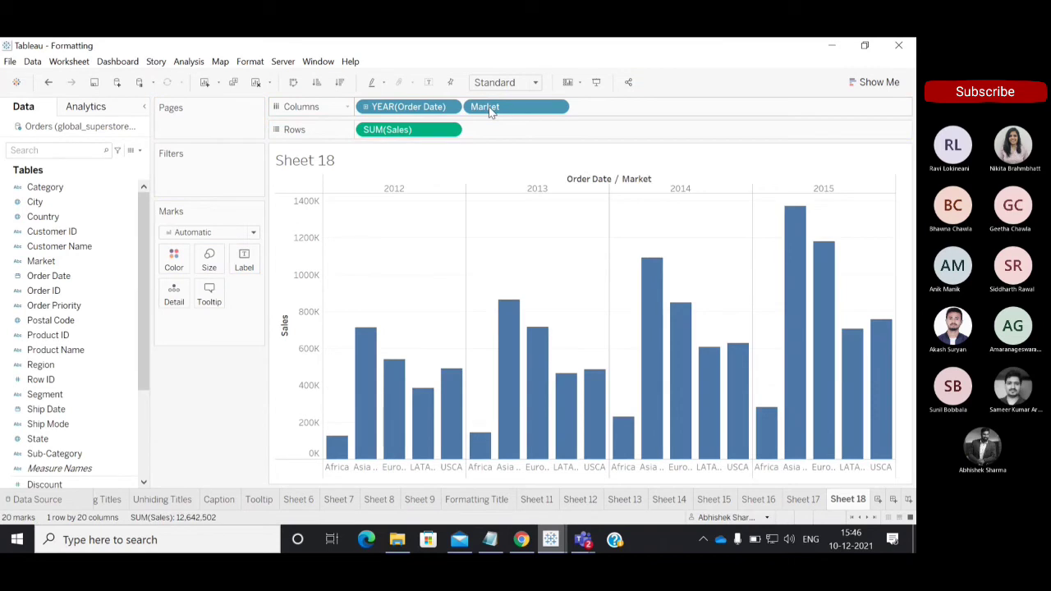
Show the mark labels on the bars and sort the markets in descending order of sales.
left_click(429, 83)
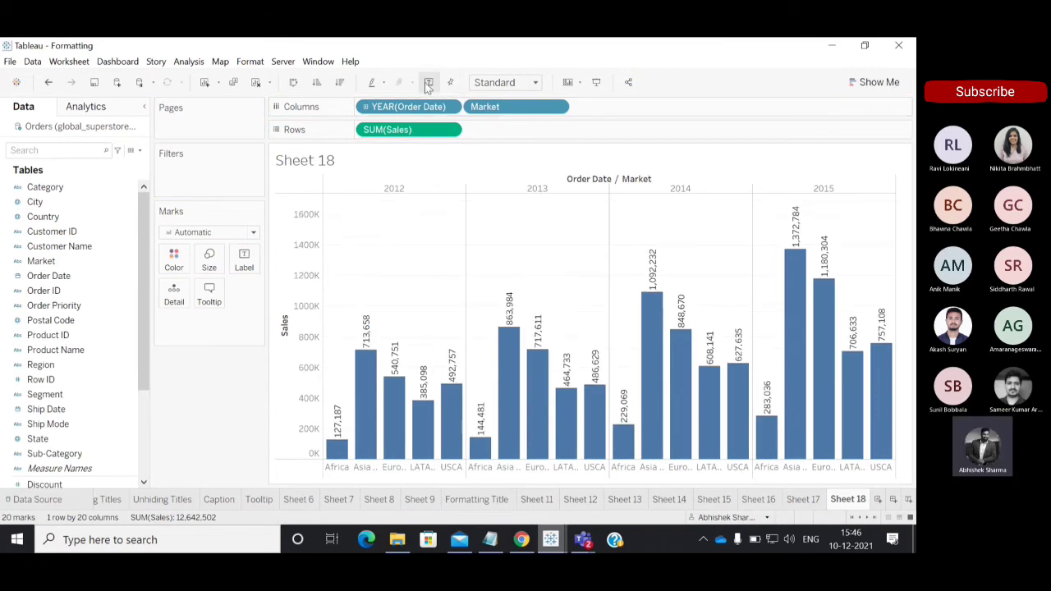
left_click(338, 83)
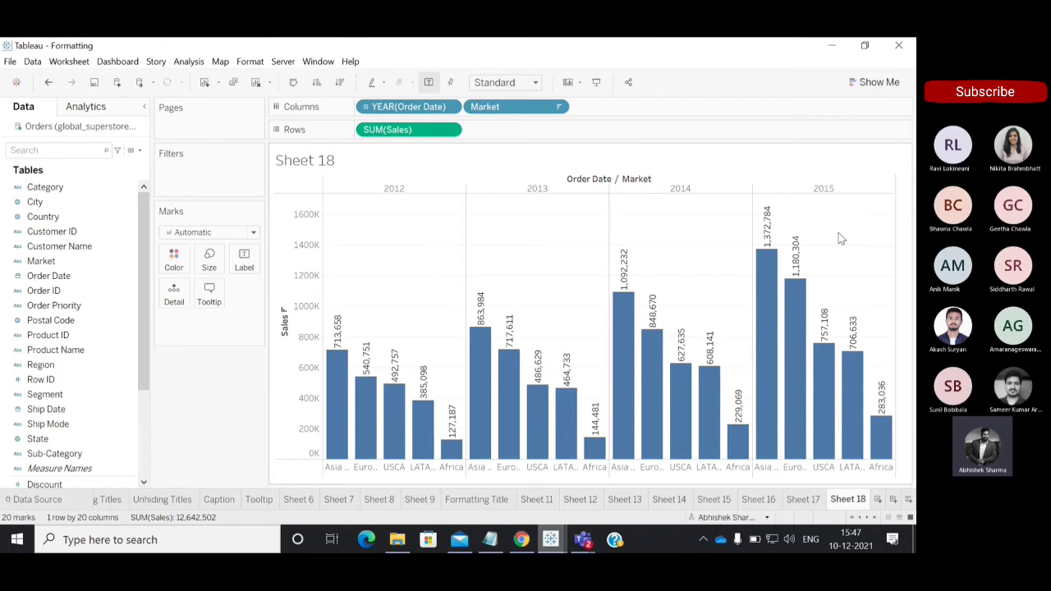
double_click(351, 157)
left_click_drag(392, 244, 303, 244)
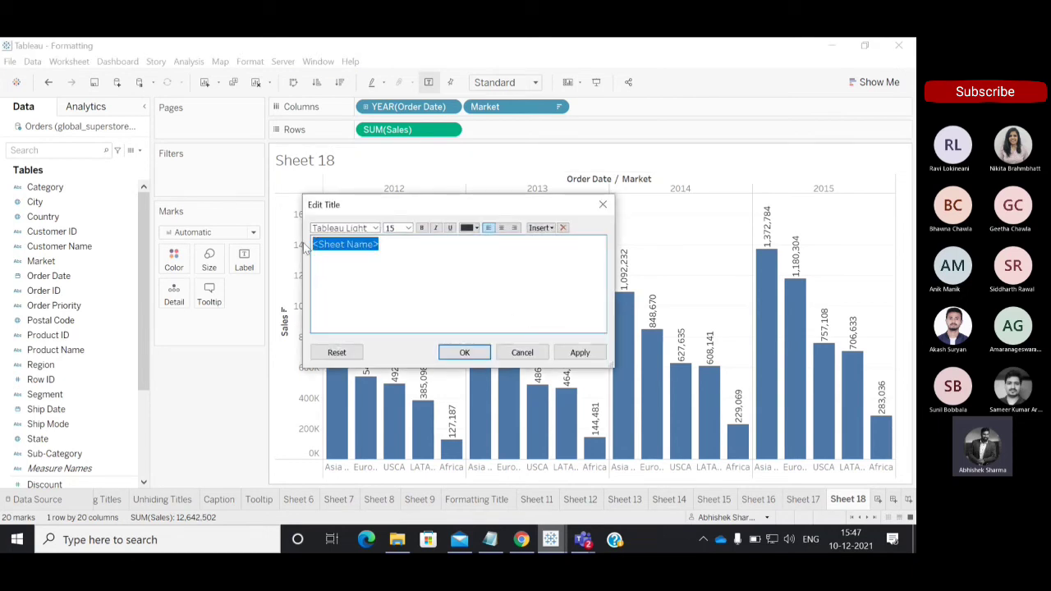
left_click(391, 245)
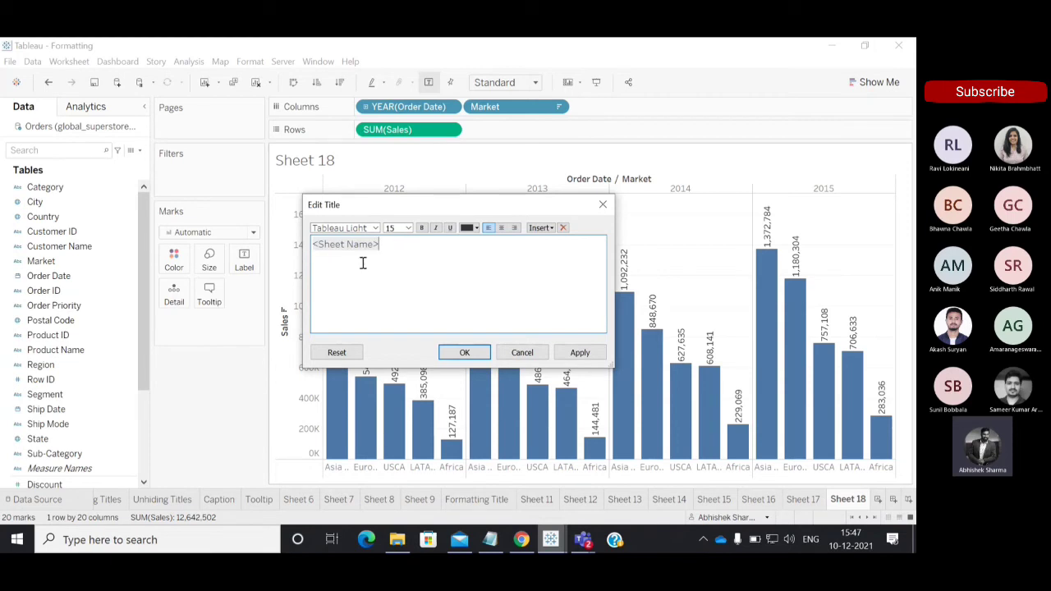
left_click(605, 205)
Rename the new worksheet as Format Title.
double_click(848, 501)
type("F")
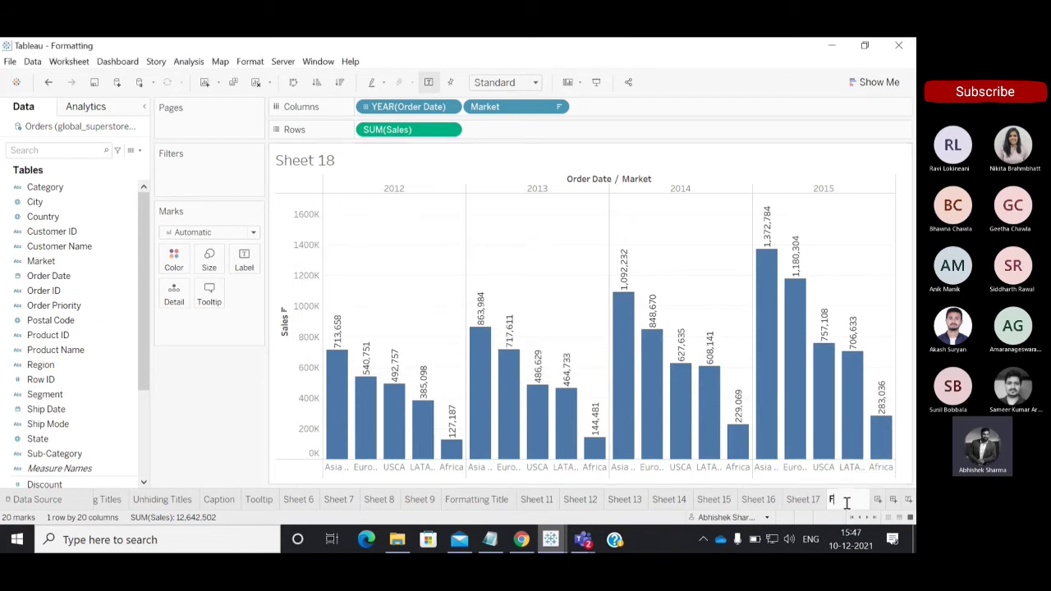
type("ormat")
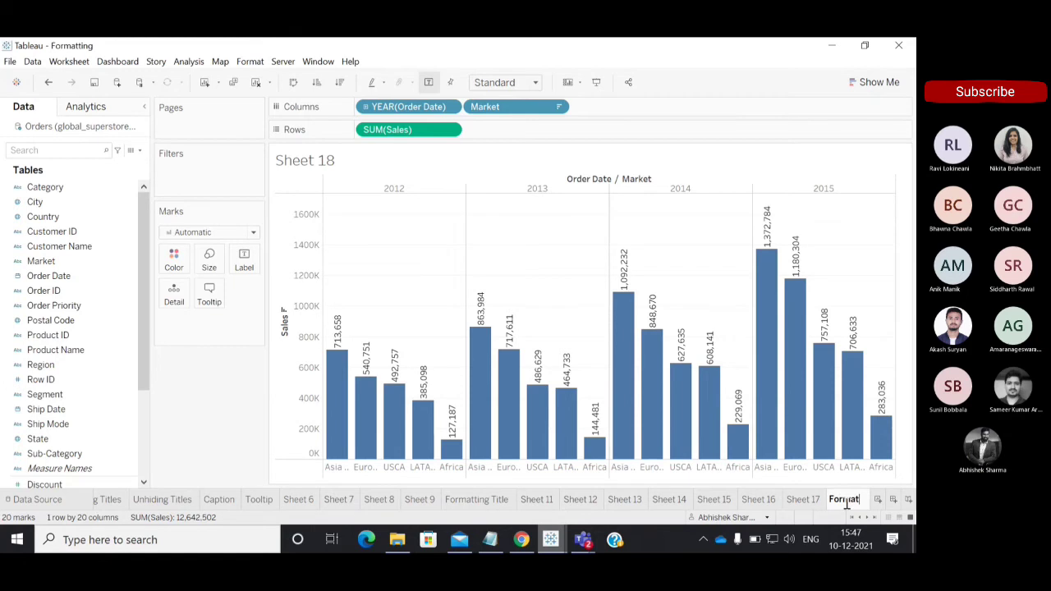
type(" Title")
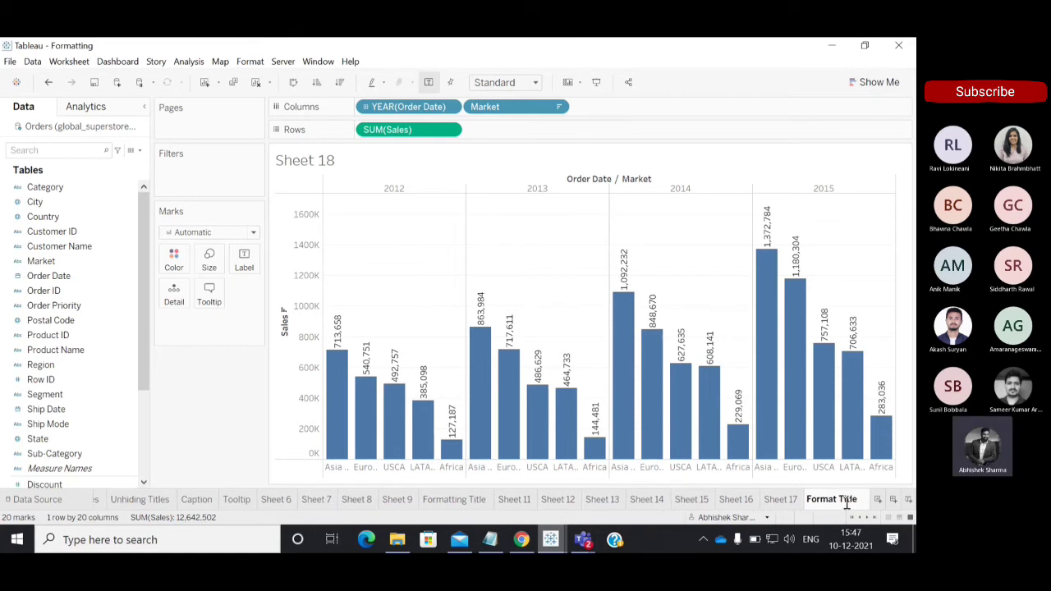
key("Return")
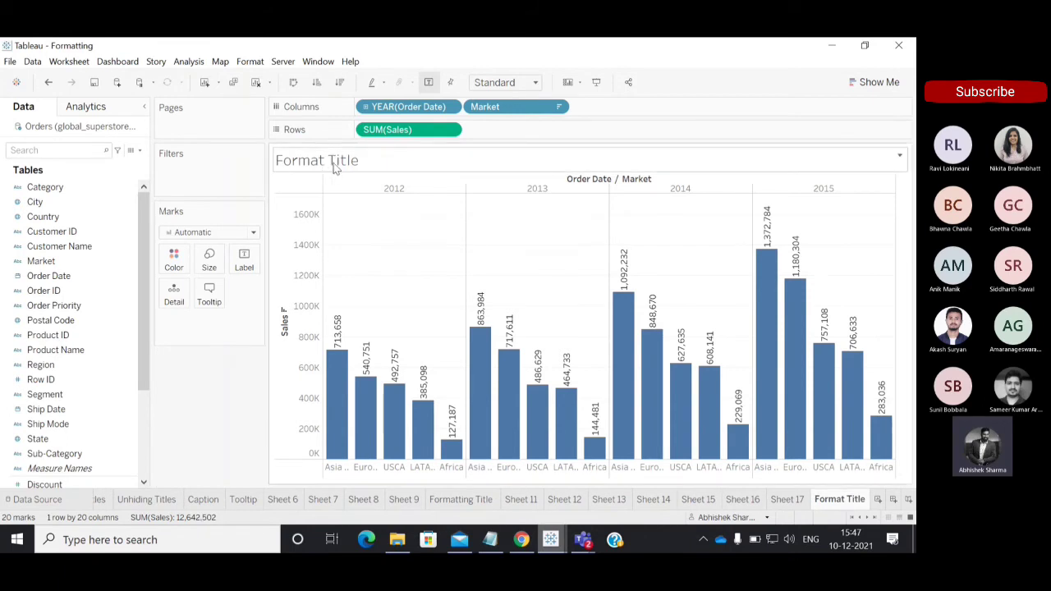
Try replacing the sheet name placeholder in the chart title with the text "yfhgjglhk", and undo the change.
double_click(382, 160)
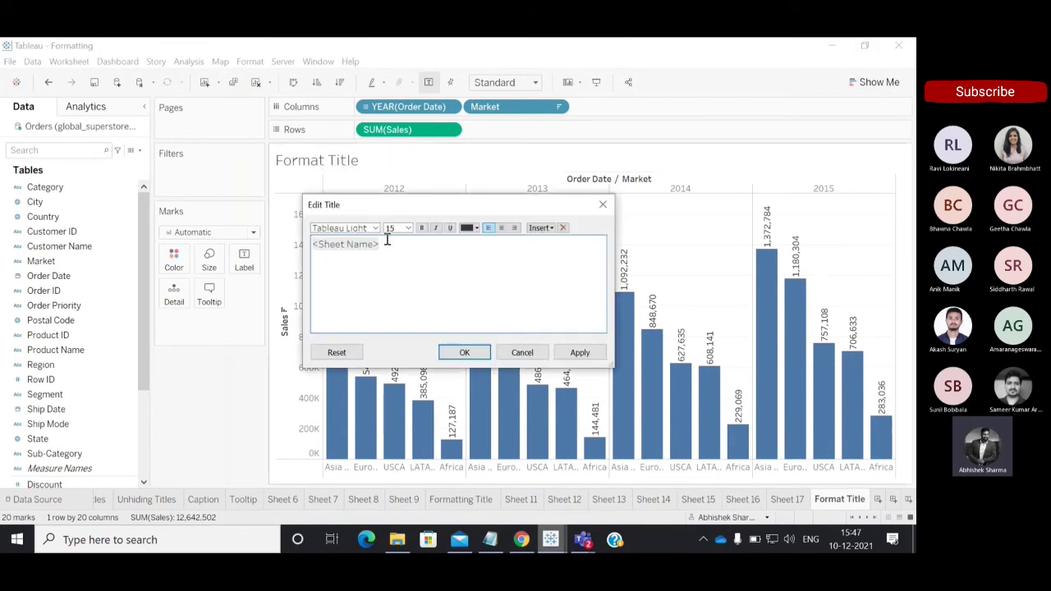
left_click_drag(385, 244, 268, 235)
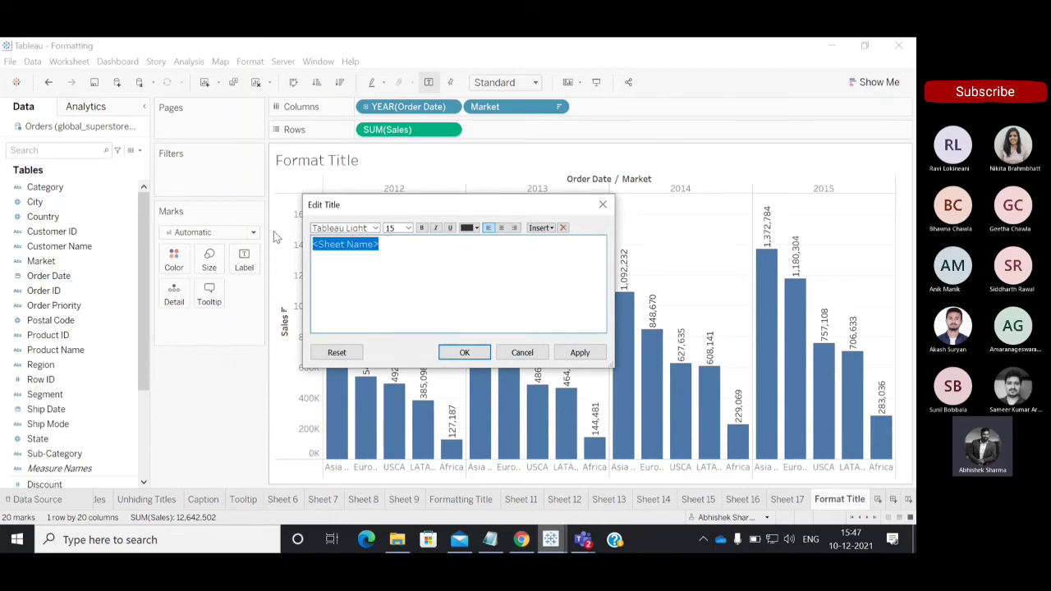
type("yfhgjglhk")
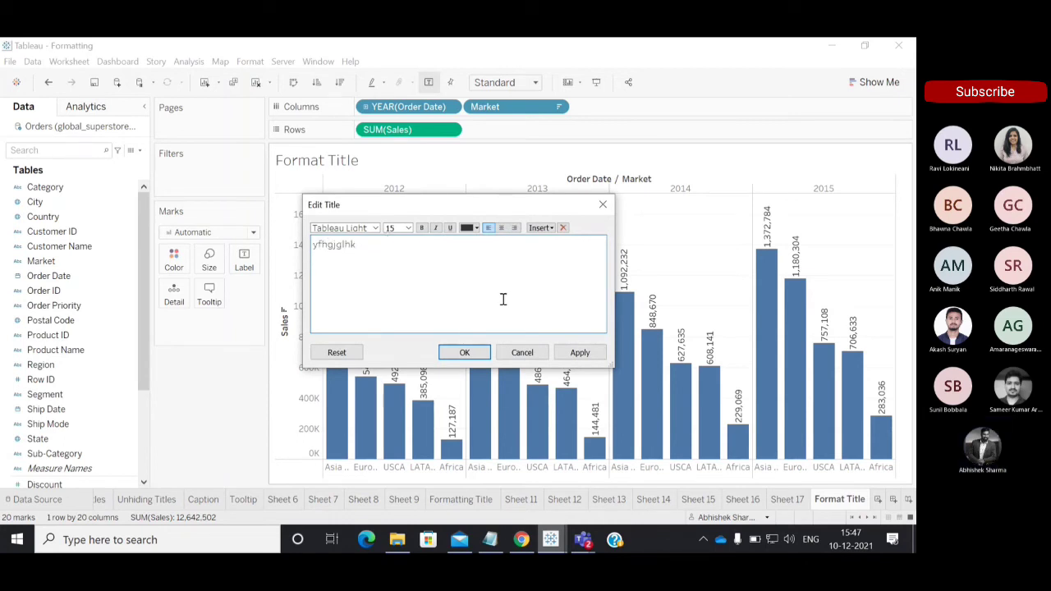
left_click(464, 353)
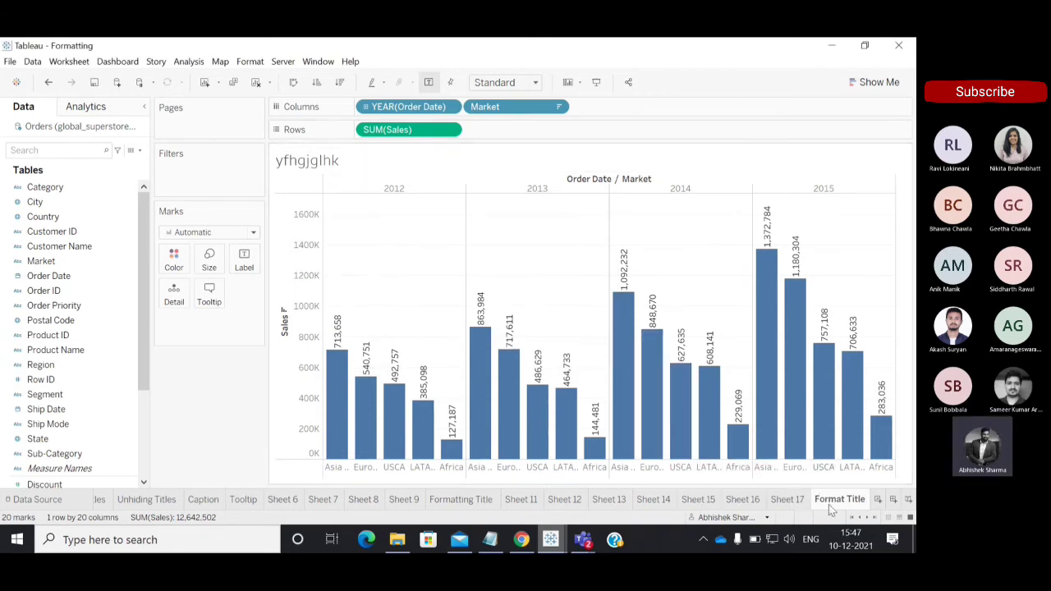
mouse_move(848, 506)
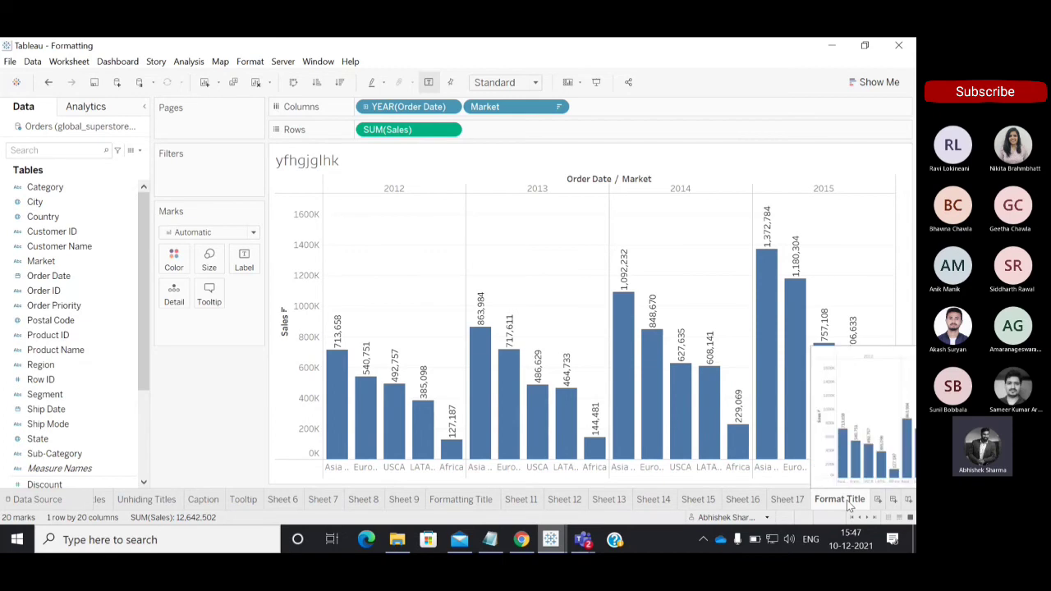
left_click(47, 82)
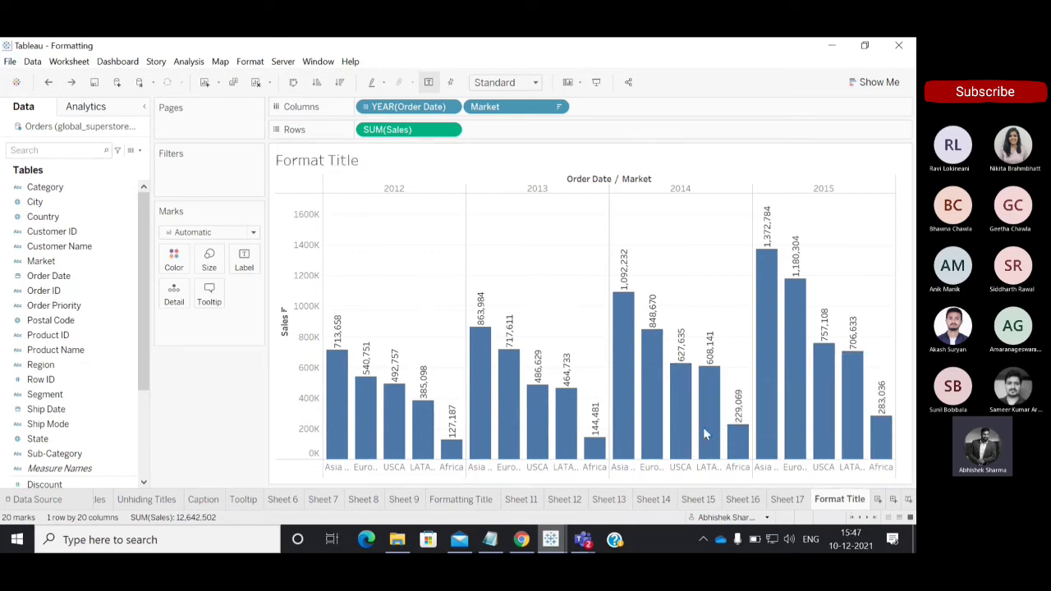
Format the title's sheet name placeholder in Tableau Medium, size 22, bold, blue and centred.
double_click(376, 161)
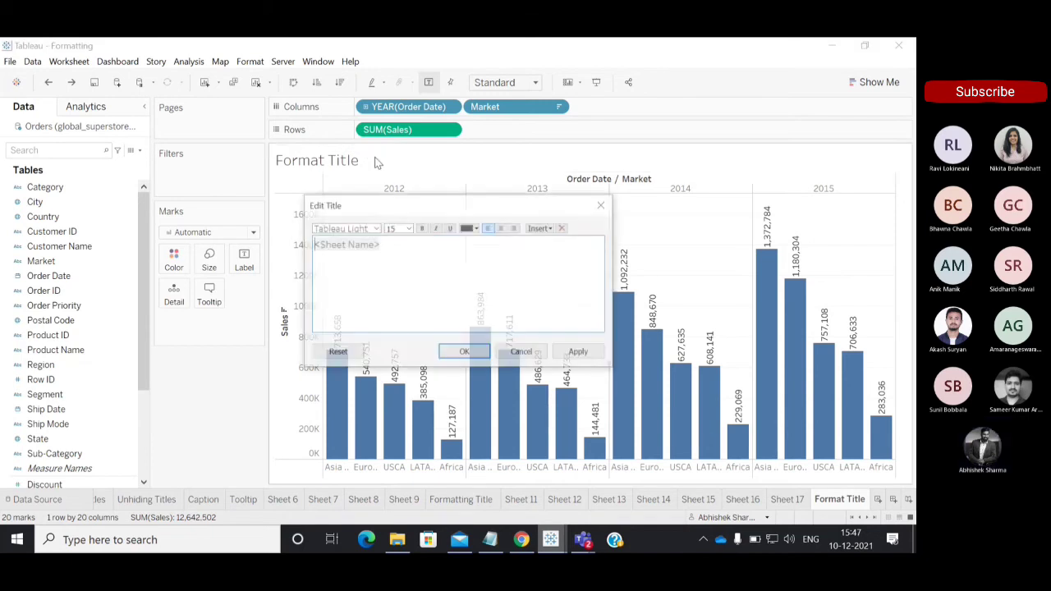
left_click_drag(380, 250, 310, 243)
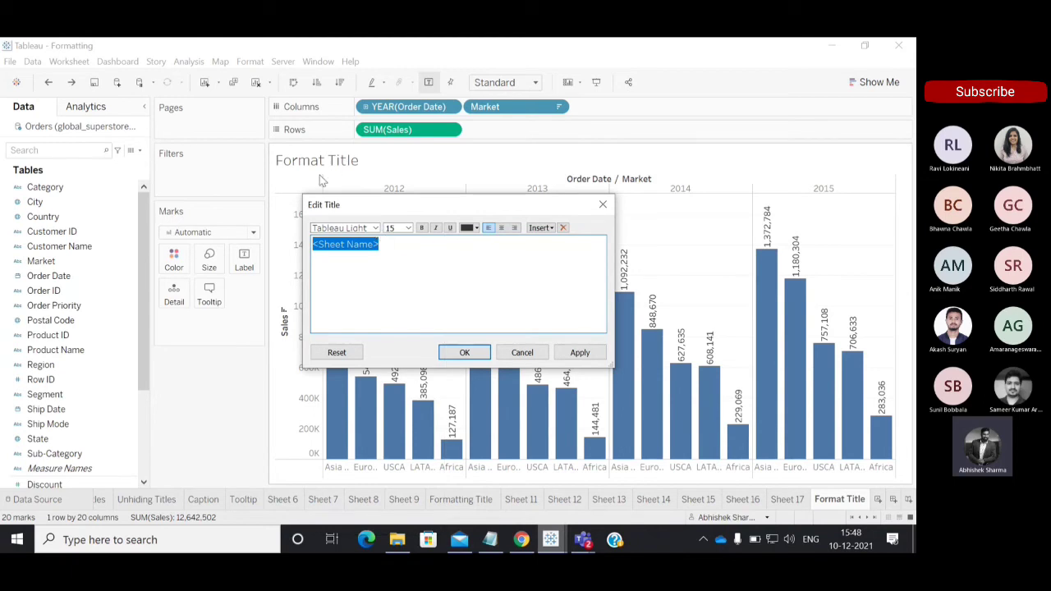
left_click(375, 228)
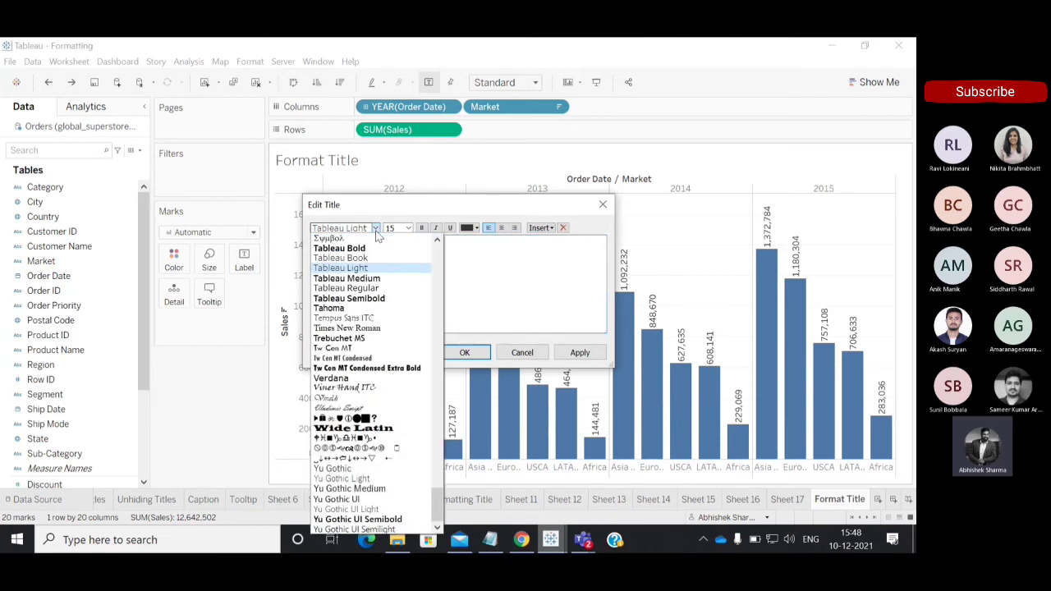
left_click(360, 278)
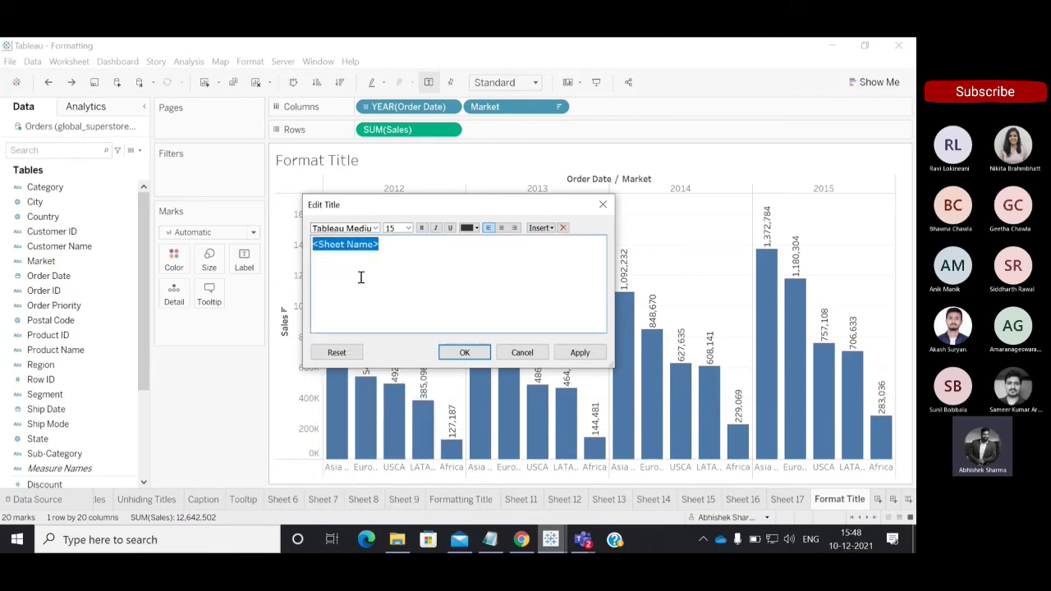
left_click(401, 229)
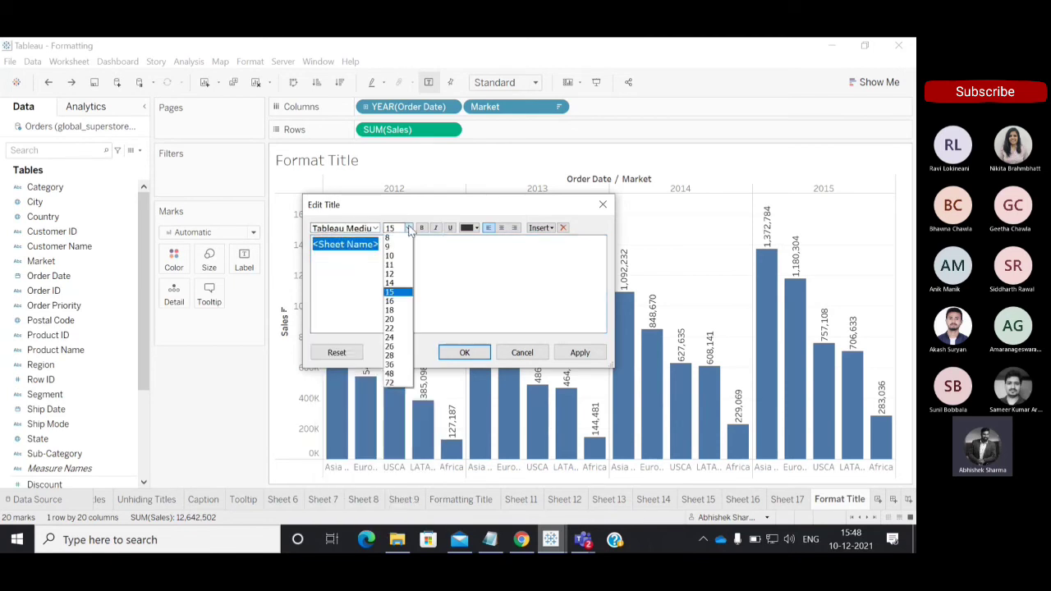
left_click(391, 329)
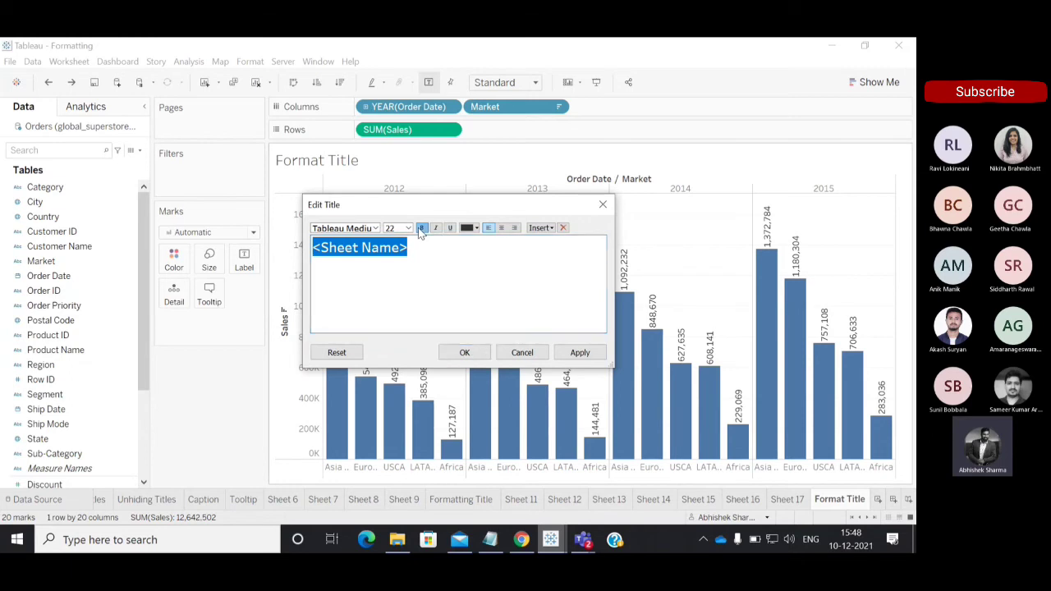
left_click(476, 228)
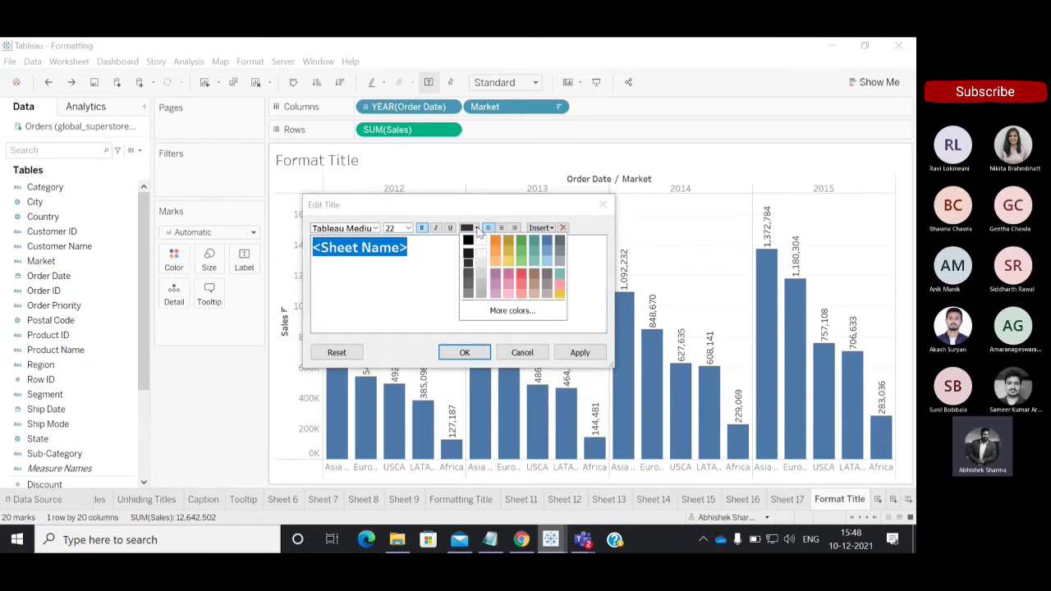
left_click(547, 240)
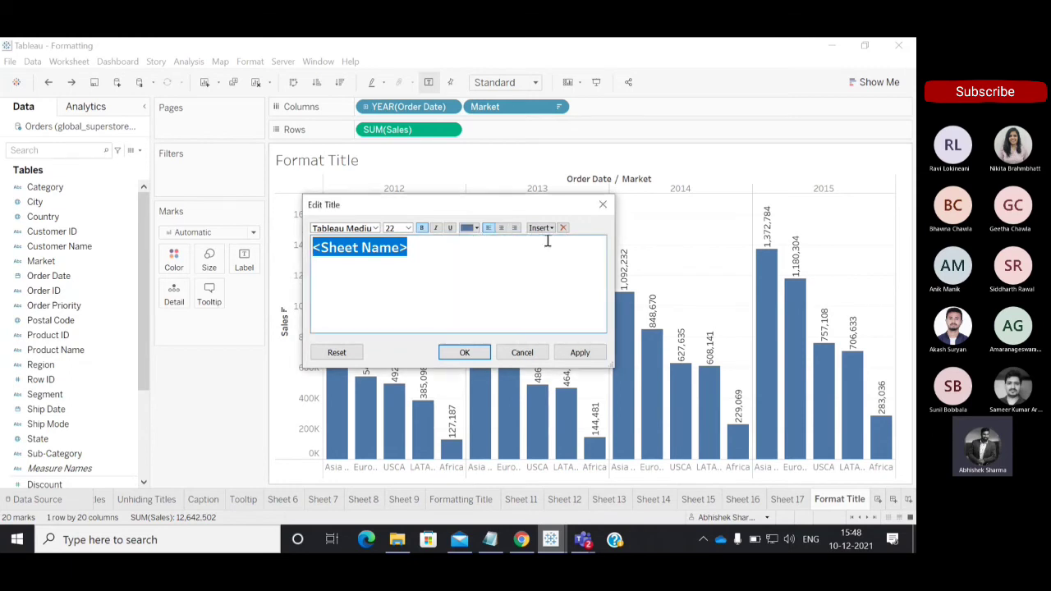
left_click(501, 229)
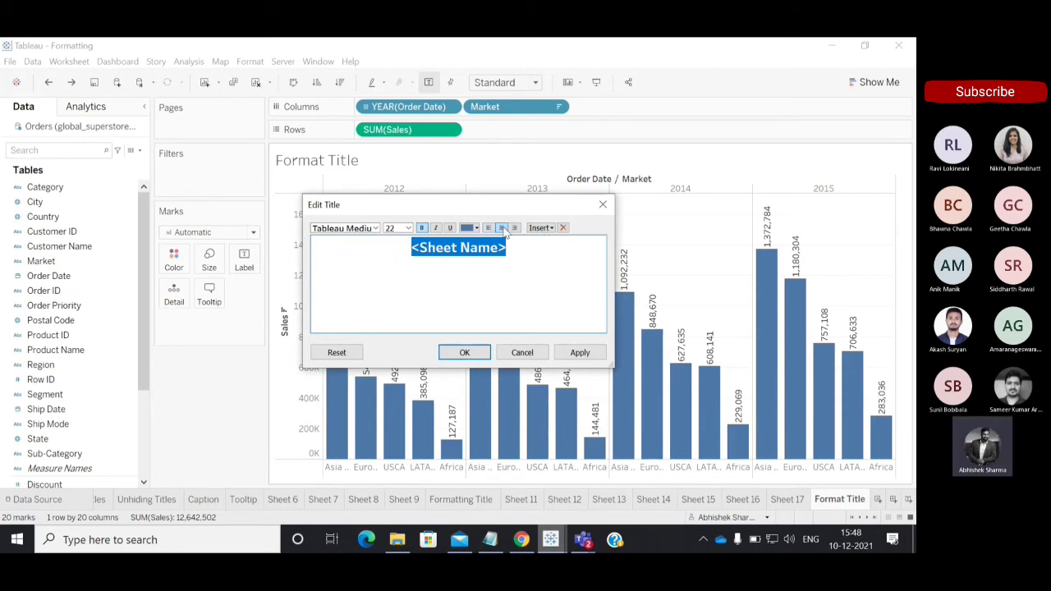
Try replacing the title's sheet name placeholder with the SUM(Sales) field, and undo the replacement.
left_click(548, 229)
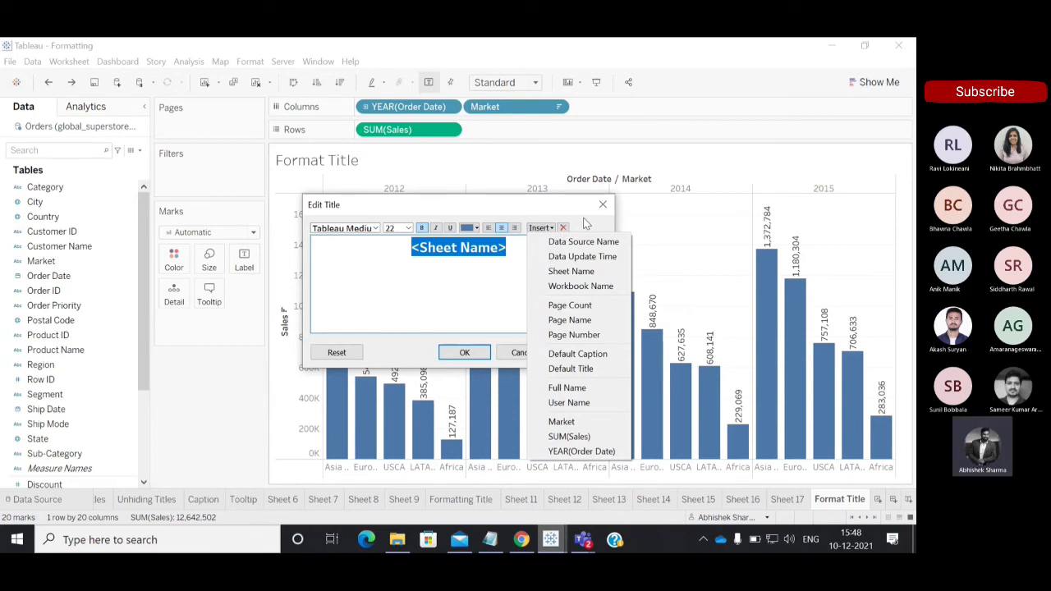
left_click(566, 436)
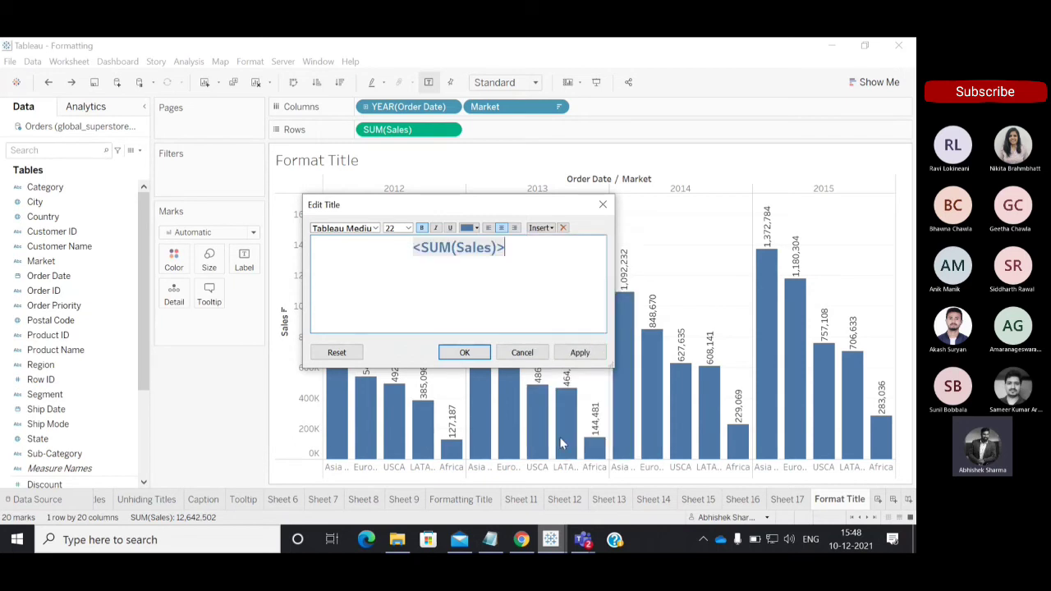
key("ctrl+z")
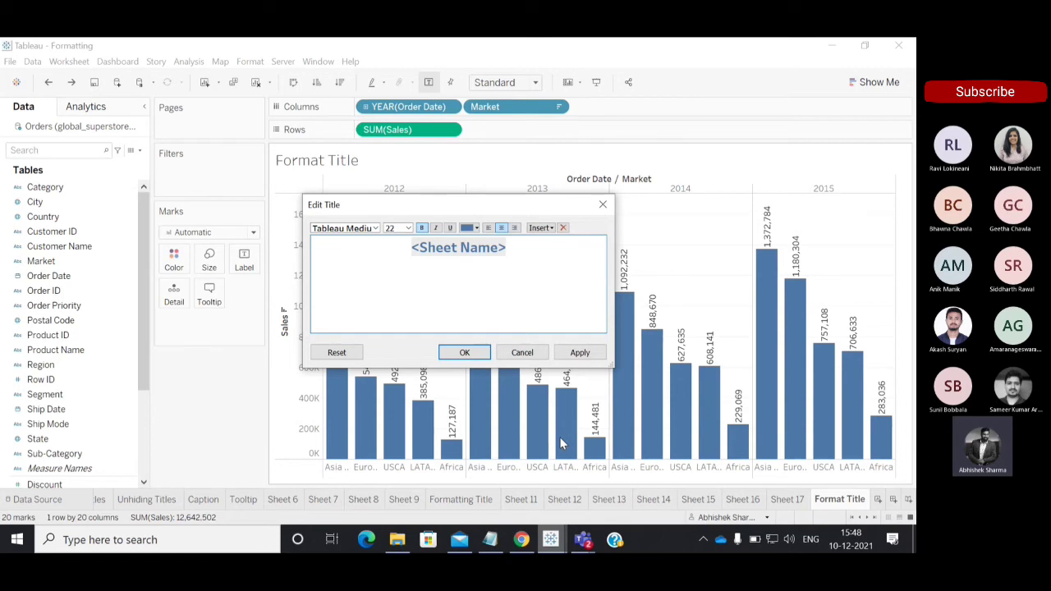
Confirm the title edits so the new formatting is applied to the worksheet title.
left_click(476, 352)
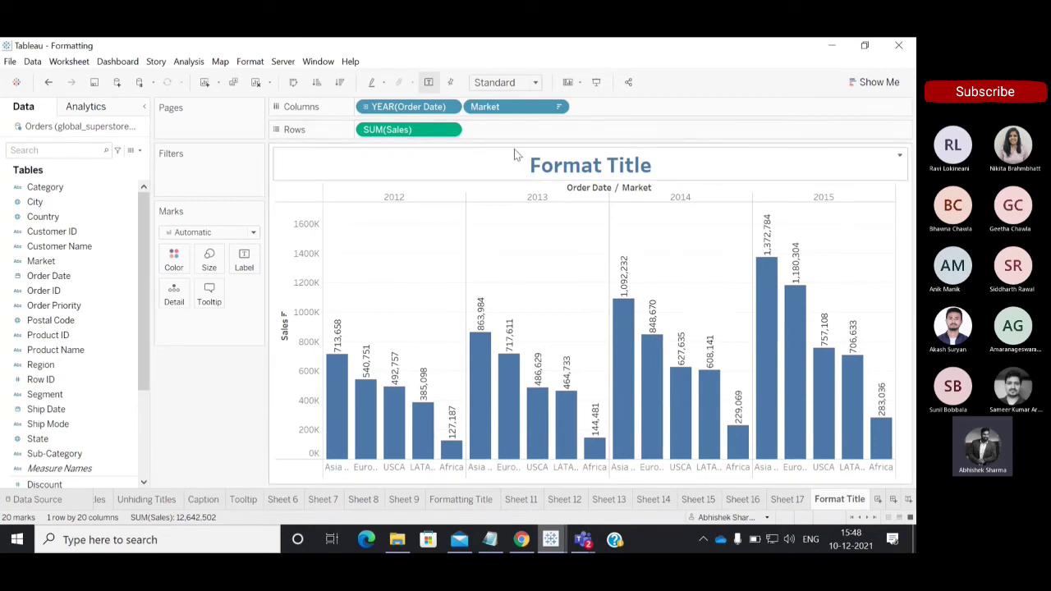
Shade the background of the worksheet title with a light peach colour.
right_click(747, 162)
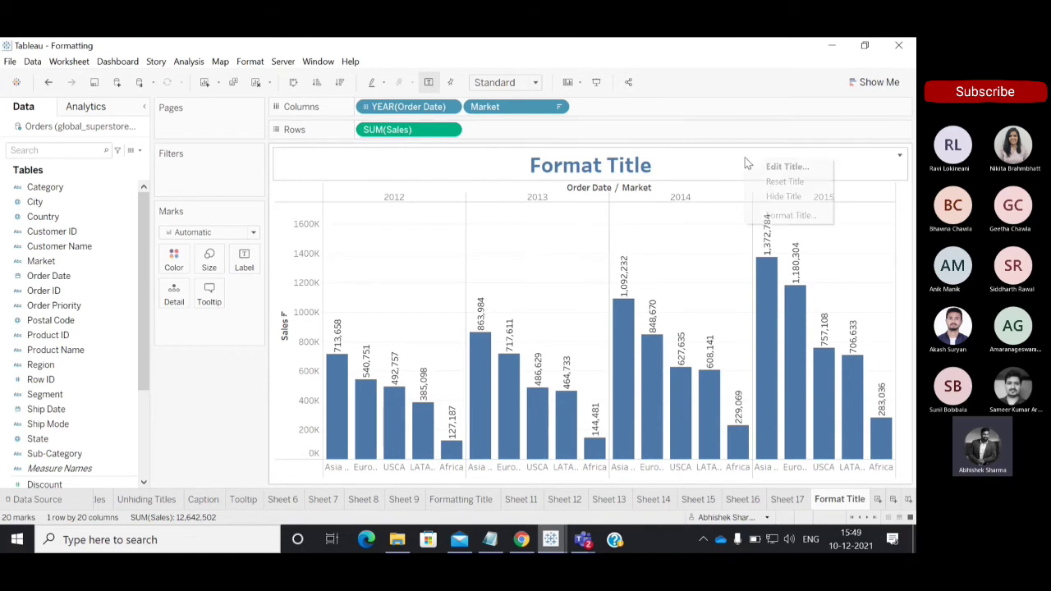
left_click(788, 216)
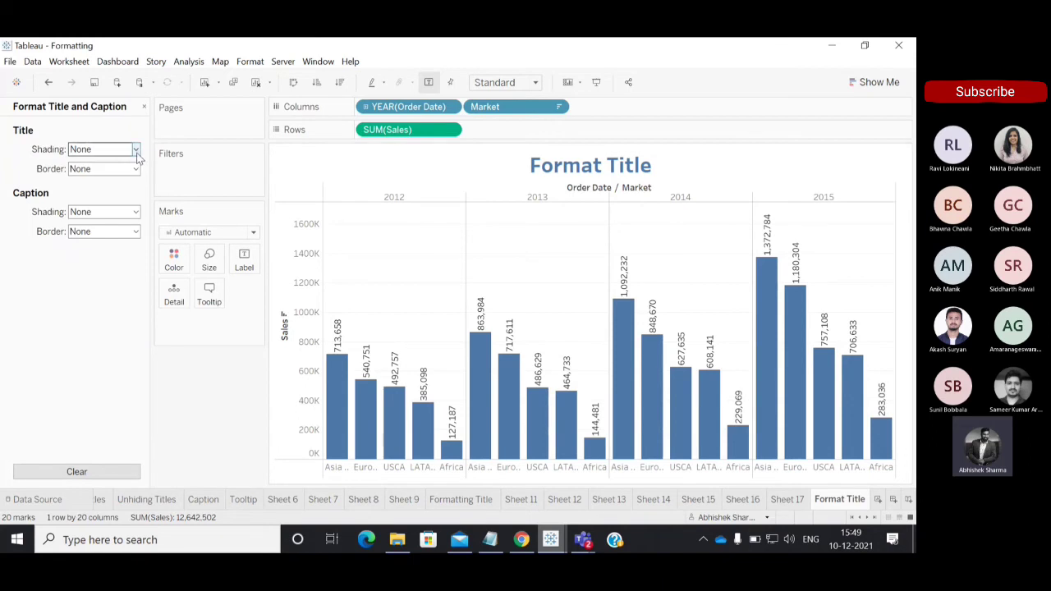
left_click(136, 151)
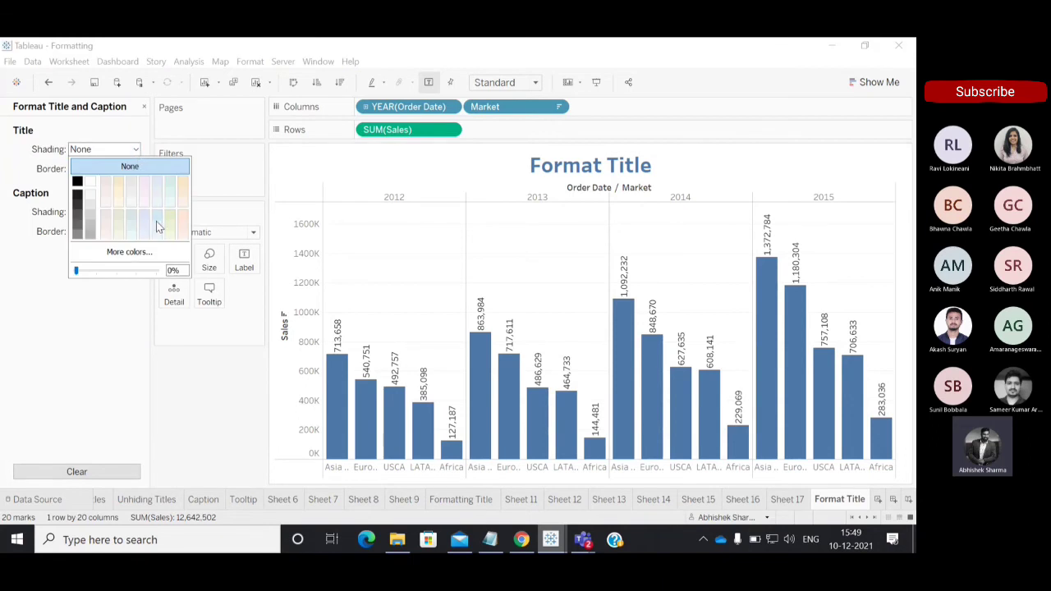
left_click(184, 219)
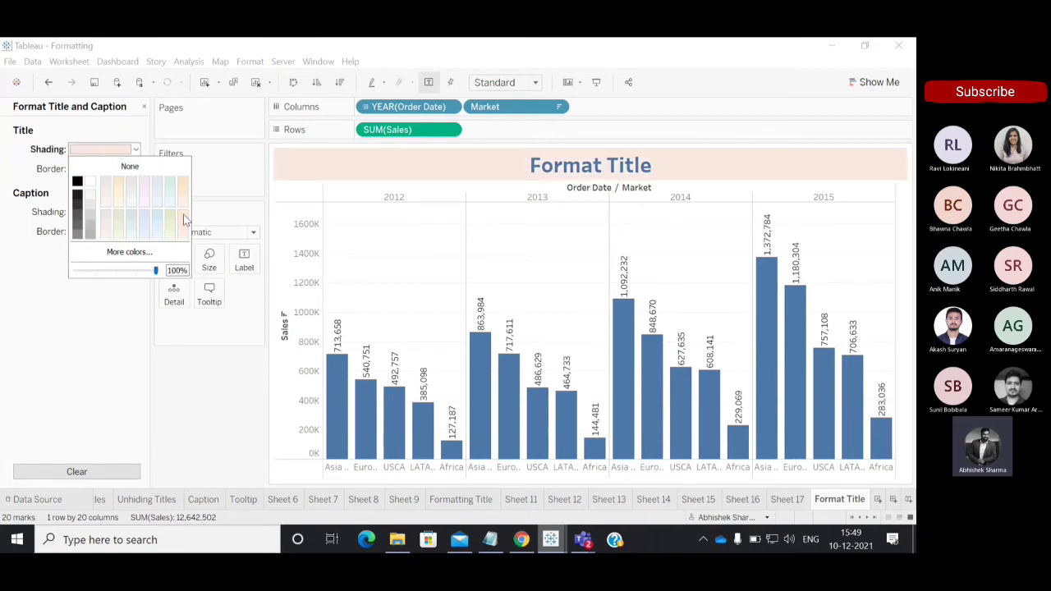
Change the worksheet title's shading to a custom light green, #8cff72.
left_click(129, 253)
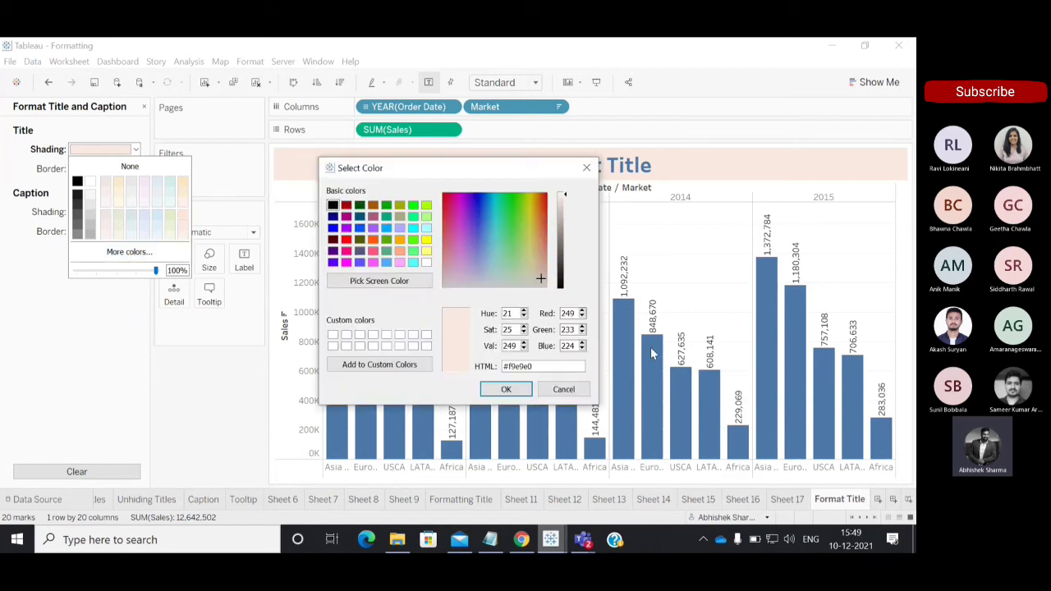
left_click(371, 242)
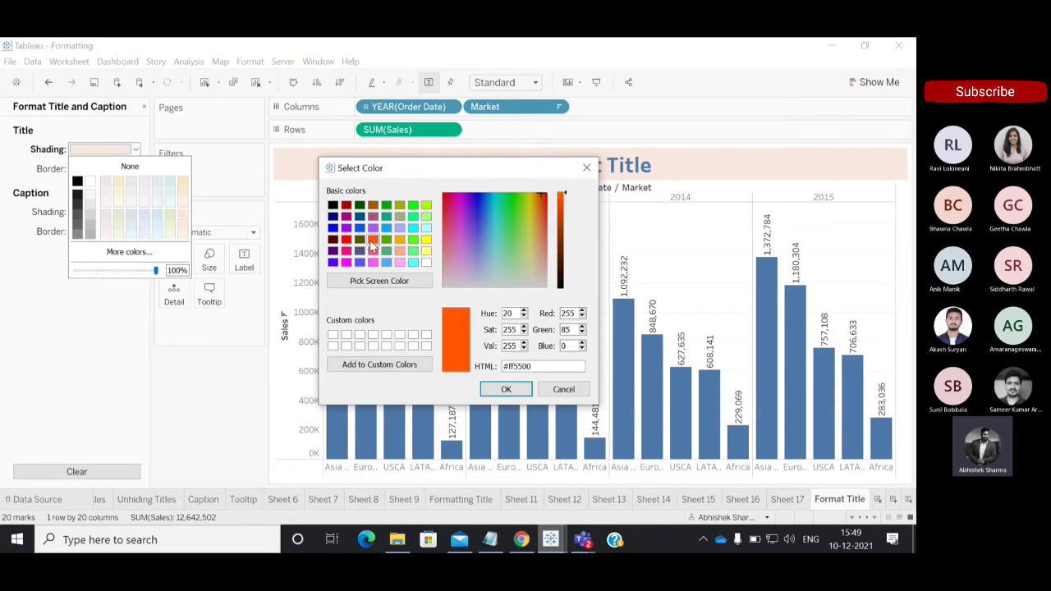
left_click_drag(538, 192, 516, 238)
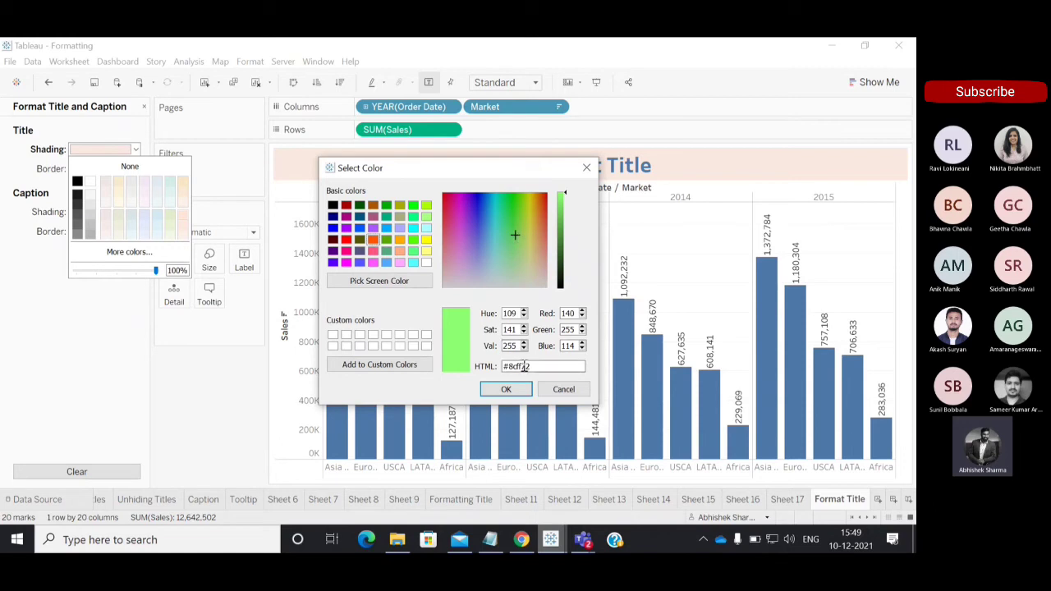
left_click_drag(536, 367, 492, 366)
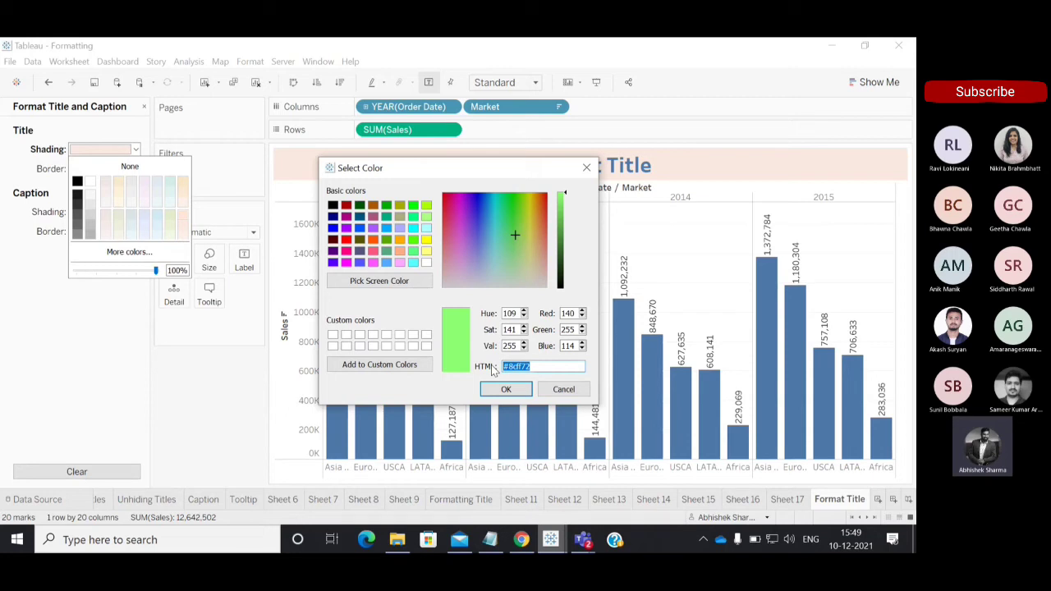
left_click(506, 389)
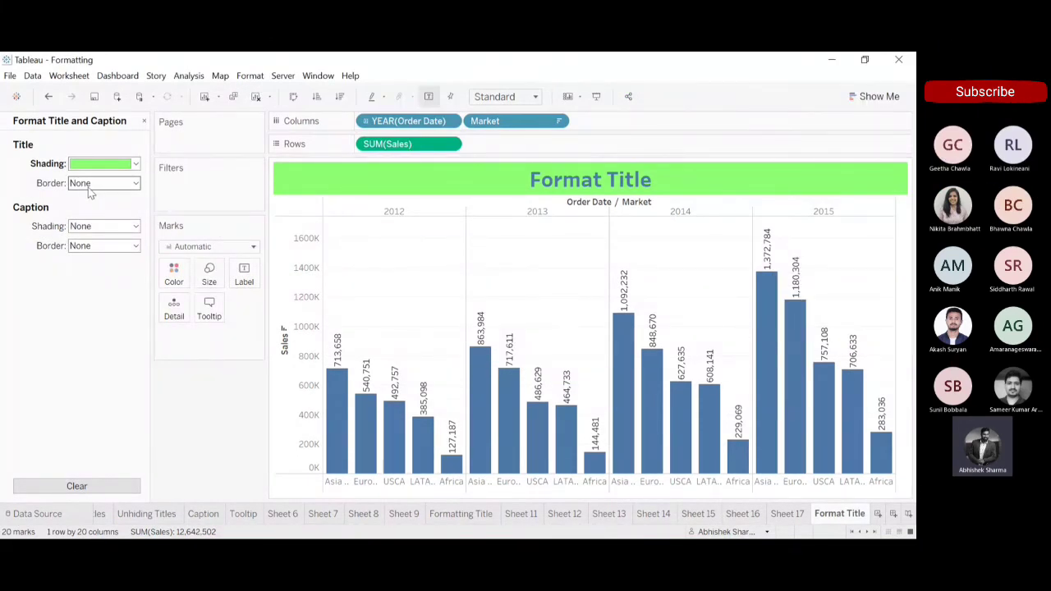
Add a red dotted border around the worksheet title, trying solid and dashed line styles first.
left_click(136, 185)
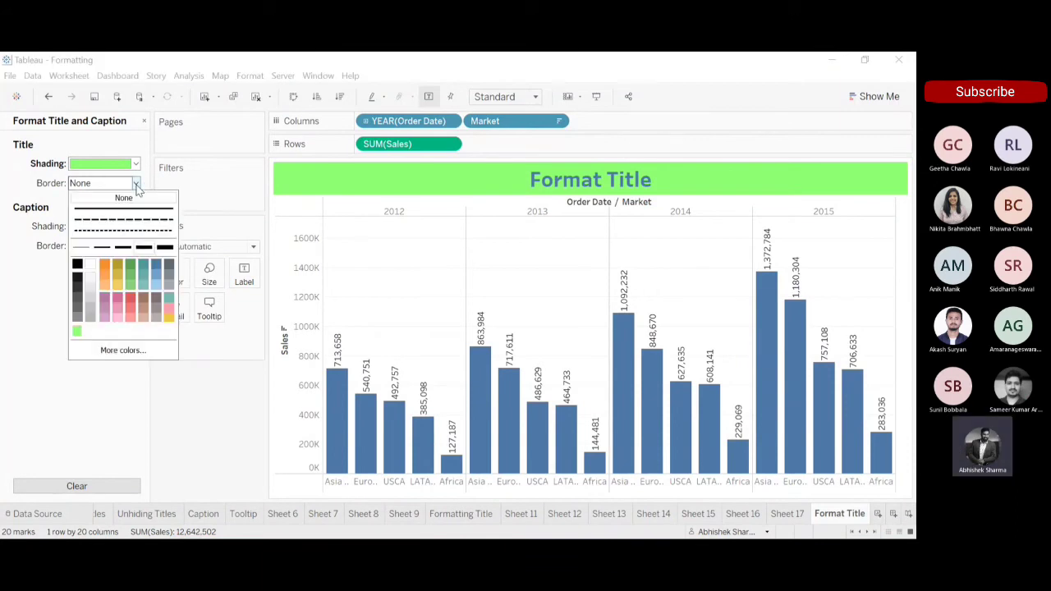
left_click(133, 306)
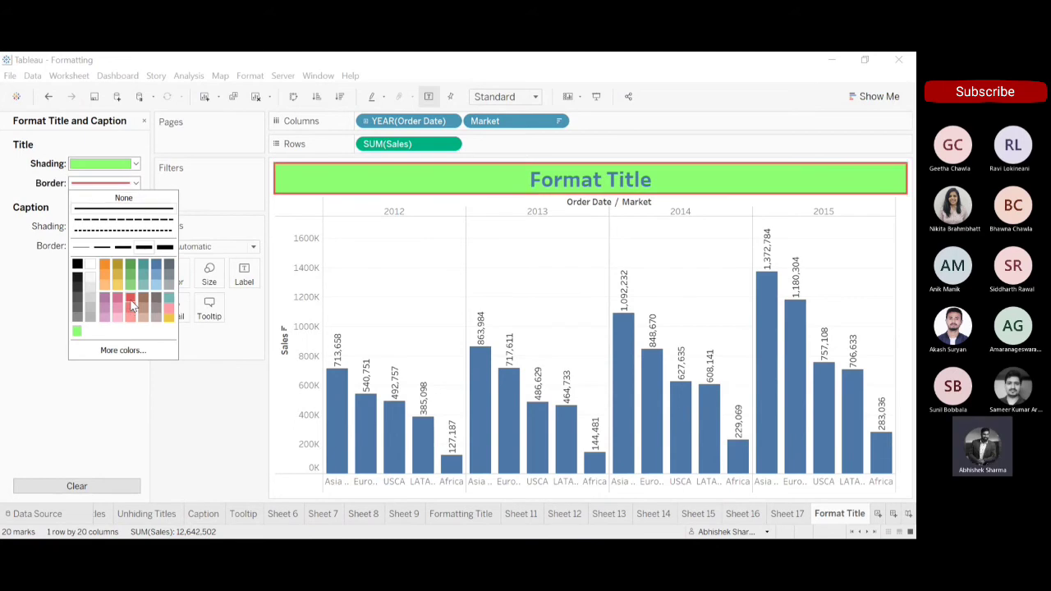
left_click(131, 220)
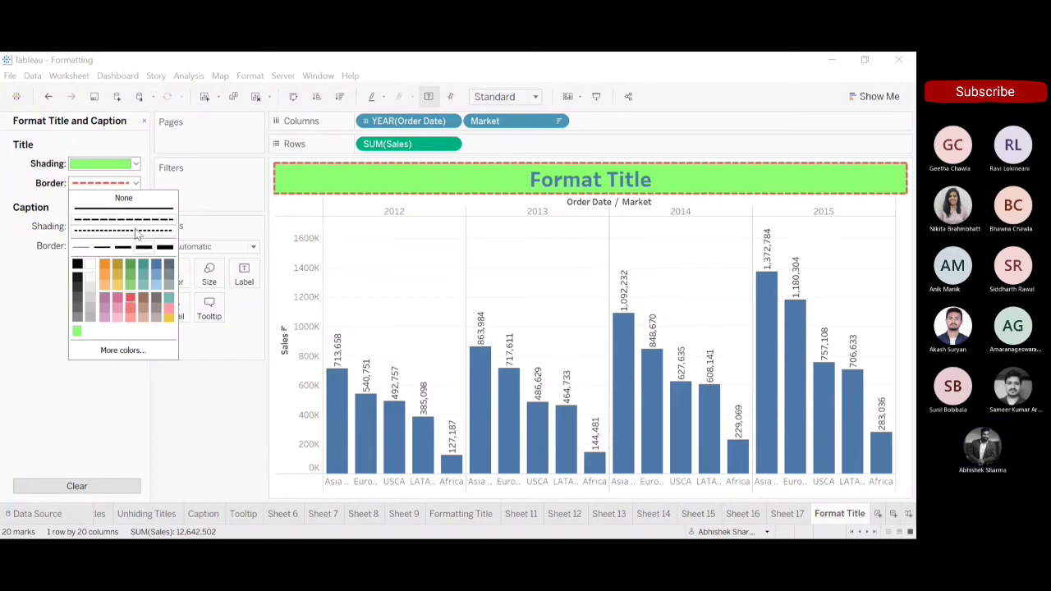
left_click(137, 231)
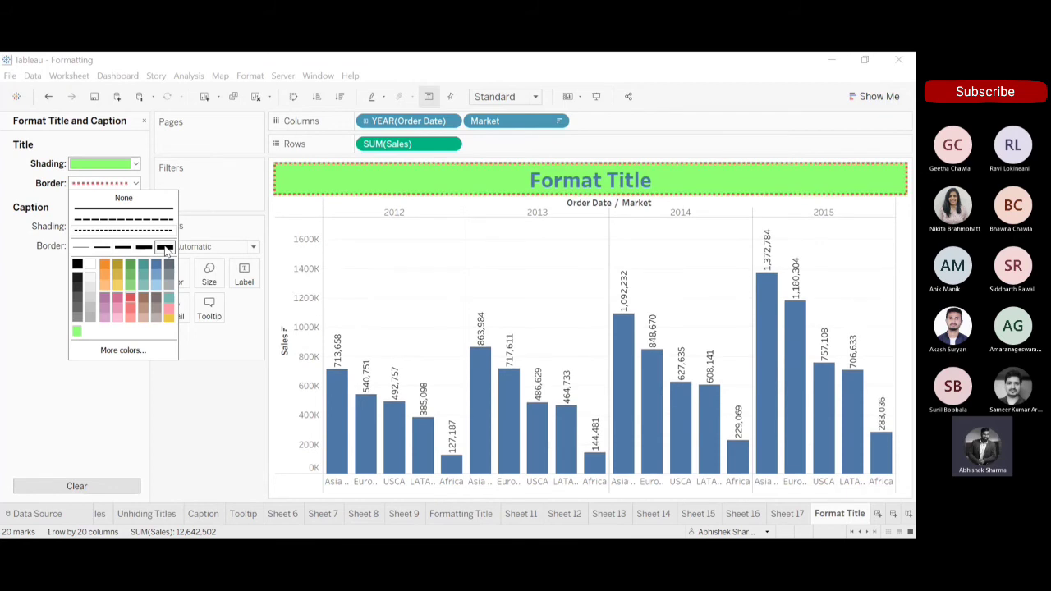
left_click(45, 289)
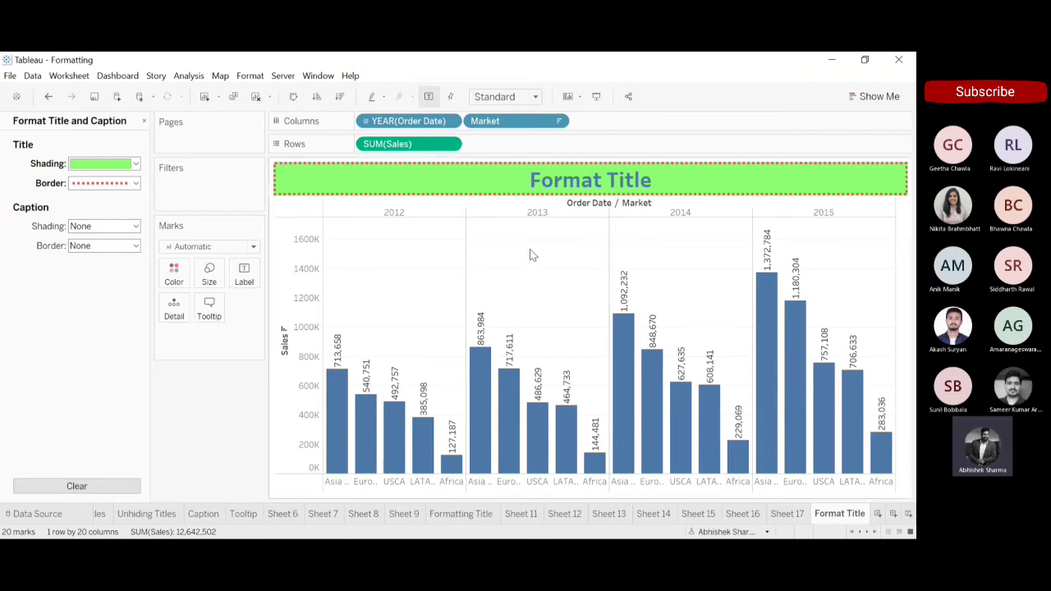
Inspect the HTML code of the title border's colour and close the colour picker without changing it.
left_click(135, 184)
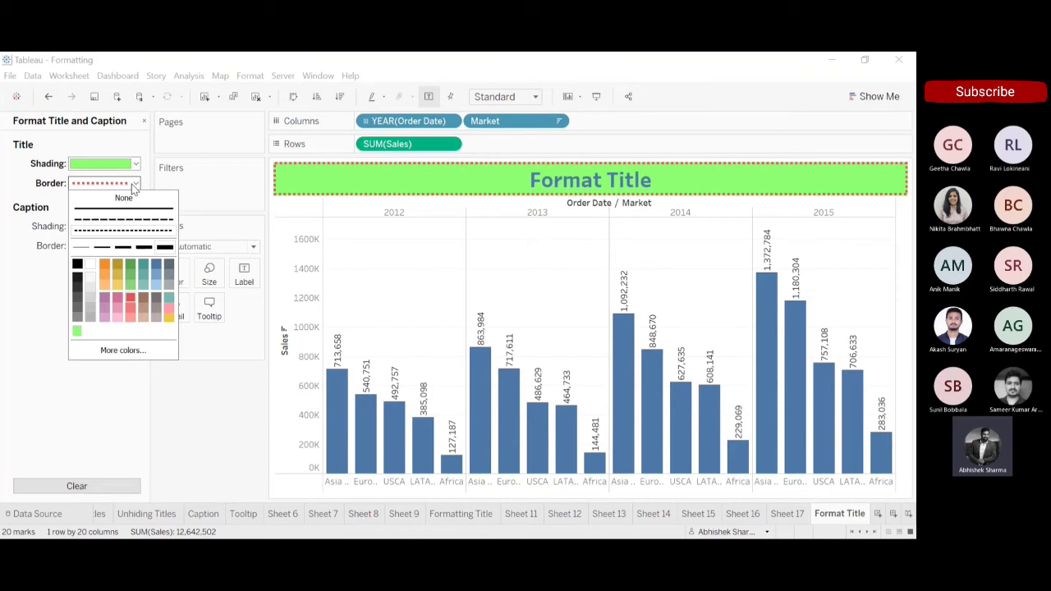
left_click(131, 353)
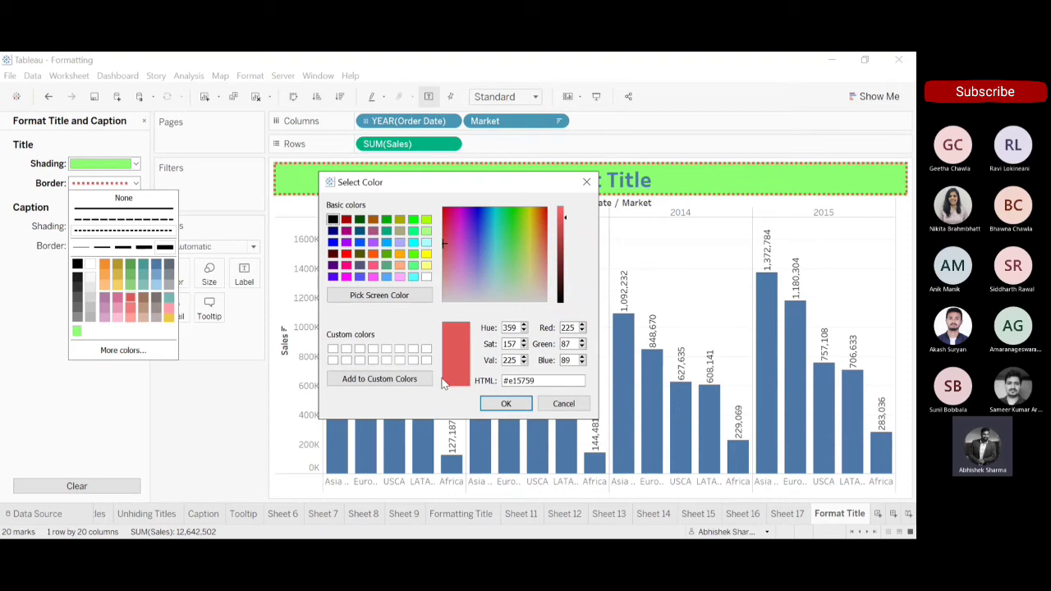
left_click_drag(538, 381, 483, 381)
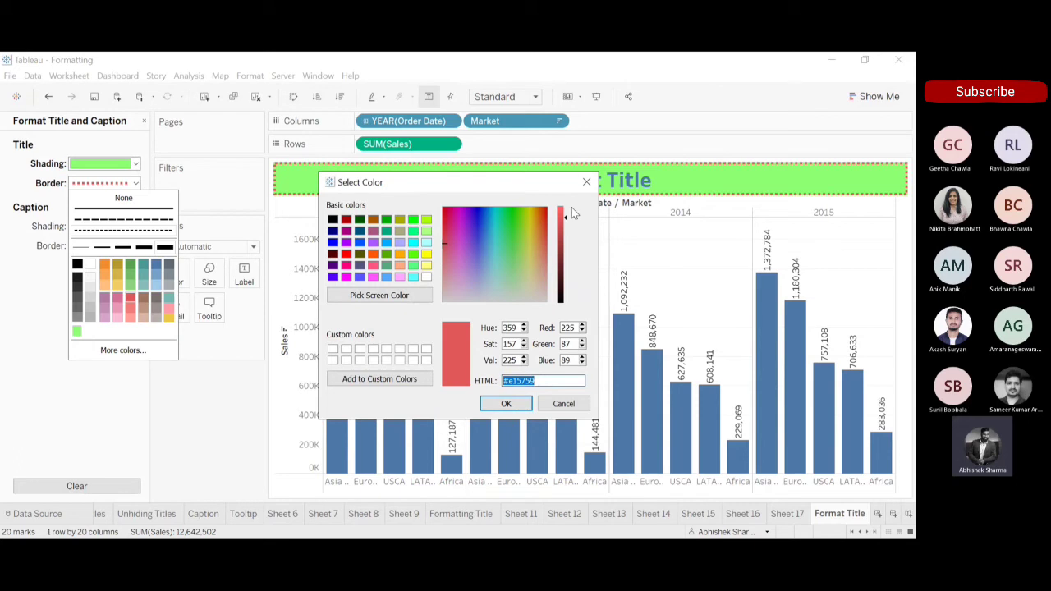
left_click(587, 183)
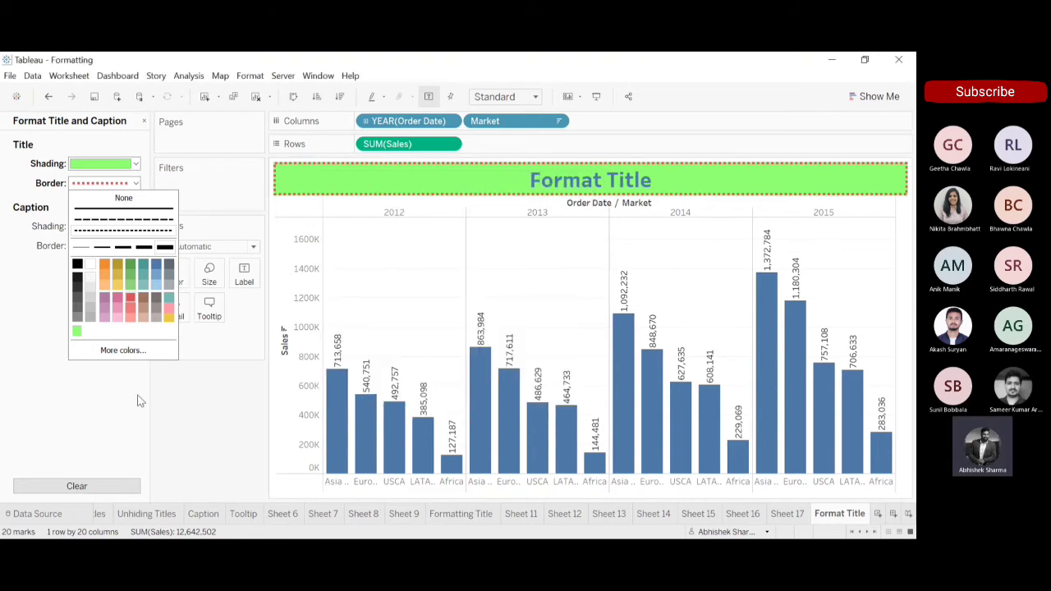
left_click(891, 434)
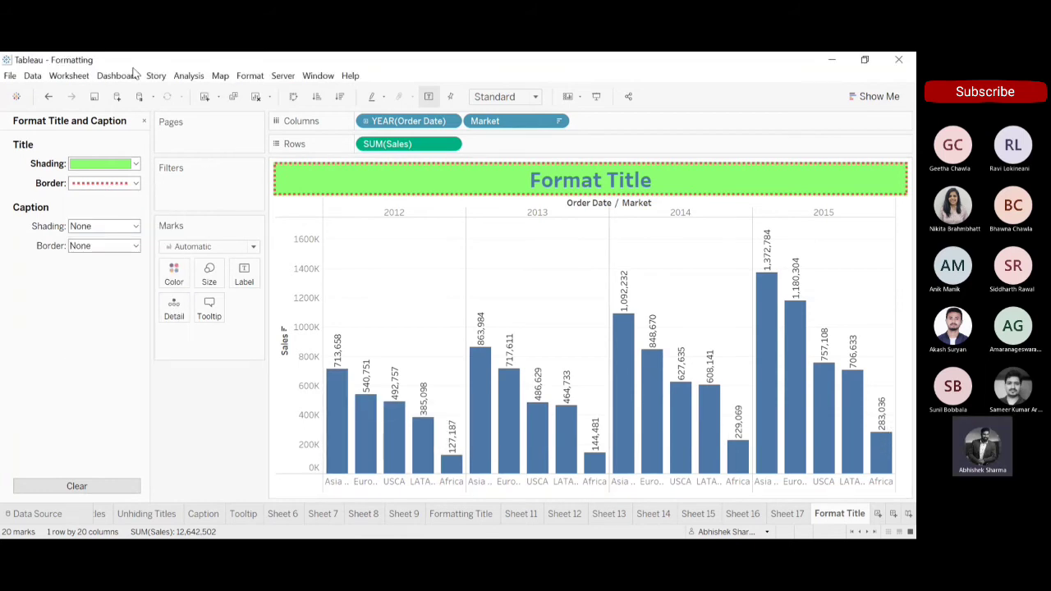
Close the title and caption formatting and show the worksheet's caption below the chart.
left_click(144, 121)
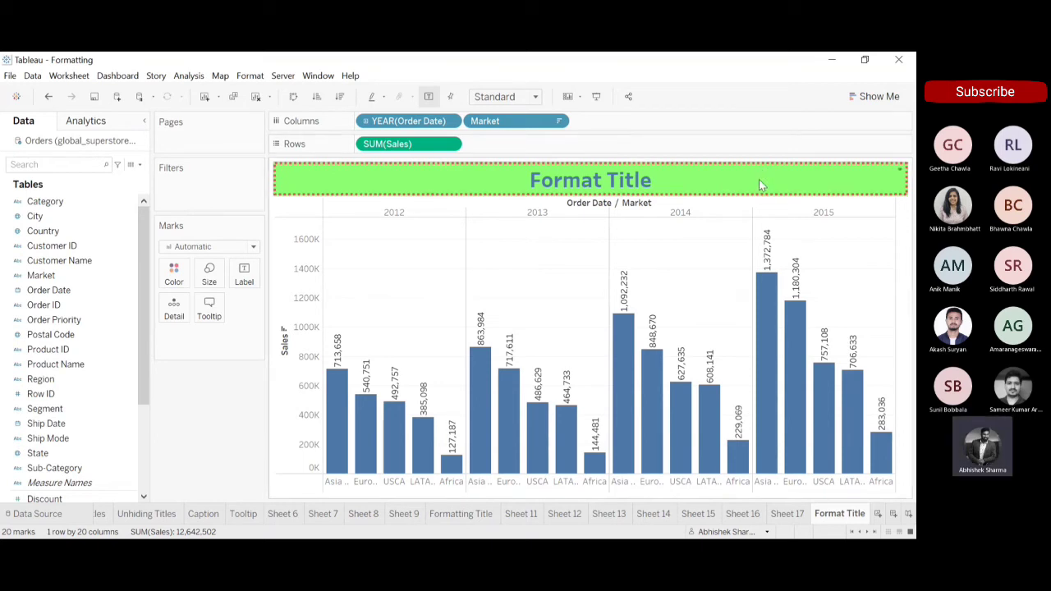
left_click(808, 221)
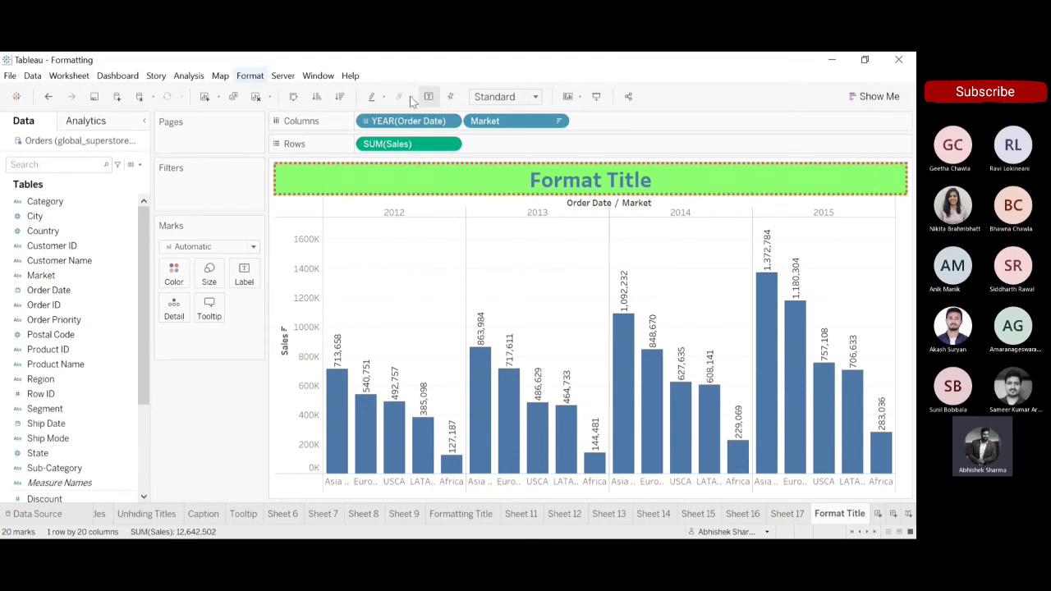
left_click(58, 76)
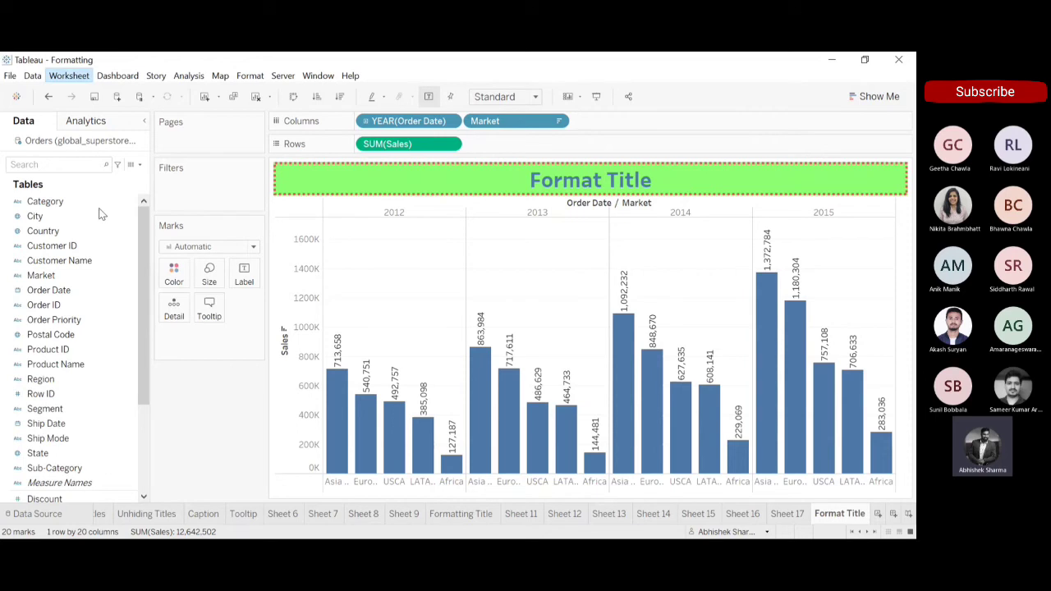
left_click(99, 214)
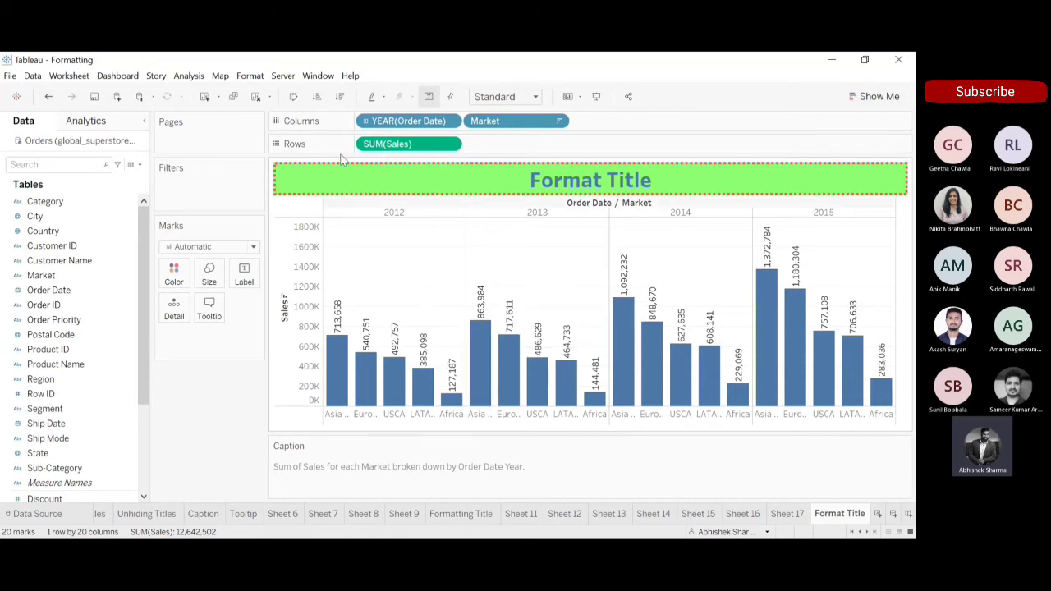
Try adding Category to the columns after Market to update the caption, and undo the addition.
mouse_move(341, 353)
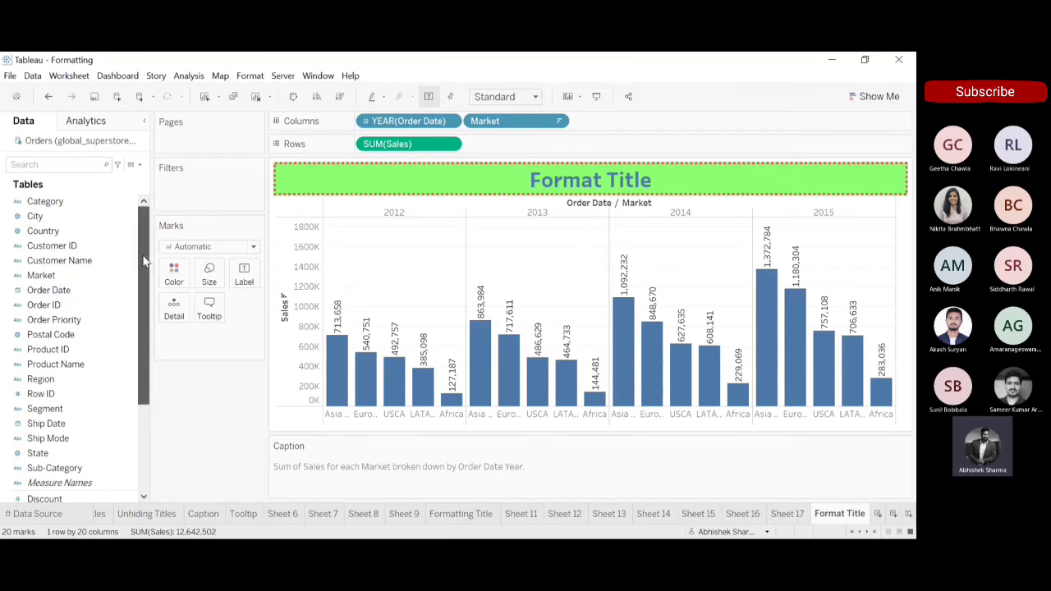
left_click_drag(69, 202, 645, 132)
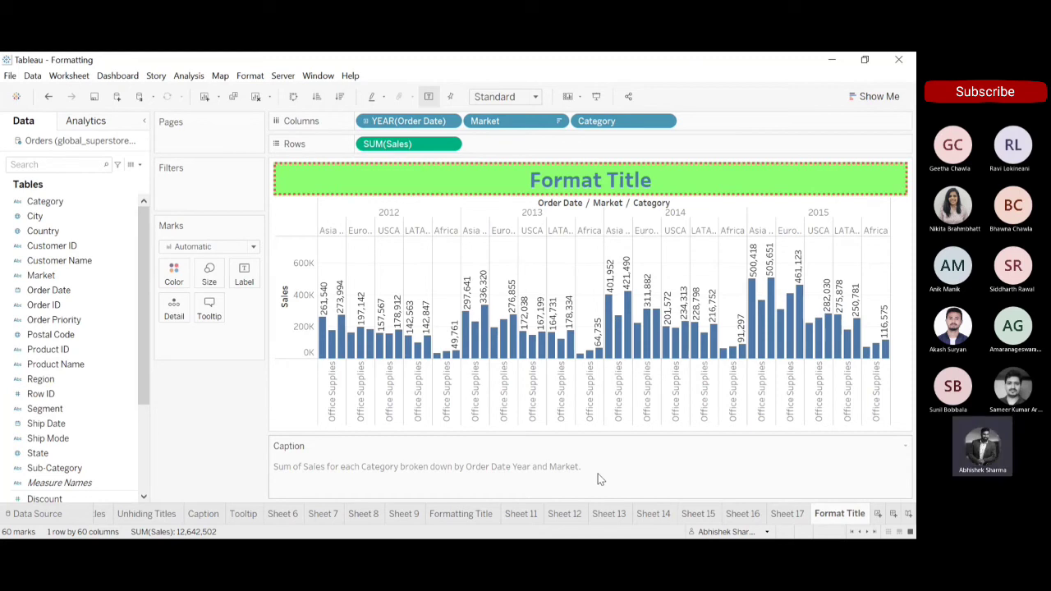
left_click(49, 97)
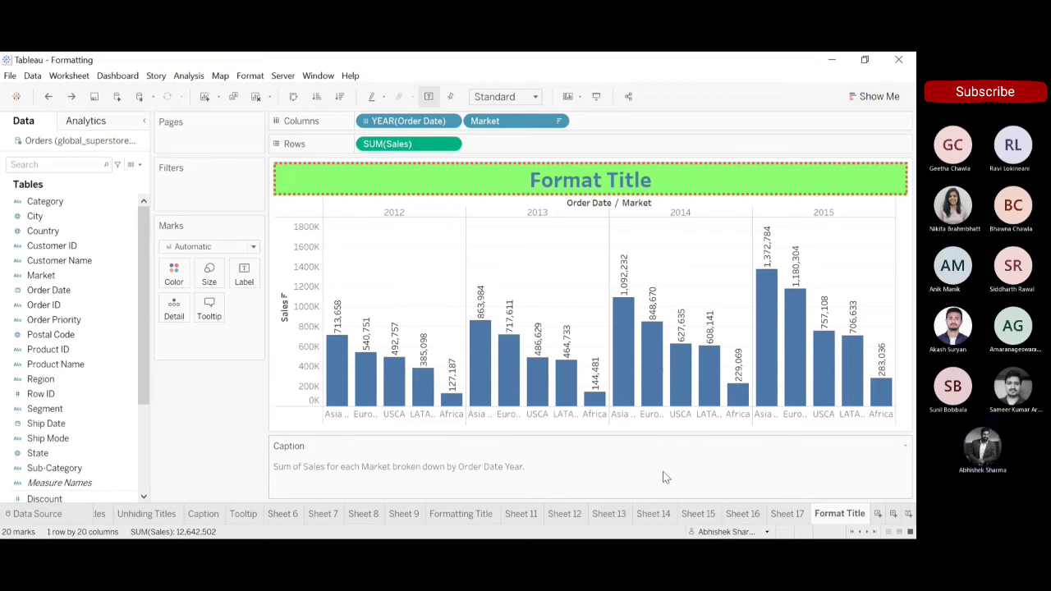
Format the entire caption text in Tableau Medium, size 12, bold, black and centred, and apply it.
double_click(708, 481)
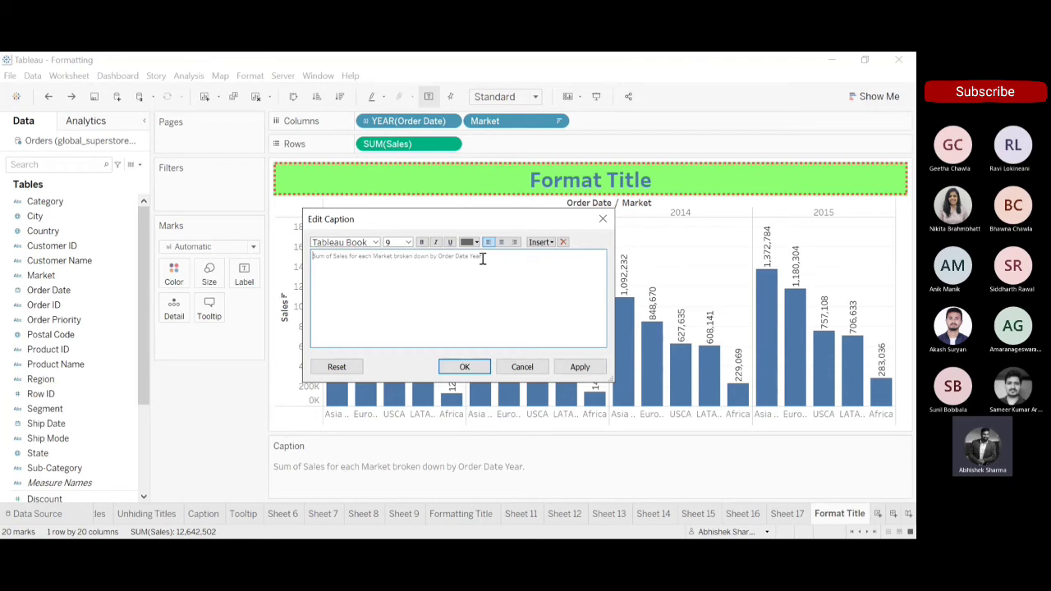
left_click(603, 218)
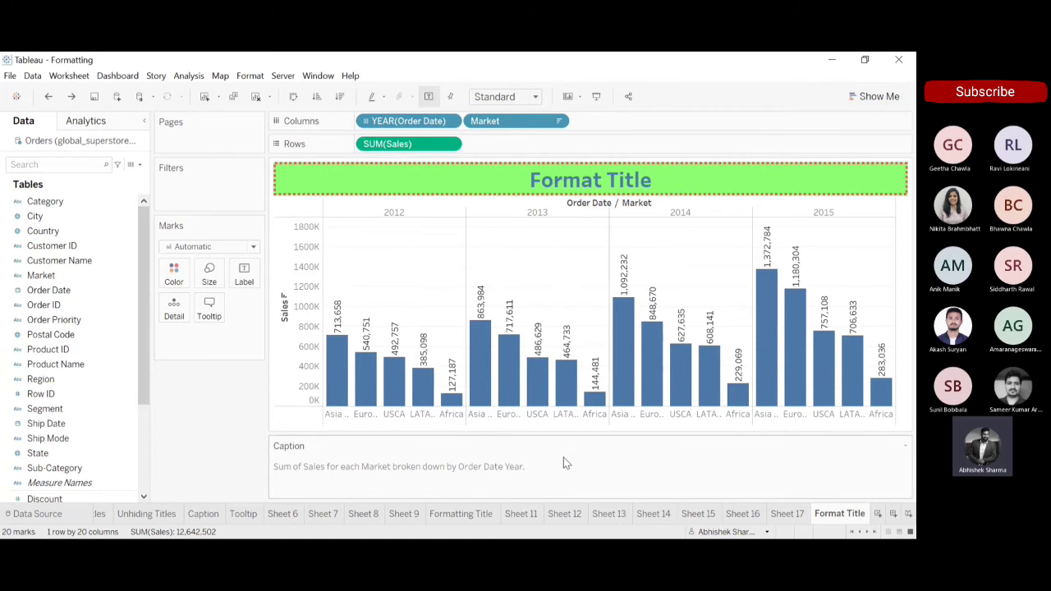
double_click(595, 469)
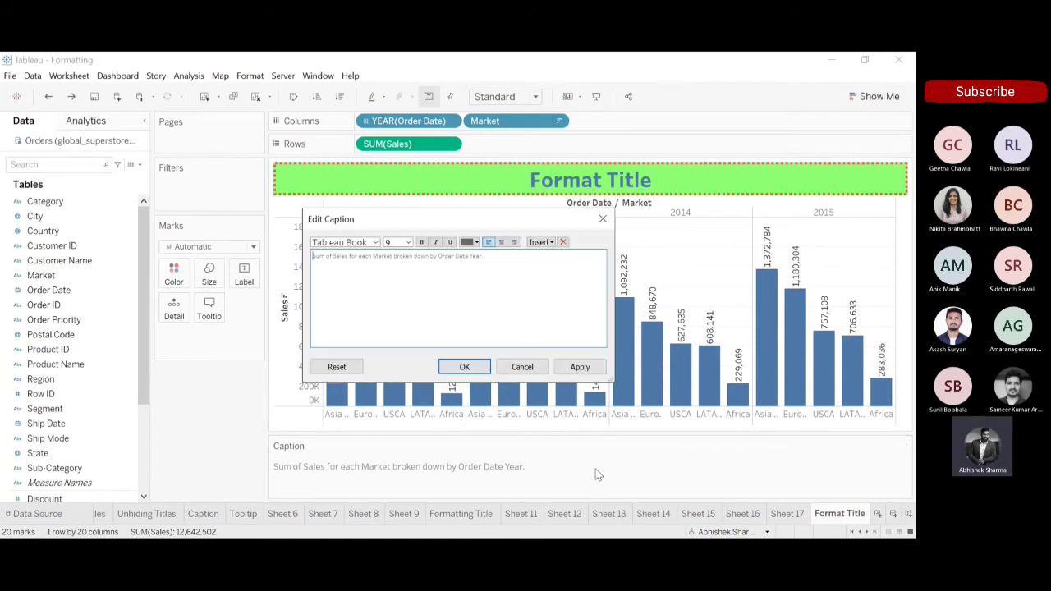
key("ctrl+a")
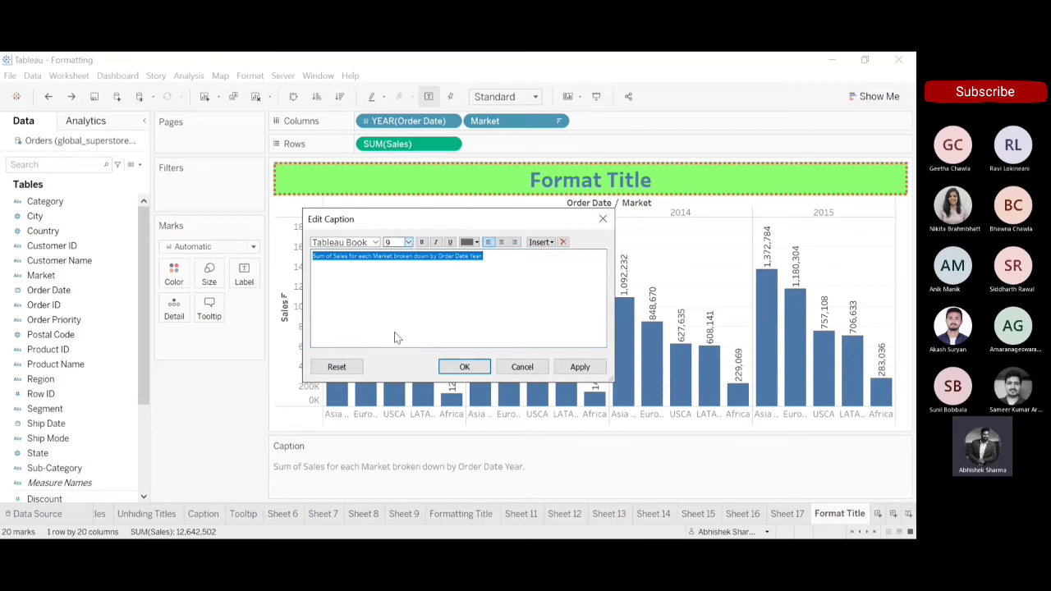
left_click(401, 299)
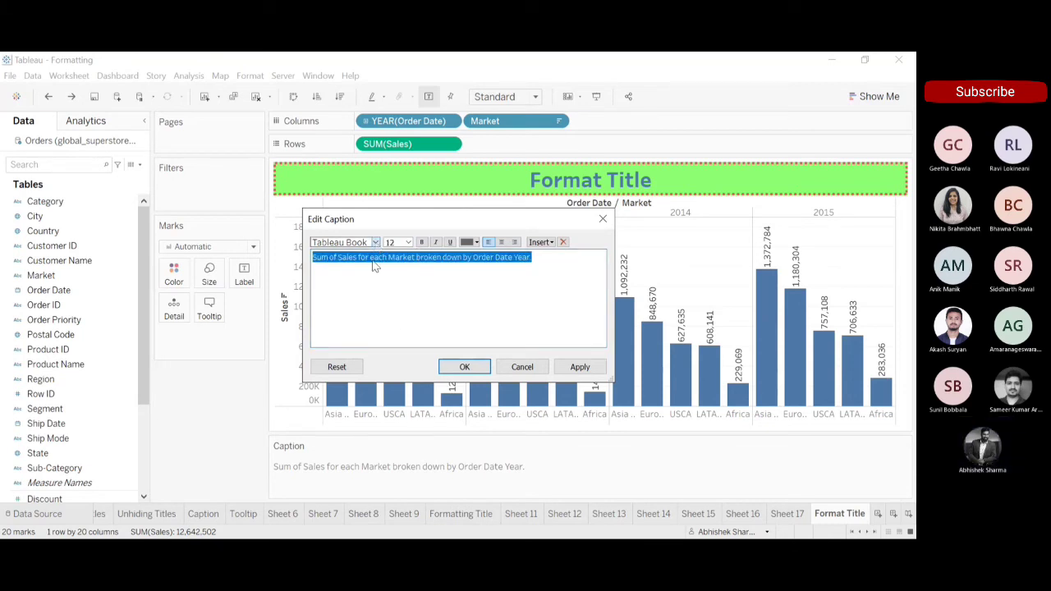
left_click(421, 242)
left_click(475, 242)
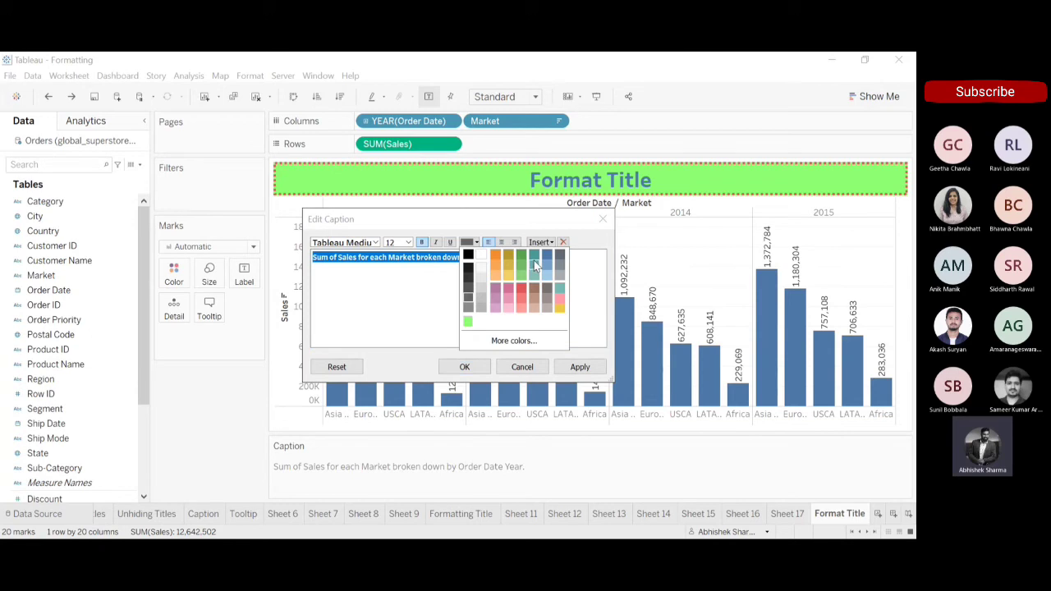
left_click(469, 267)
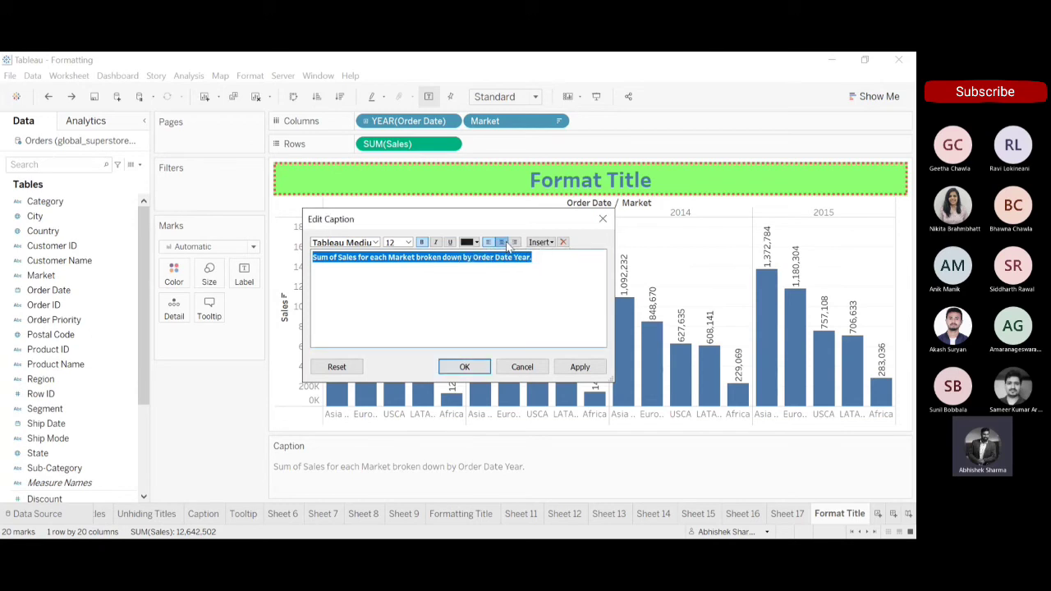
left_click(502, 243)
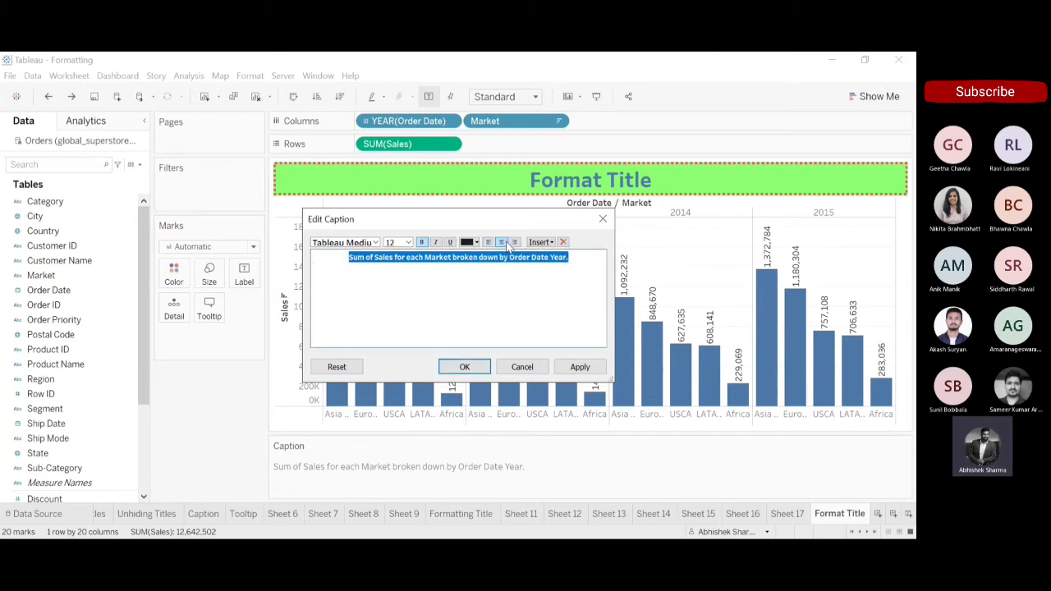
left_click(466, 367)
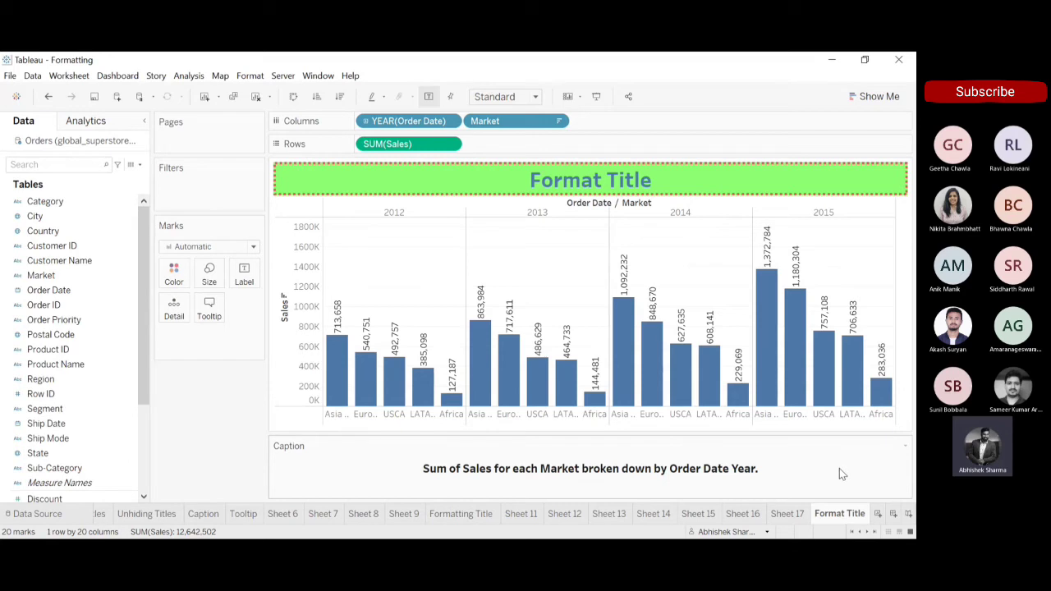
Open the title and caption formatting and shade the caption with the same custom light green as the title.
left_click(846, 523)
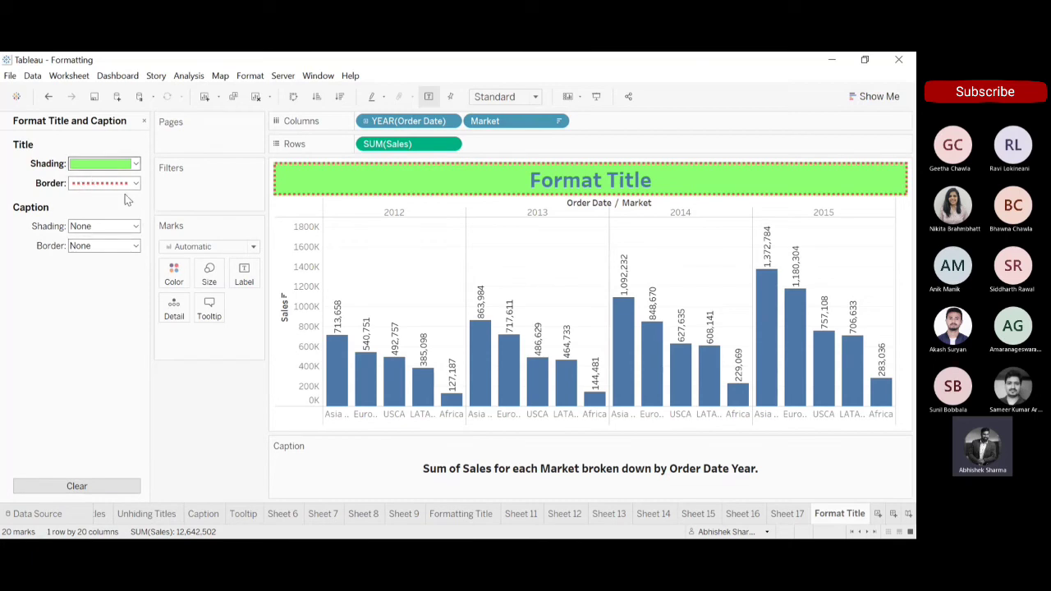
left_click(136, 226)
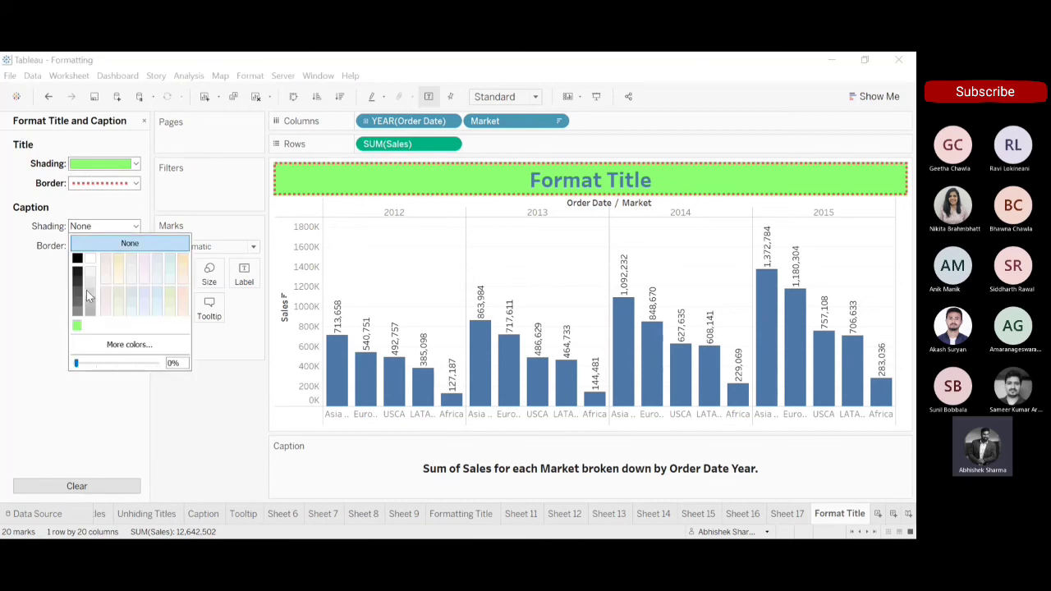
left_click(77, 326)
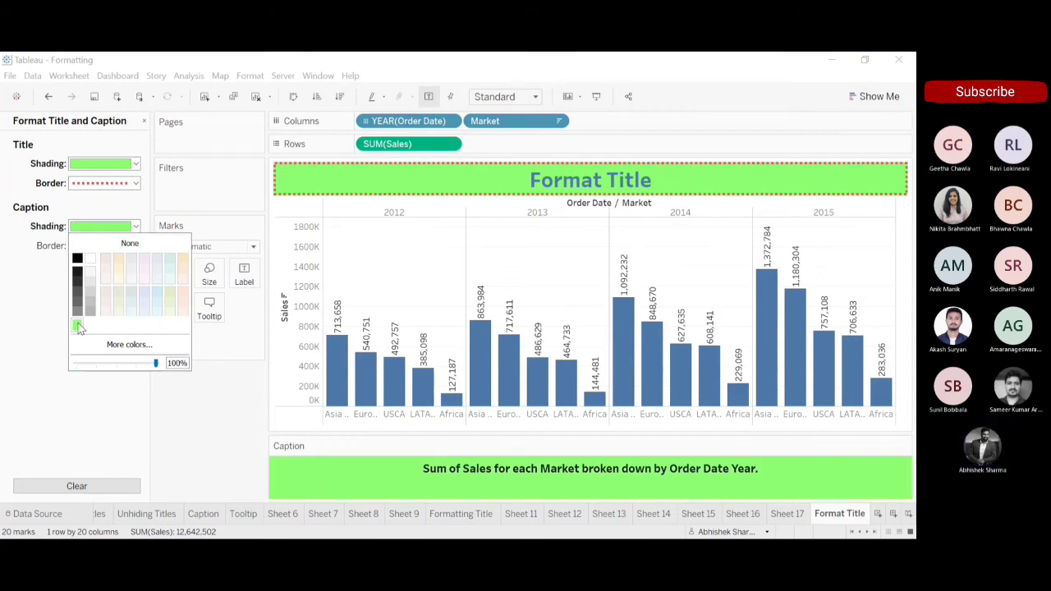
left_click(50, 243)
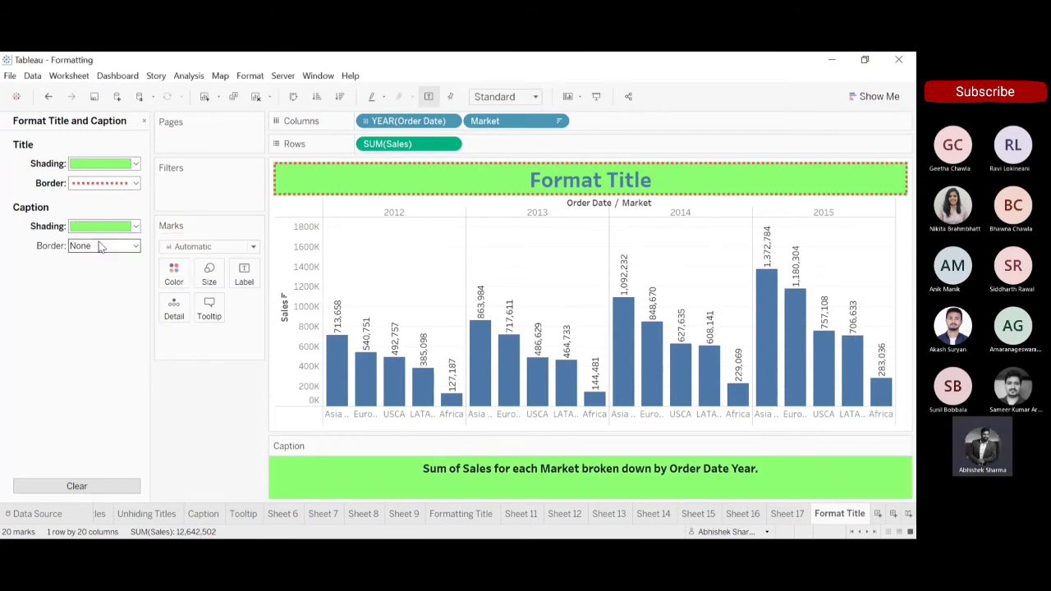
Give the caption a thick dotted red border matching the title's, and close the title and caption formatting.
left_click(135, 247)
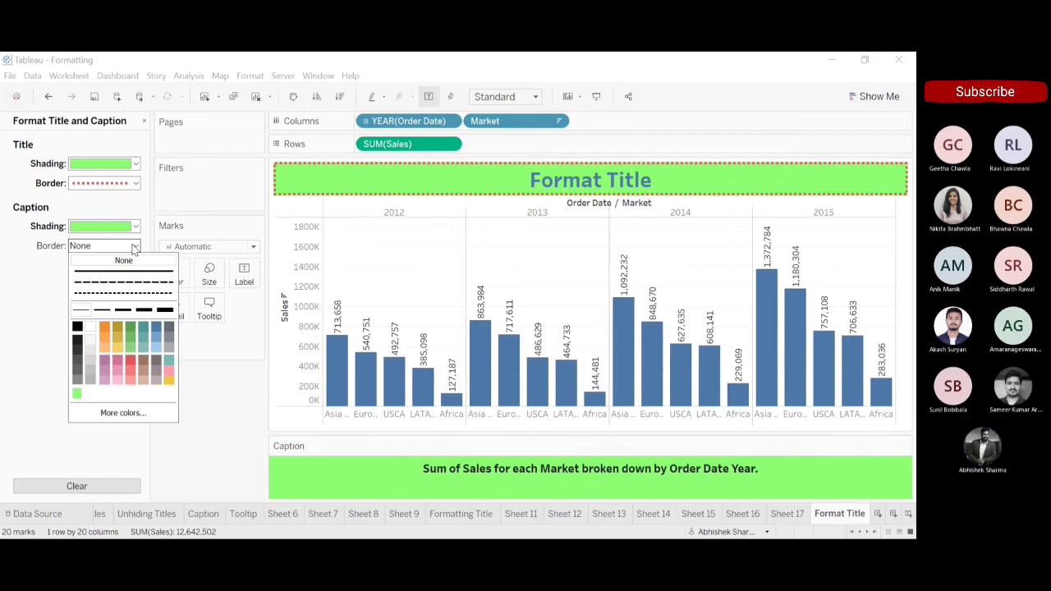
left_click(120, 293)
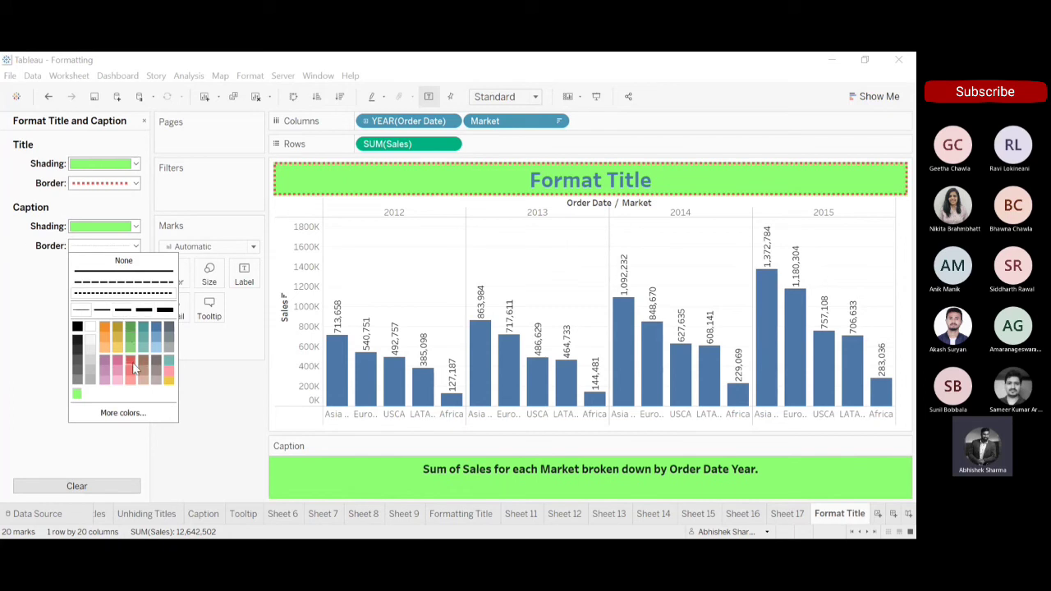
left_click(129, 298)
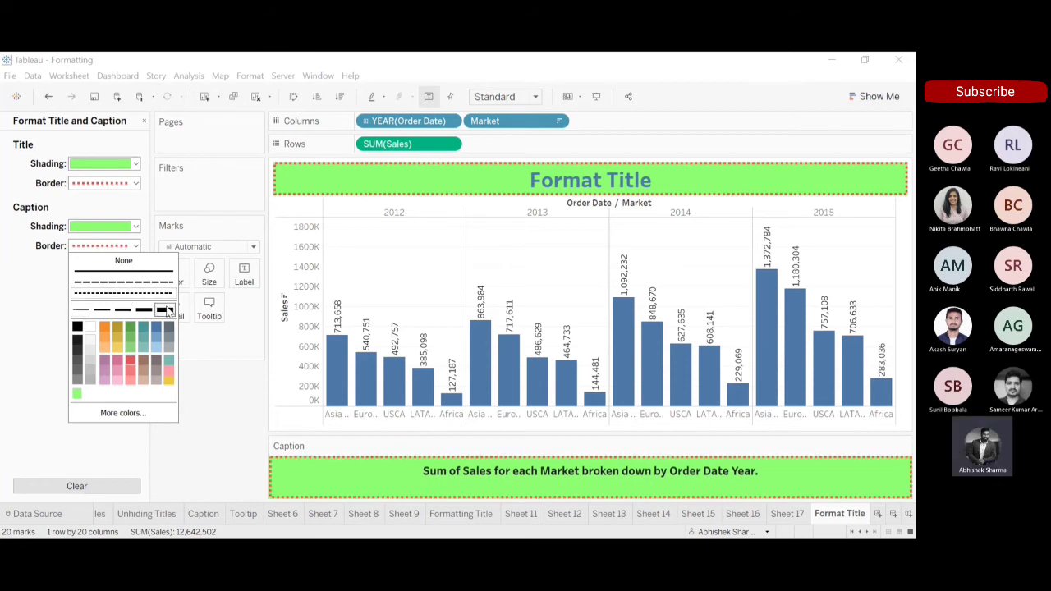
left_click(46, 312)
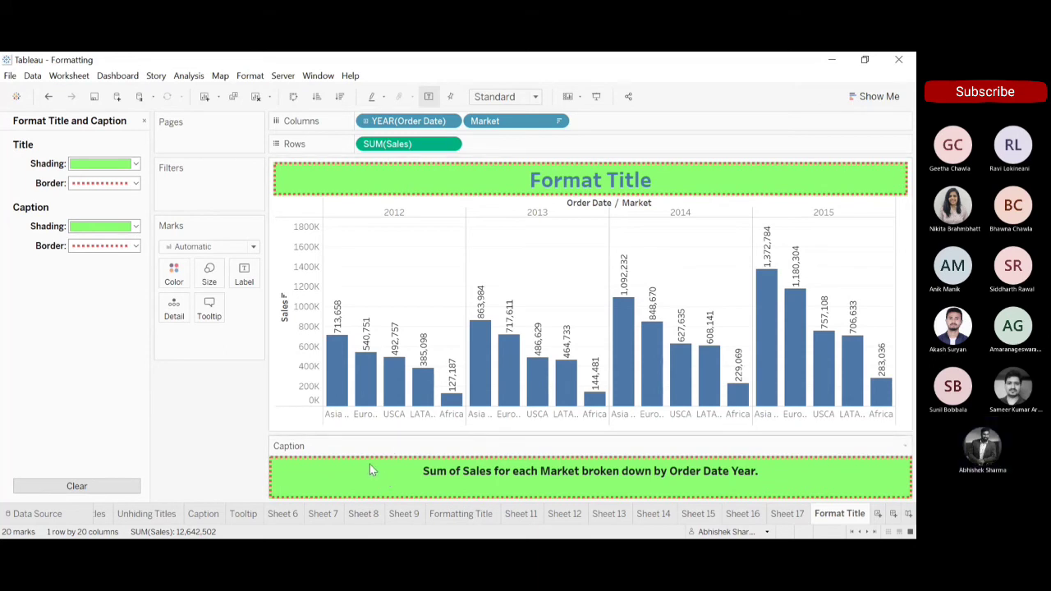
left_click(144, 122)
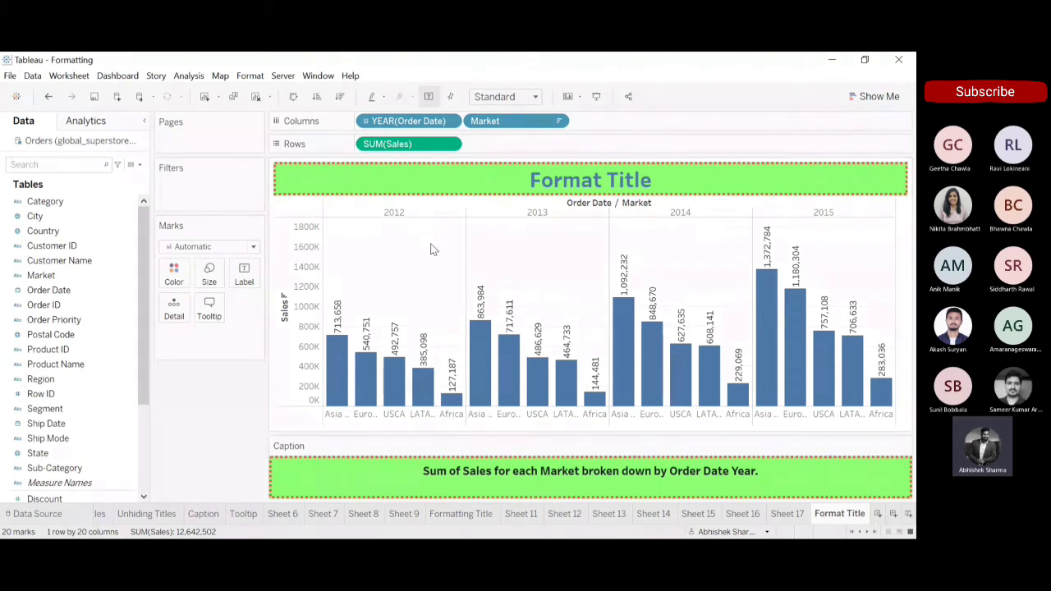
Open the worksheet's shading formatting and set the default worksheet shading to light peach.
left_click(469, 316)
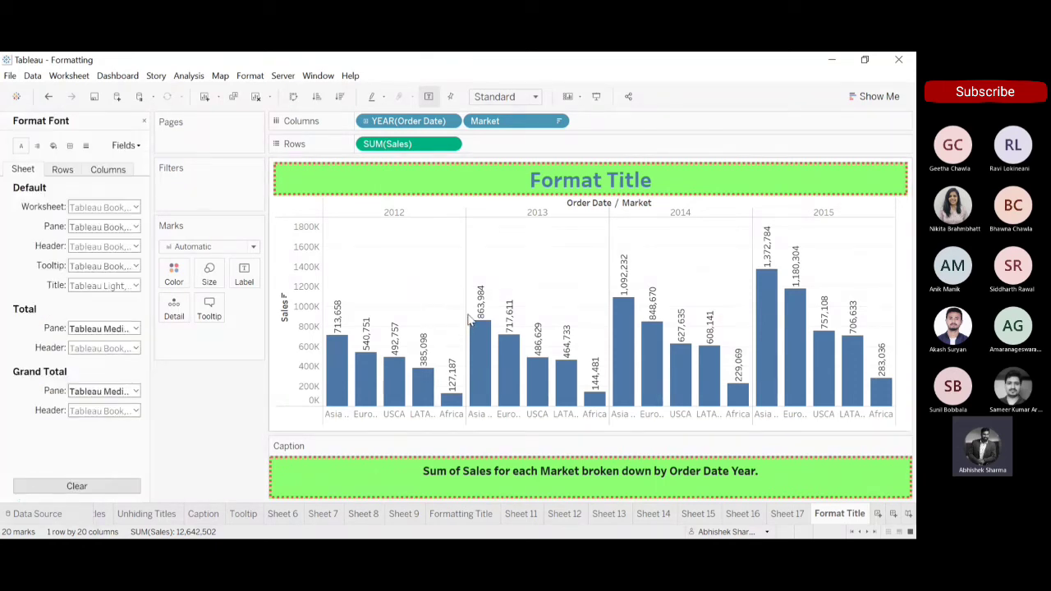
left_click(54, 146)
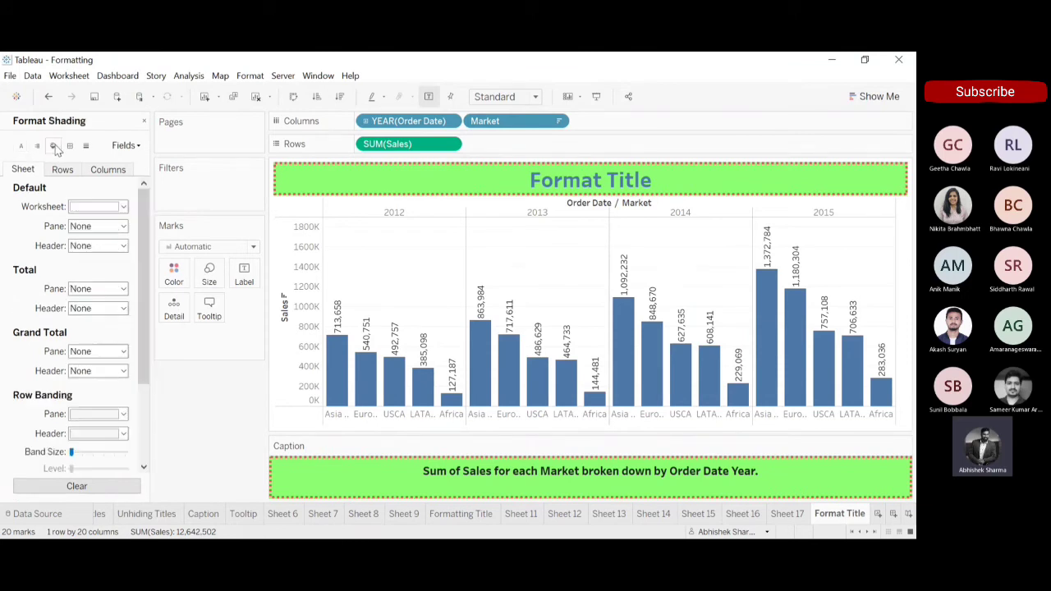
left_click(123, 206)
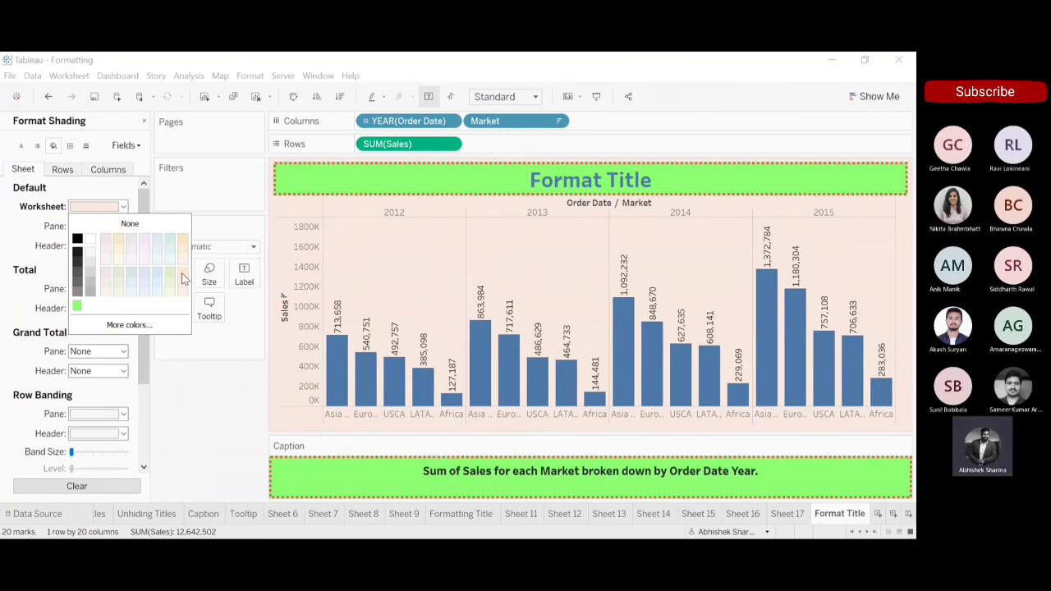
left_click(193, 378)
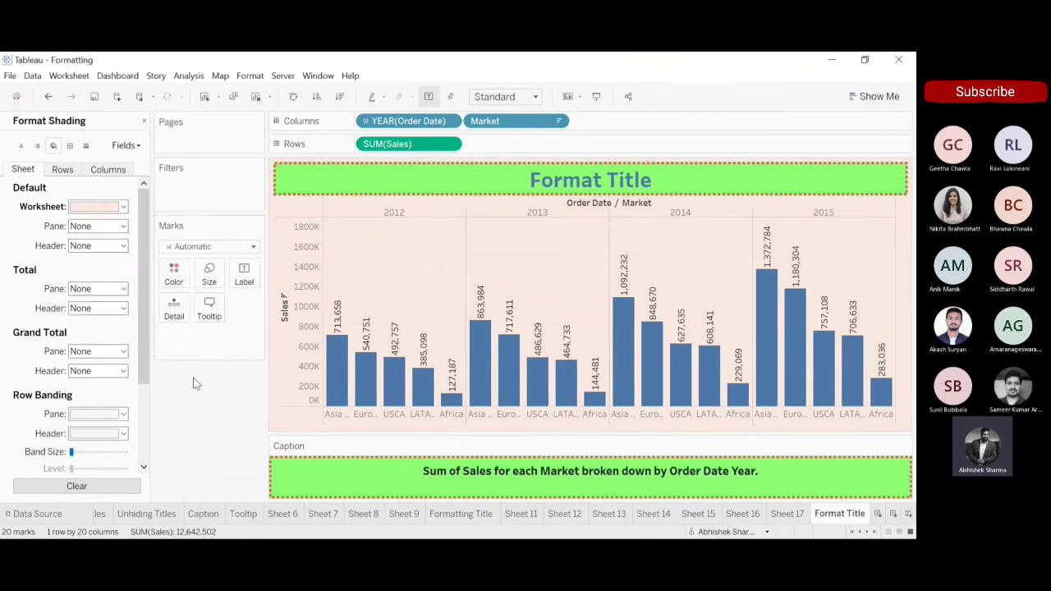
Set the default pane shading to light teal and the default header shading to light orange.
left_click(124, 227)
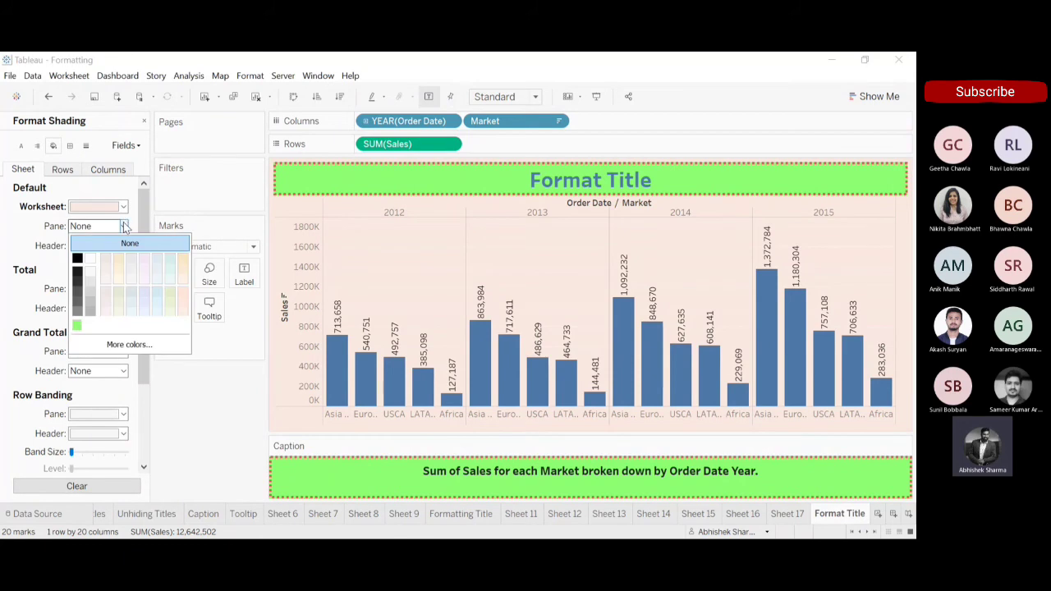
left_click(168, 263)
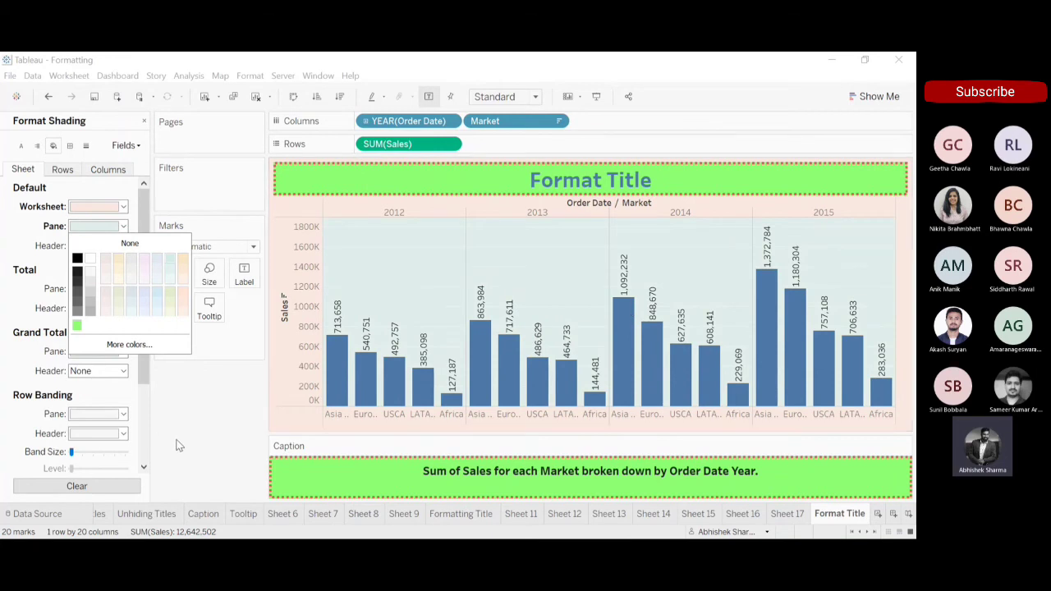
left_click(176, 443)
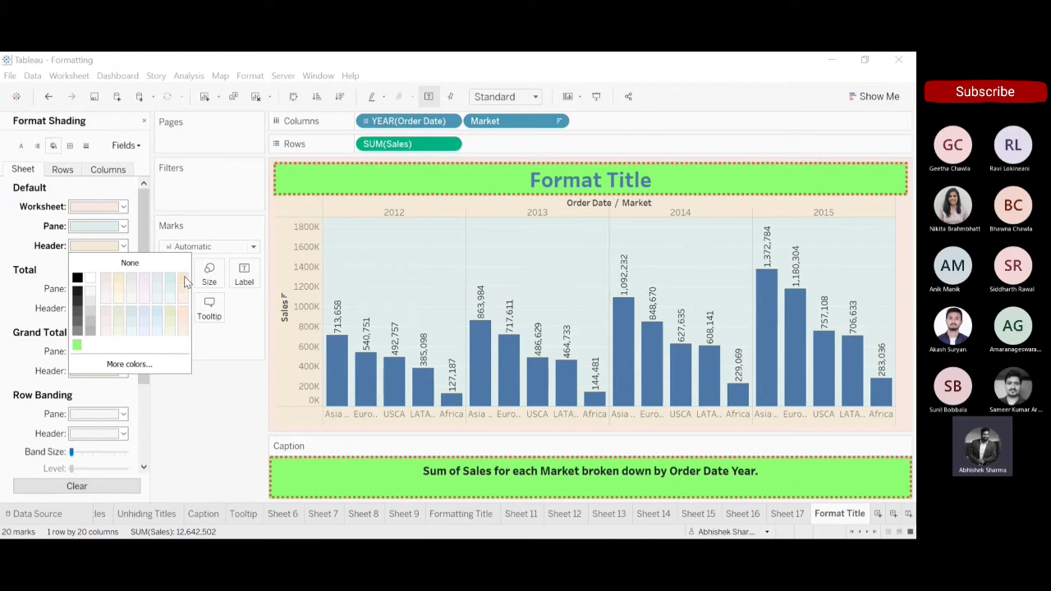
left_click(207, 457)
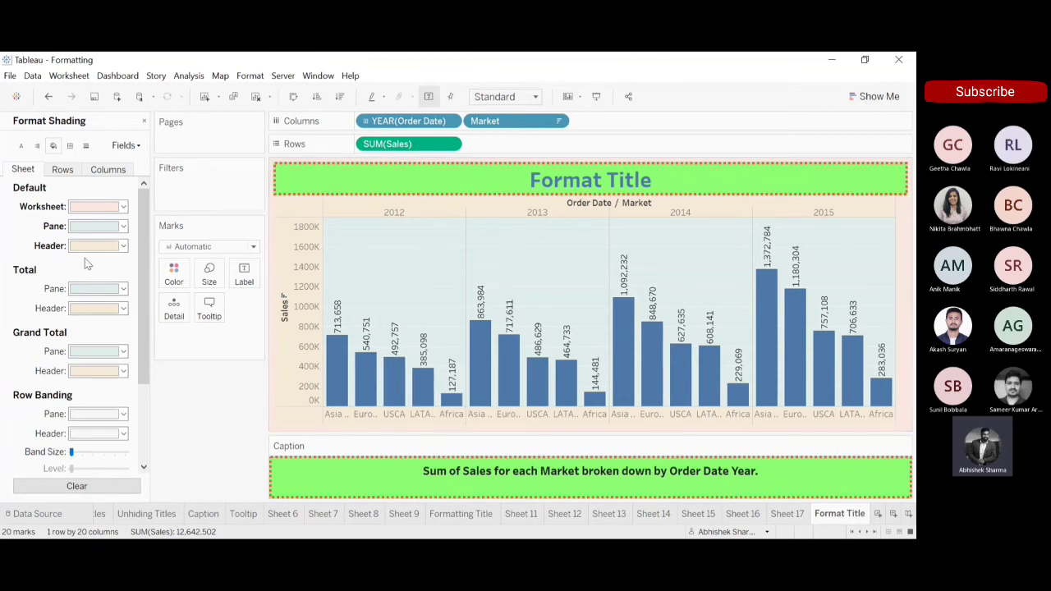
Review the row and column banding options, and the worksheet's font, alignment and border settings.
scroll(139, 370, "down", 1)
scroll(139, 371, "down", 2)
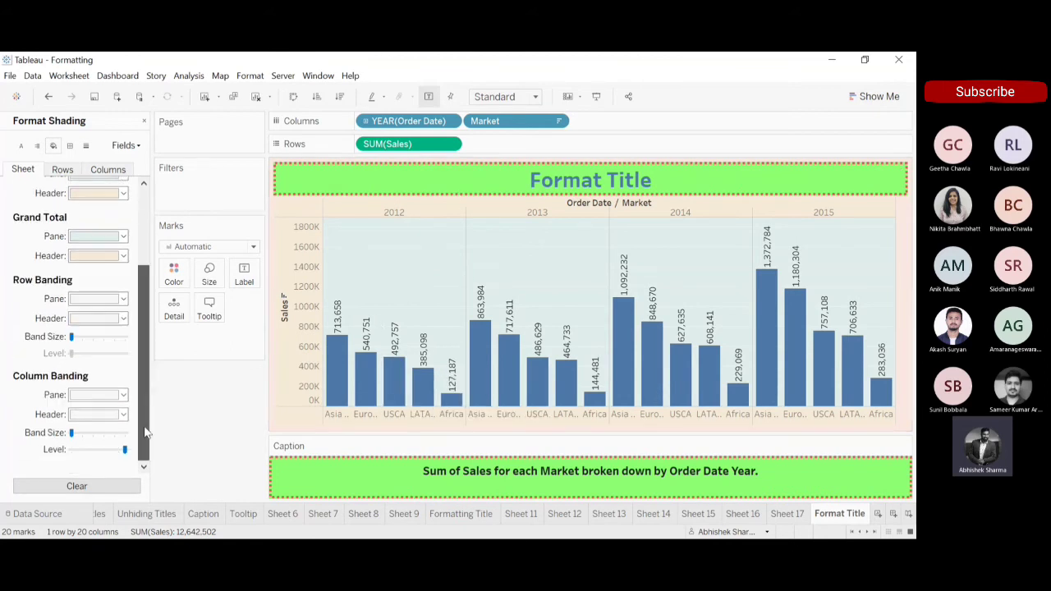
scroll(132, 217, "up", 3)
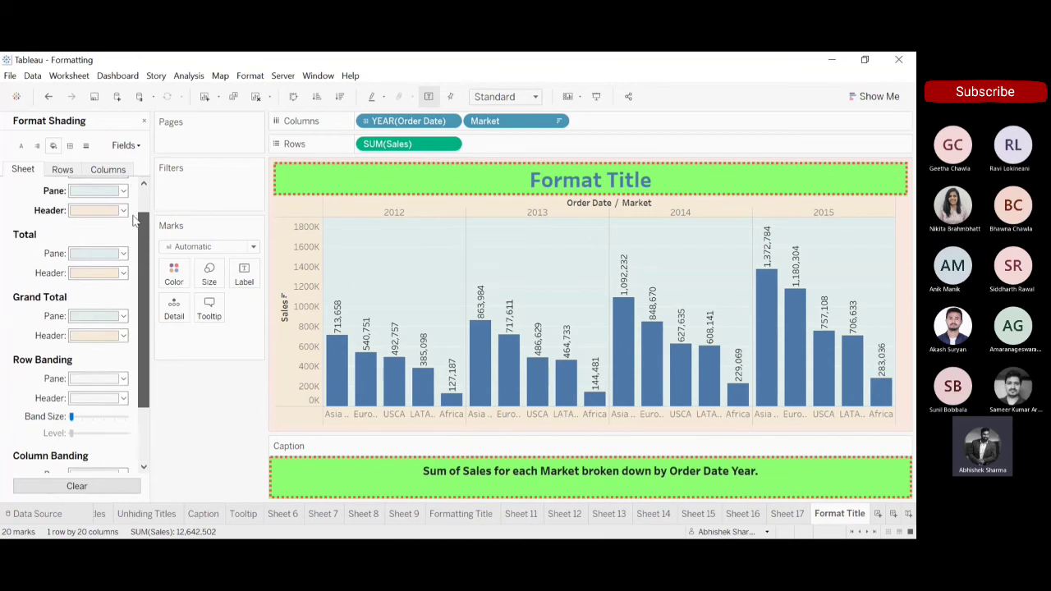
left_click(20, 145)
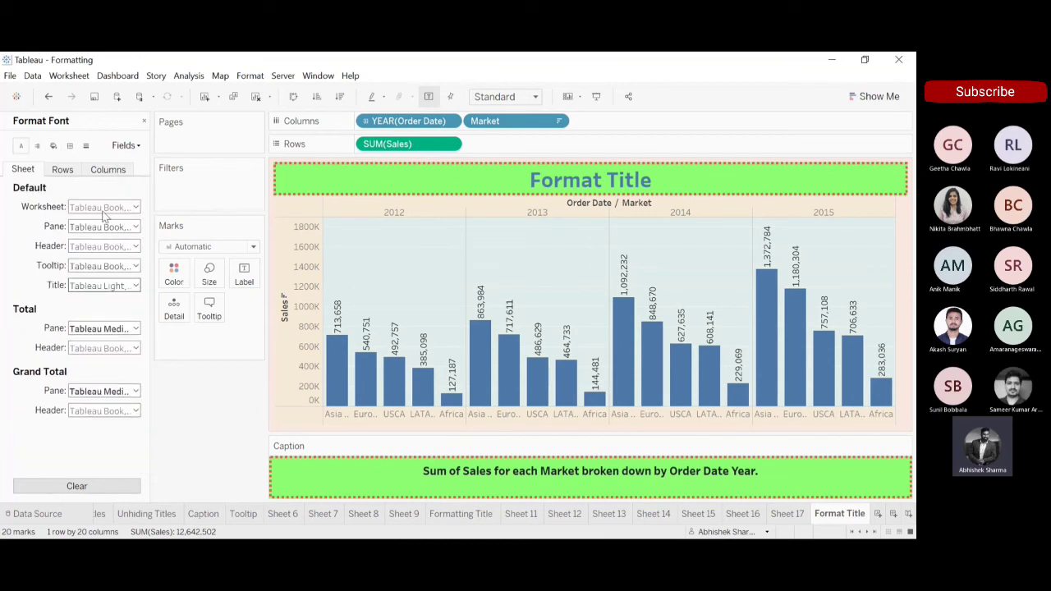
left_click(37, 145)
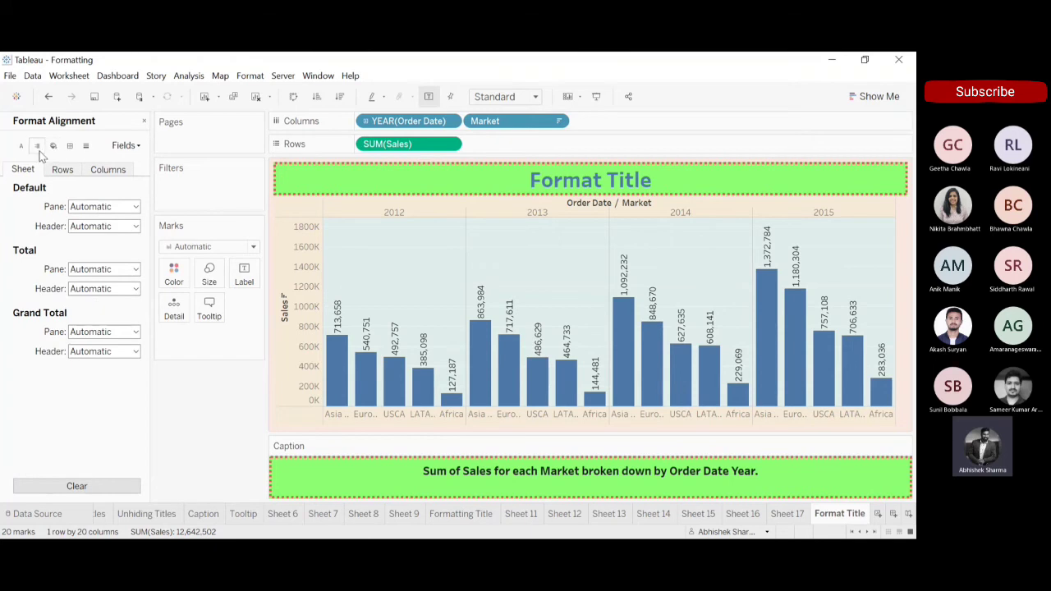
left_click(70, 148)
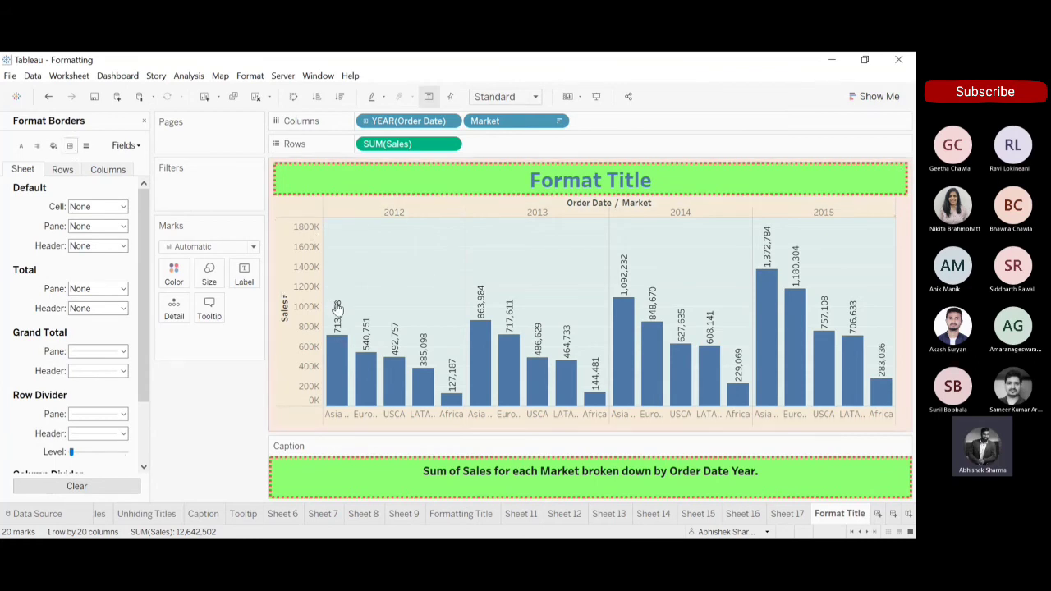
Open the line formatting and set the grid lines for rows to None.
left_click(88, 145)
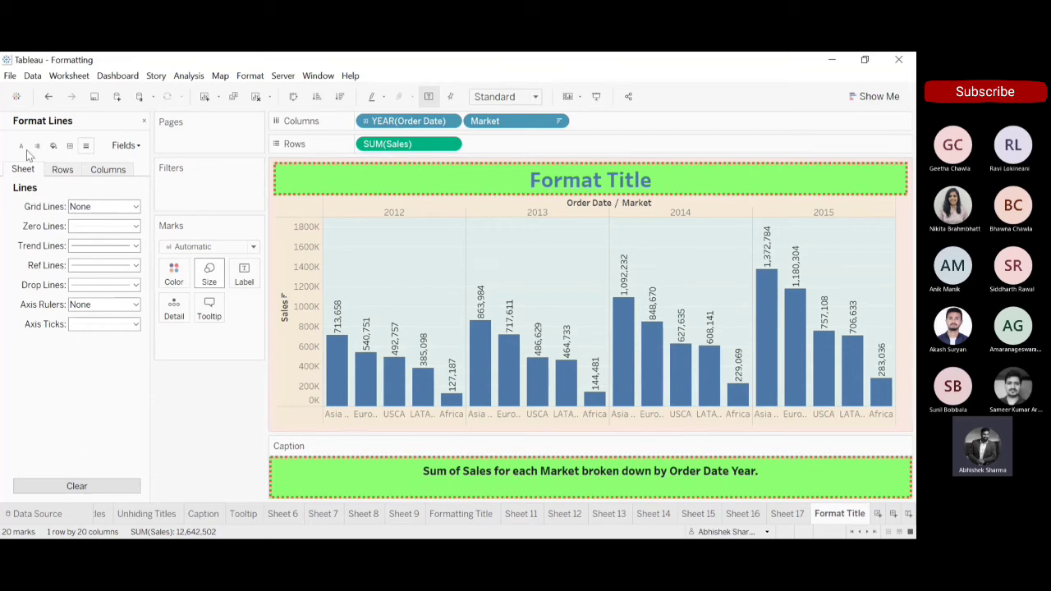
left_click(60, 169)
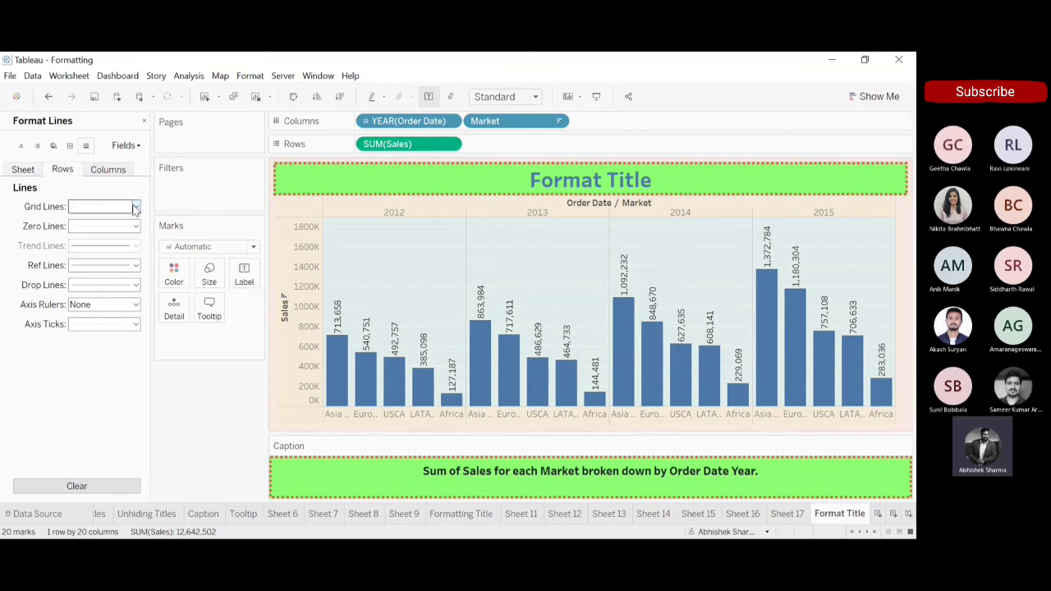
left_click(132, 207)
left_click(123, 221)
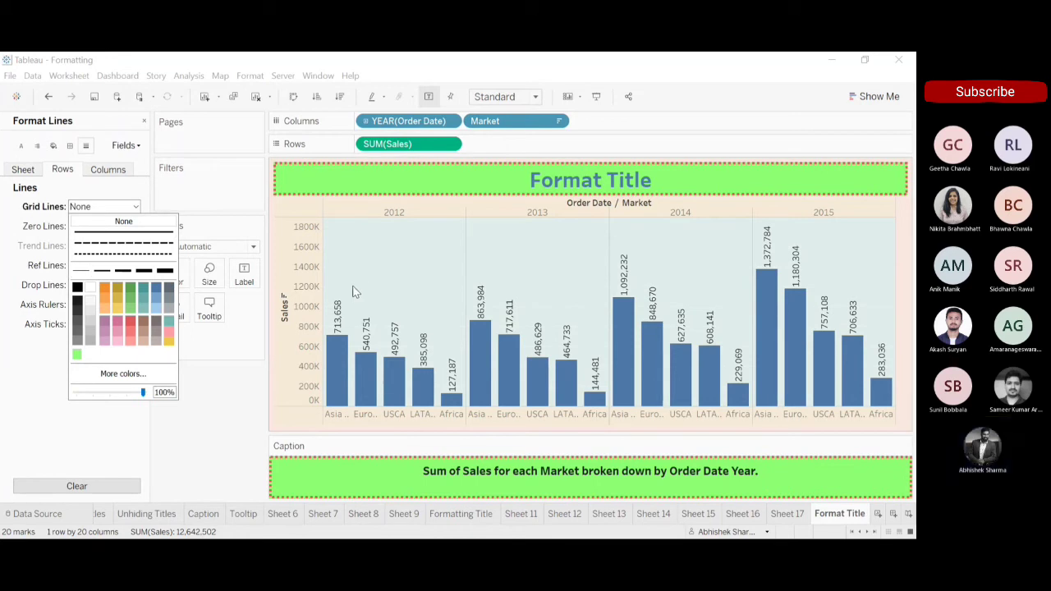
Try swapping rows and columns and setting the column grid lines to None, and undo both changes.
left_click(119, 168)
left_click(120, 167)
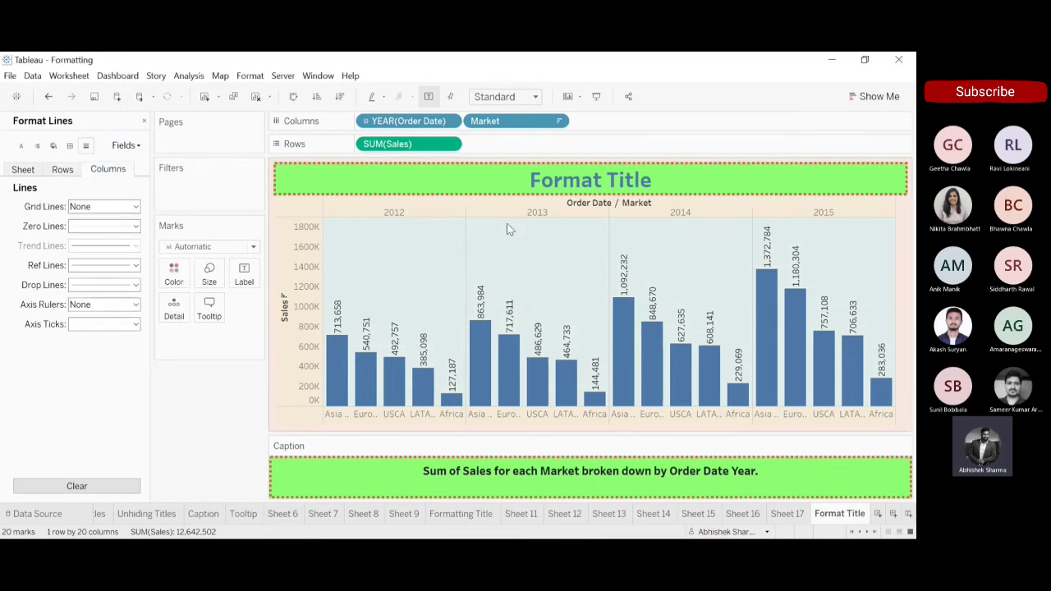
left_click(294, 97)
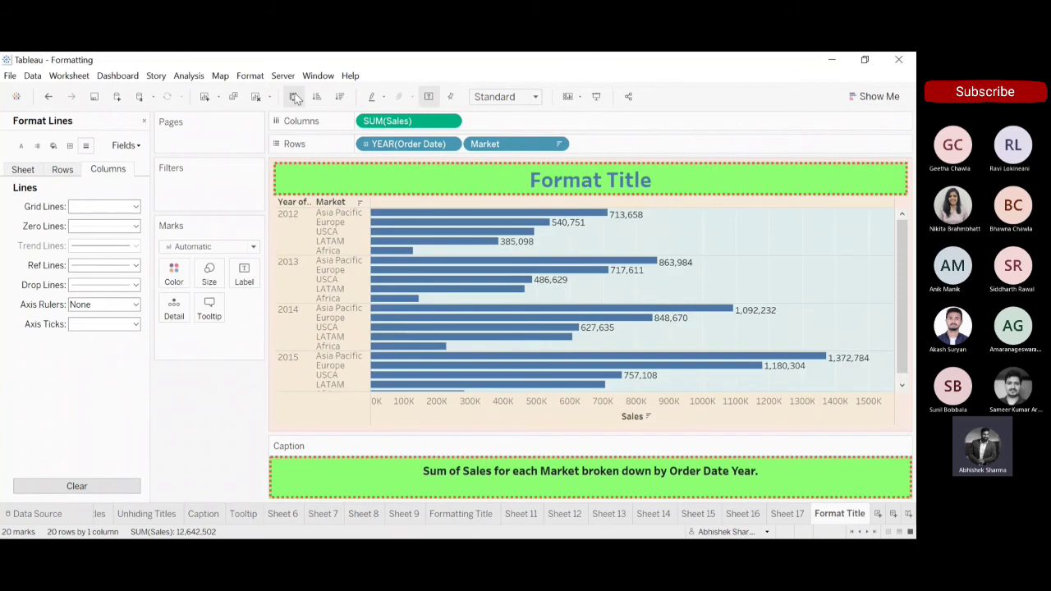
left_click(133, 207)
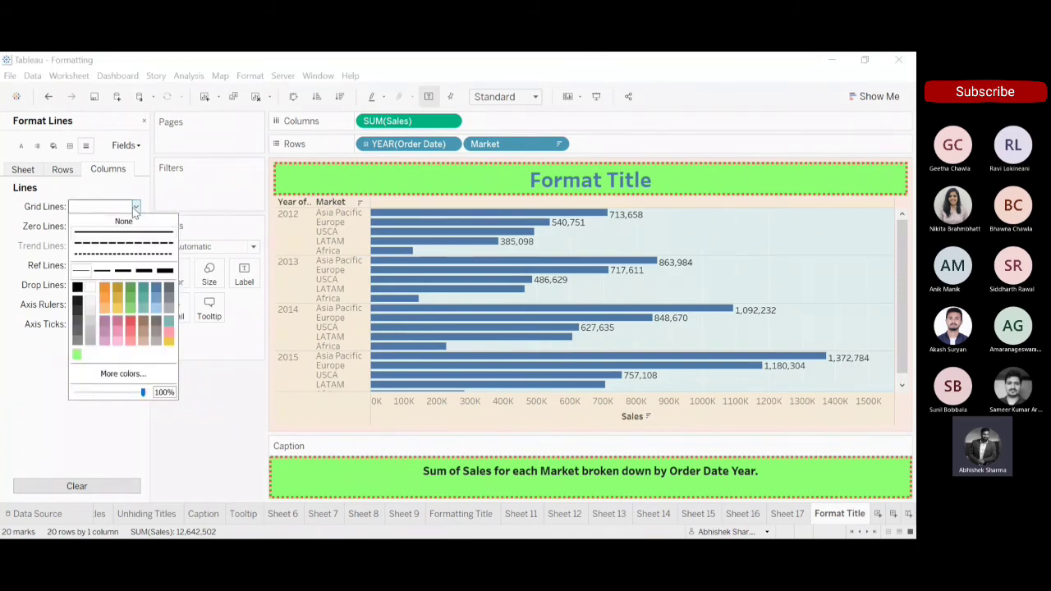
left_click(125, 222)
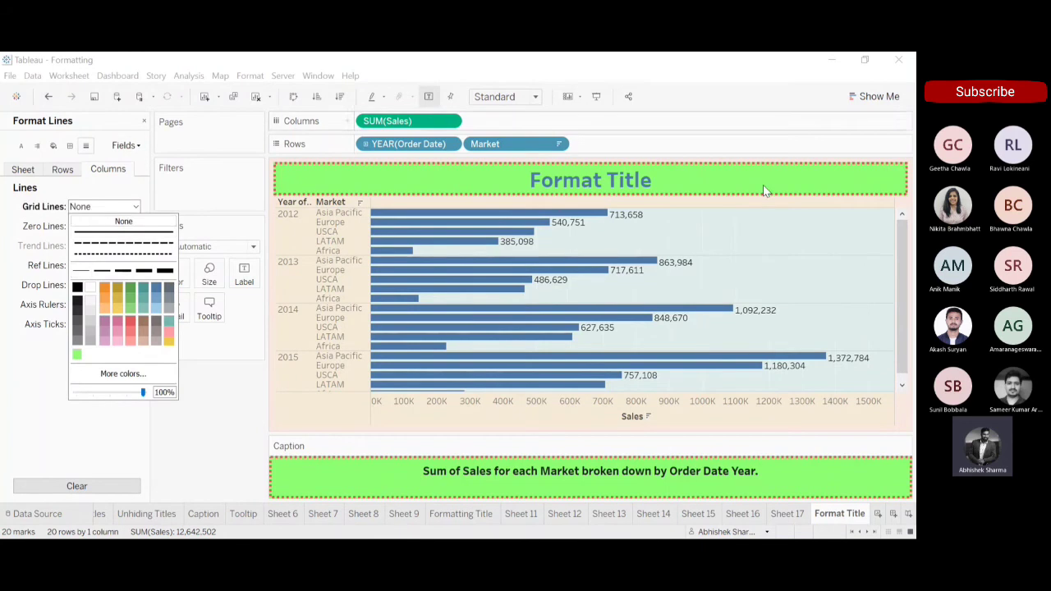
left_click(50, 97)
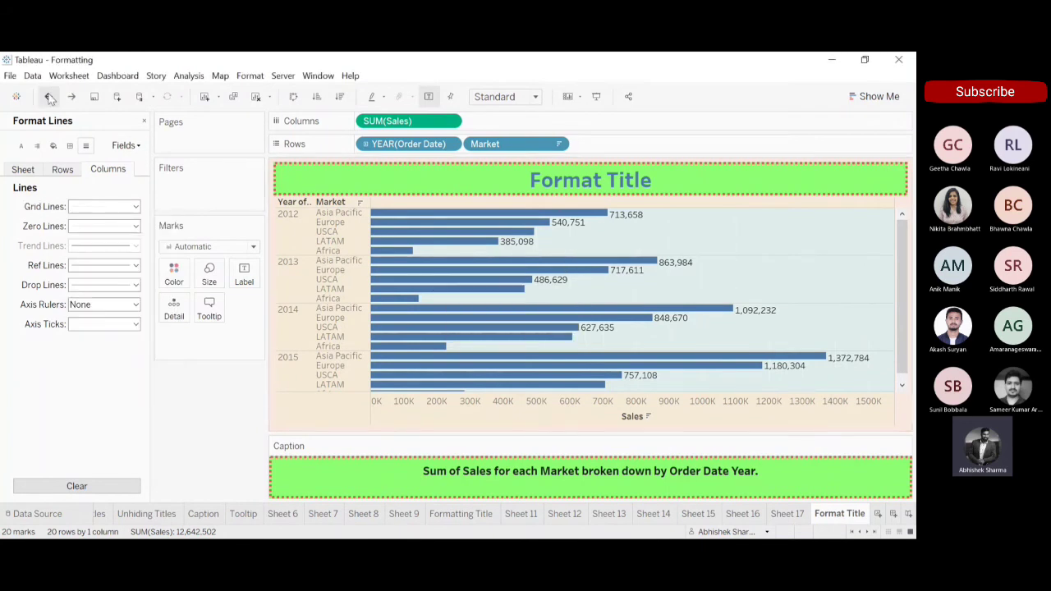
left_click(50, 97)
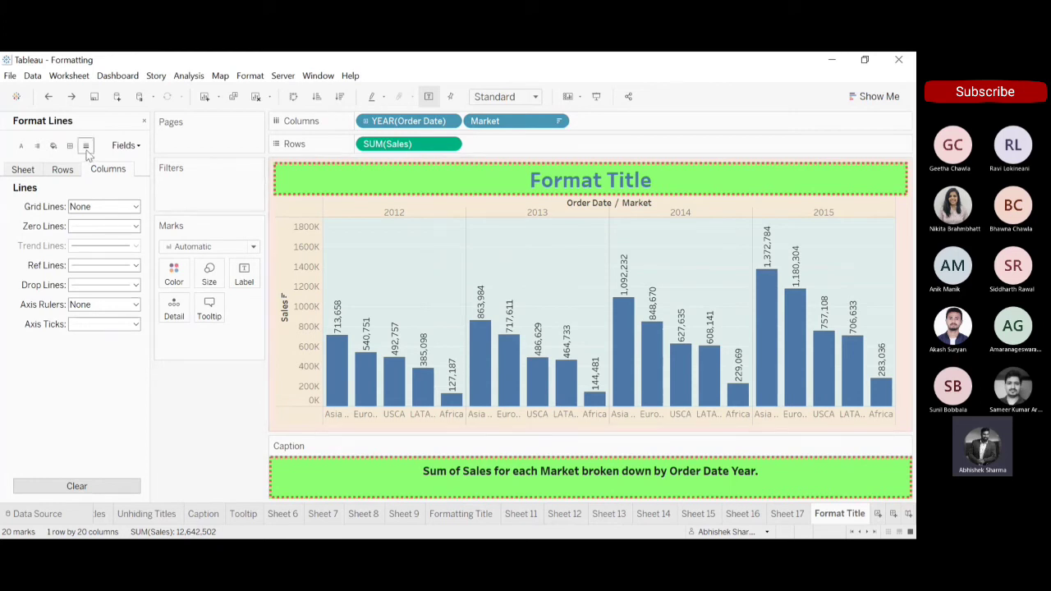
Switch to the Tooltip worksheet, close the font formatting and clear the existing chart from the sheet.
left_click(22, 146)
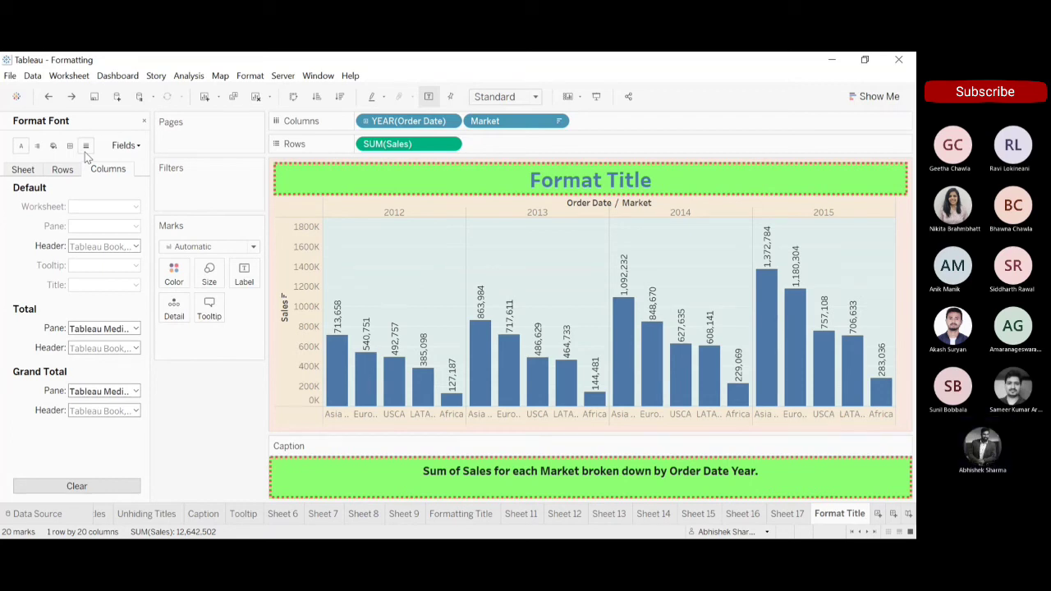
left_click(242, 516)
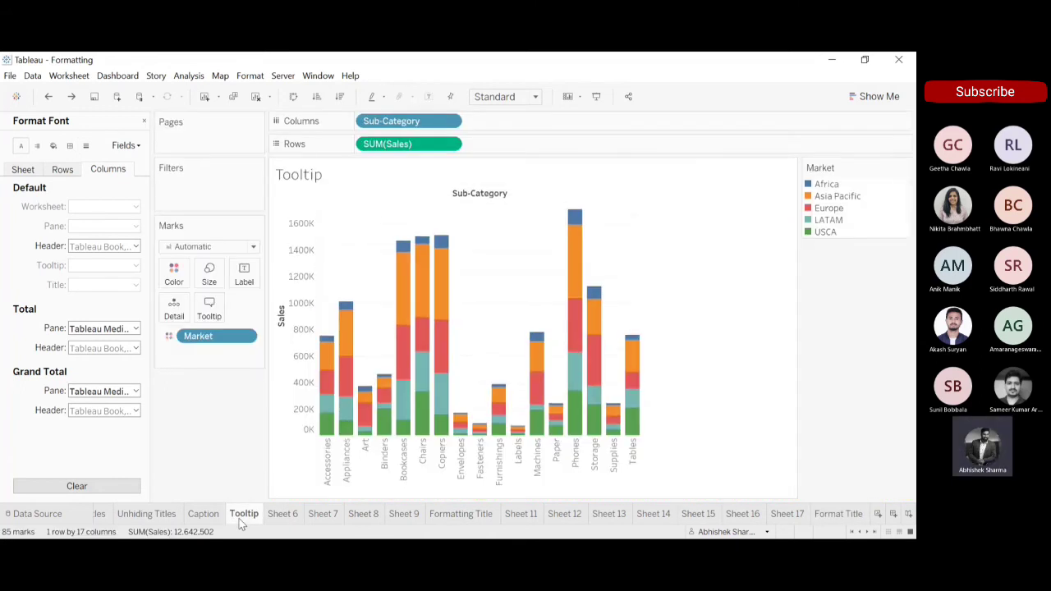
left_click(144, 122)
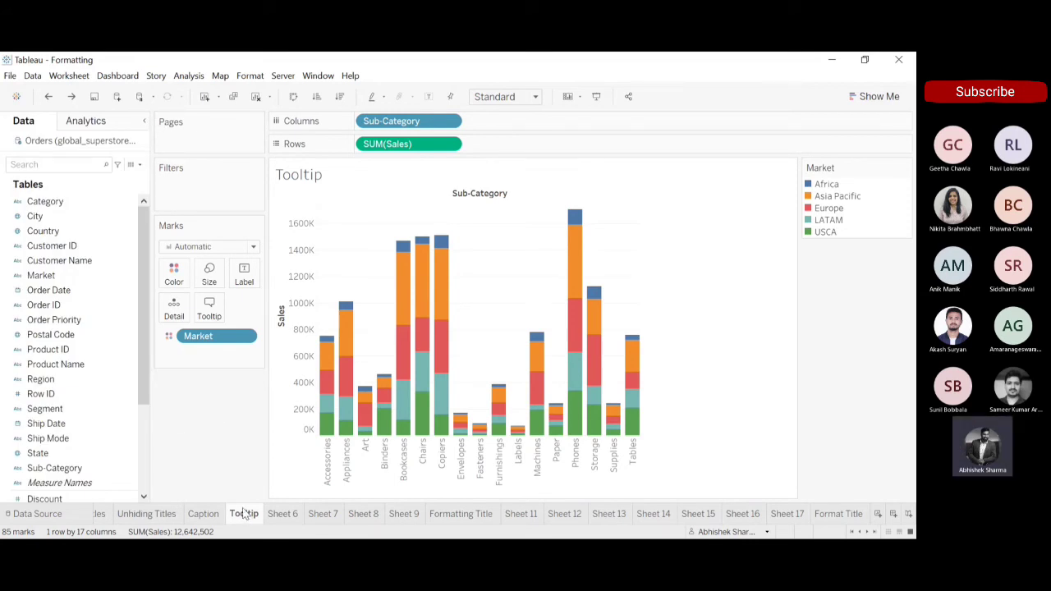
left_click(255, 97)
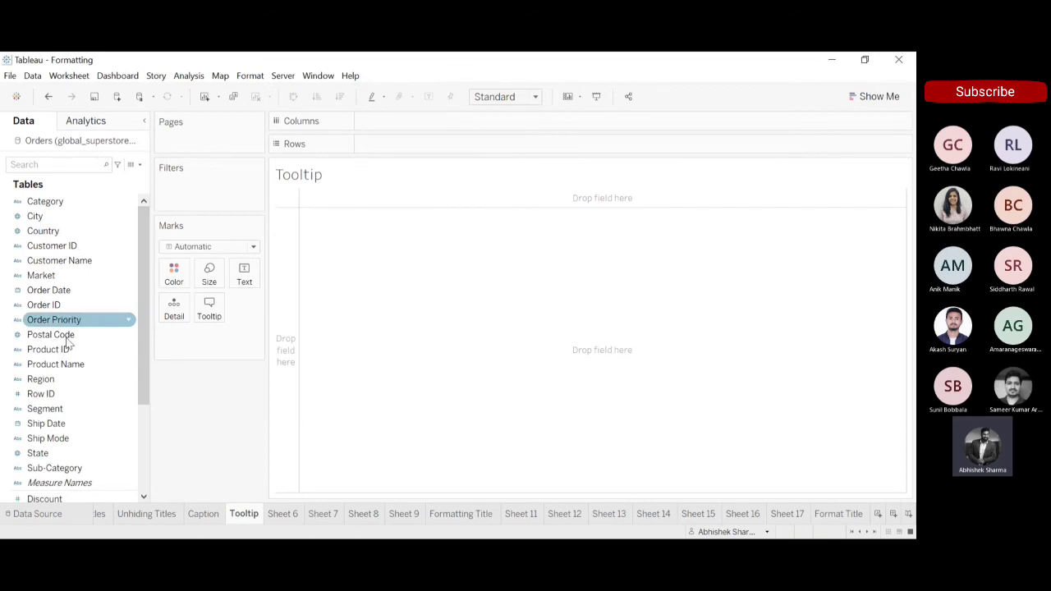
Build a bar chart with Sub-Category on columns and Sales on rows, and colour the bars by Market.
left_click_drag(54, 468, 396, 124)
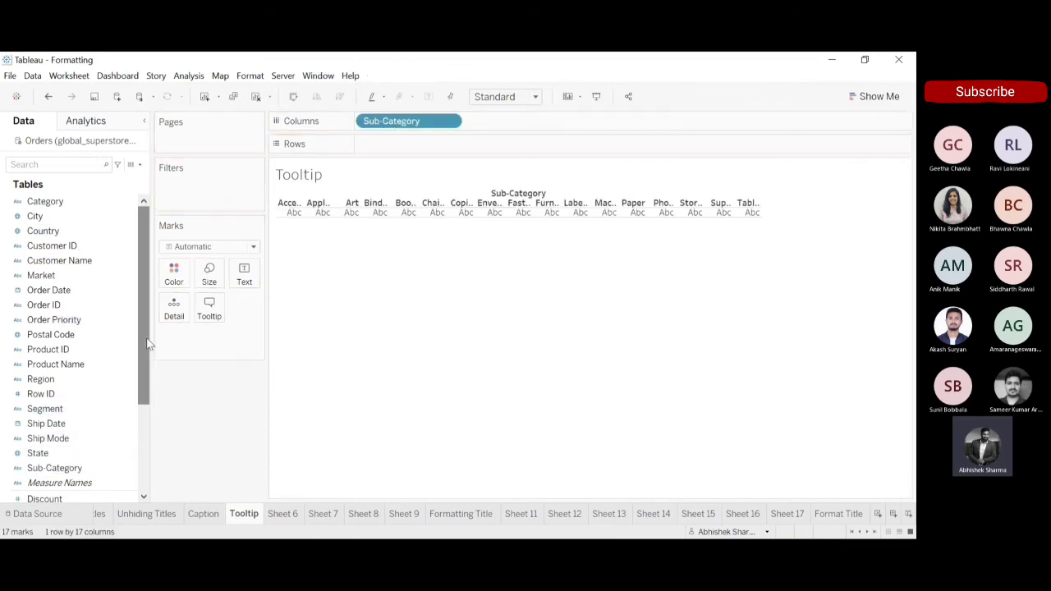
left_click_drag(146, 314, 155, 400)
mouse_move(82, 411)
left_mouse_down()
mouse_move(171, 328)
mouse_move(423, 146)
mouse_move(411, 145)
left_mouse_up()
left_click_drag(146, 373, 140, 234)
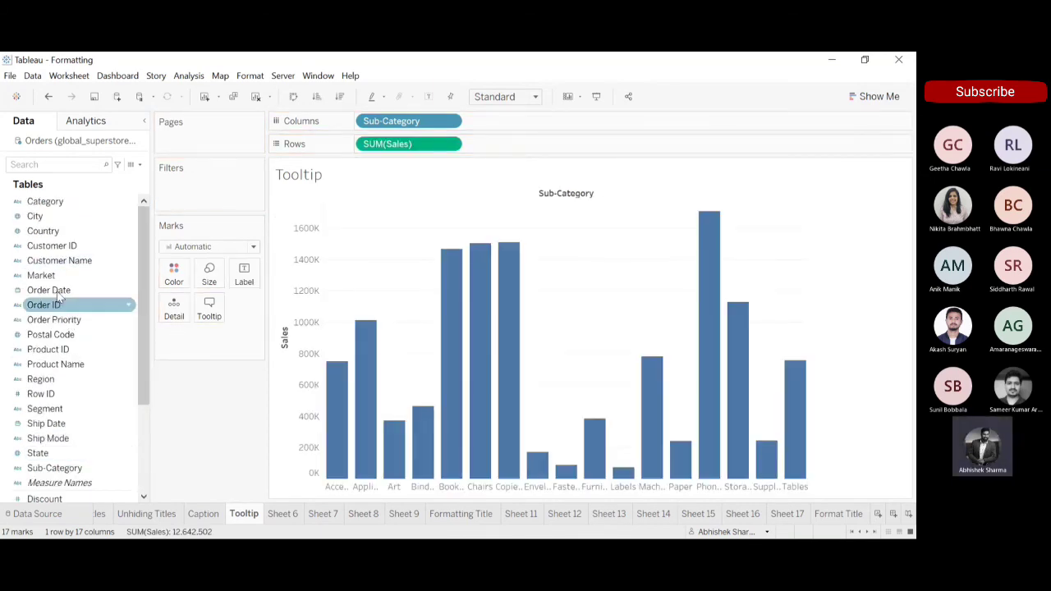
left_click_drag(57, 283, 175, 284)
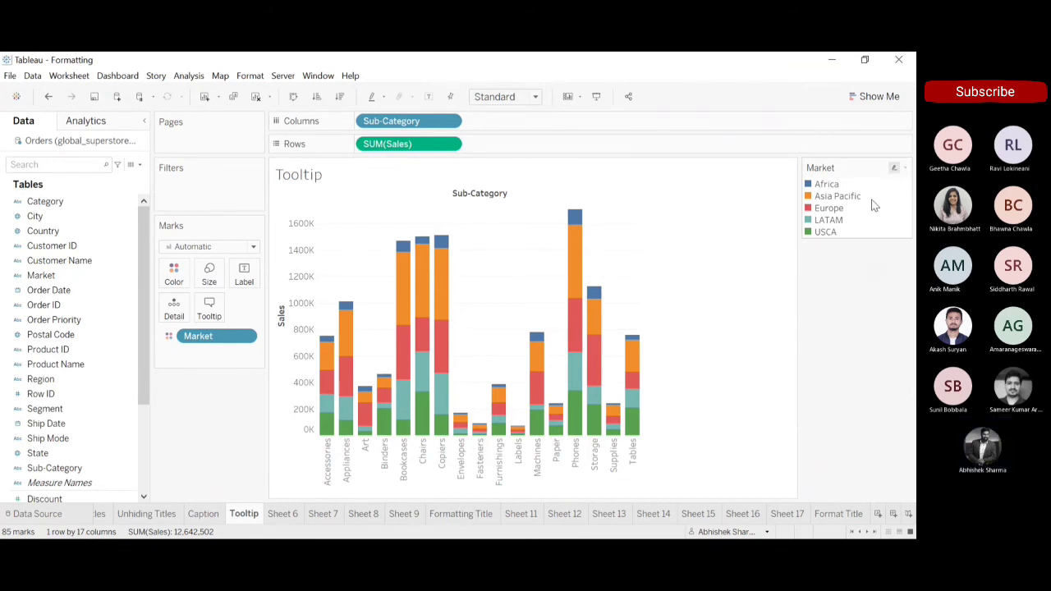
mouse_move(342, 337)
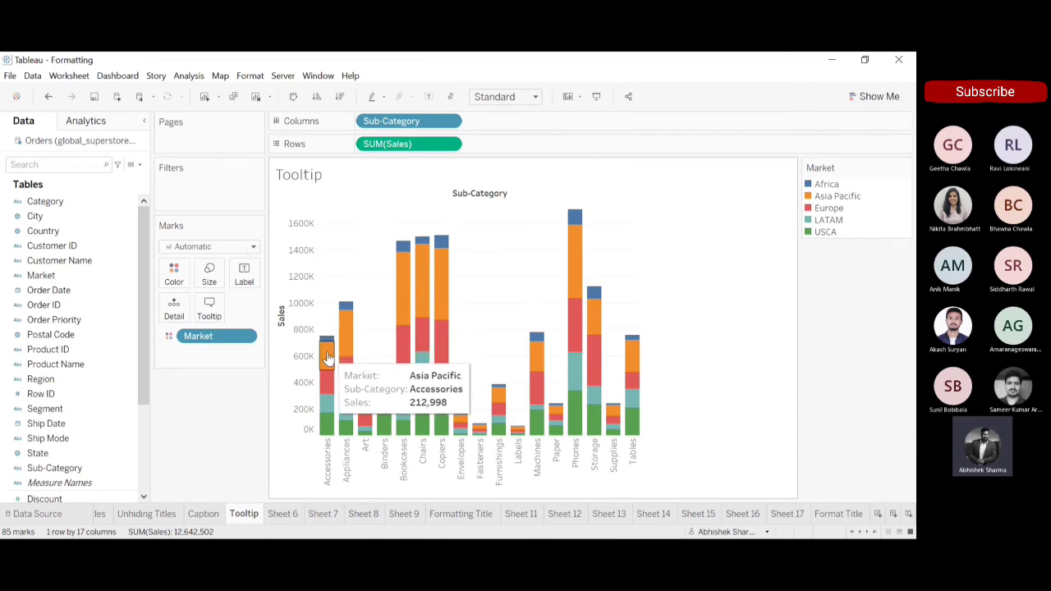
Change the Market colours so that USCA is purple and LATAM is brown.
mouse_move(327, 390)
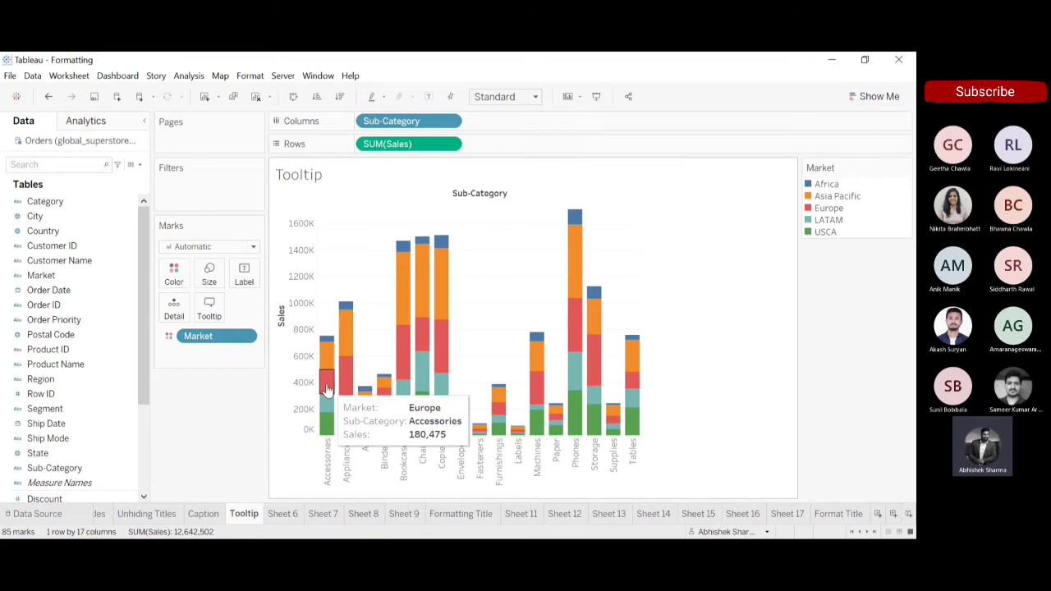
mouse_move(325, 419)
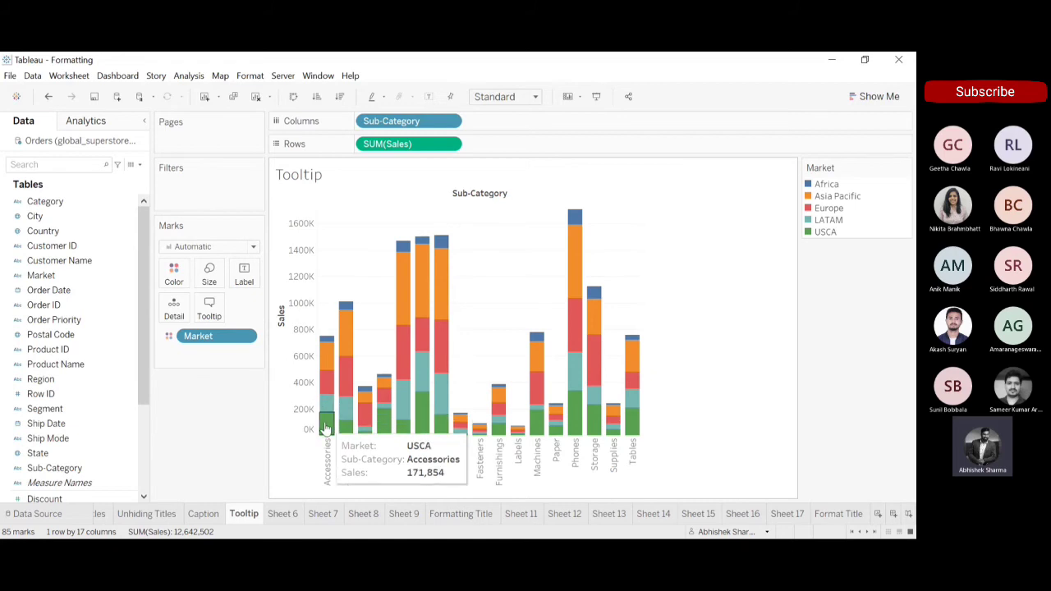
double_click(809, 236)
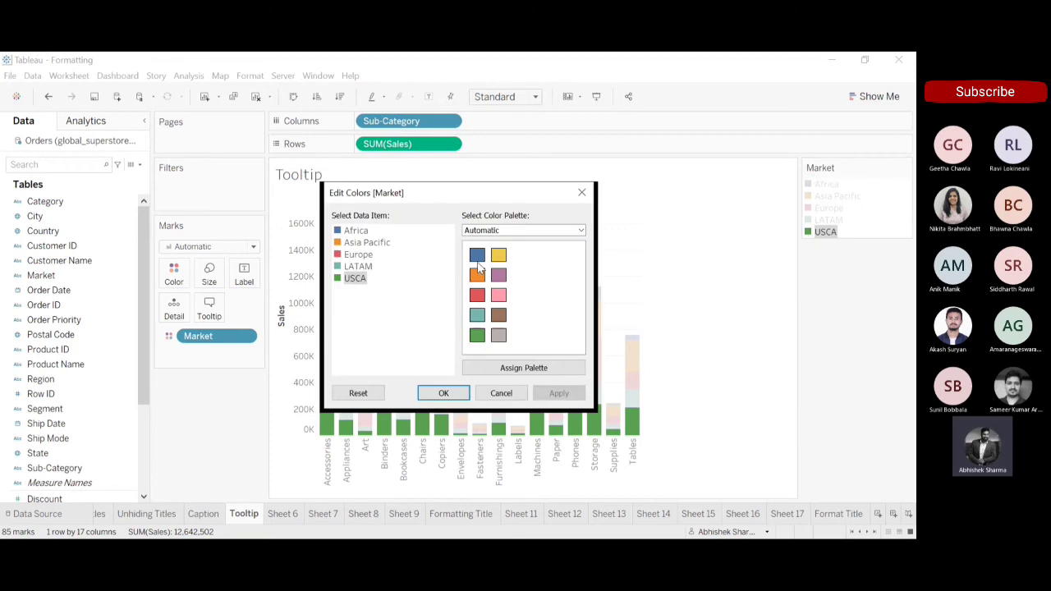
left_click(499, 275)
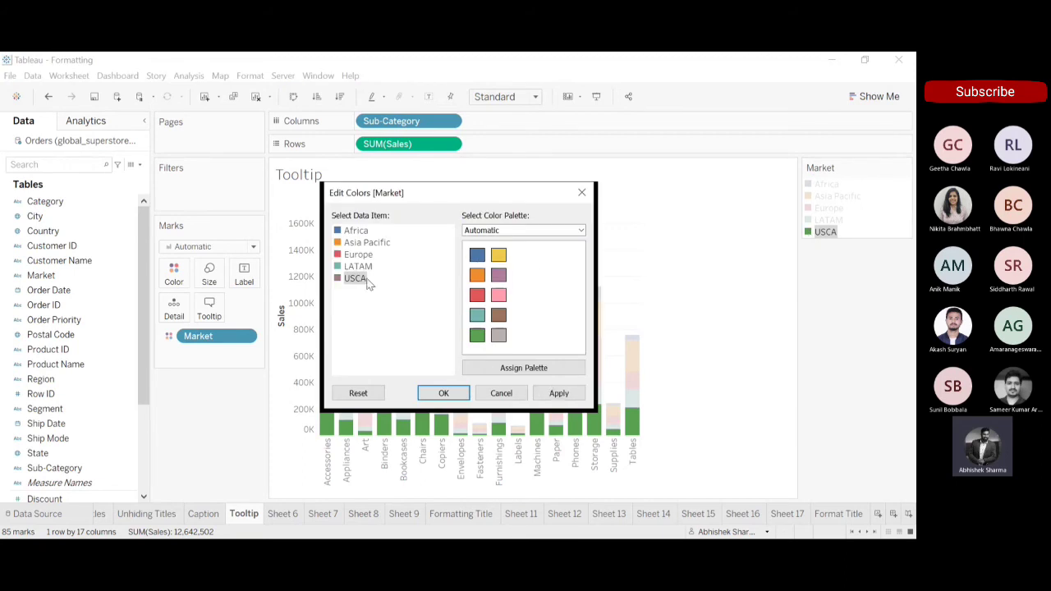
left_click(340, 266)
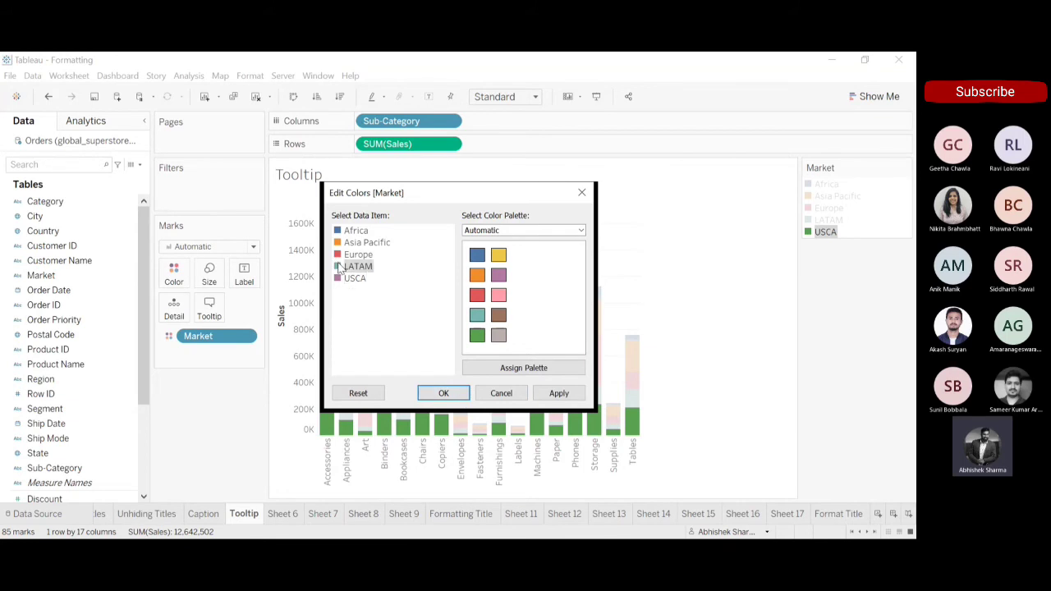
left_click(499, 314)
left_click(443, 393)
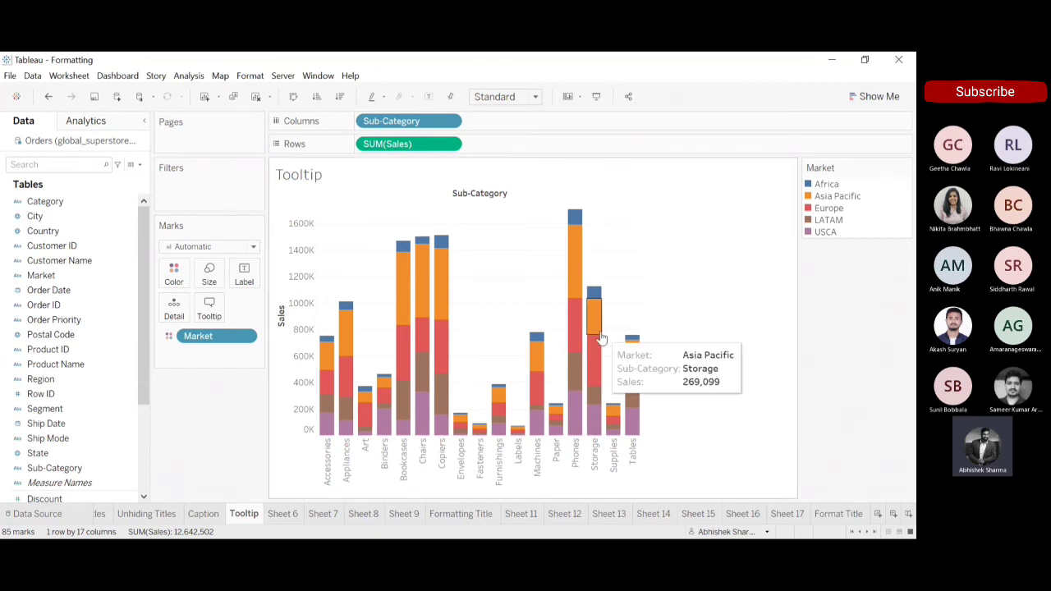
Inspect the Asia Pacific tooltips for Storage and Copiers, clear the selection and show mark labels on the bars.
mouse_move(597, 325)
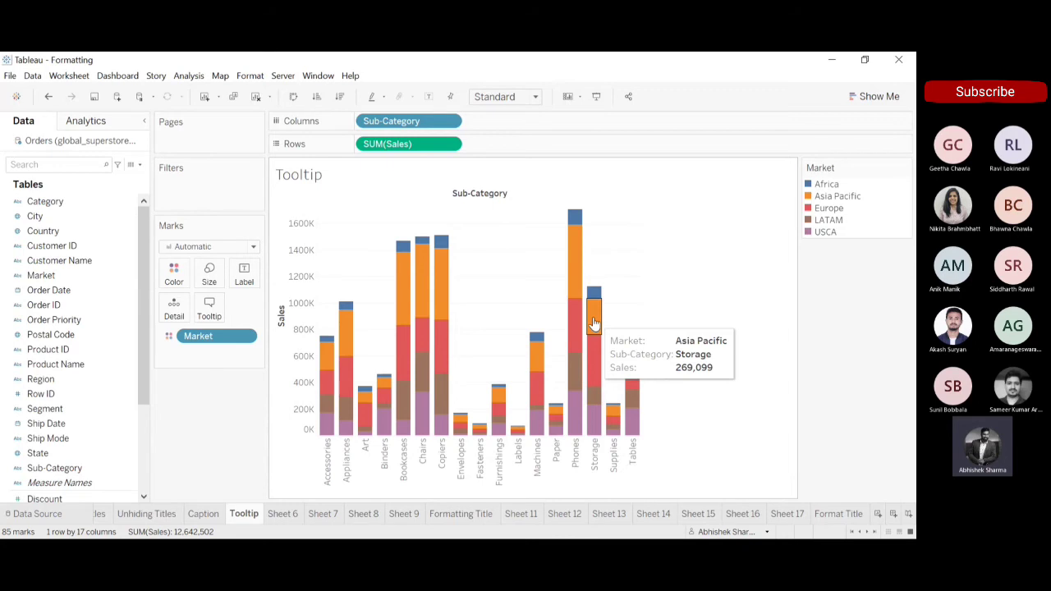
left_click(446, 282)
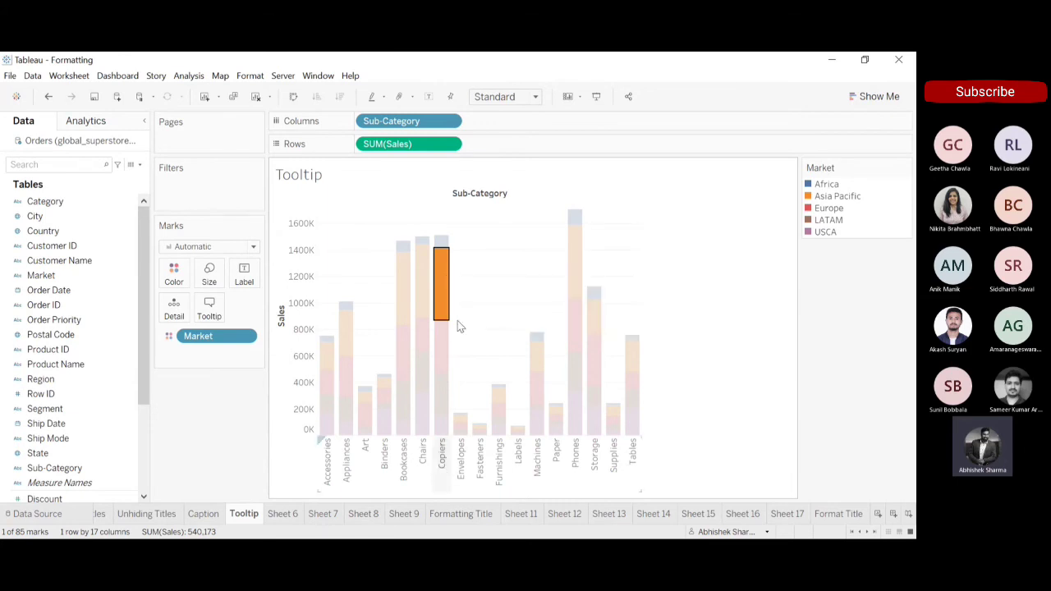
mouse_move(442, 284)
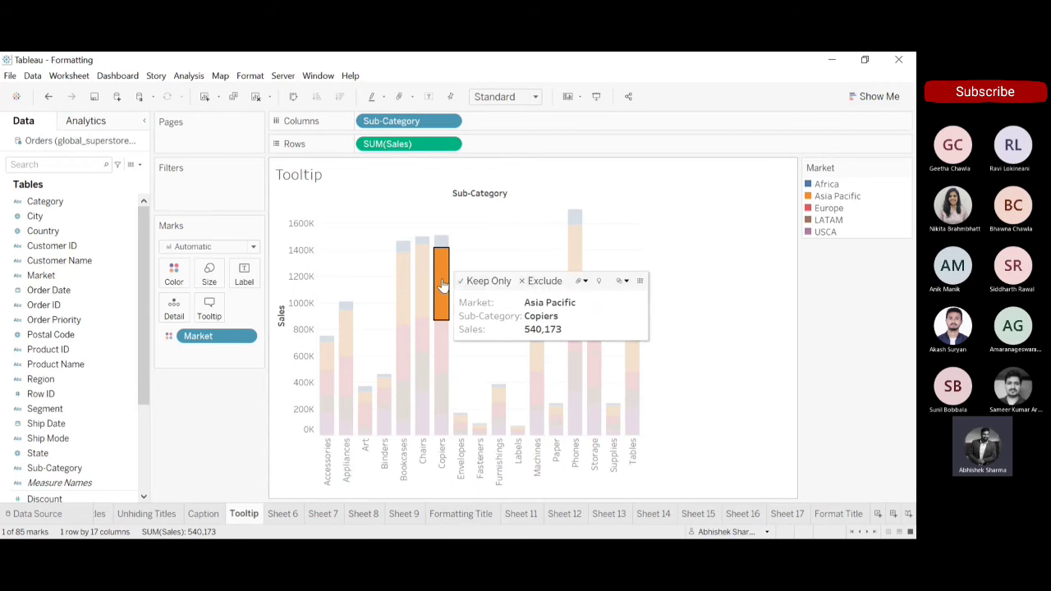
left_click(535, 211)
left_click(428, 97)
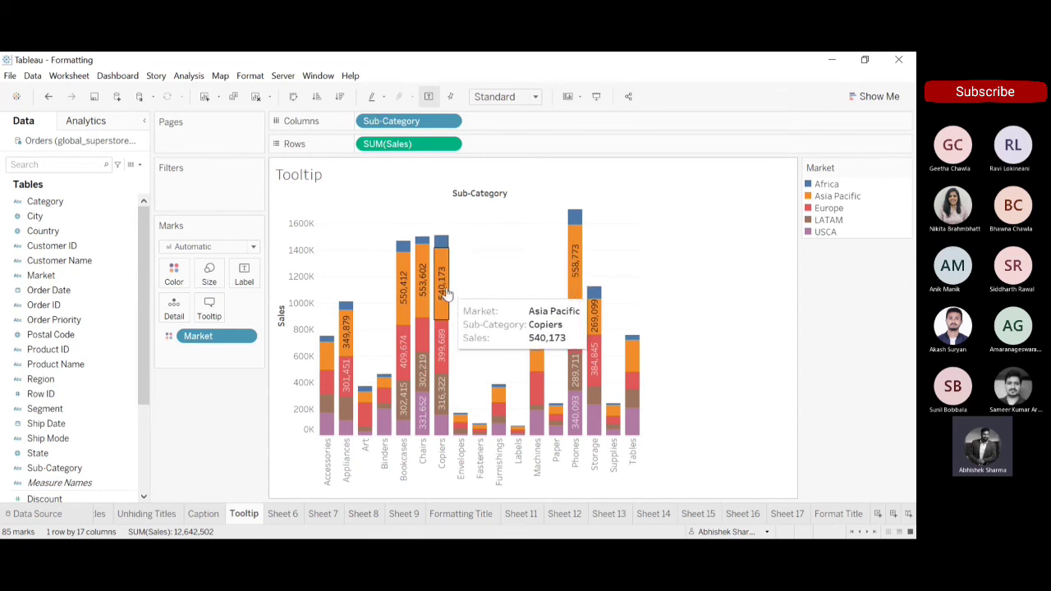
In the tooltip text, replace the Market label with "In" and add "market, for" after the <Market> field.
left_click(210, 308)
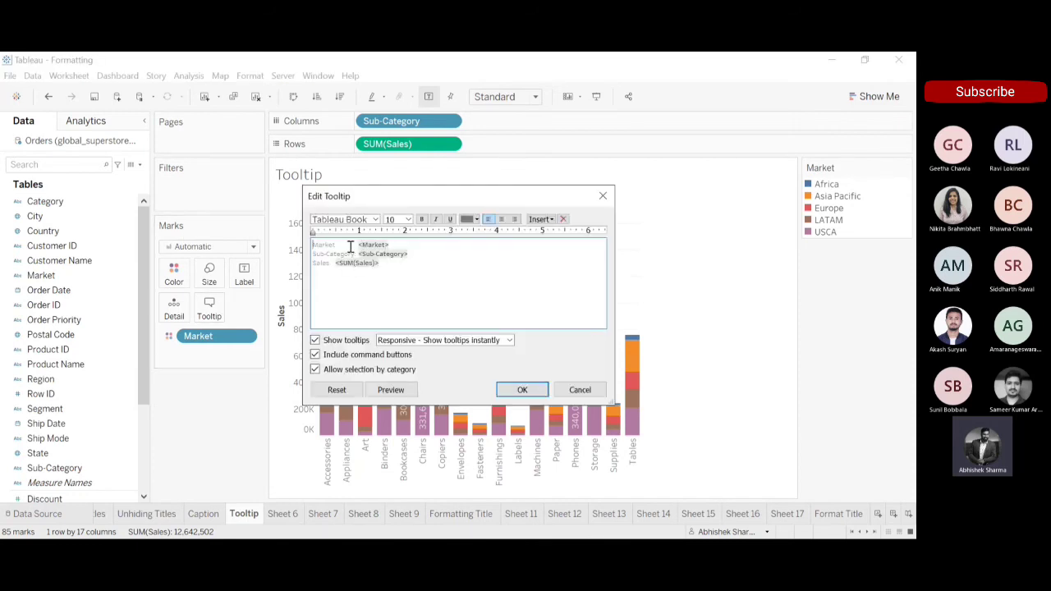
left_click_drag(358, 245, 309, 252)
key("BackSpace")
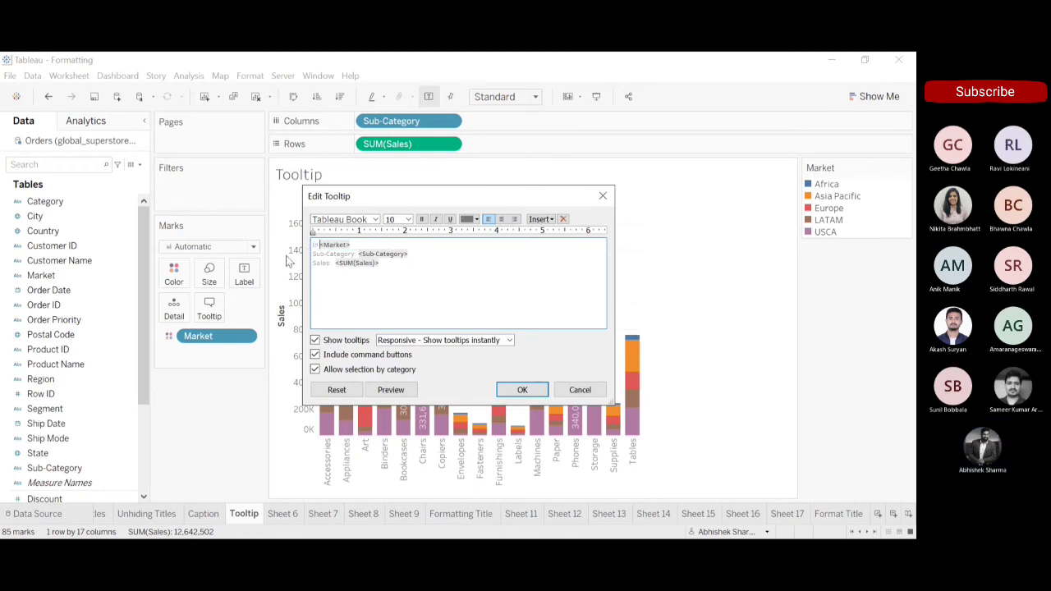
left_click(362, 244)
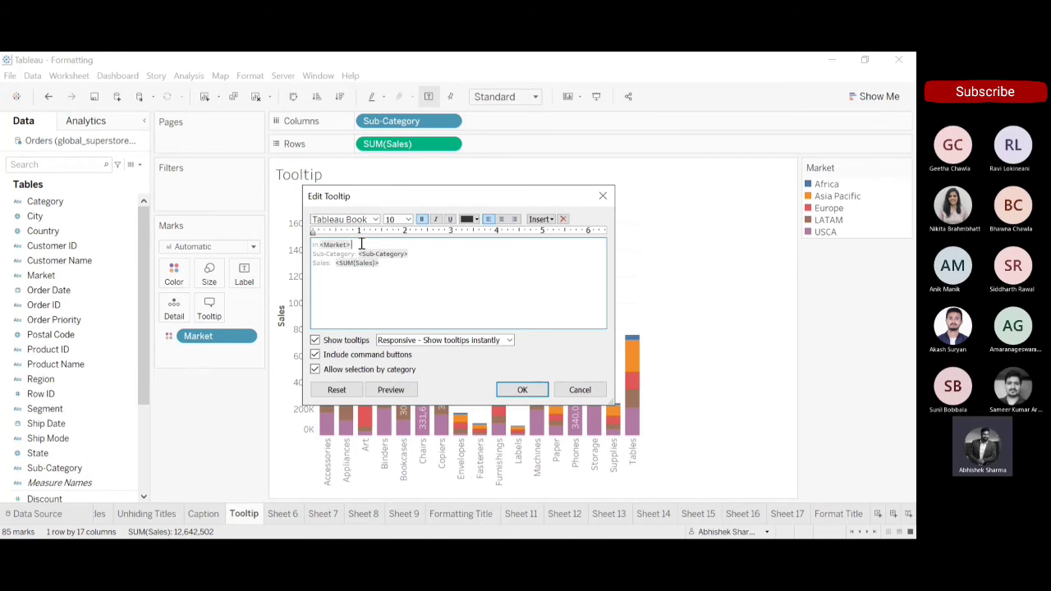
type("market, fo")
Remove the Sub-Category label, join its field to the tooltip's first line and add "sub-category" after it.
left_click(358, 253)
key("BackSpace")
key("BackSpace")
key("BackSpace")
key("BackSpace")
key("BackSpace")
key("BackSpace")
key("BackSpace")
key("BackSpace")
key("BackSpace")
key("BackSpace")
key("BackSpace")
key("BackSpace")
key("BackSpace")
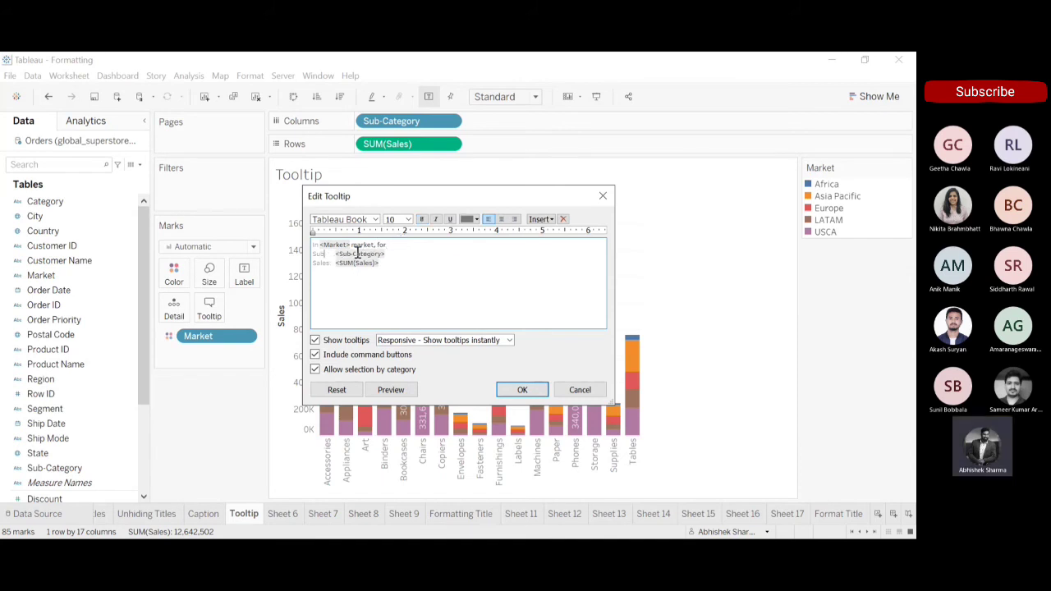
key("BackSpace")
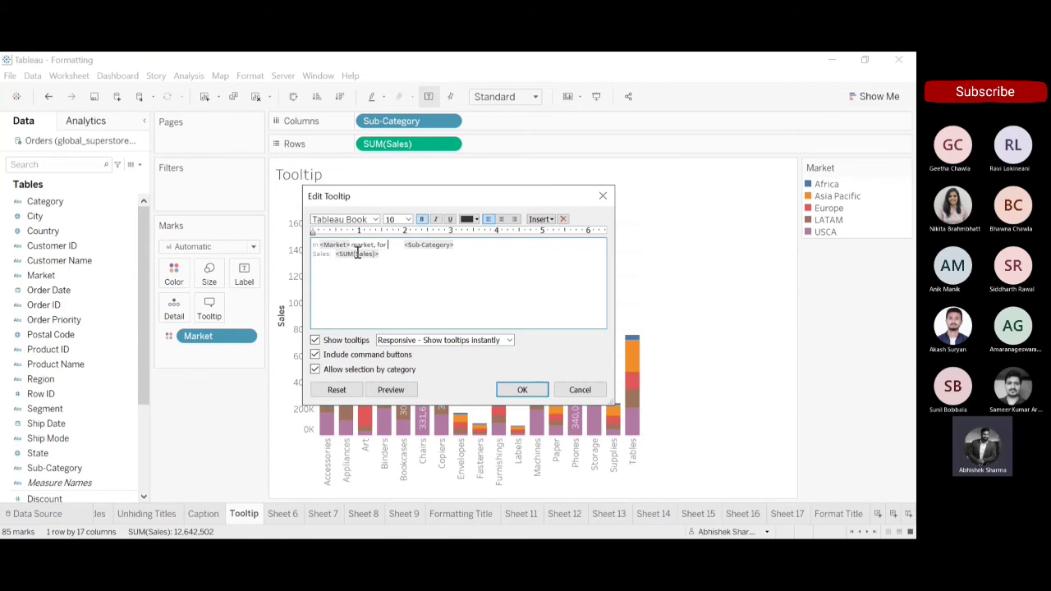
key("Right")
key("Right")
key("Left")
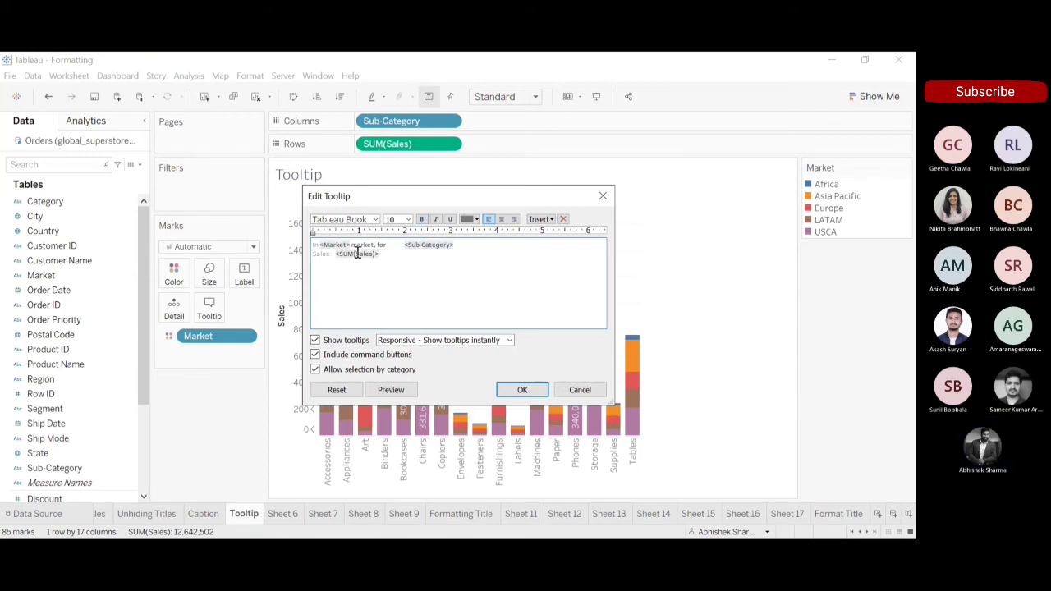
key("BackSpace")
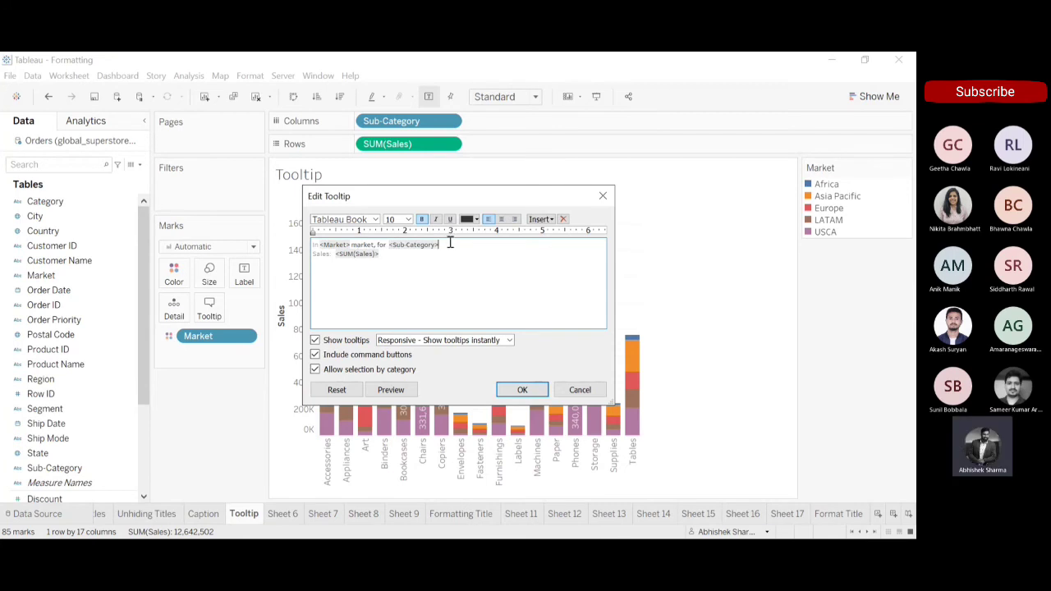
type("sub-category")
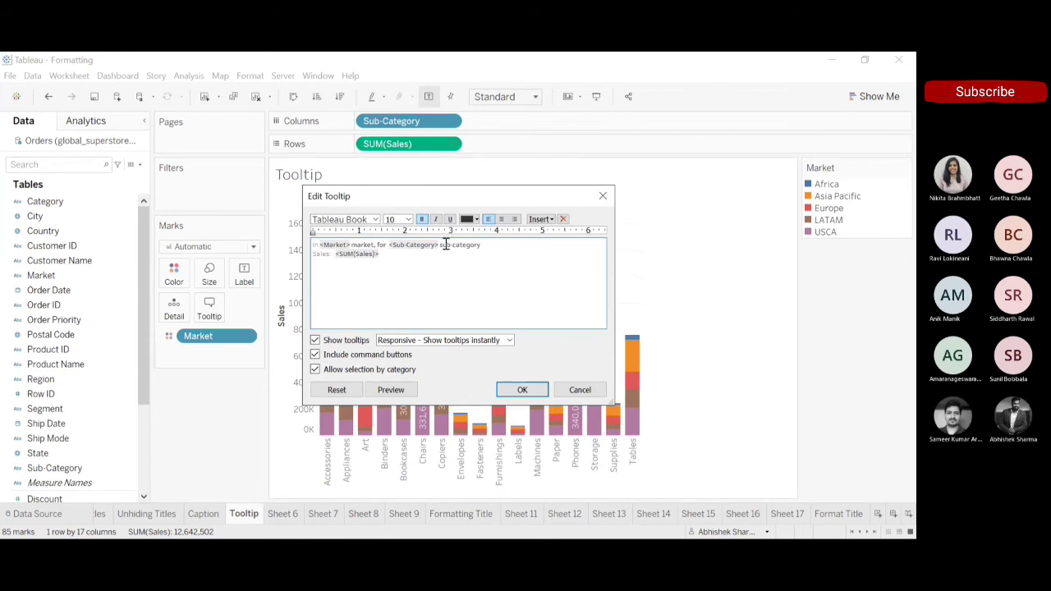
Remove the Sales label, join the <SUM(Sales)> field to the tooltip sentence and end it with "sales are done.".
double_click(337, 255)
left_click(336, 255)
key("BackSpace")
key("BackSpace")
key("BackSpace")
key("BackSpace")
key("BackSpace")
key("BackSpace")
key("BackSpace")
key("BackSpace")
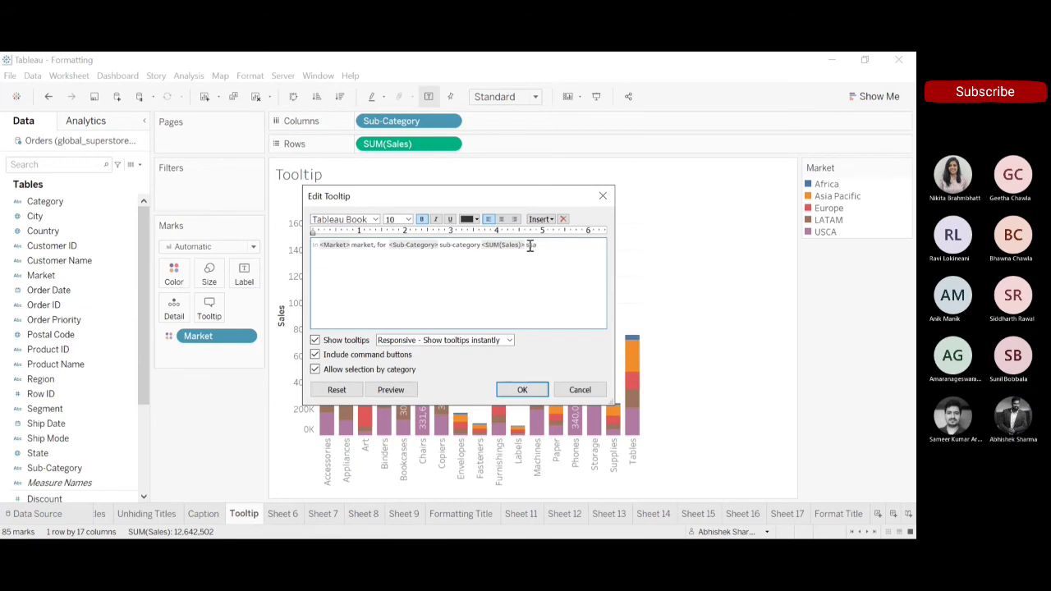
type("les")
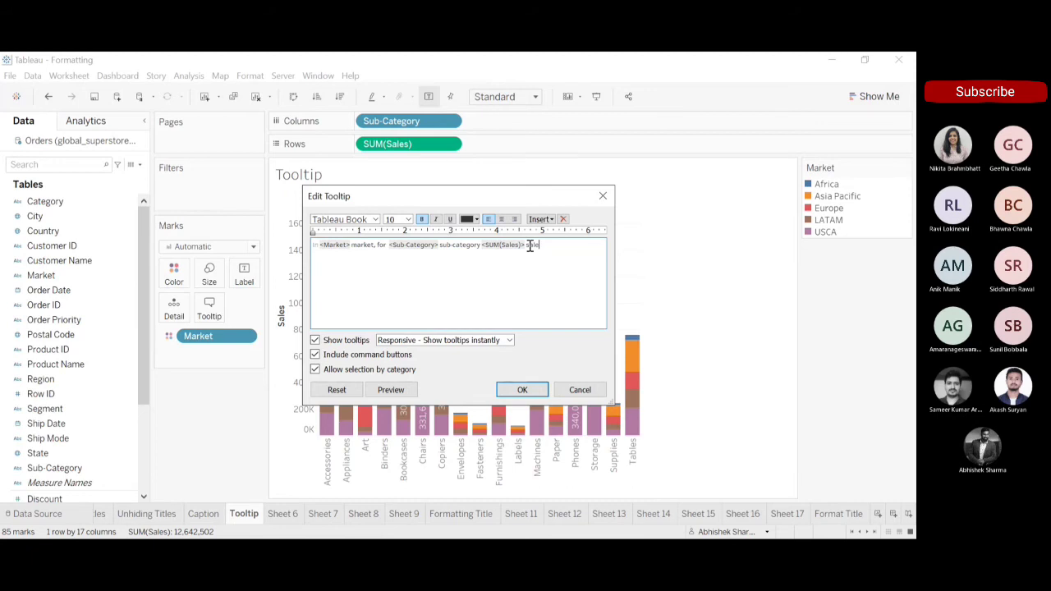
type(" are do")
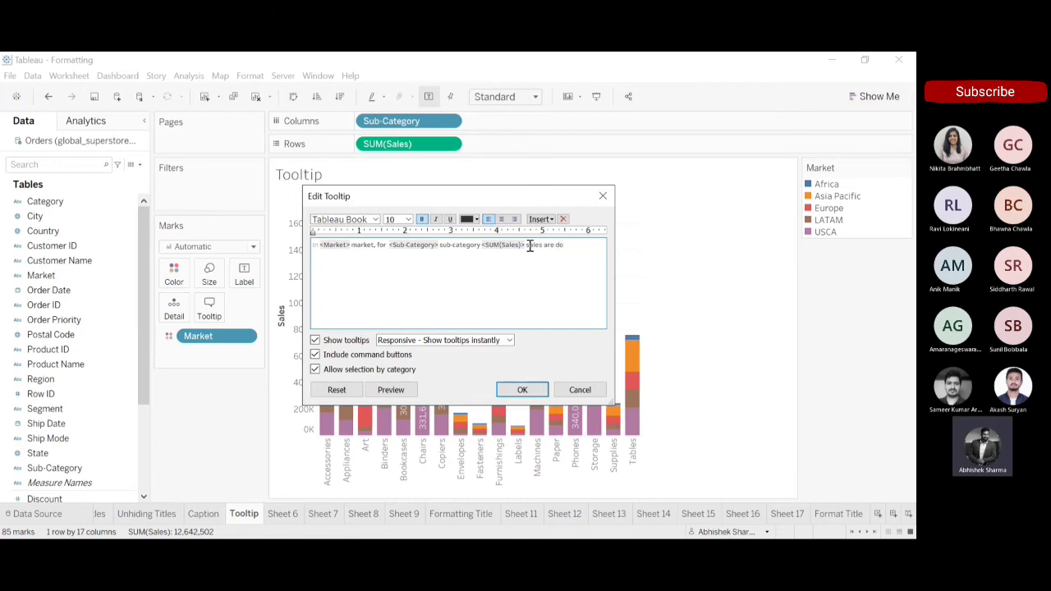
type("ne.")
Set the font size of the whole tooltip sentence to 12.
key("ctrl+a")
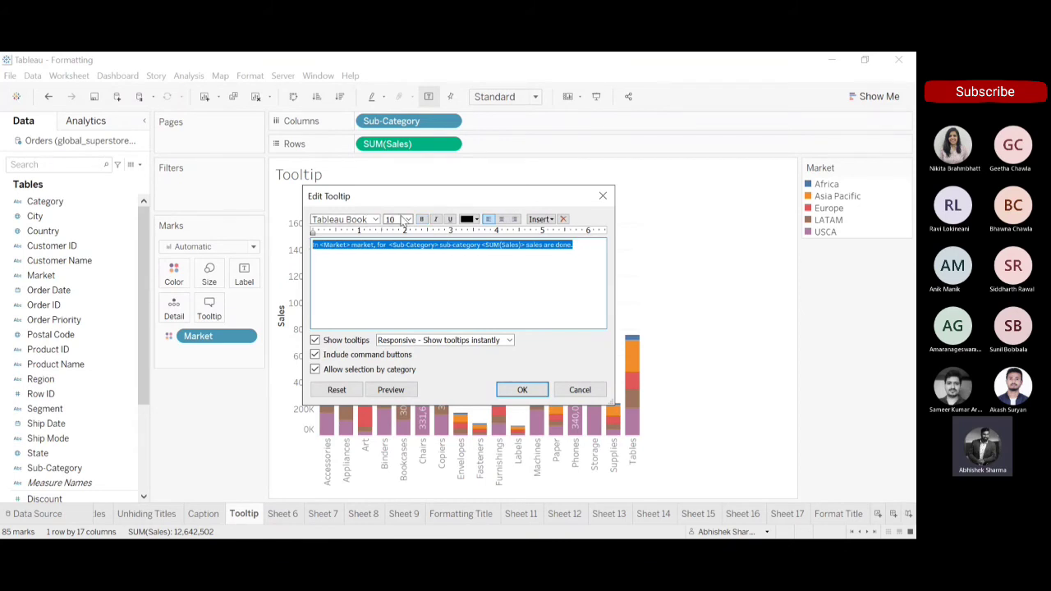
left_click(409, 221)
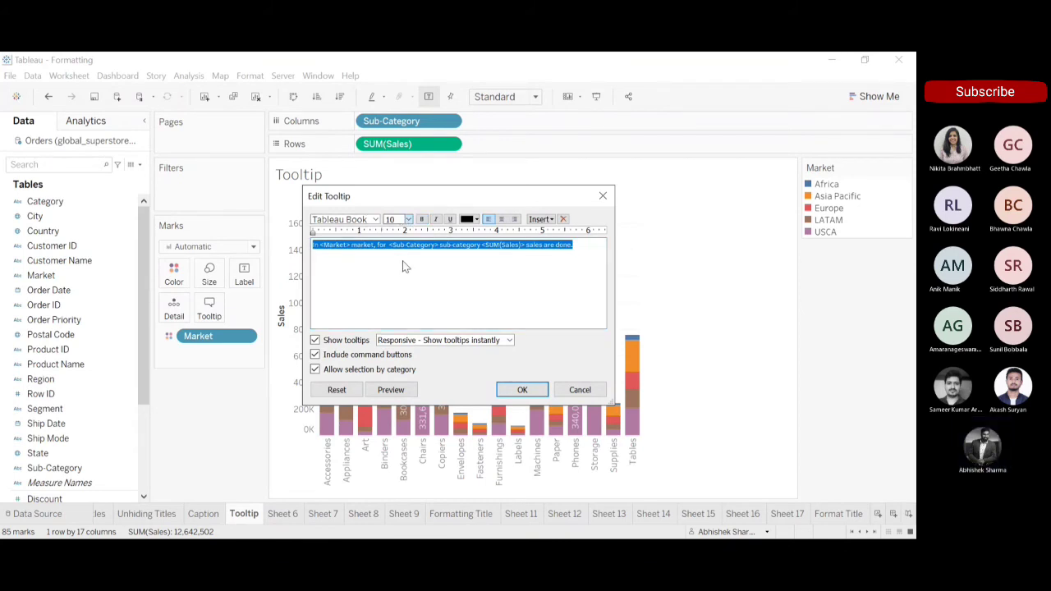
left_click(403, 261)
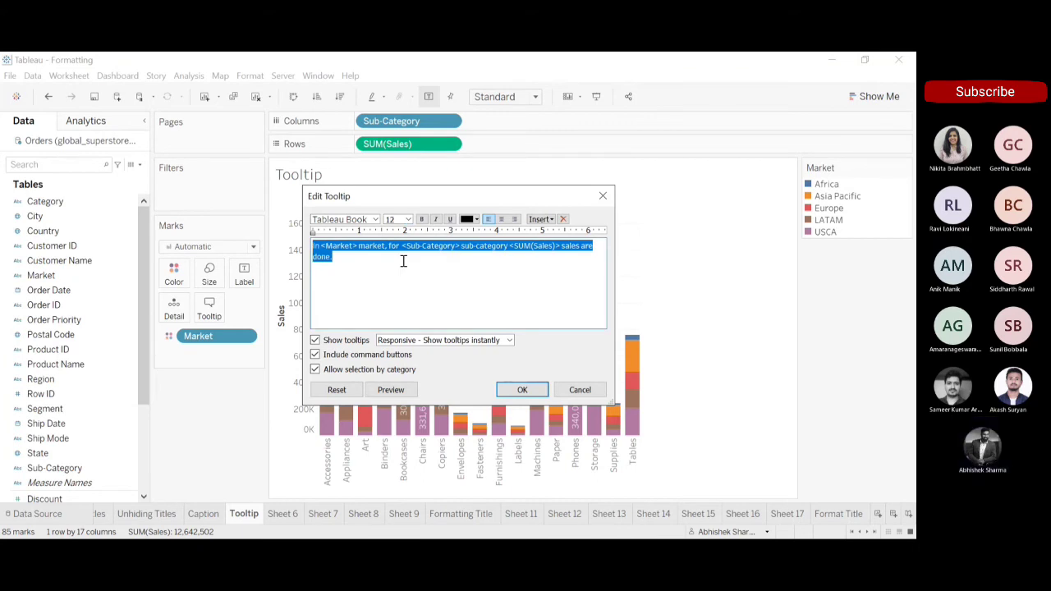
left_click(403, 261)
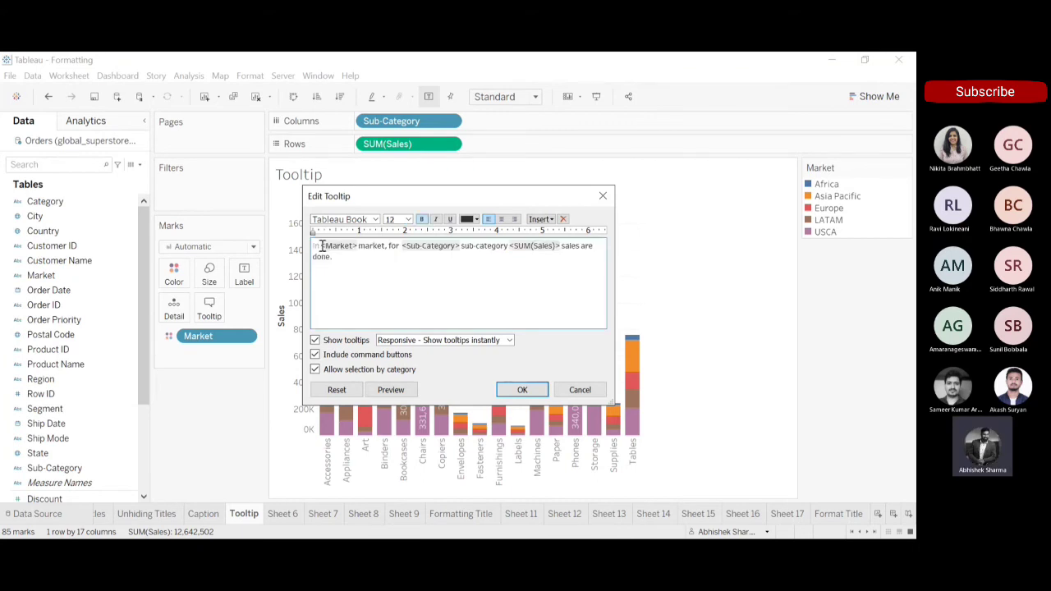
Colour the <Market> field in the tooltip blue and set its font size to 14.
left_click_drag(320, 246, 359, 246)
left_click(475, 219)
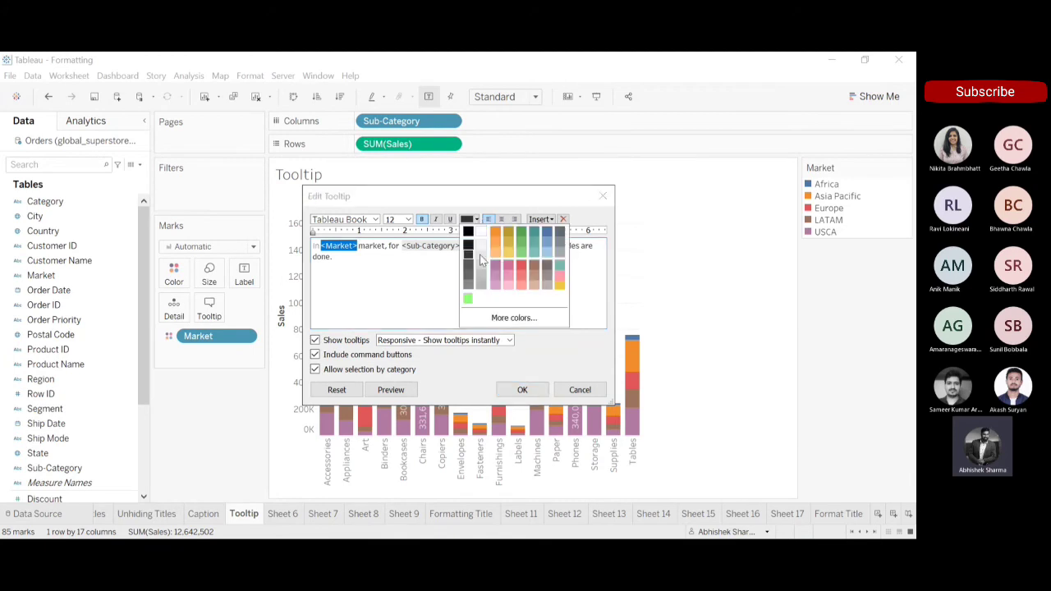
left_click(547, 234)
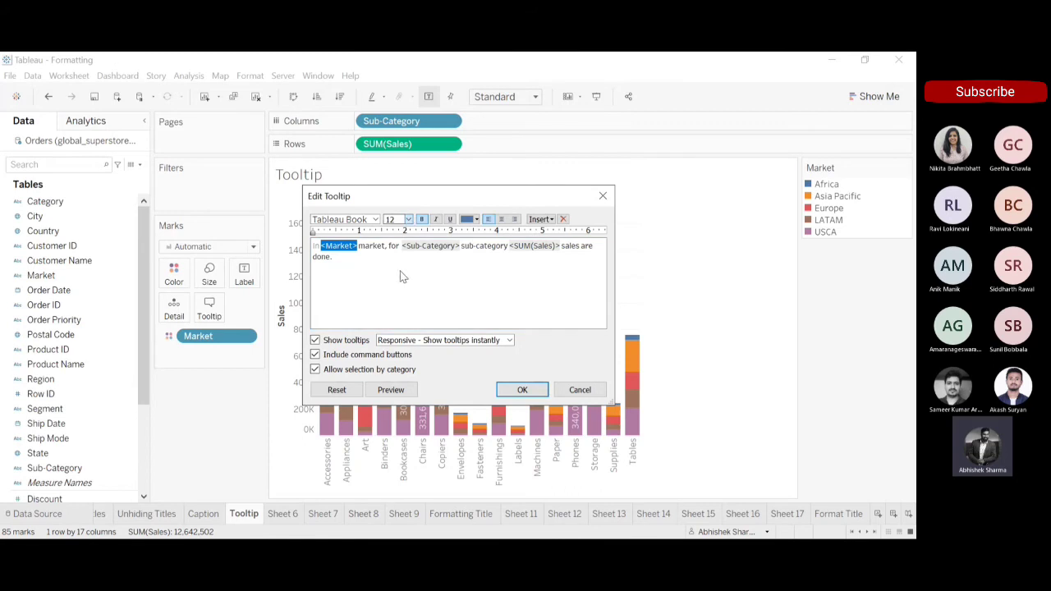
left_click(400, 278)
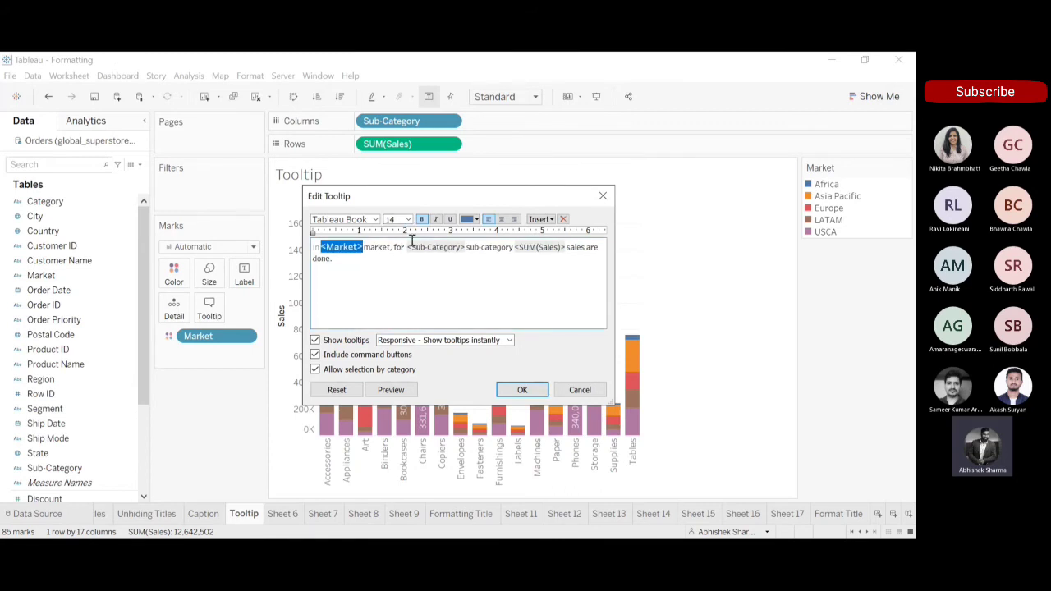
Colour the <Sub-Category> field in the tooltip red and set its font size to 14.
left_click_drag(406, 247, 465, 248)
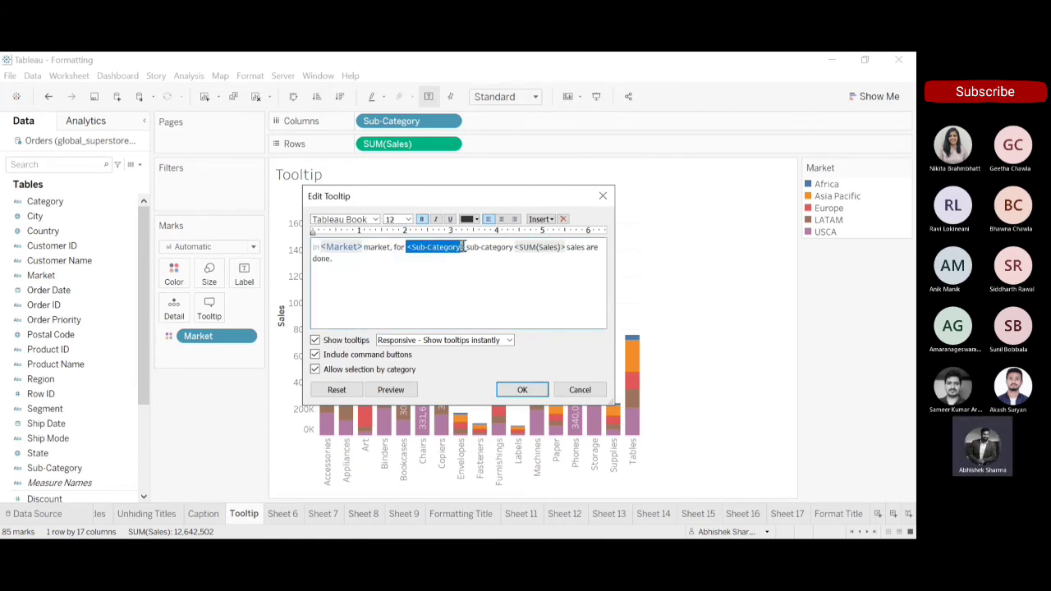
left_click(477, 220)
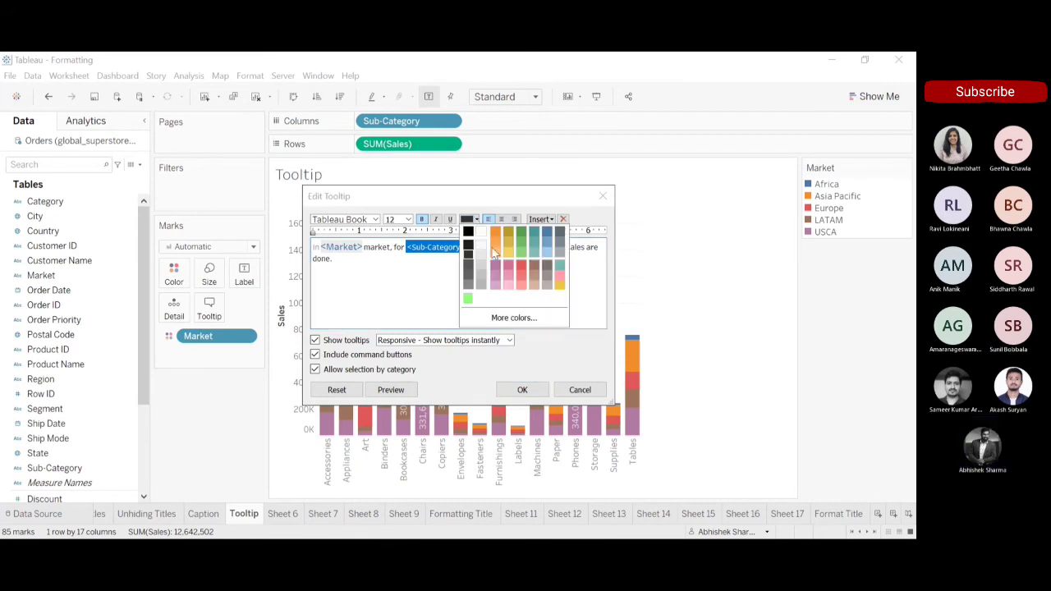
left_click(521, 265)
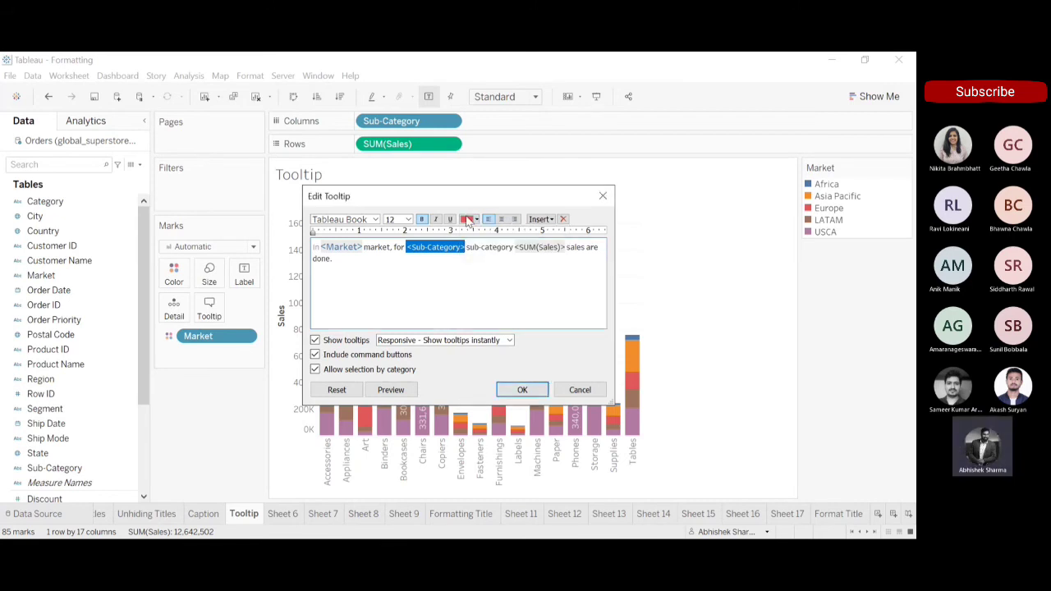
left_click(400, 275)
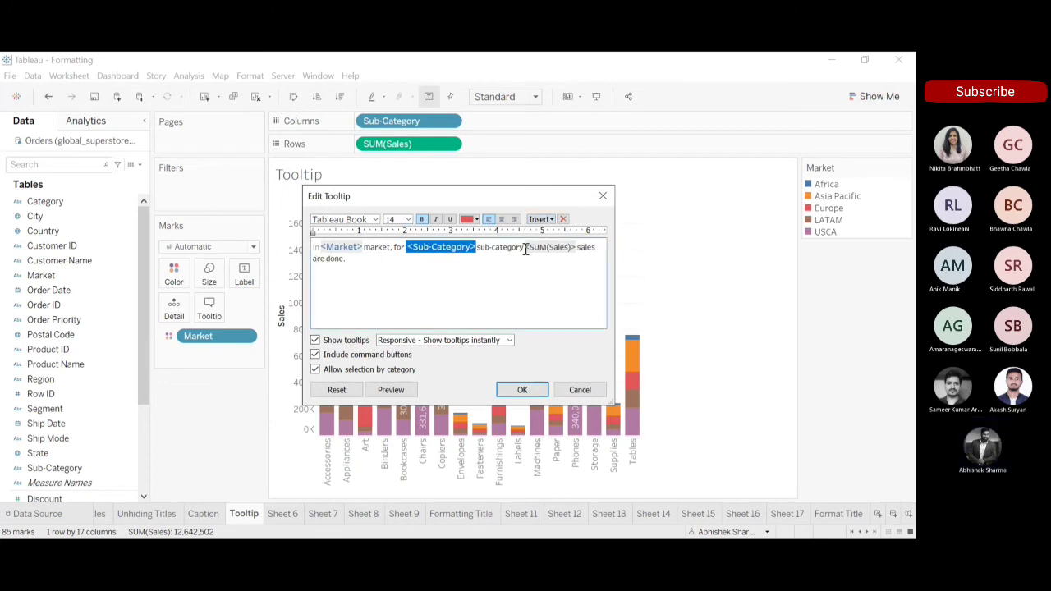
Colour the <SUM(Sales)> field in the tooltip green and set its font size to 14.
left_click_drag(526, 249, 578, 247)
left_click(476, 218)
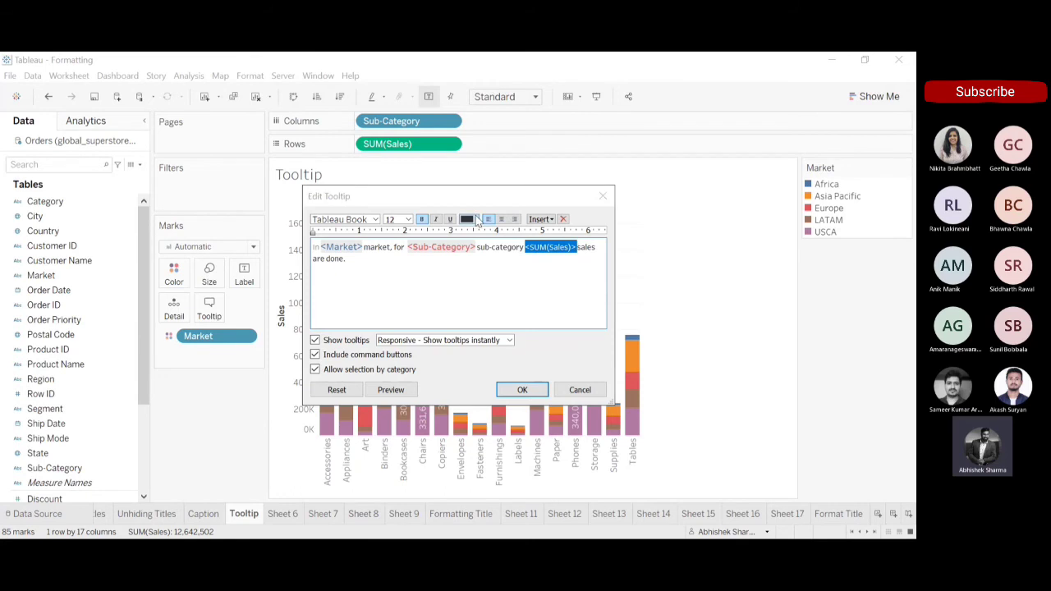
left_click(522, 238)
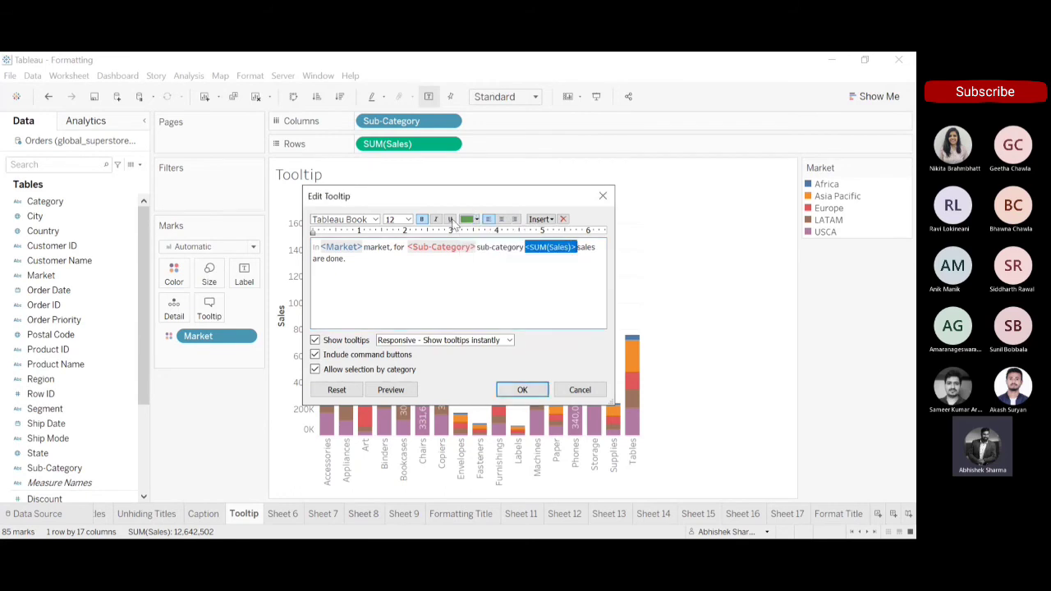
left_click(394, 274)
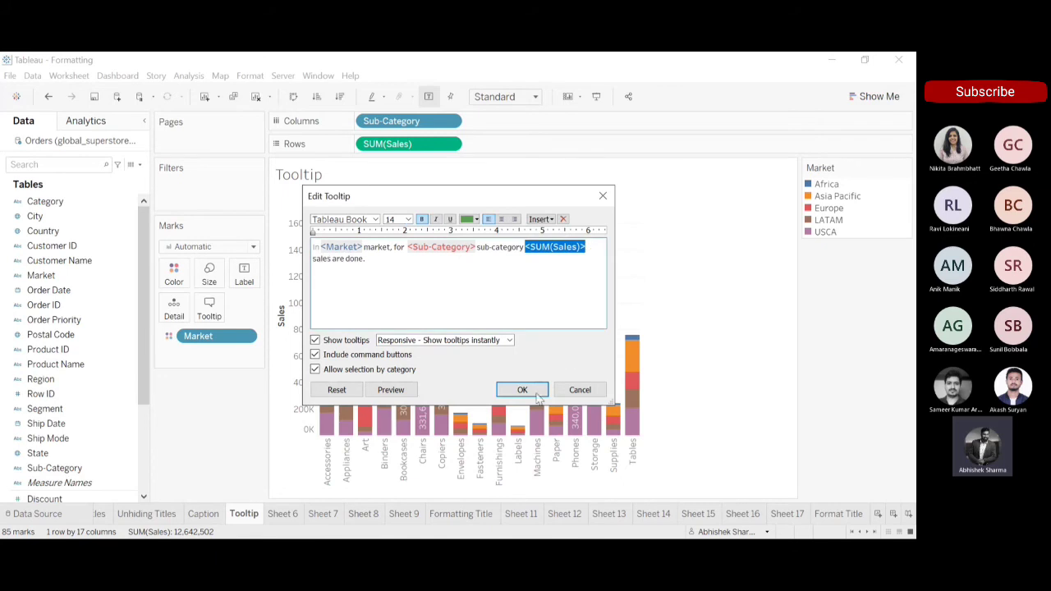
Insert a $ sign before <SUM(Sales)> in the tooltip text and set it in Tableau Medium, size 14.
left_click(523, 390)
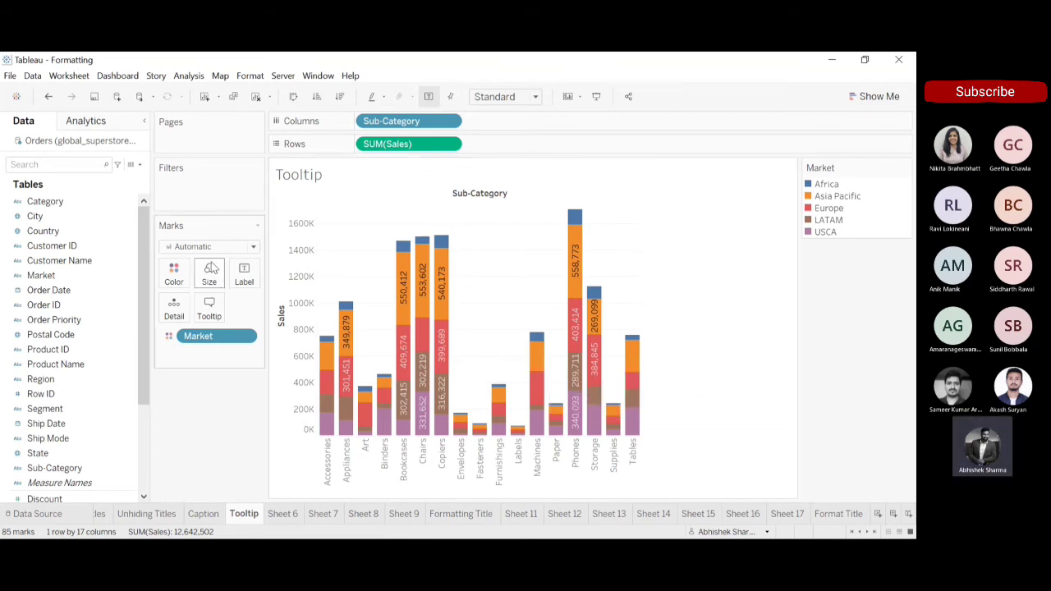
left_click(219, 308)
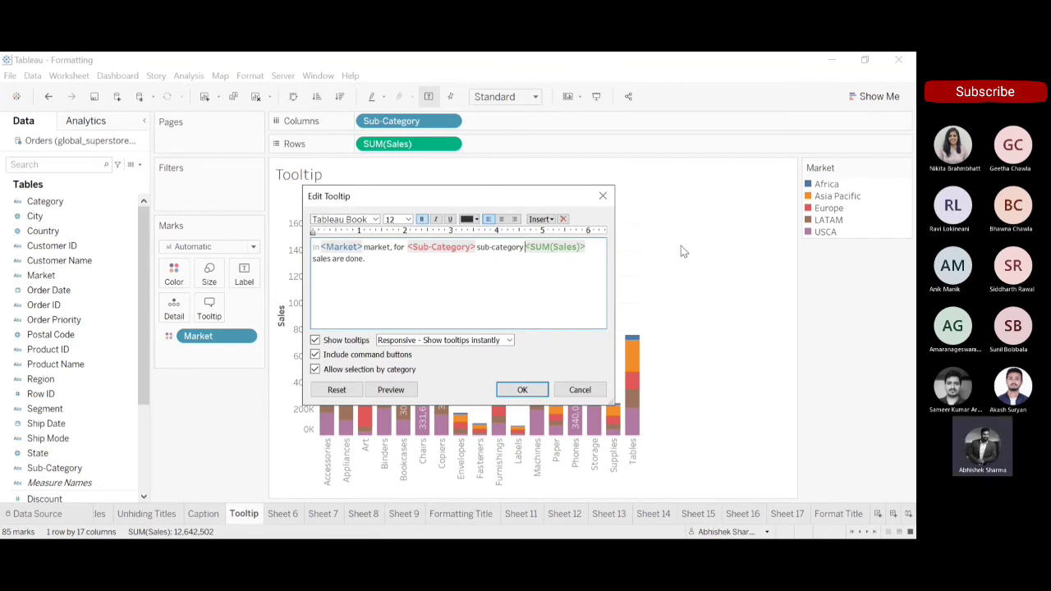
type("$")
key("shift+Left")
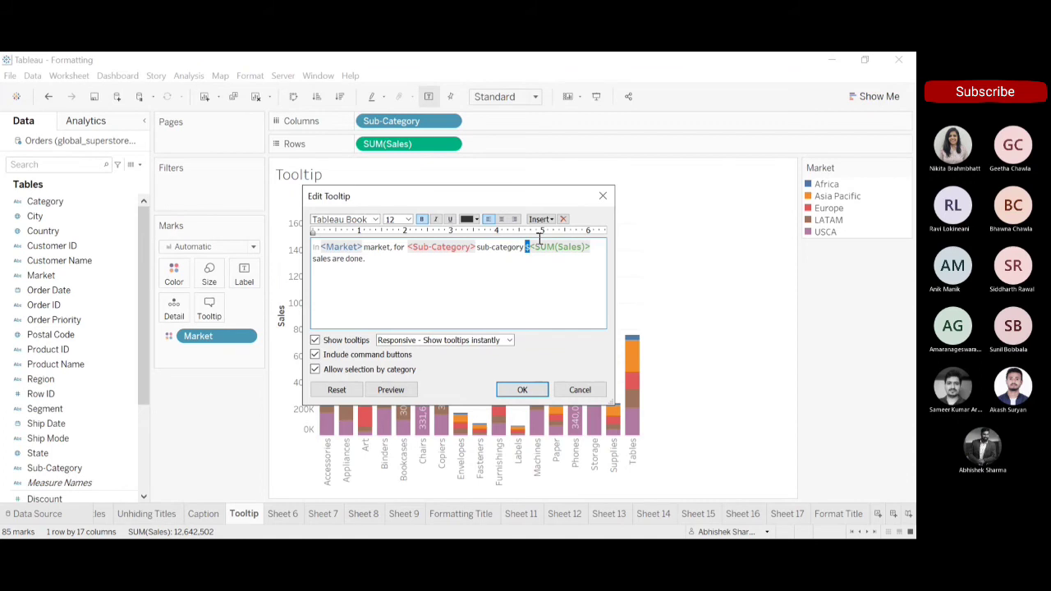
left_click(374, 220)
left_click(359, 271)
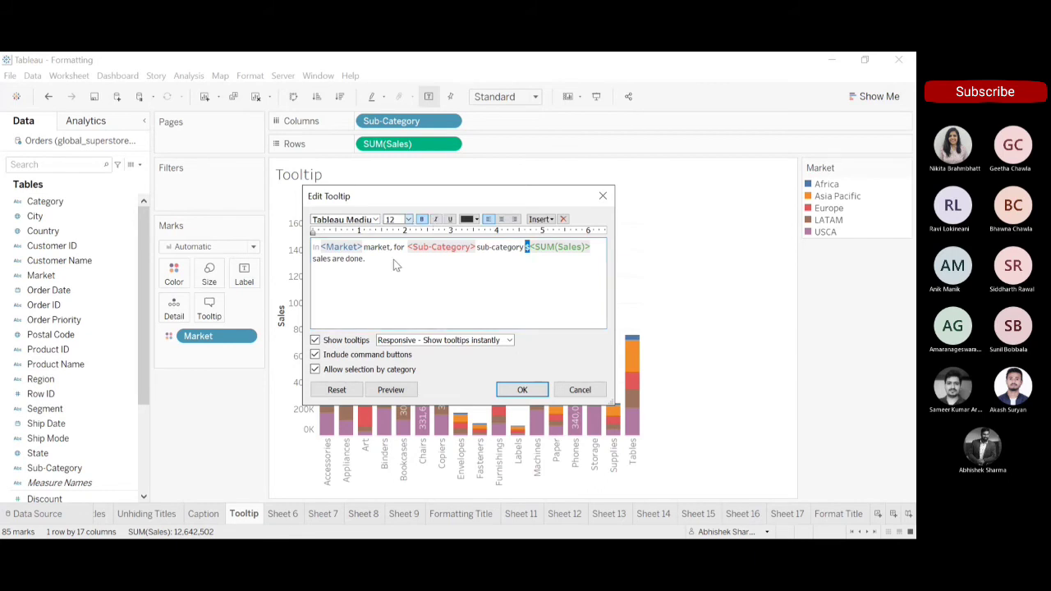
left_click(393, 263)
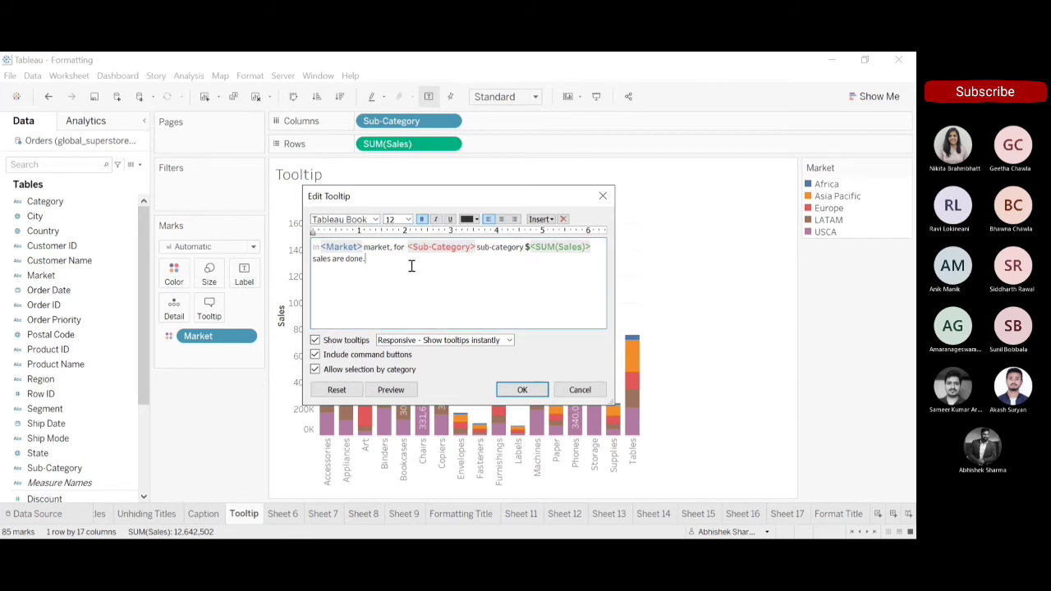
Colour the $ sign before <SUM(Sales)> in the tooltip teal.
left_click(477, 221)
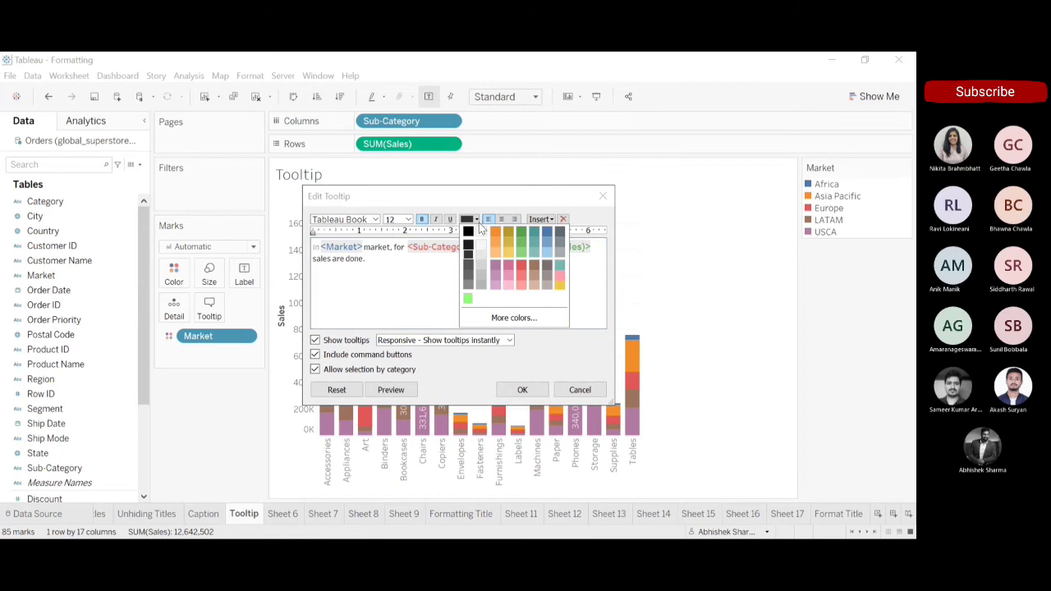
left_click(523, 236)
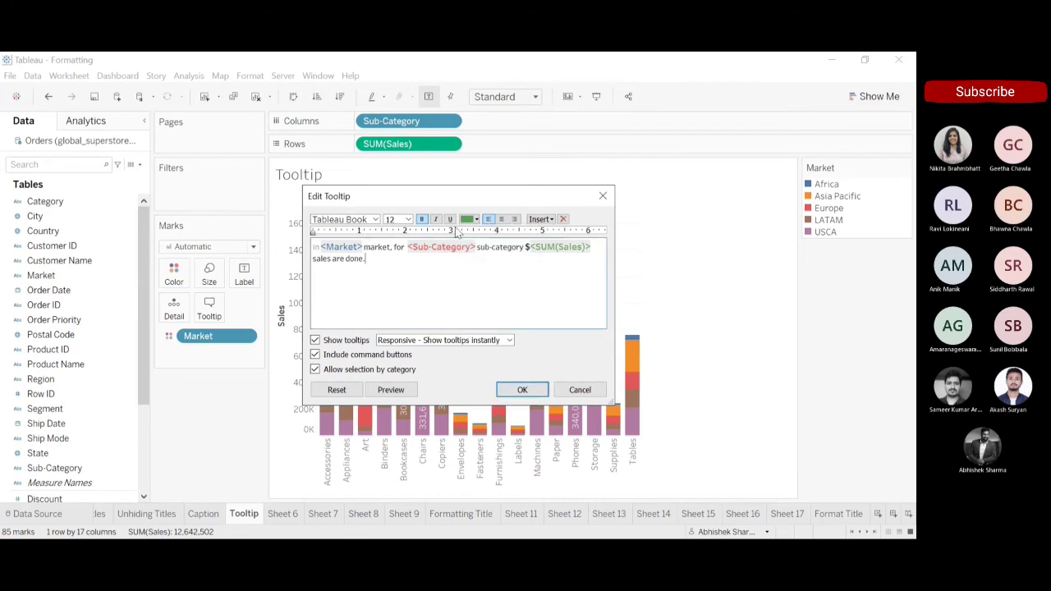
left_click_drag(526, 246, 531, 247)
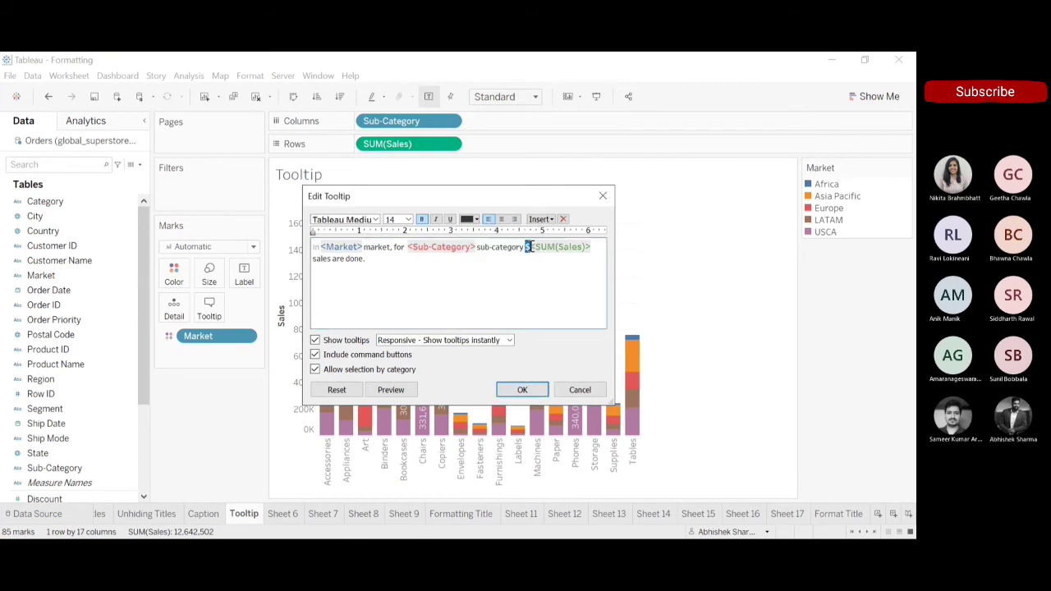
left_click(476, 220)
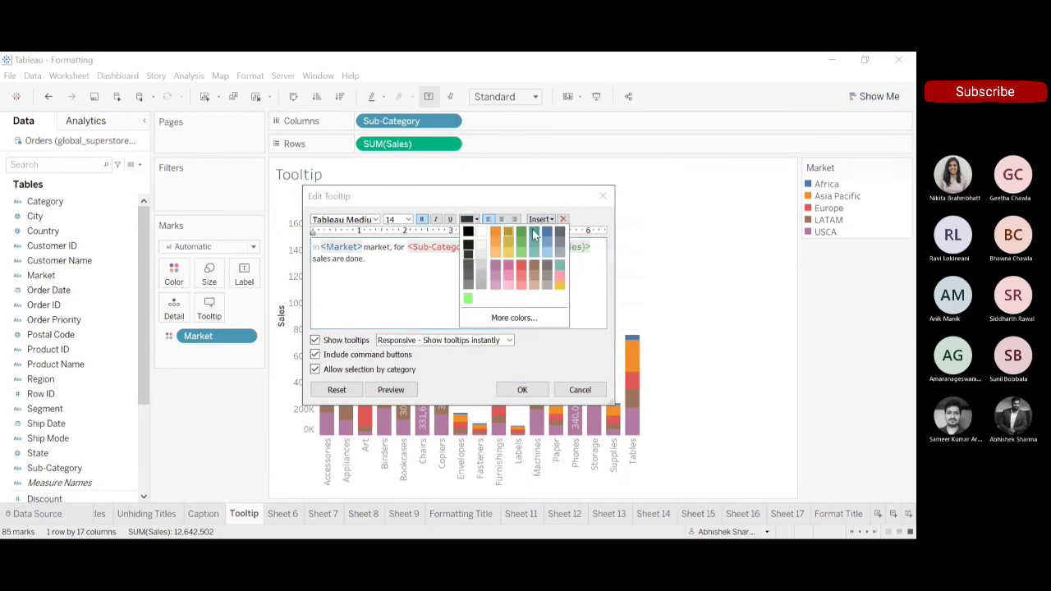
left_click(536, 234)
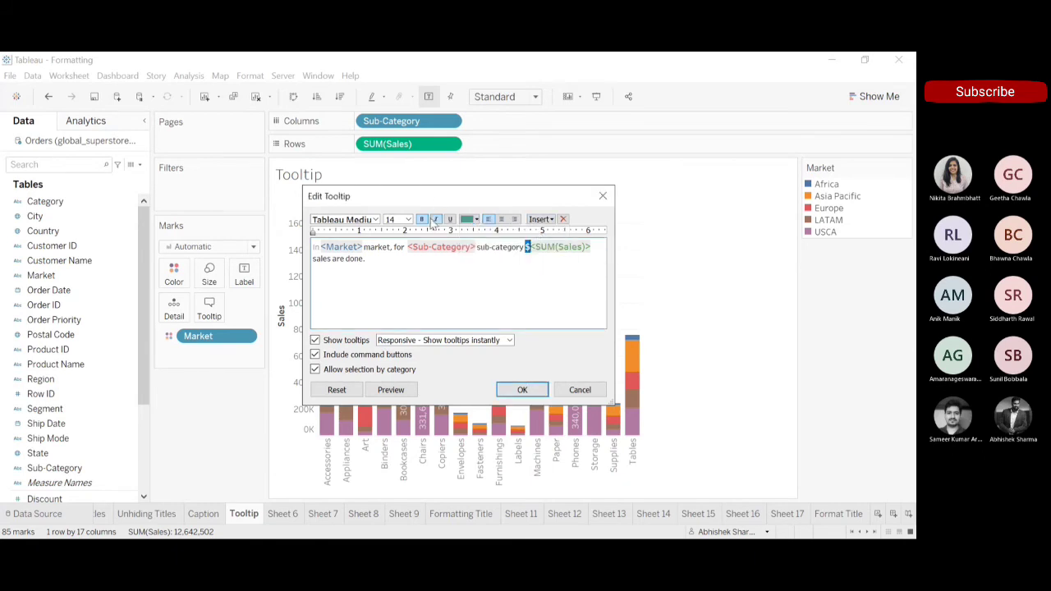
Set the opening word "In" of the tooltip in Tableau Medium, apply the edits and check a bar's tooltip.
double_click(316, 246)
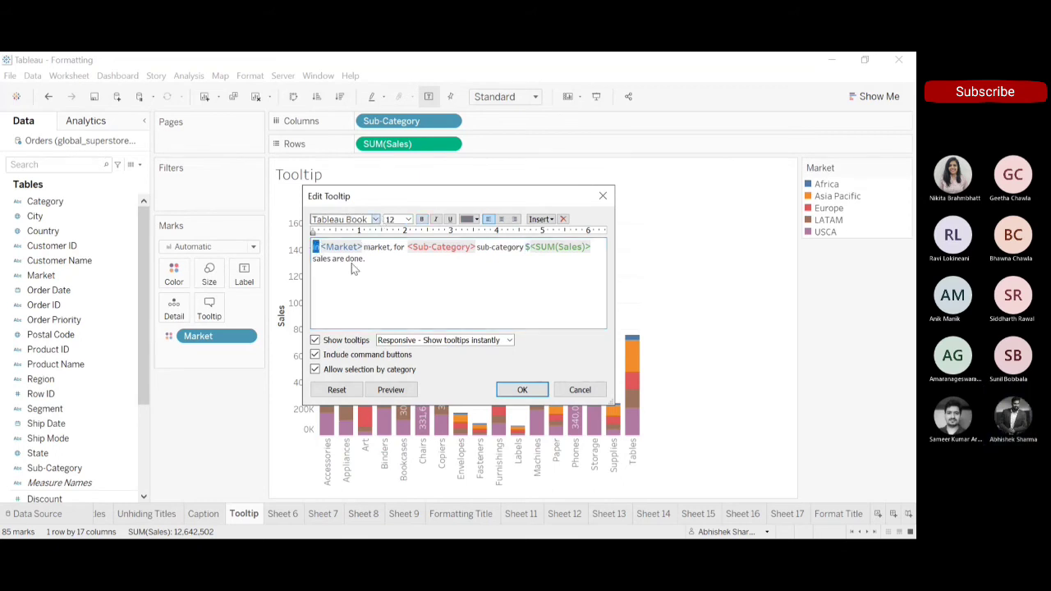
left_click(524, 391)
mouse_move(533, 365)
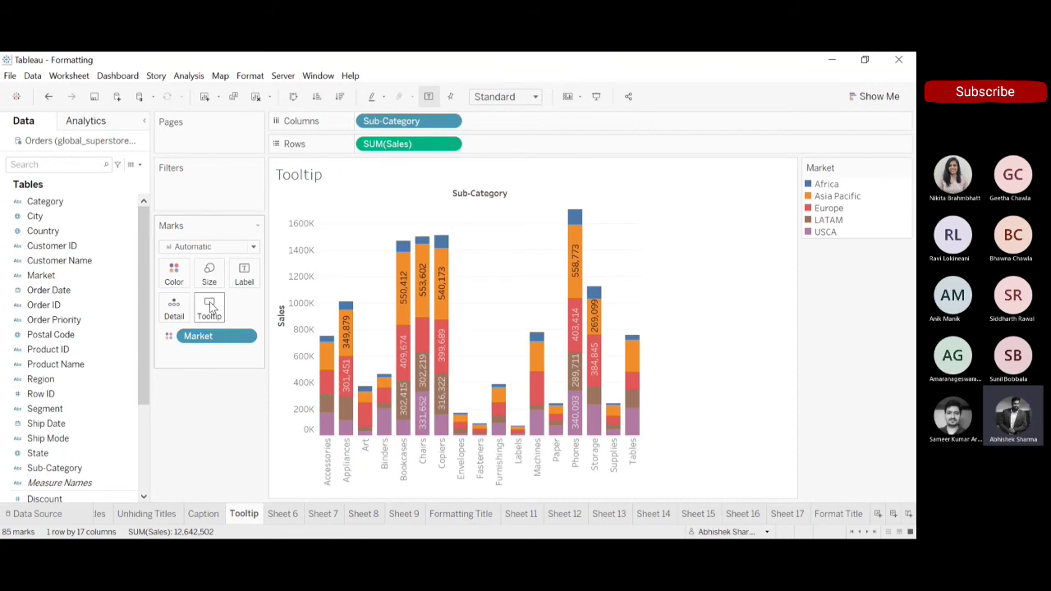
Undo the display of the mark labels, inspect a bar's tooltip without them, and redo the change.
left_click(48, 98)
mouse_move(411, 289)
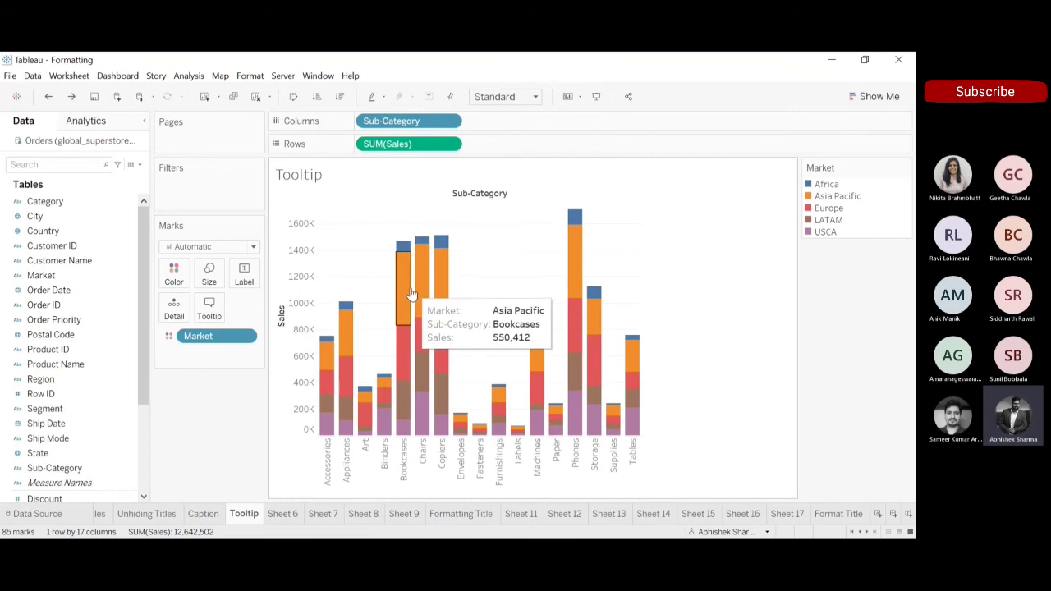
left_click(72, 97)
mouse_move(399, 282)
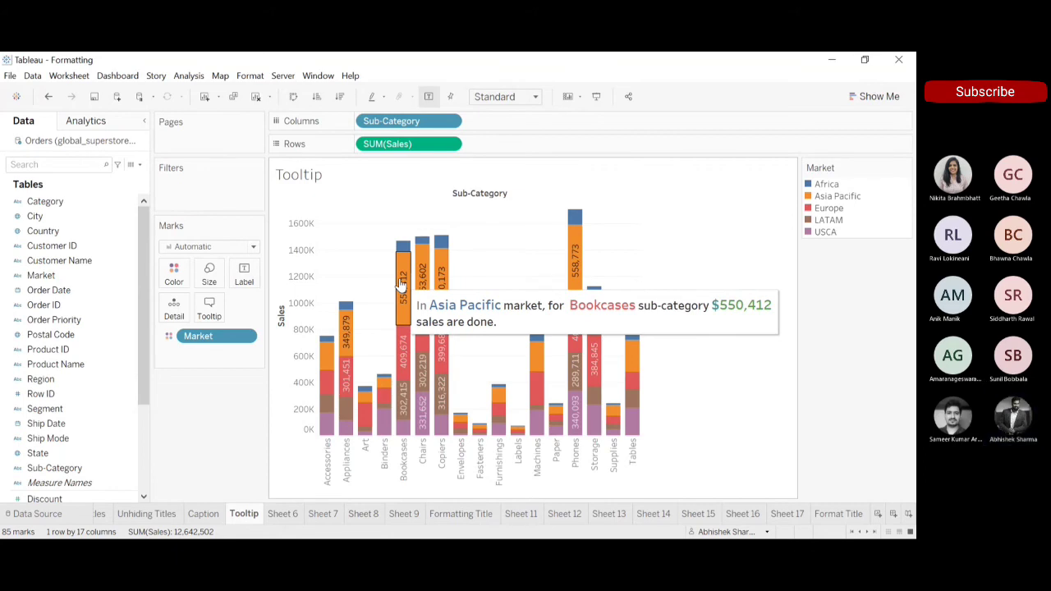
Colour the opening word "In" of the tooltip black, apply the edit and check the tooltip on the Machines bar.
left_click(210, 309)
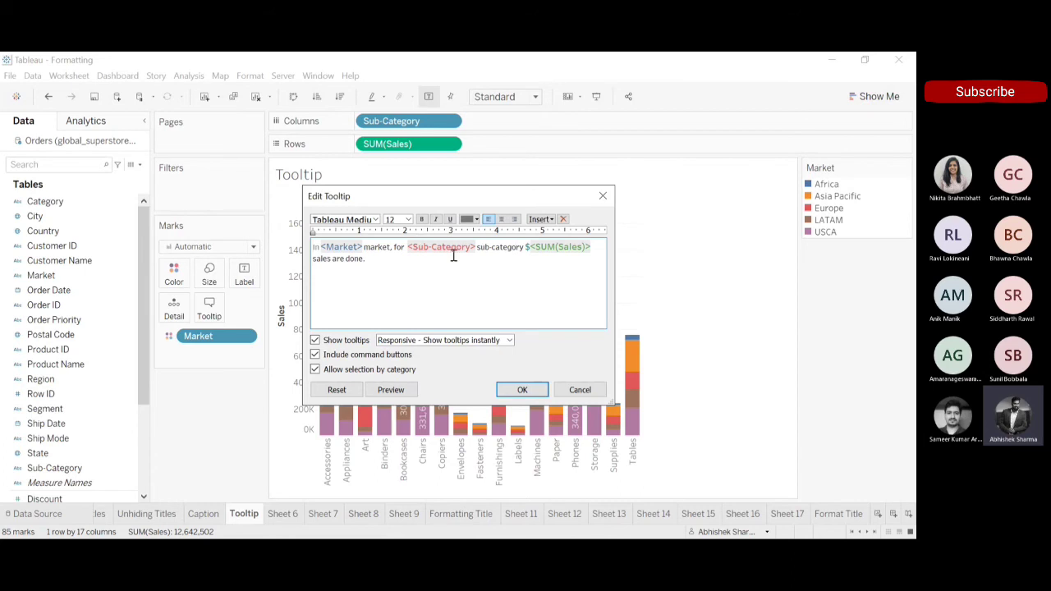
double_click(319, 250)
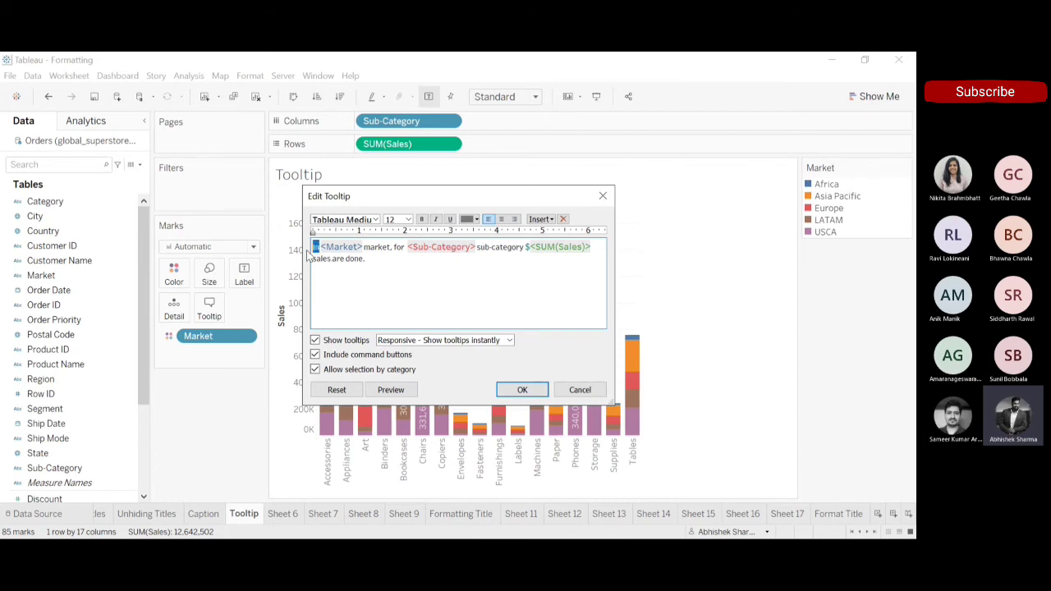
left_click(478, 219)
left_click(469, 230)
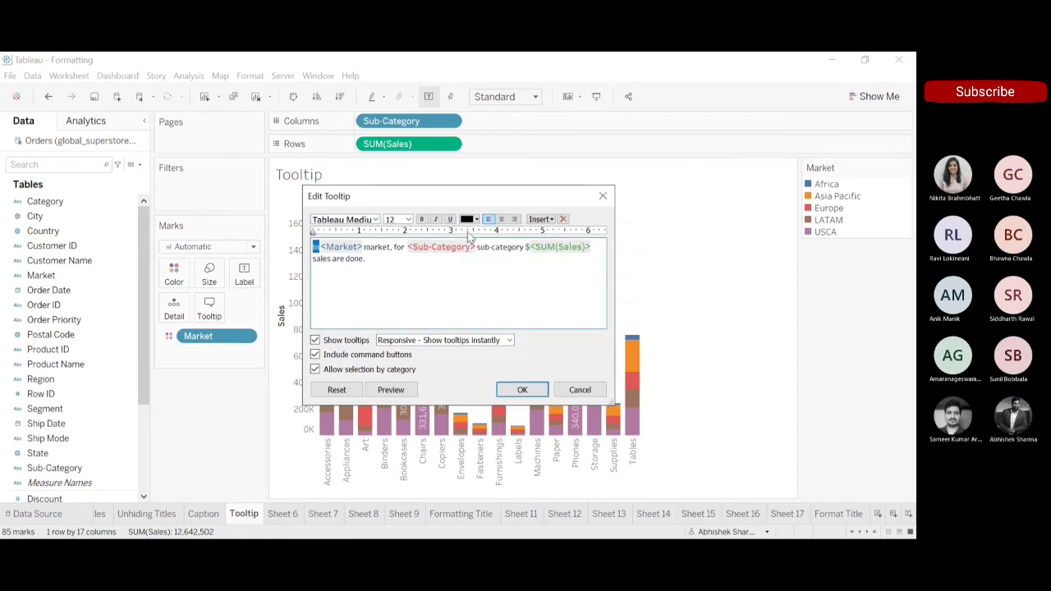
left_click(522, 390)
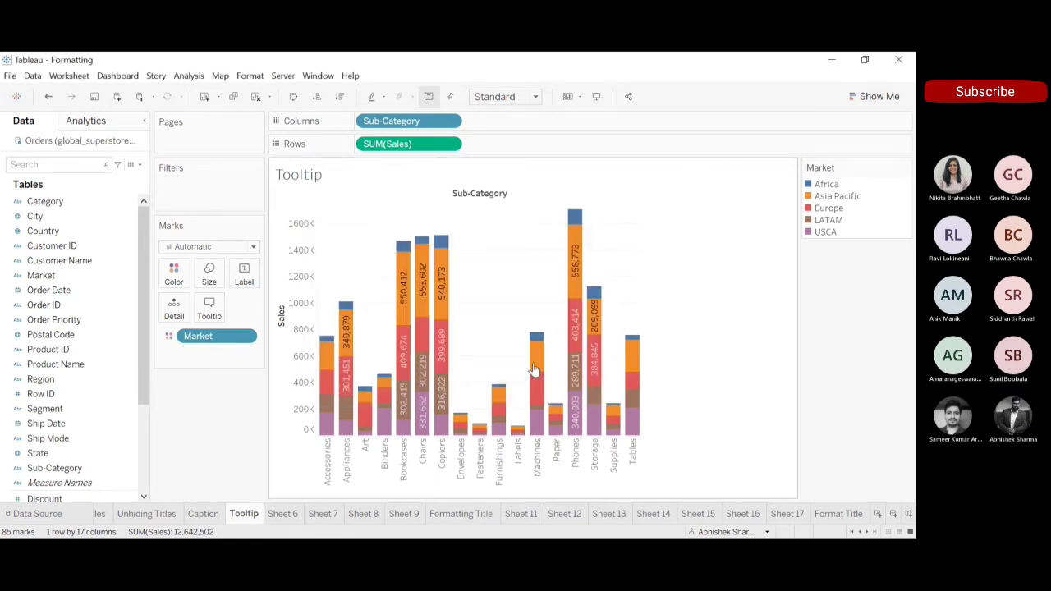
mouse_move(538, 365)
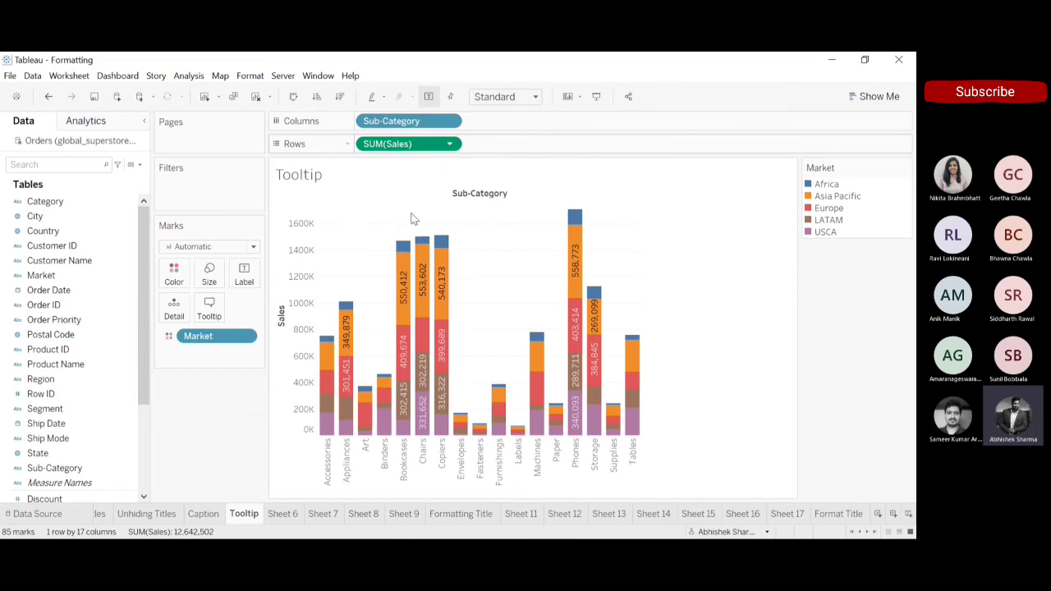
Set the default number format of the Sales measure to Currency (Custom) with $ as the prefix.
scroll(143, 380, "down", 1)
scroll(146, 465, "down", 4)
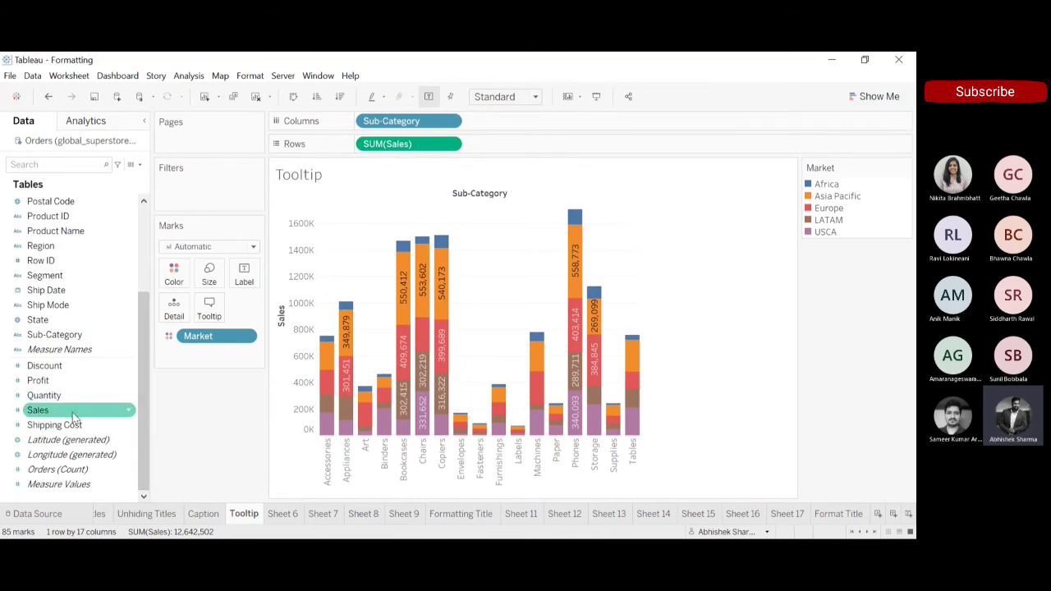
left_click(132, 413)
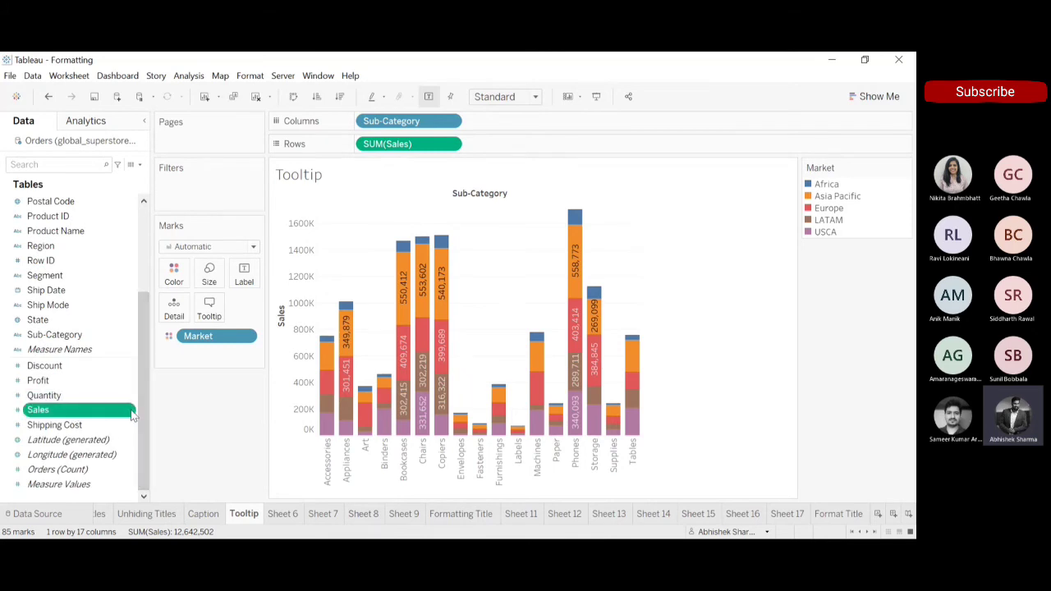
left_click(100, 417)
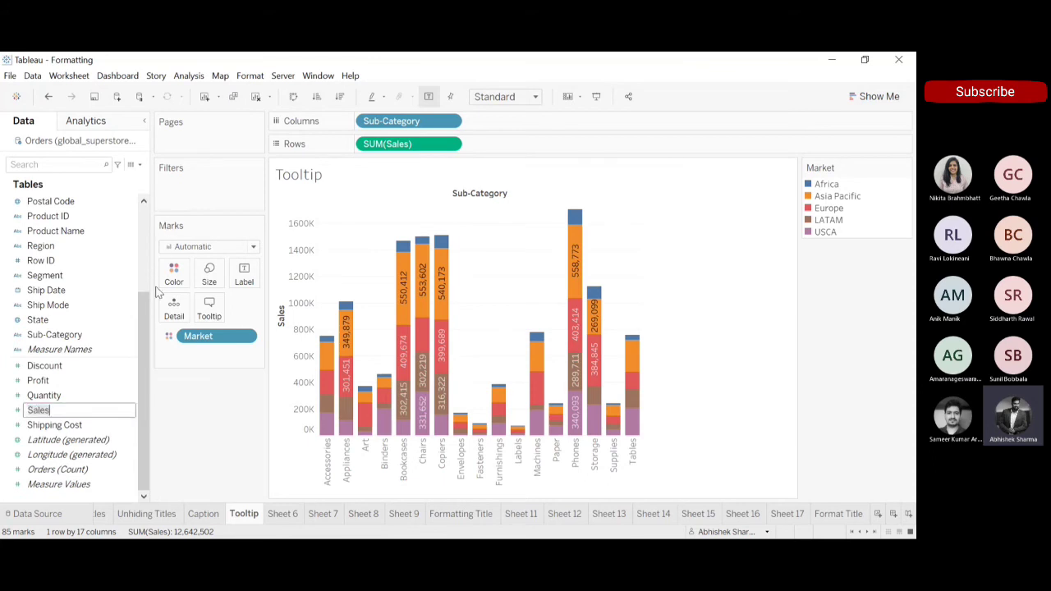
left_click(267, 369)
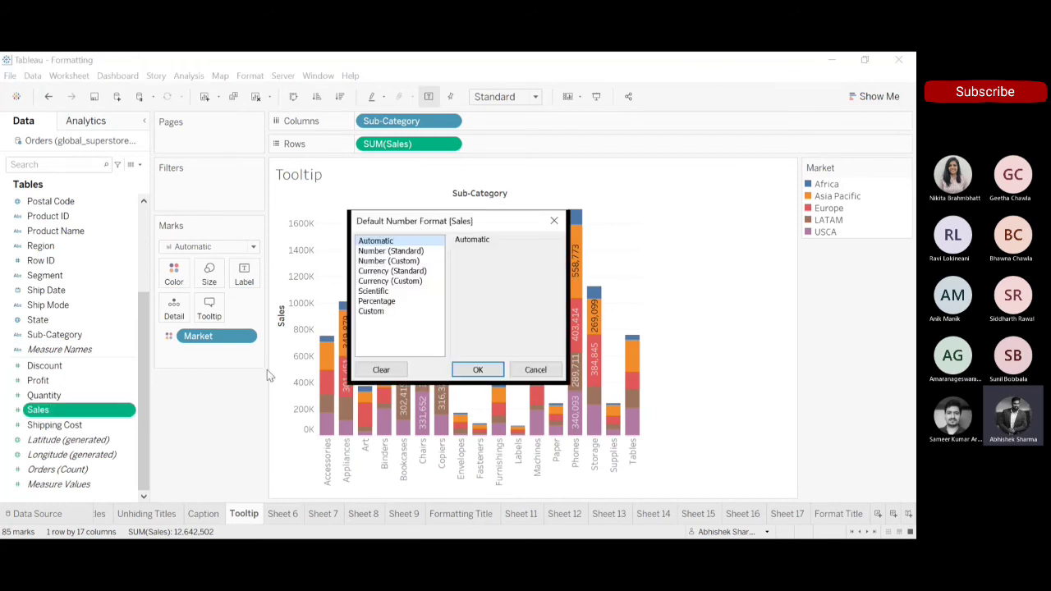
left_click(392, 272)
left_click(393, 261)
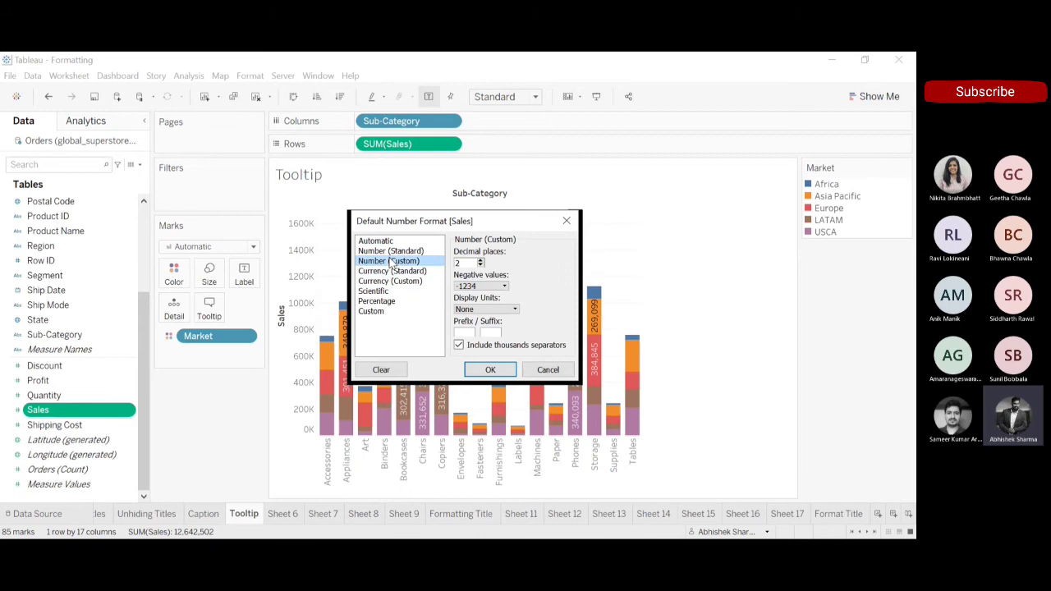
left_click(391, 281)
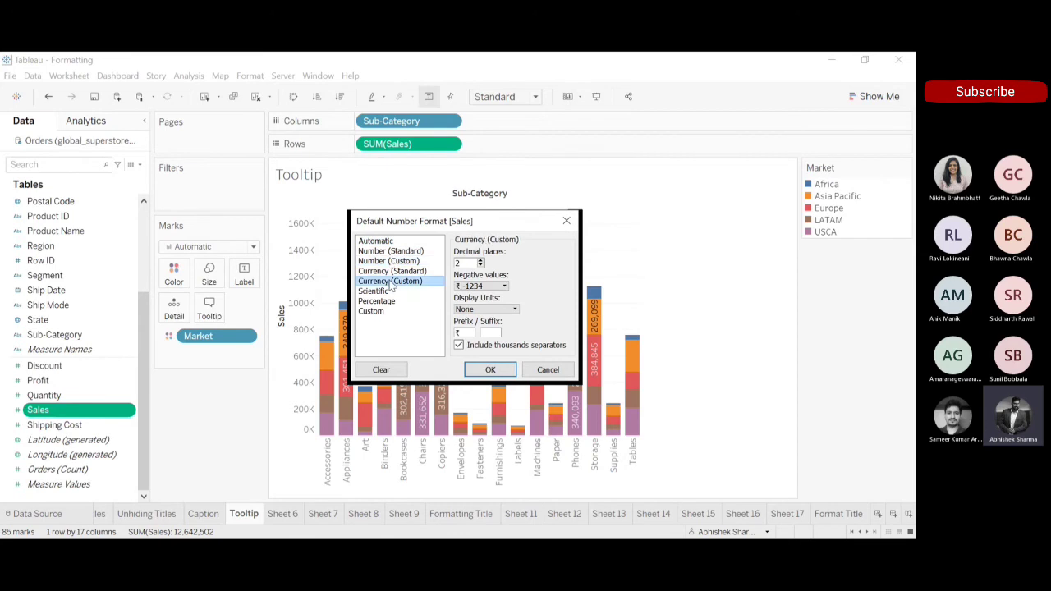
double_click(468, 334)
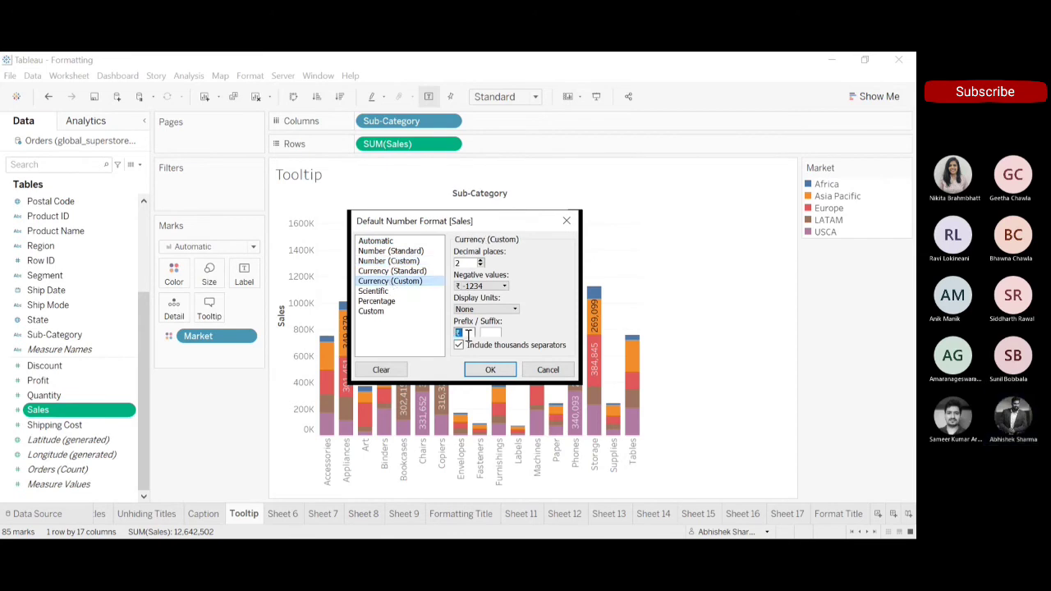
type("$")
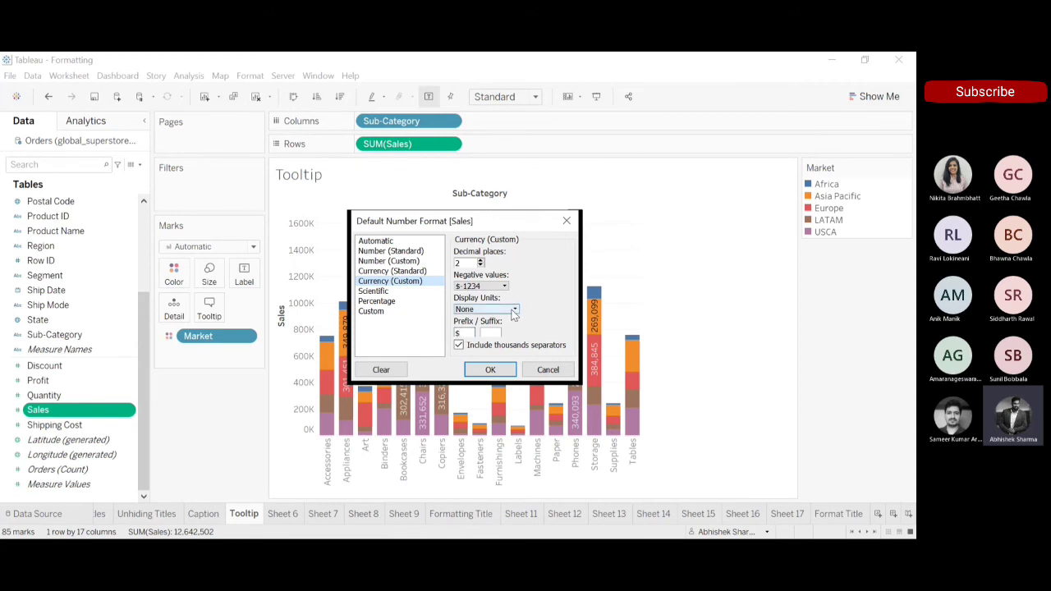
Show negative Sales values as ($1234), set the decimal places to 0 and apply the default number format.
left_click(507, 288)
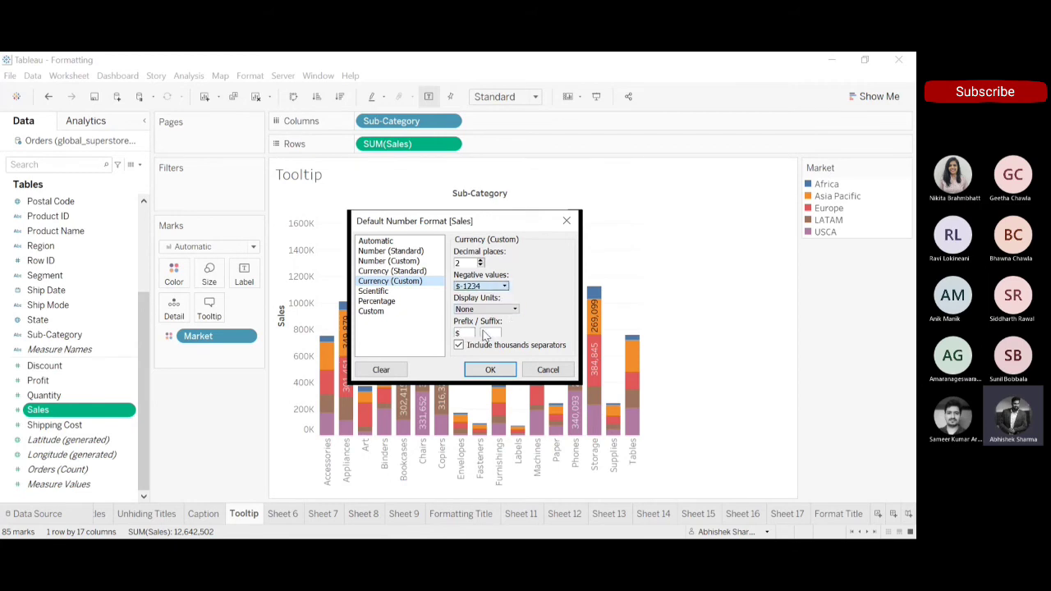
left_click(486, 307)
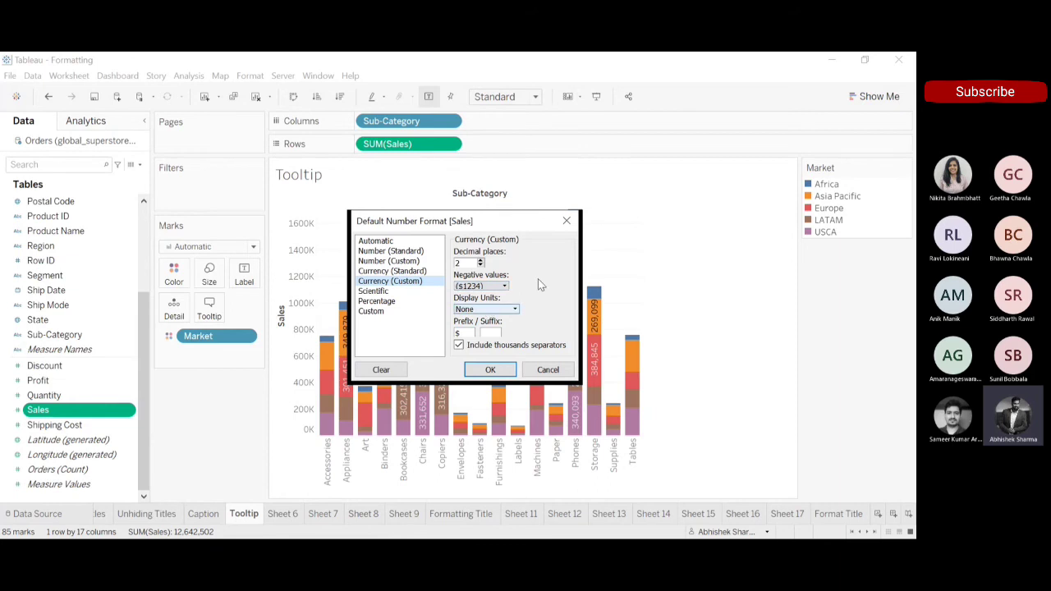
left_click(482, 265)
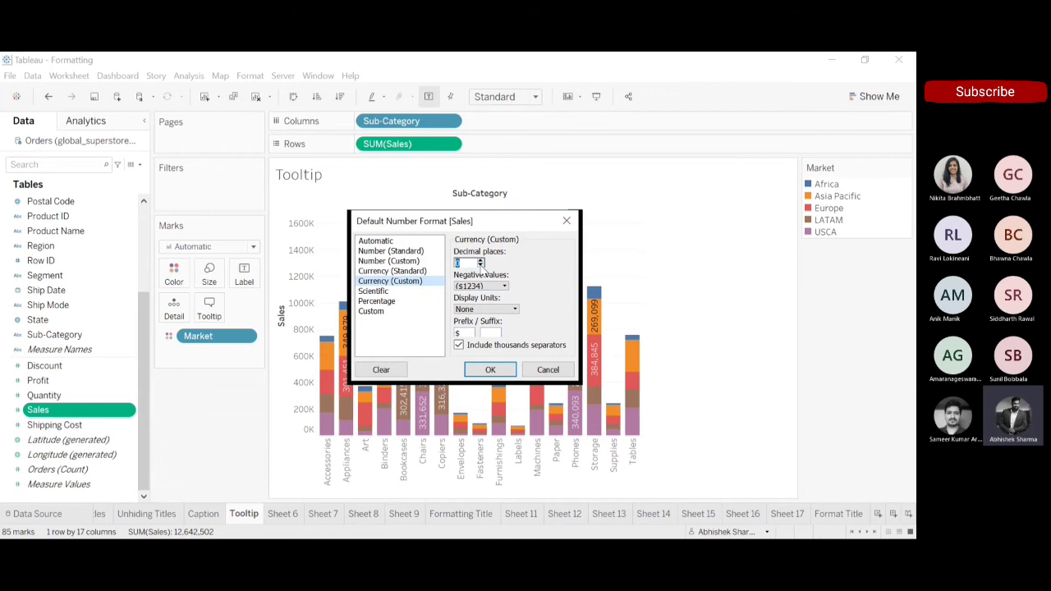
left_click(490, 370)
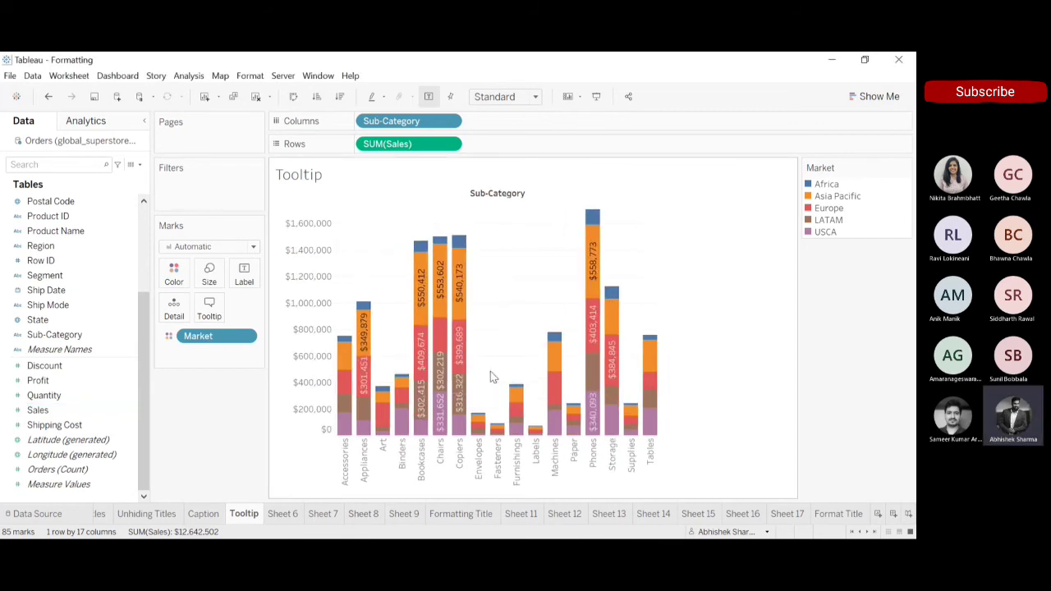
mouse_move(462, 304)
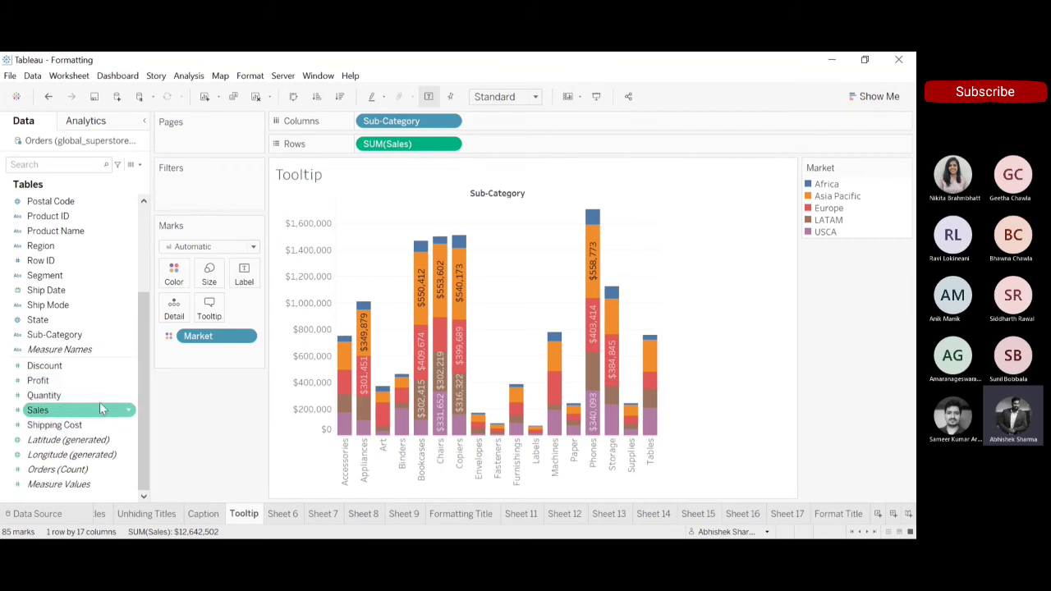
Create a new worksheet, plot Sales on Rows and show the mark labels.
left_click(131, 413)
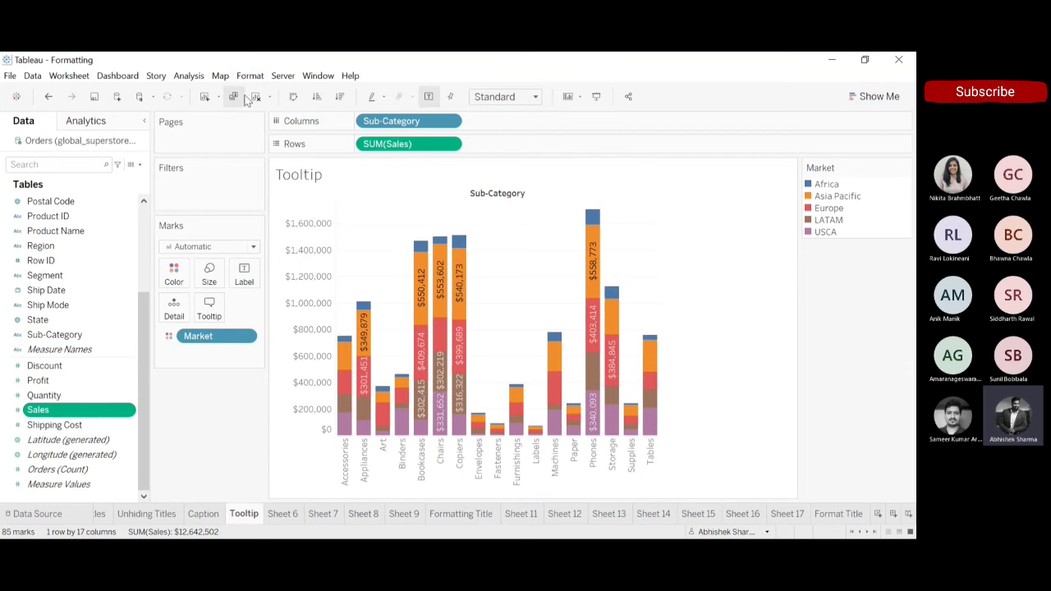
left_click(205, 96)
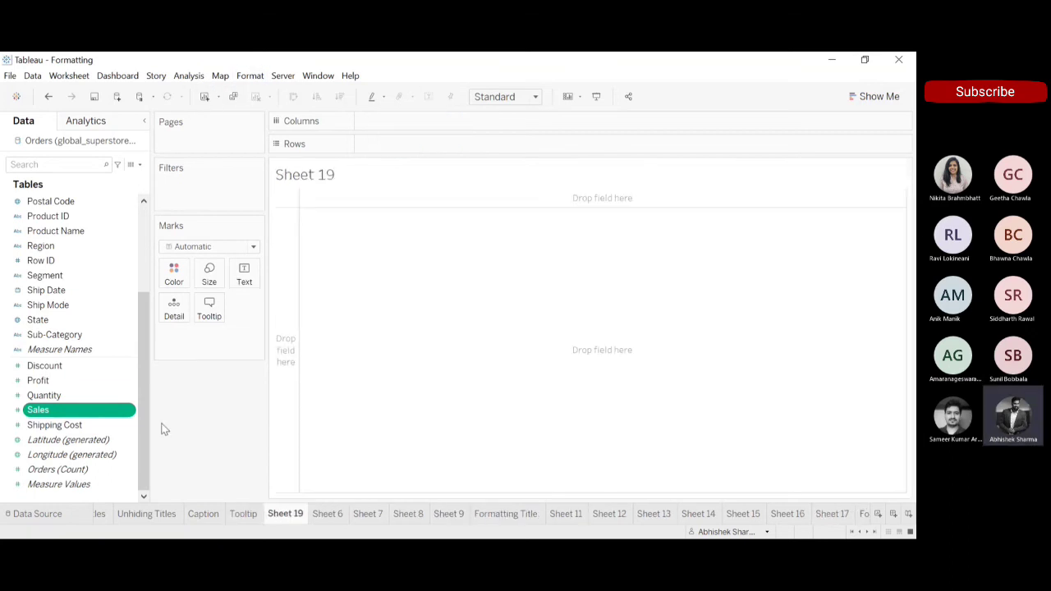
mouse_move(92, 409)
left_mouse_down()
mouse_move(469, 137)
mouse_move(450, 145)
left_mouse_up()
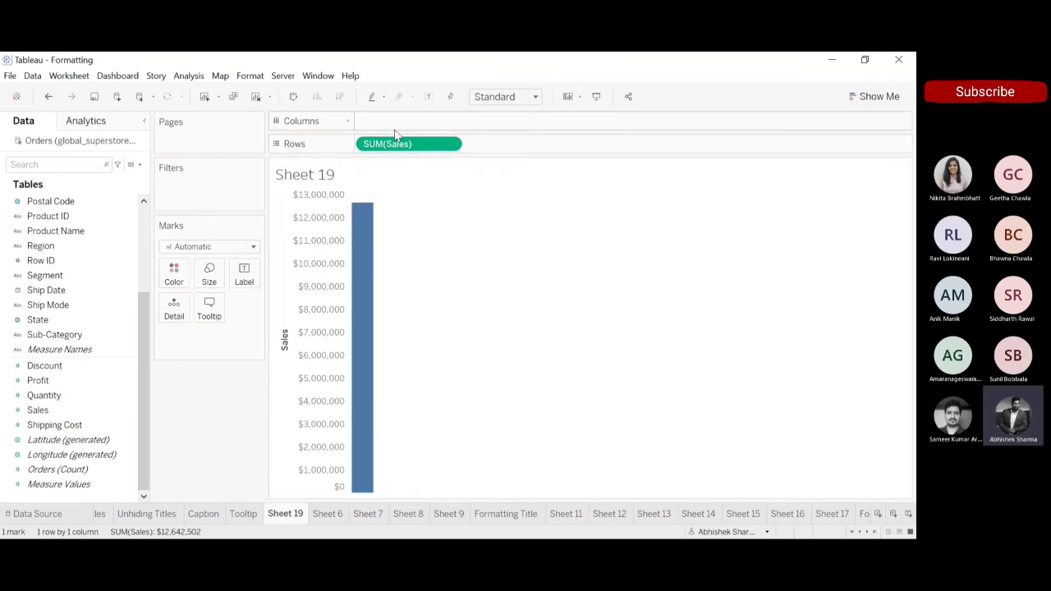
left_click(429, 97)
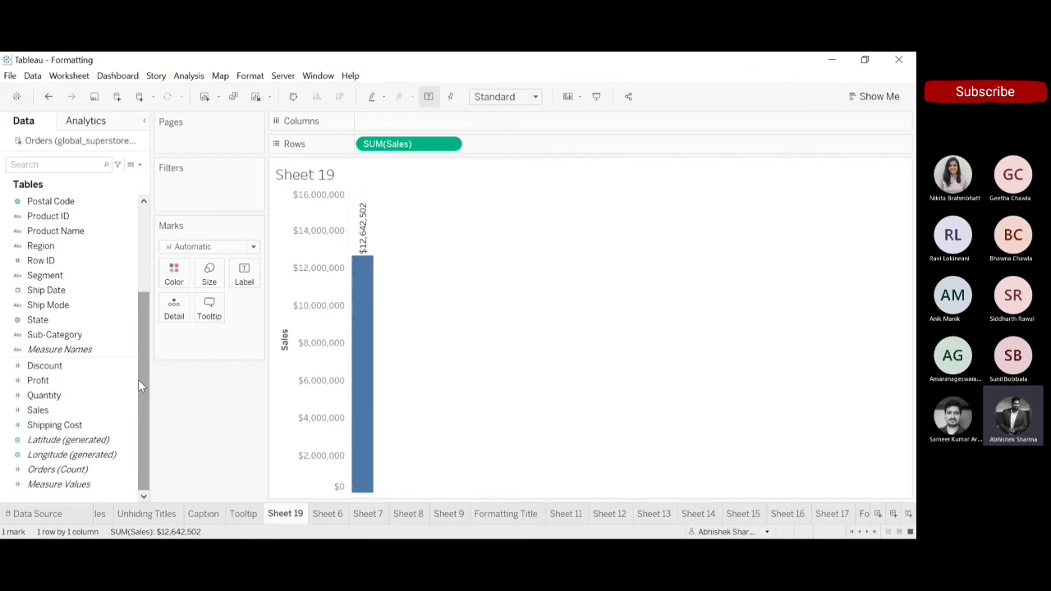
Break Sales down by Market and swap rows and columns to get horizontal bars.
left_click_drag(138, 380, 143, 170)
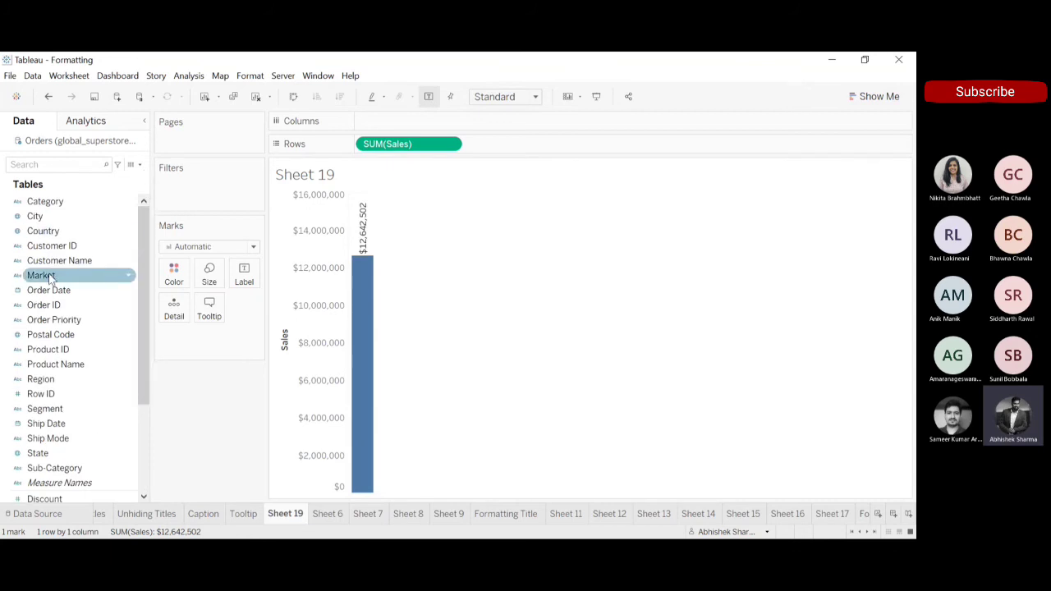
left_click_drag(51, 278, 405, 119)
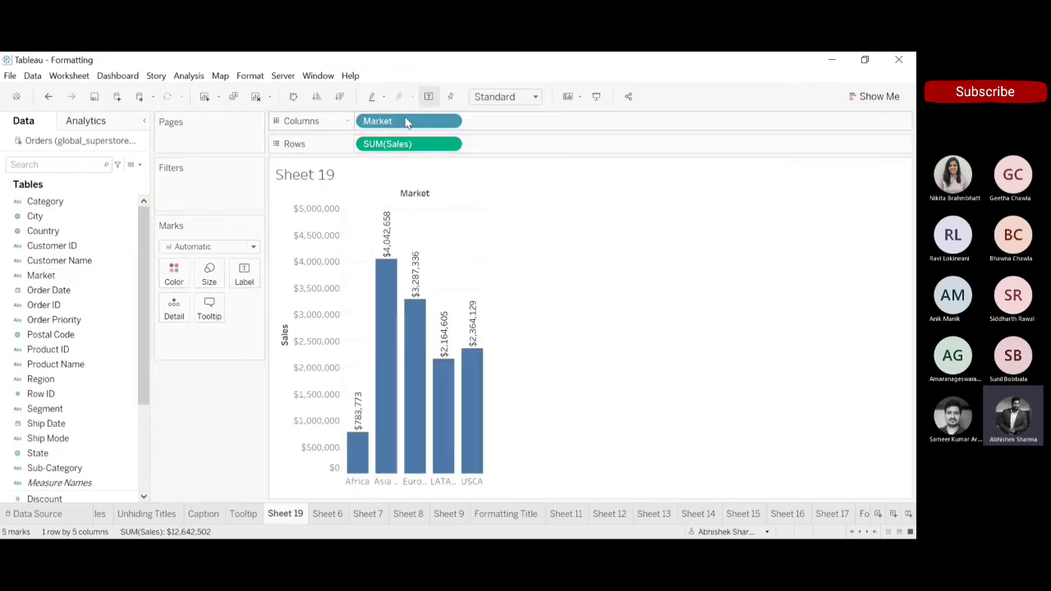
left_click(294, 97)
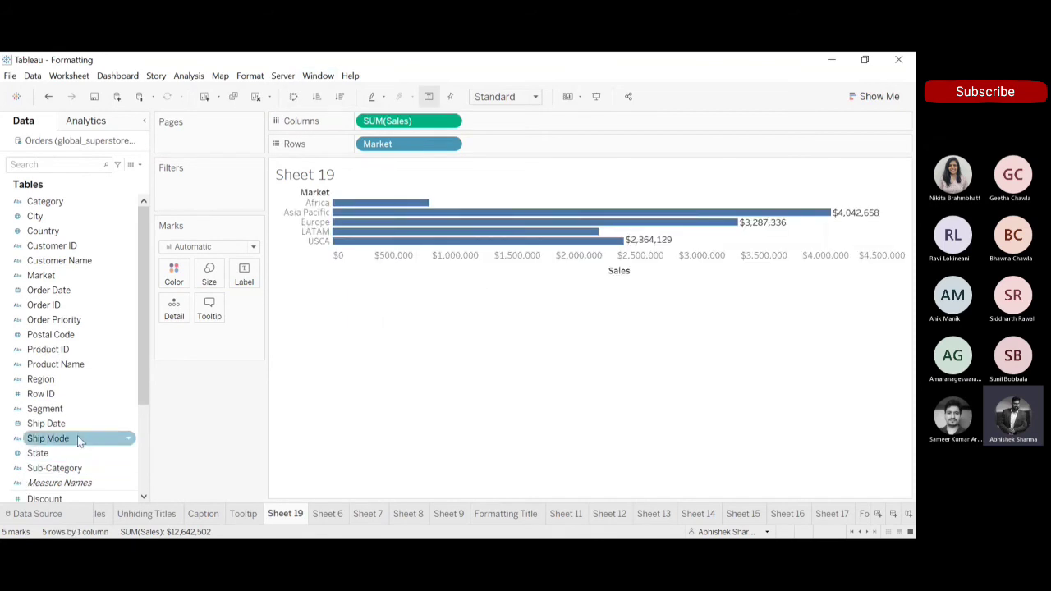
On the Tooltip sheet, try Profit beside Sales on Rows, check the Asia Pacific Copiers tooltip and remove Profit.
left_click_drag(140, 345, 141, 470)
left_click(105, 411)
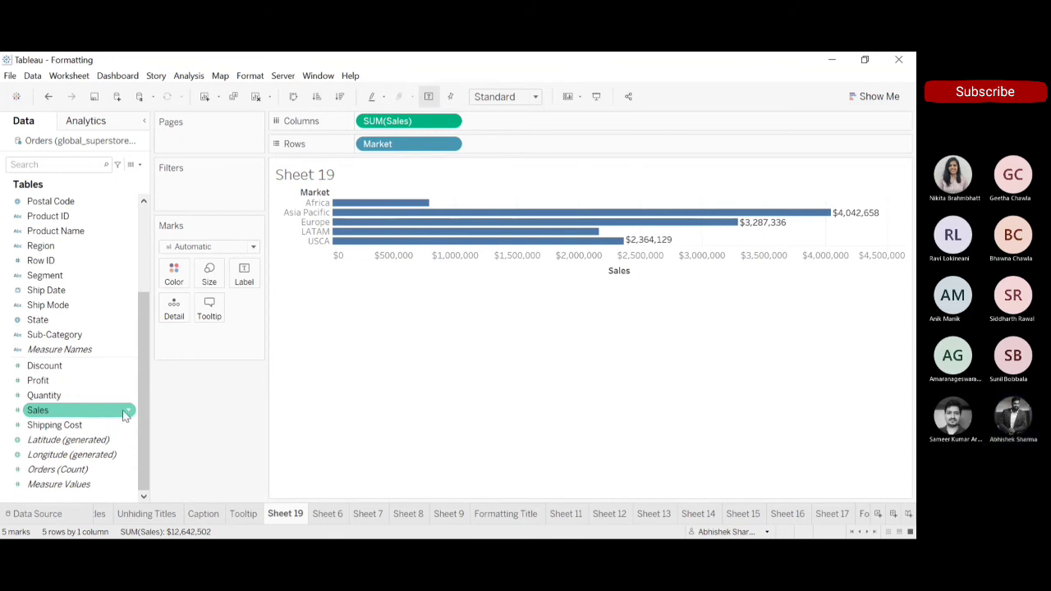
left_click(243, 514)
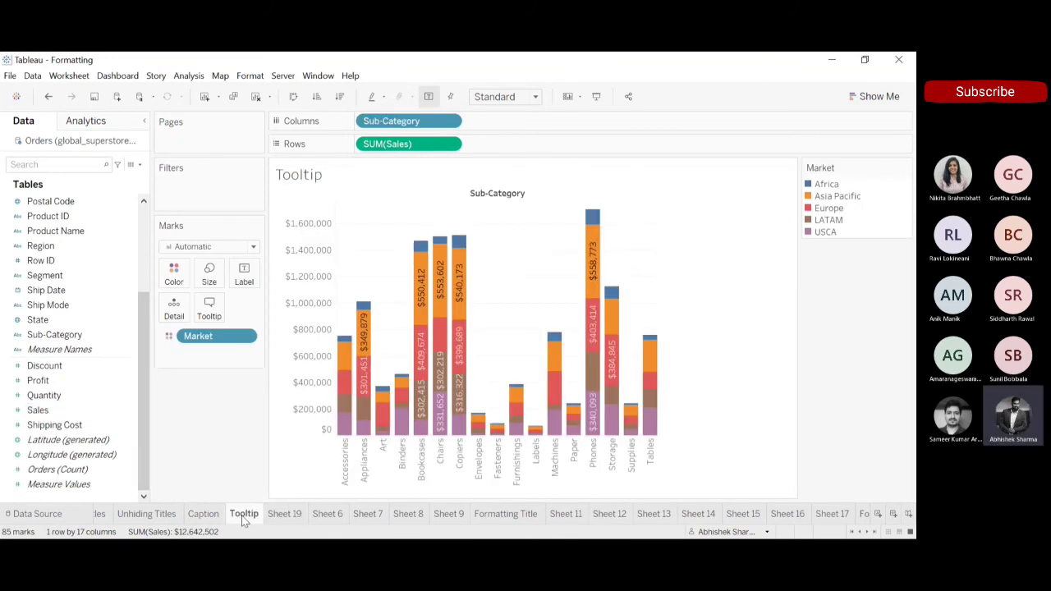
left_click(106, 396)
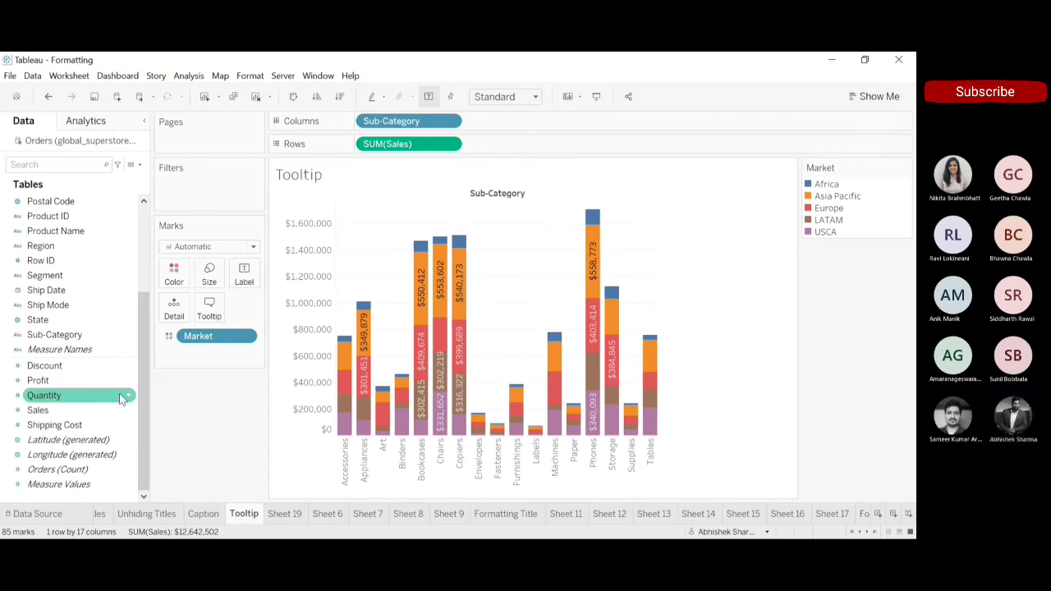
left_click(127, 411)
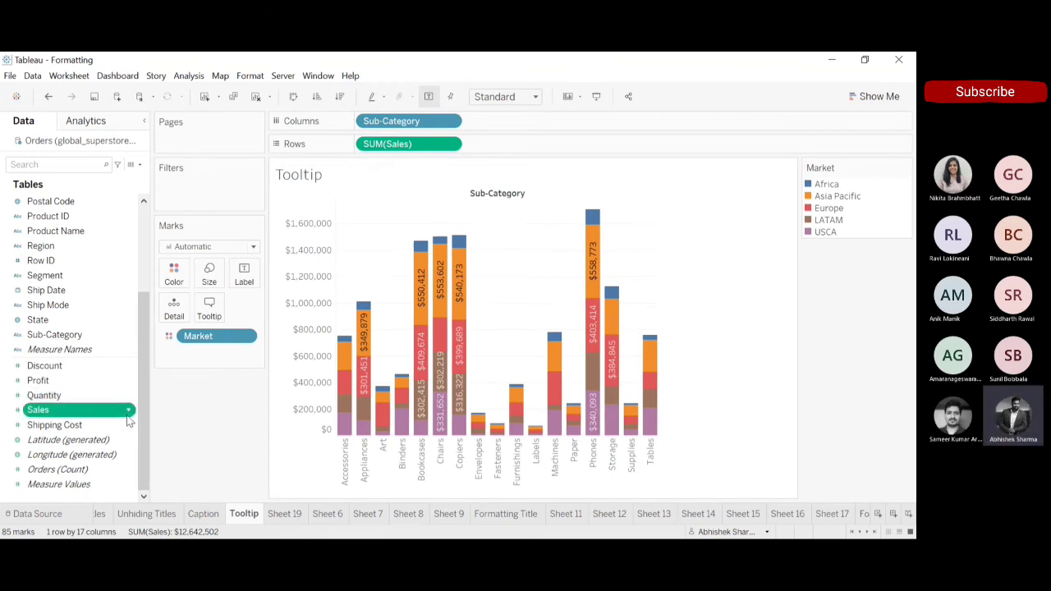
left_click(68, 381)
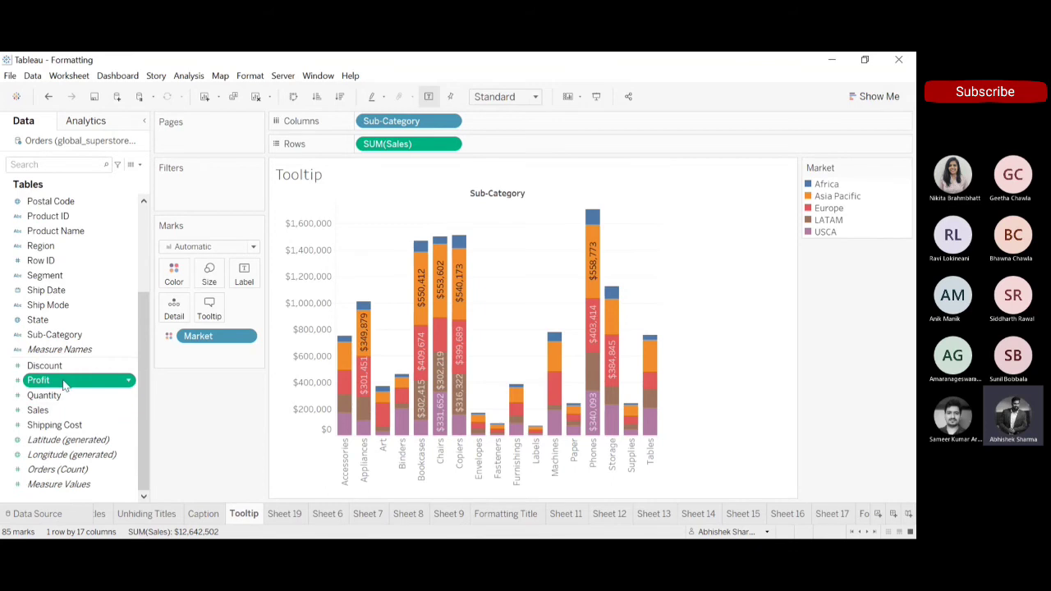
left_click_drag(64, 386, 511, 144)
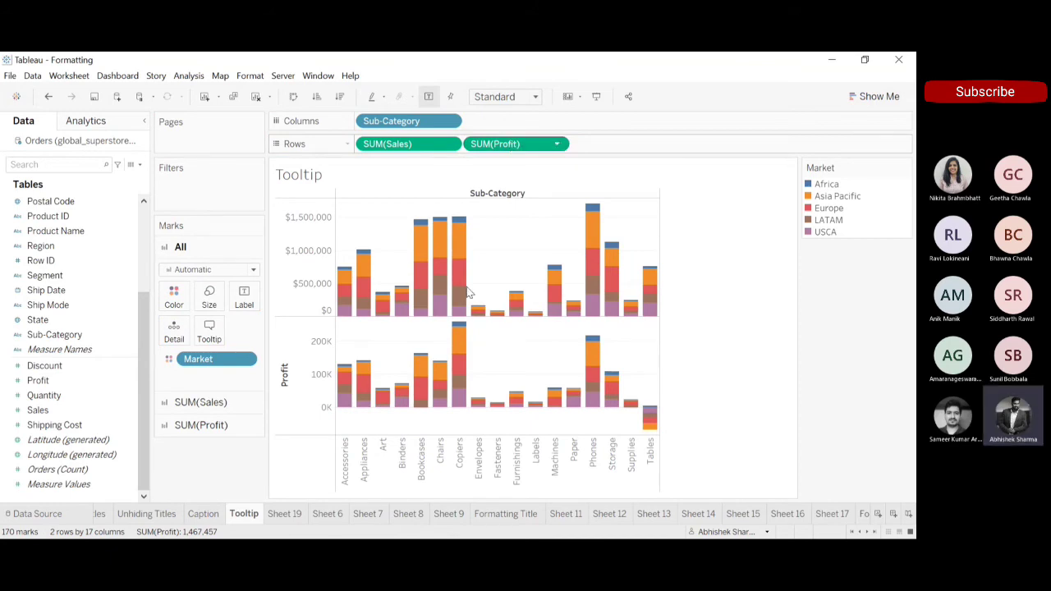
mouse_move(461, 346)
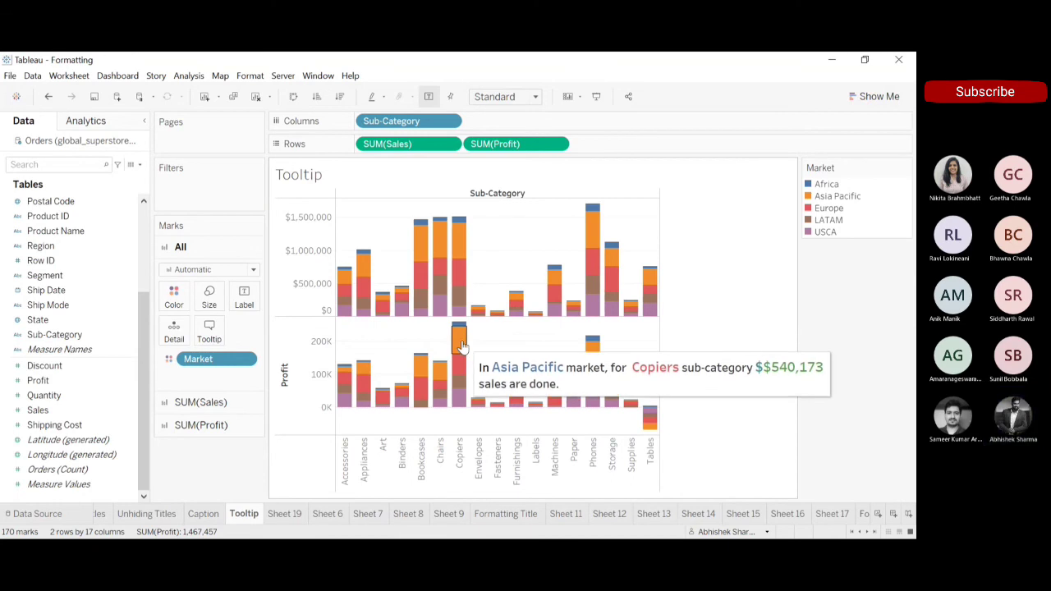
left_click_drag(489, 143, 435, 61)
Replace Sales with Profit on the Columns shelf of Sheet 19.
left_click(288, 513)
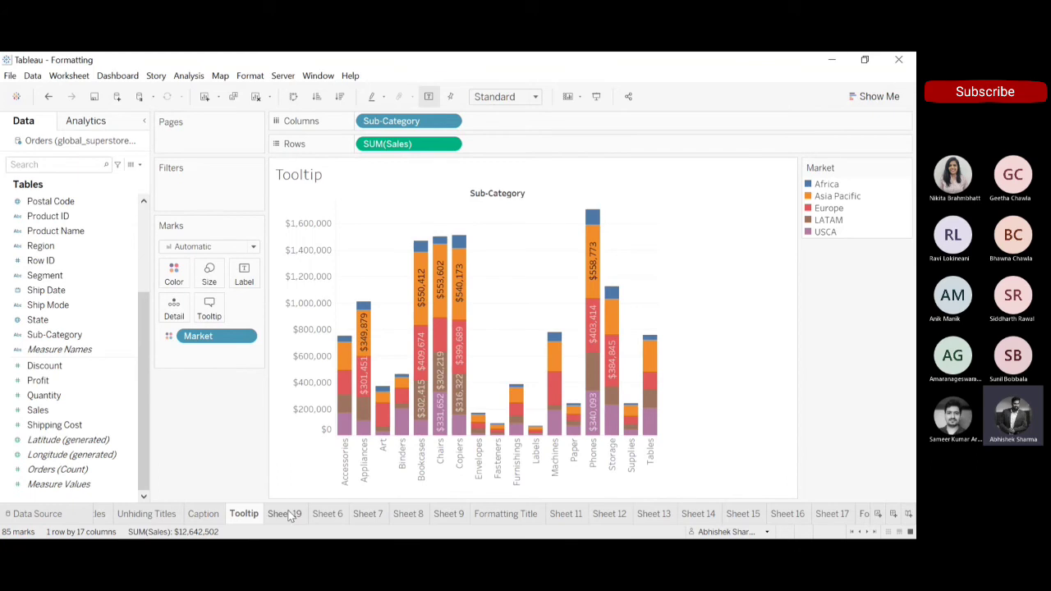
left_click_drag(382, 121, 274, 55)
left_click_drag(57, 380, 391, 120)
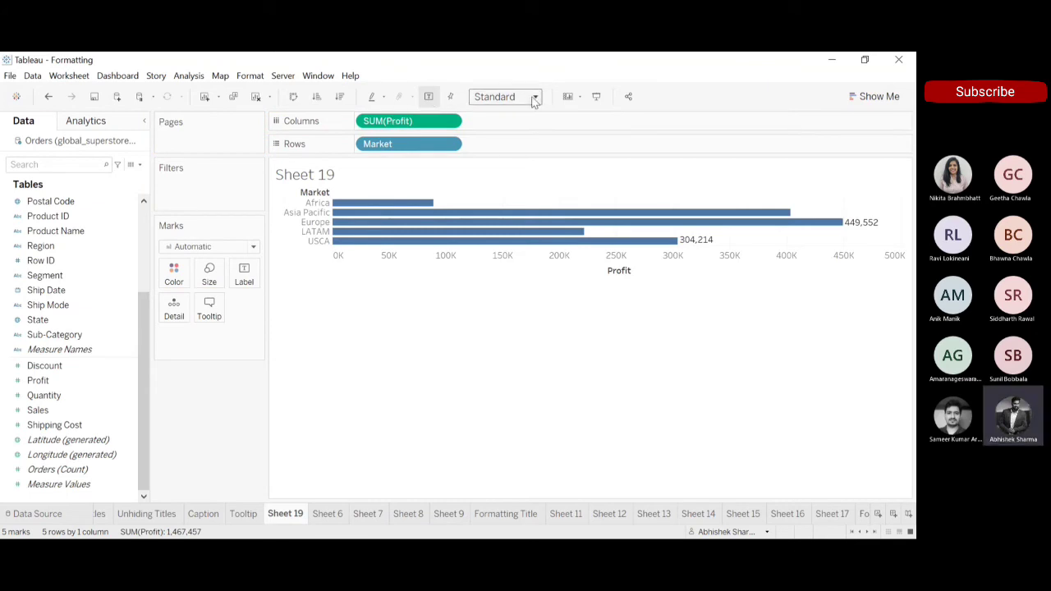
Fit the chart to Entire View and sort the markets by profit in descending order.
left_click(524, 155)
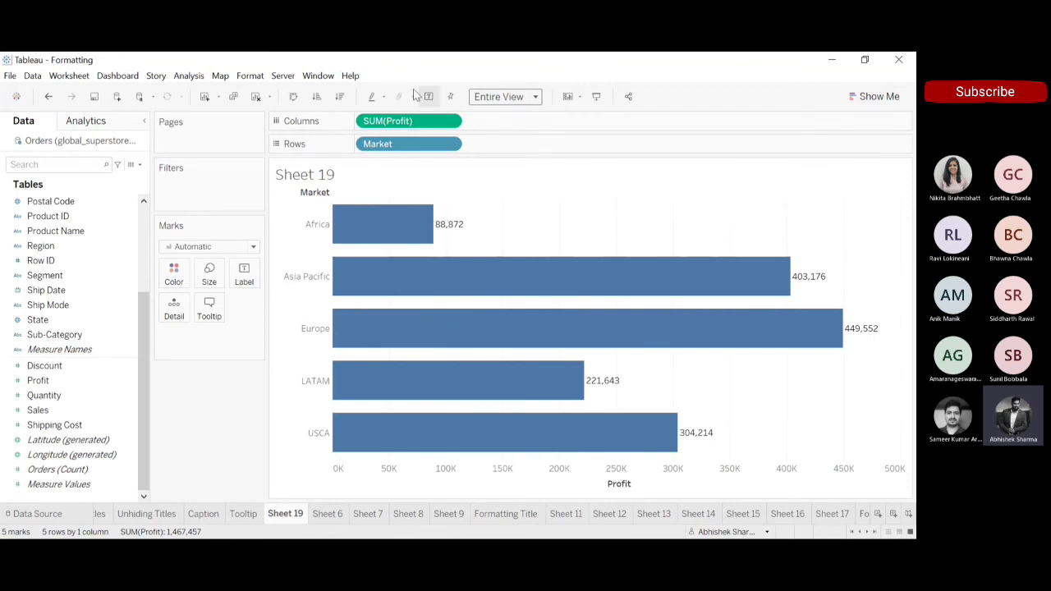
left_click(344, 99)
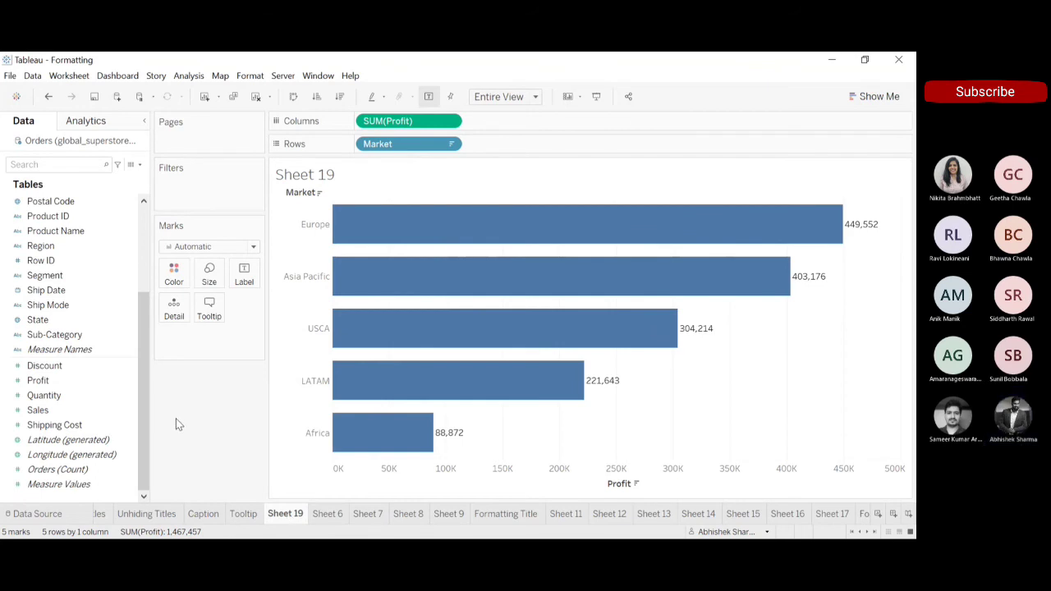
Format the pane numbers of SUM(Profit) on this sheet as Currency (Custom) with $ as the prefix.
left_click(449, 122)
left_click(414, 197)
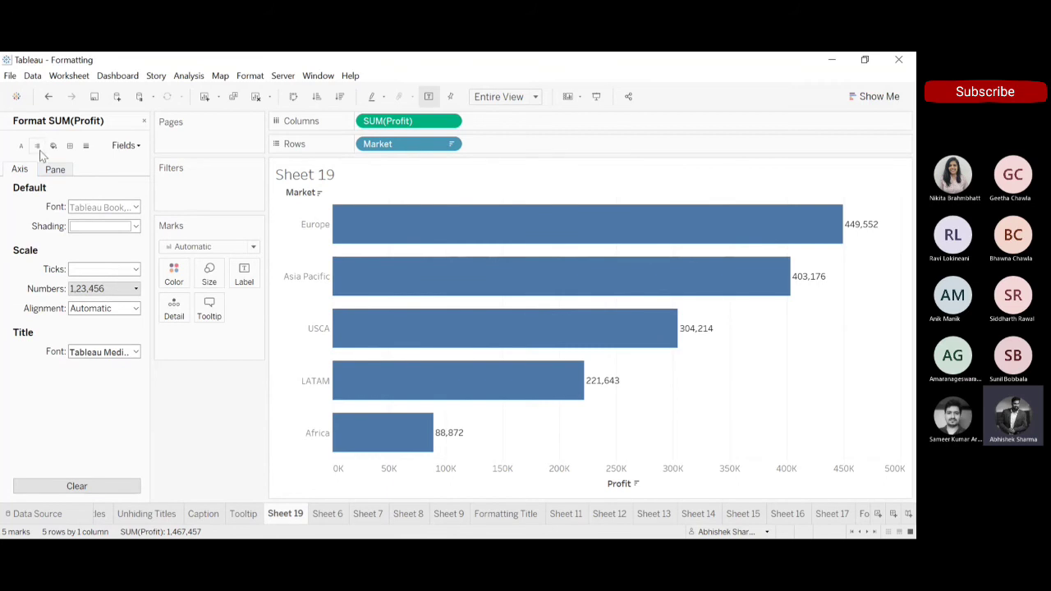
left_click(55, 171)
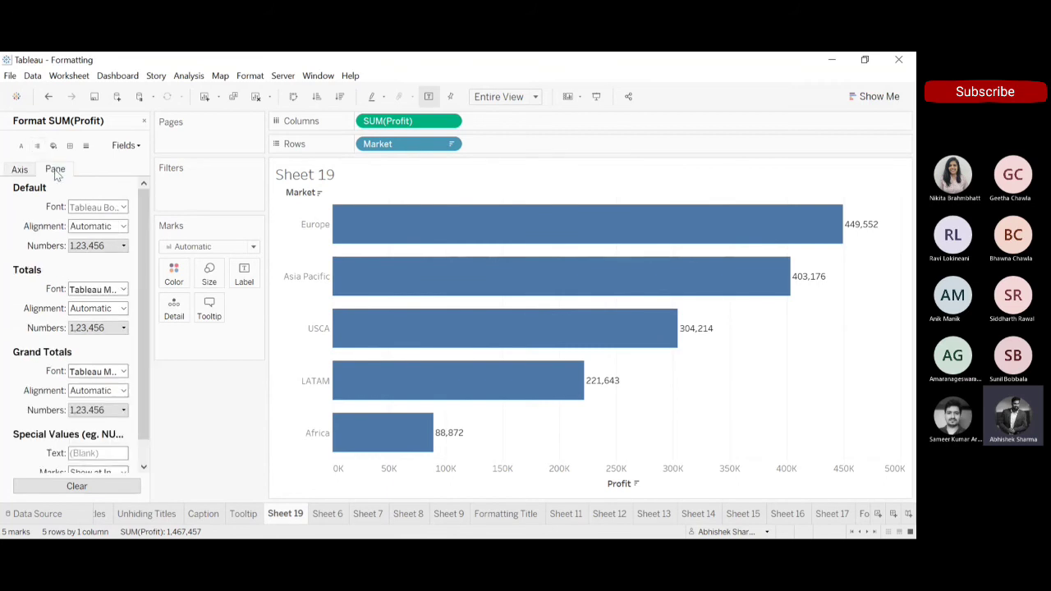
left_click(123, 246)
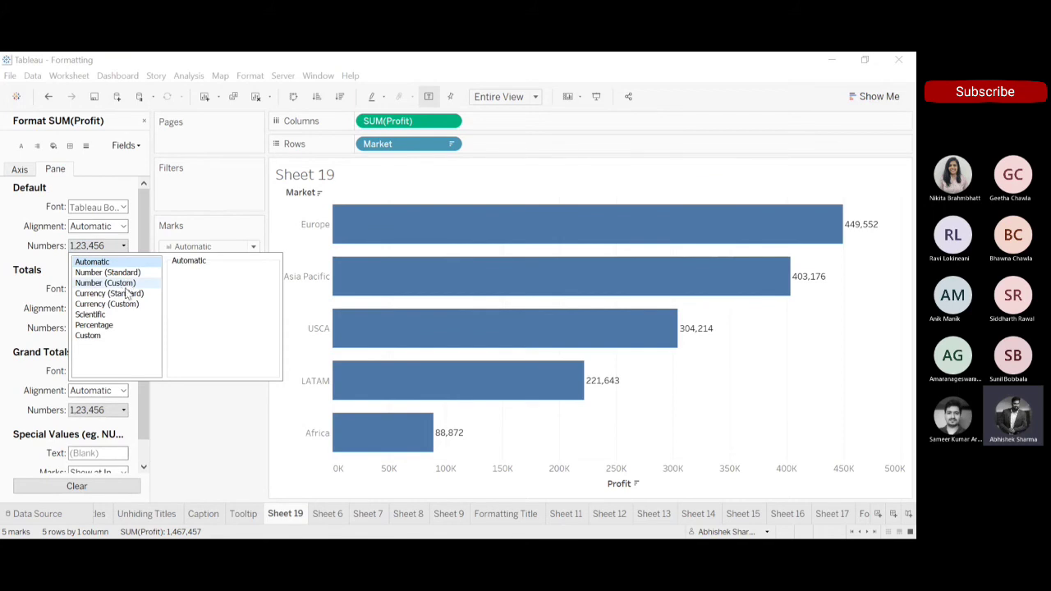
left_click(126, 304)
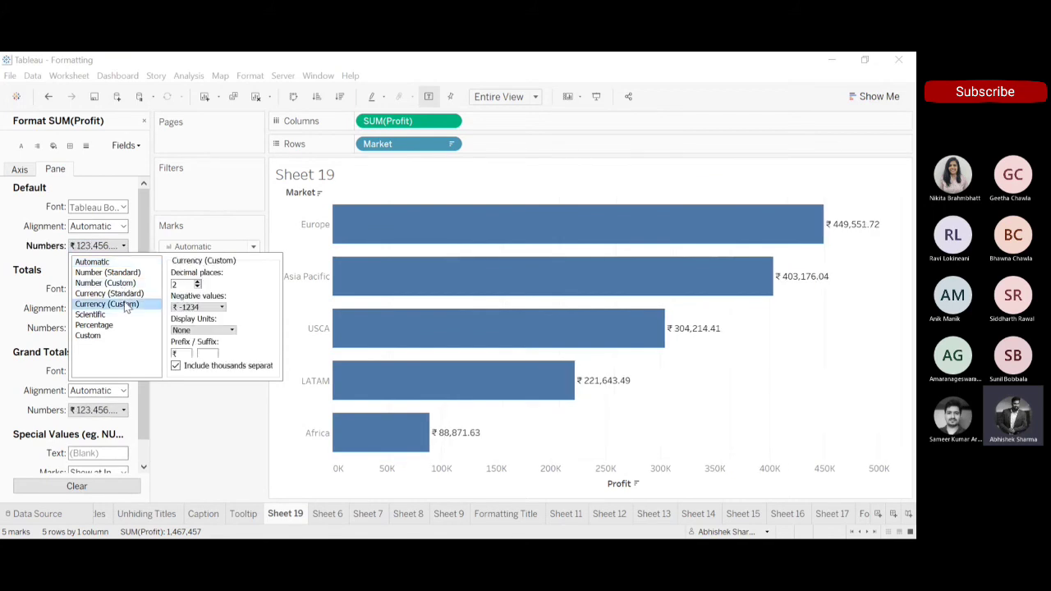
double_click(179, 353)
type("4")
key("BackSpace")
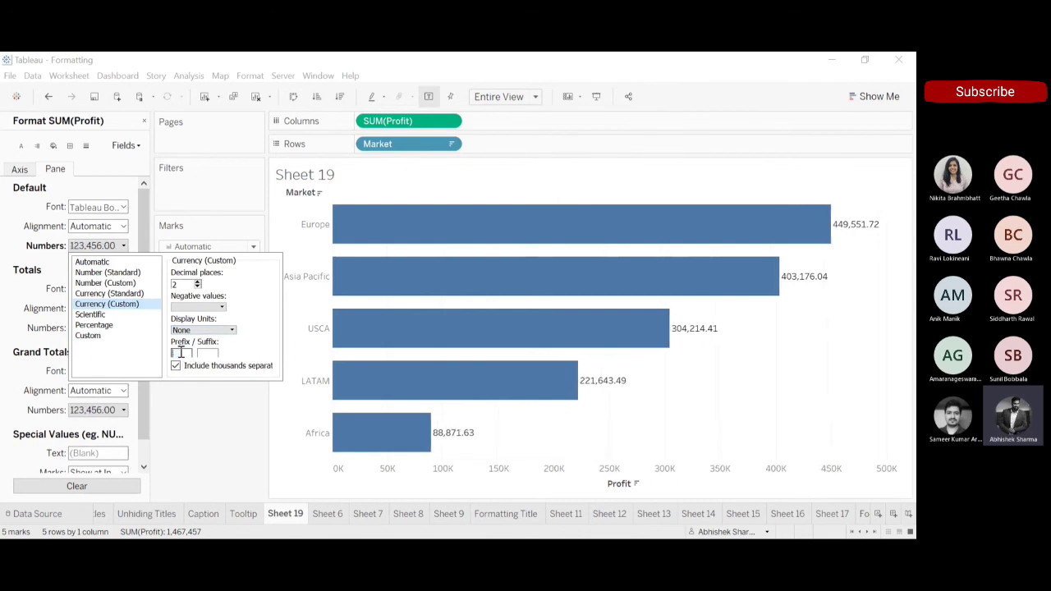
type("$")
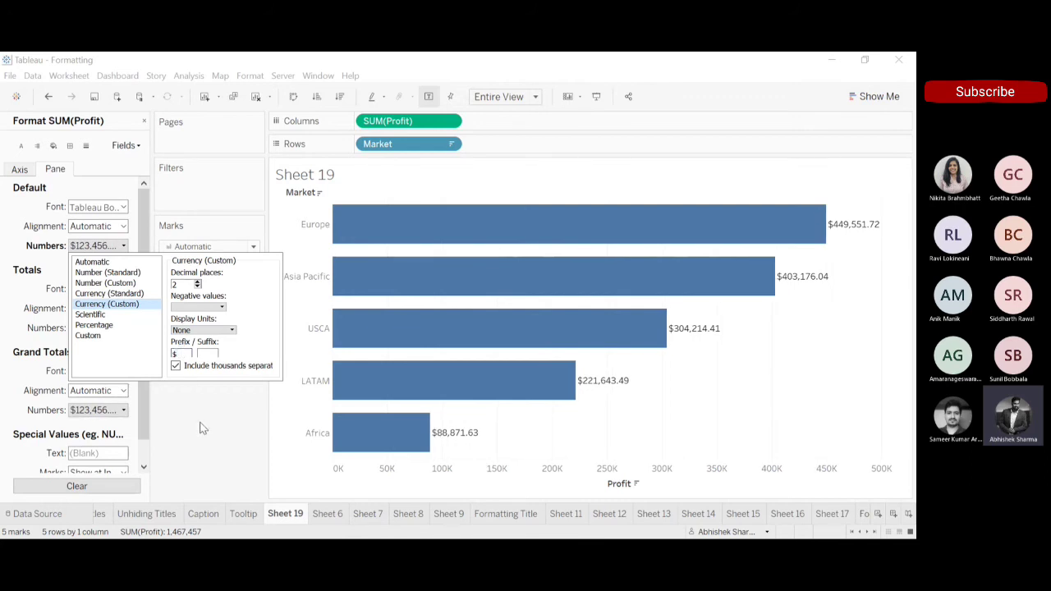
left_click(202, 427)
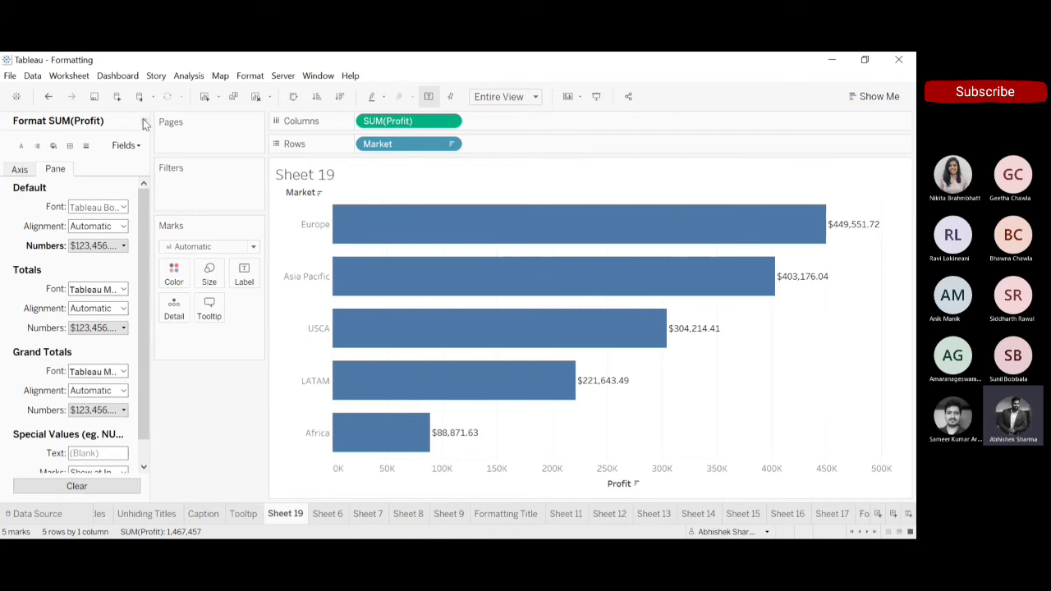
left_click(144, 123)
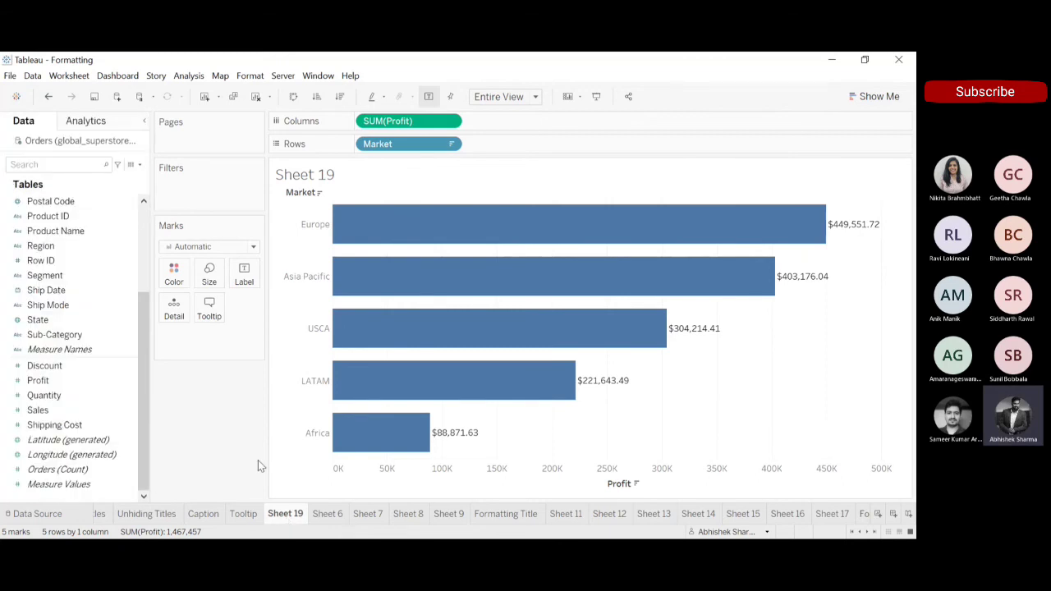
Create a new worksheet, plot Profit on Rows by Ship Mode on Columns and show the mark labels.
left_click(201, 97)
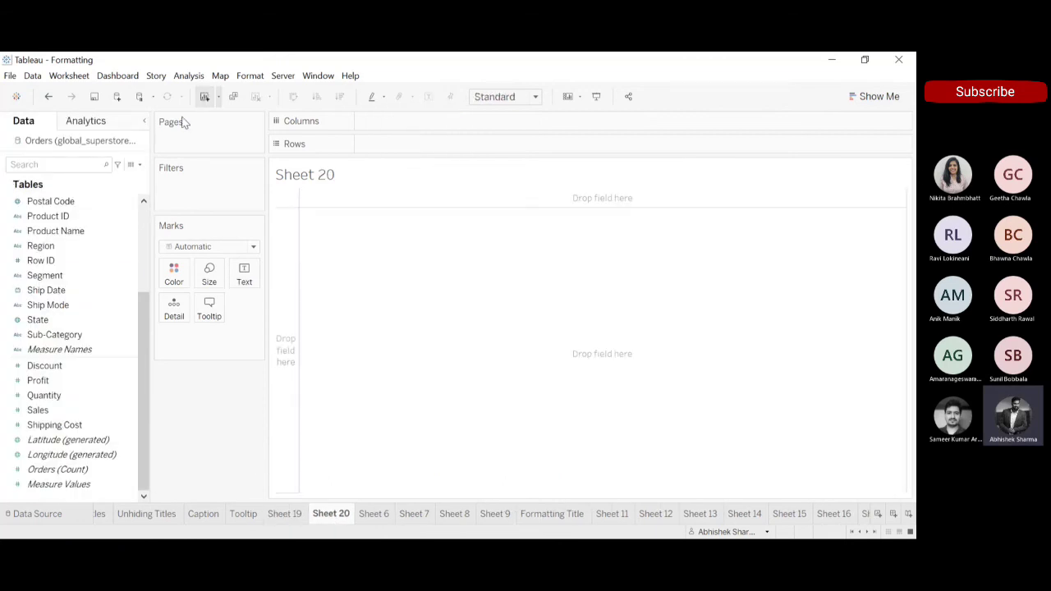
left_click_drag(92, 304, 401, 122)
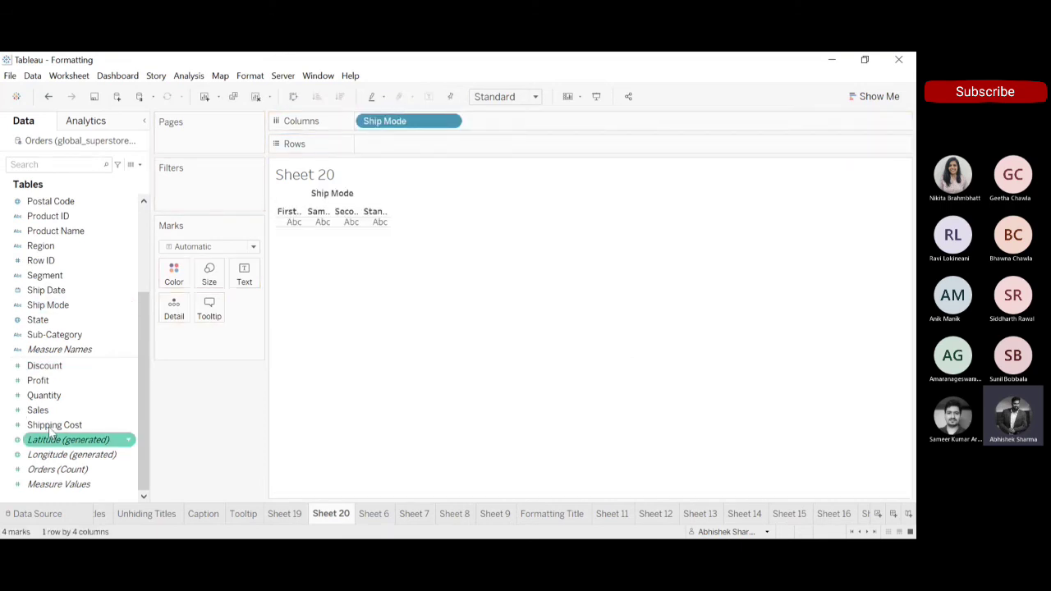
left_click_drag(67, 388, 443, 151)
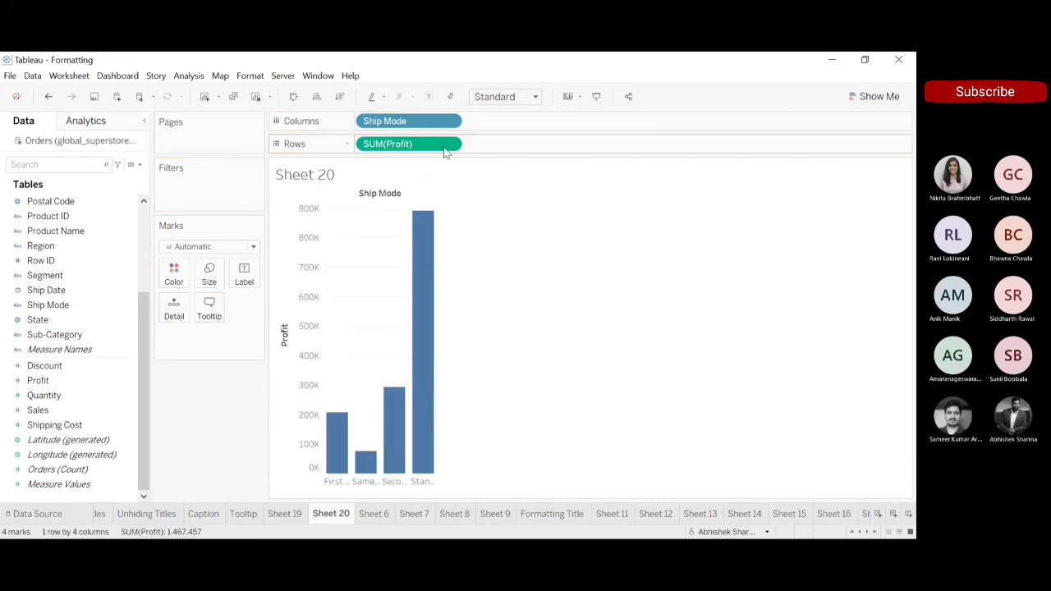
left_click(429, 97)
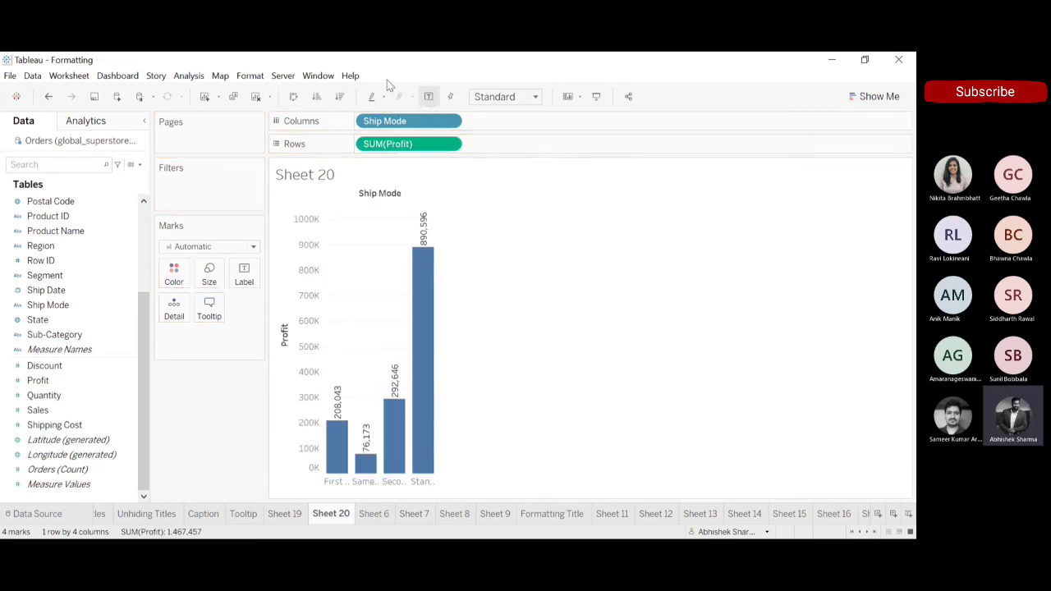
Turn the chart into horizontal bars sorted by descending profit and fit it to Entire View.
left_click(286, 97)
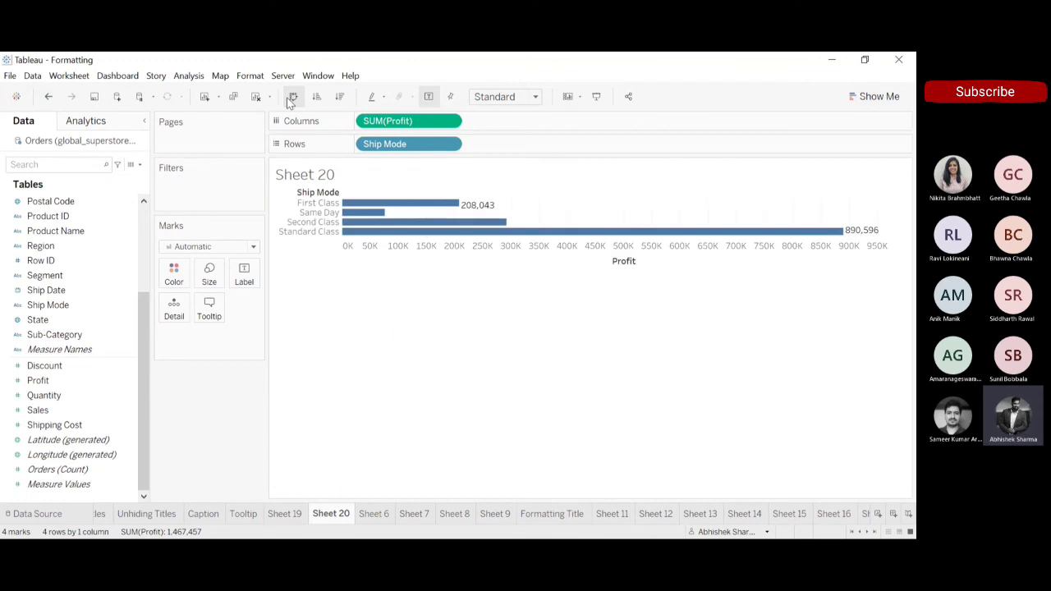
left_click(339, 96)
left_click(538, 96)
left_click(511, 147)
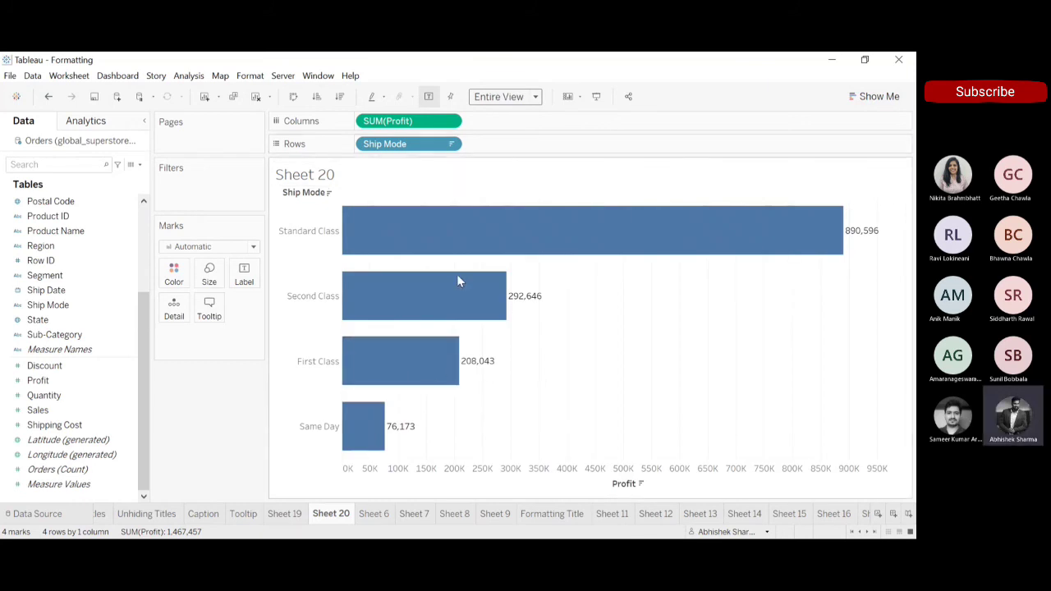
Add Sales beside Profit on Columns and show the worksheet's Summary card.
left_click(38, 381)
left_click_drag(41, 409, 514, 122)
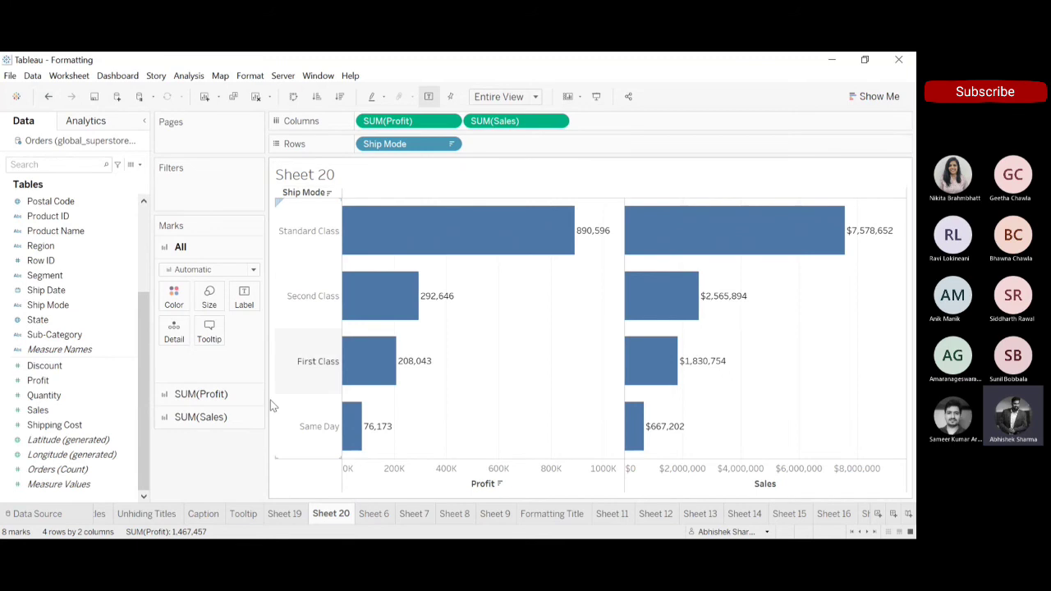
left_click(118, 231)
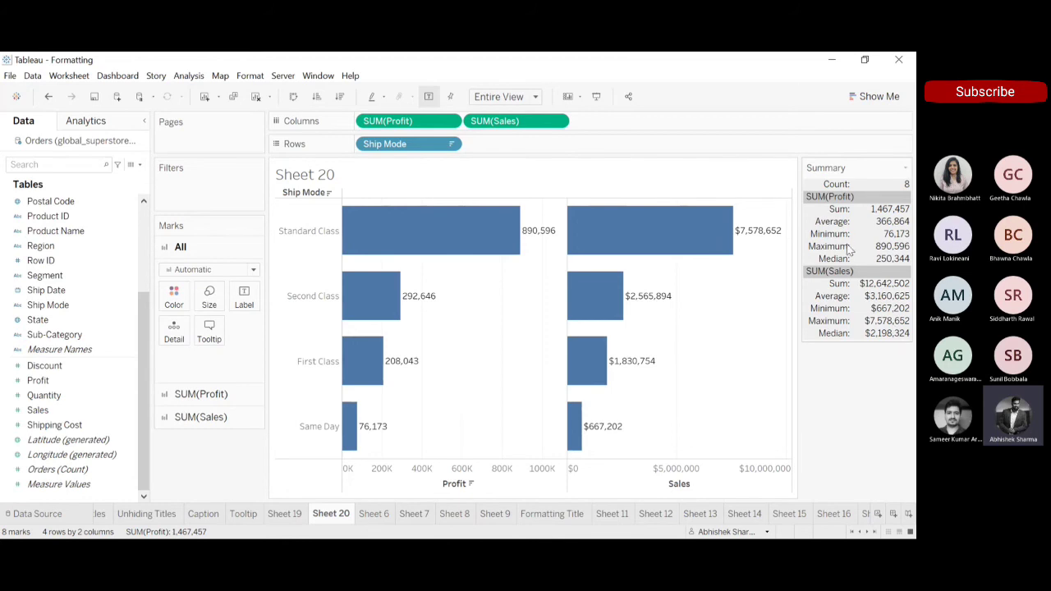
Remove Sales from Columns and show the worksheet's caption.
left_click_drag(505, 117, 482, 57)
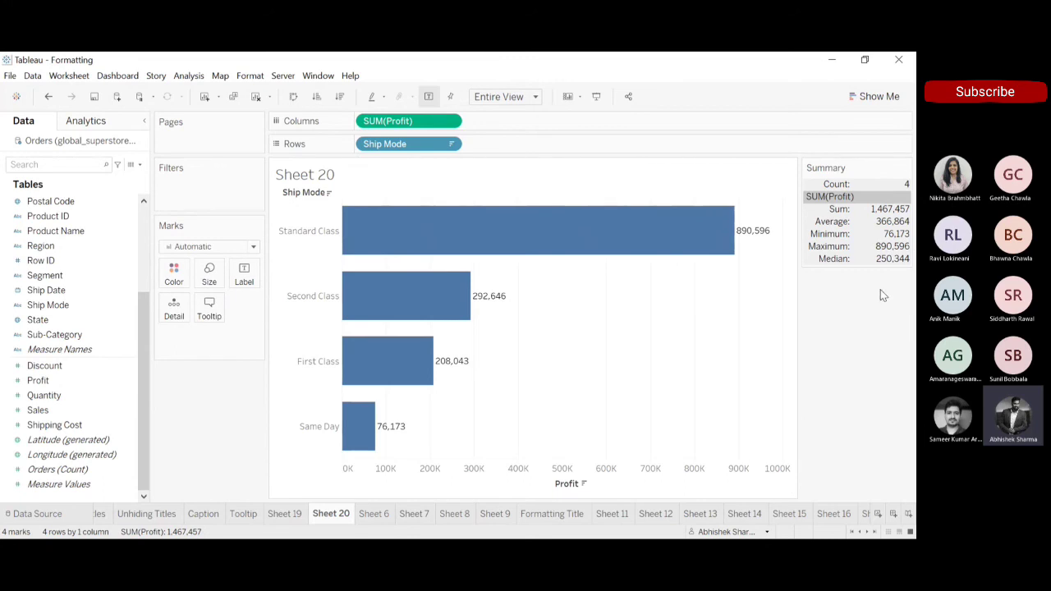
left_click(52, 80)
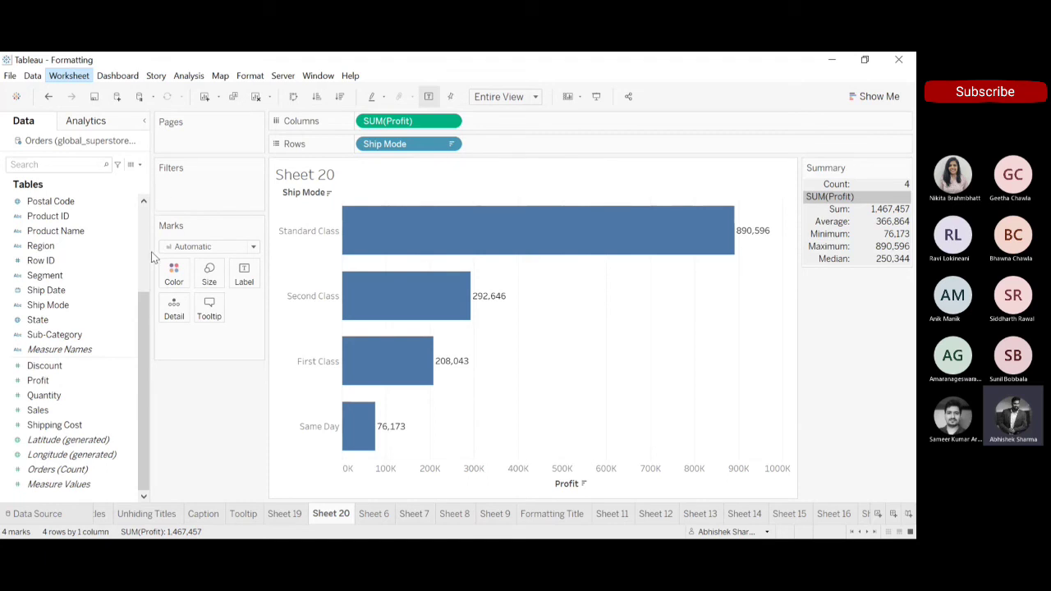
left_click(101, 205)
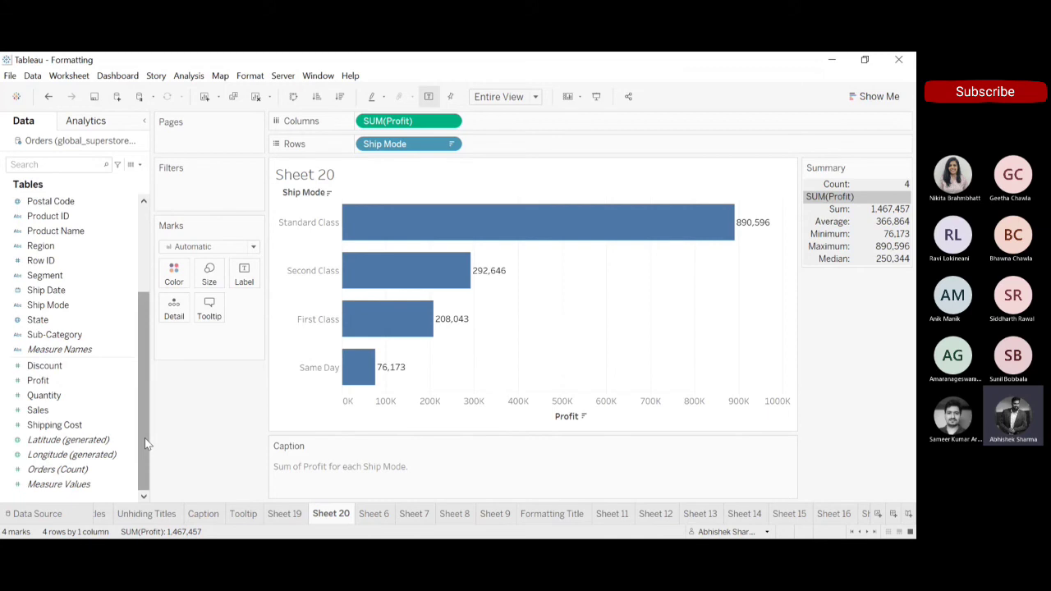
left_click_drag(146, 398, 146, 456)
mouse_move(394, 298)
mouse_move(345, 332)
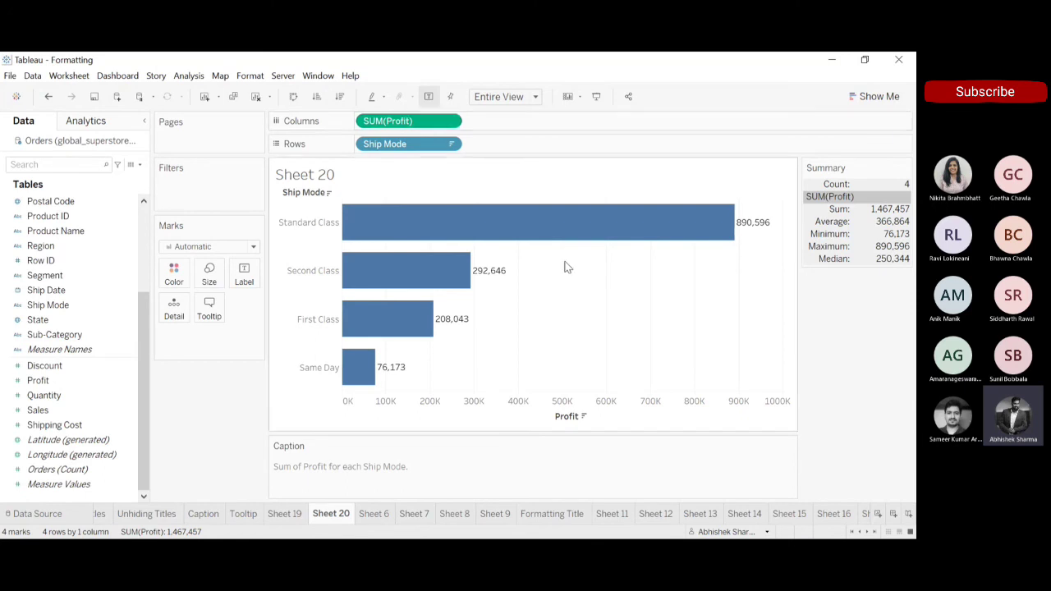
mouse_move(550, 210)
double_click(625, 426)
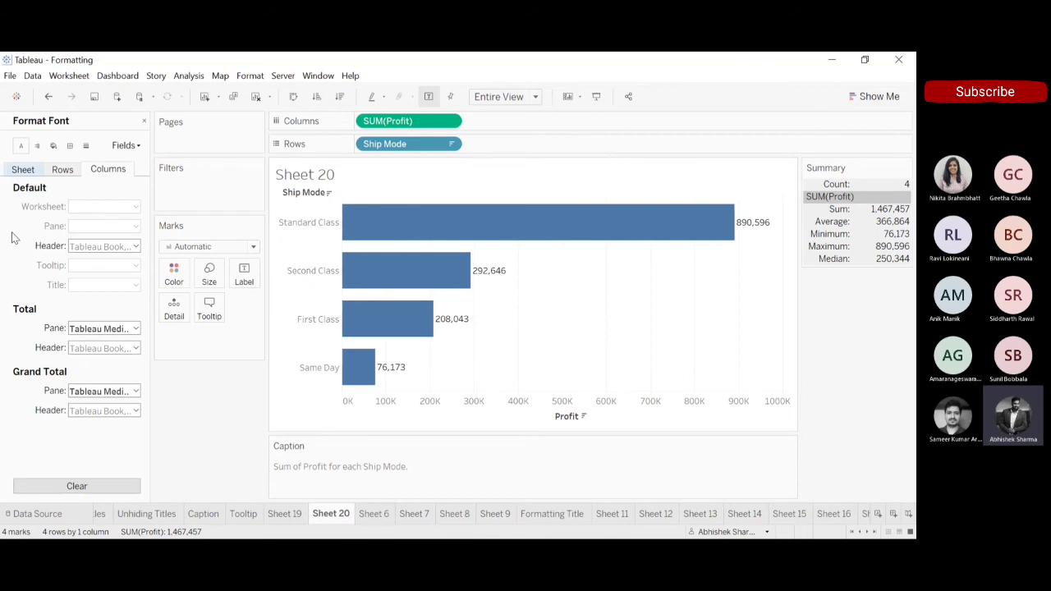
left_click(143, 122)
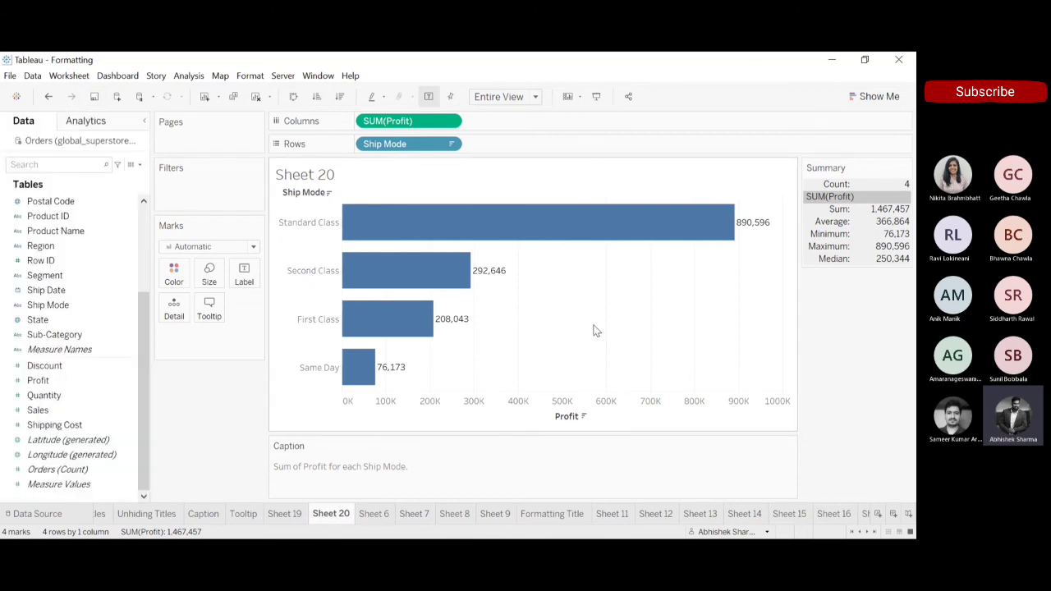
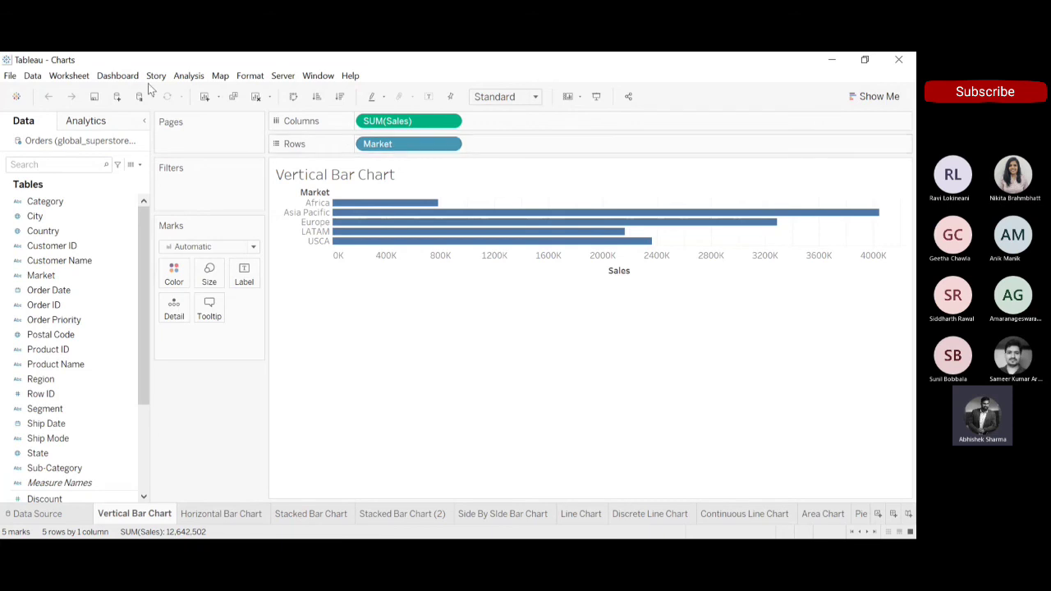
Clear the Vertical Bar Chart sheet and plot Sales on Columns by Market on Rows with mark labels shown.
left_click(256, 97)
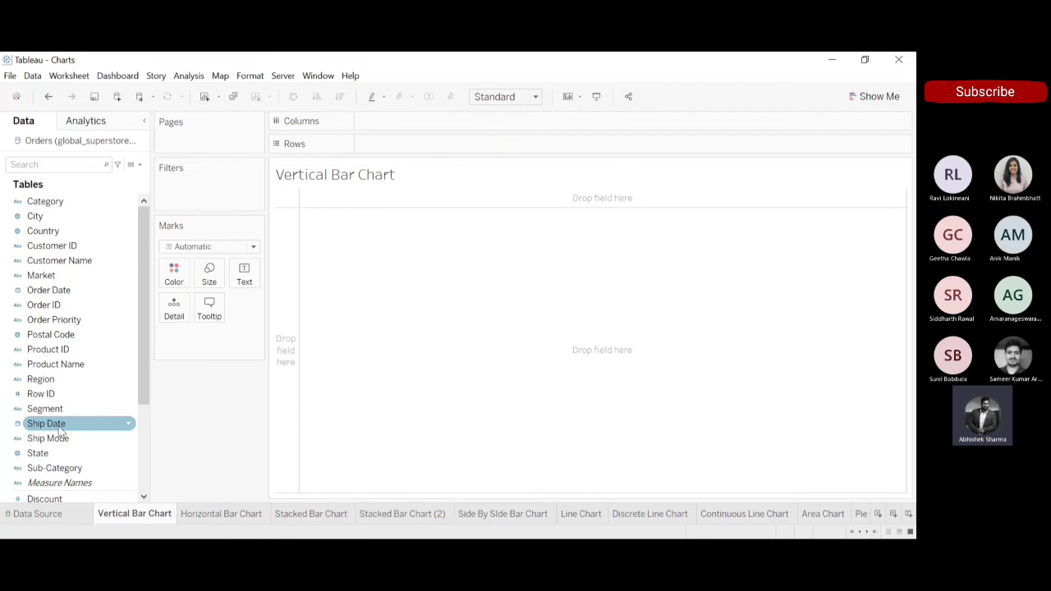
left_click_drag(59, 275, 413, 146)
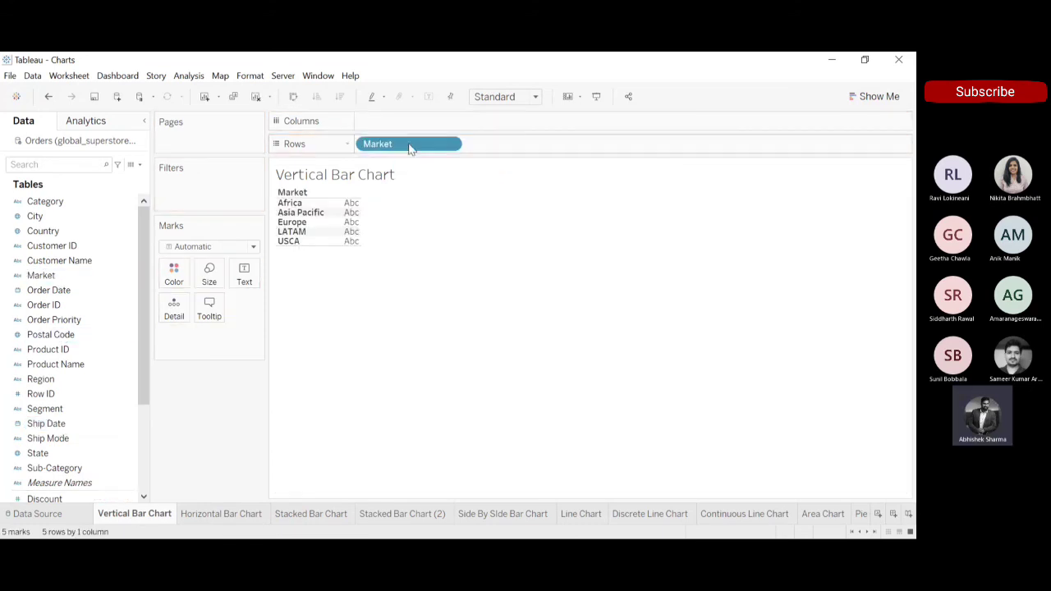
left_click_drag(144, 361, 144, 446)
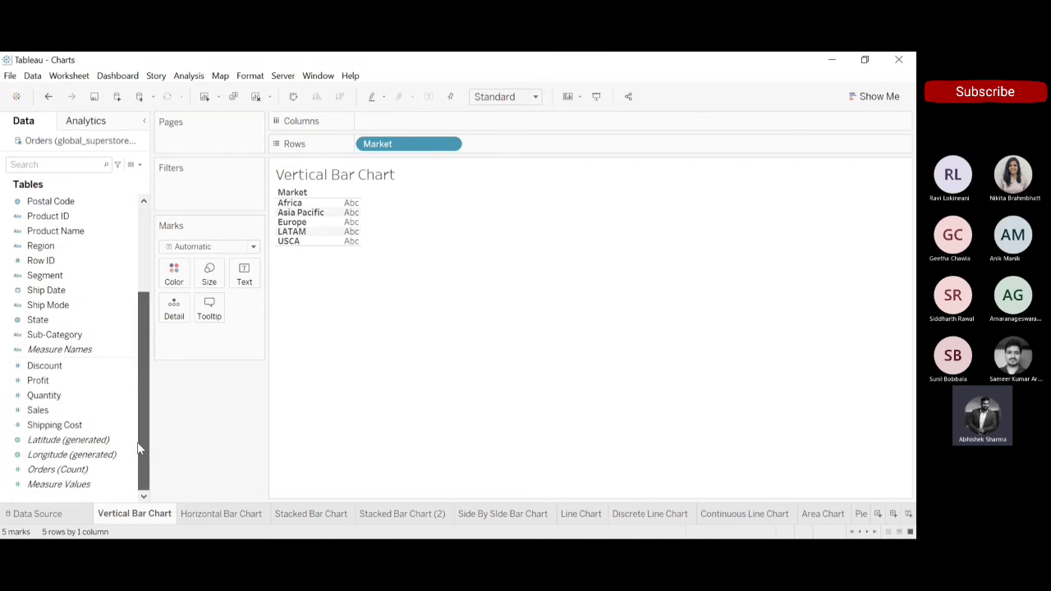
left_click(37, 410)
left_click_drag(38, 410, 390, 121)
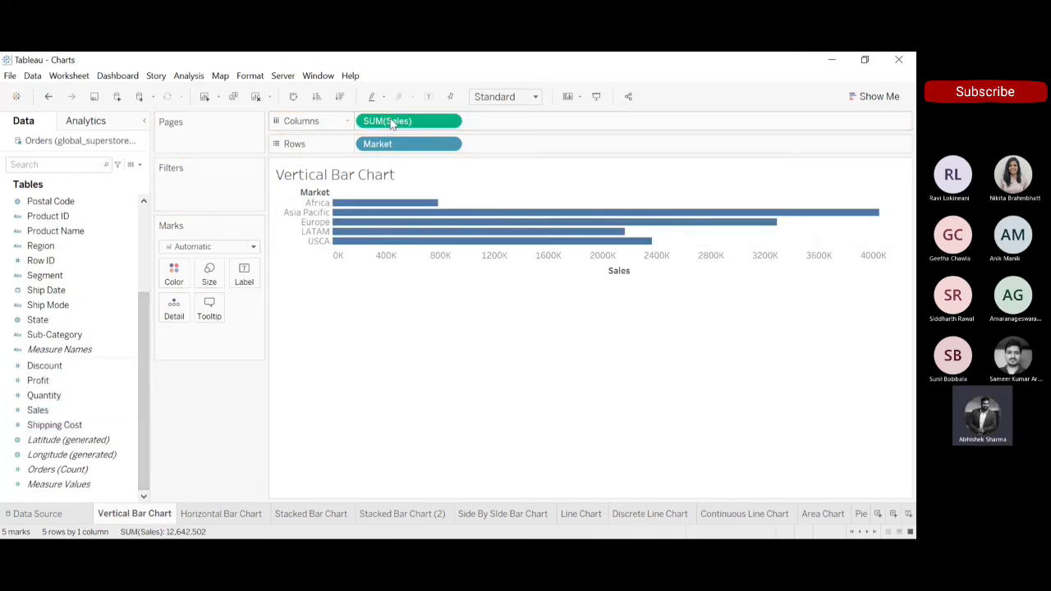
left_click(435, 97)
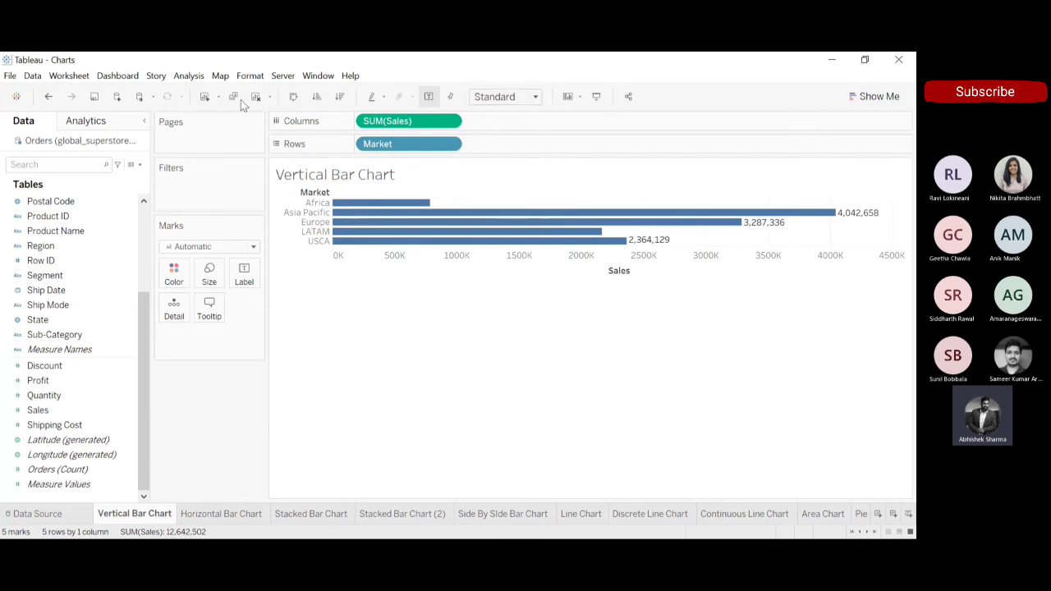
Turn the Market sales chart into vertical bars fitted to Entire View and sorted by descending sales.
left_click(294, 97)
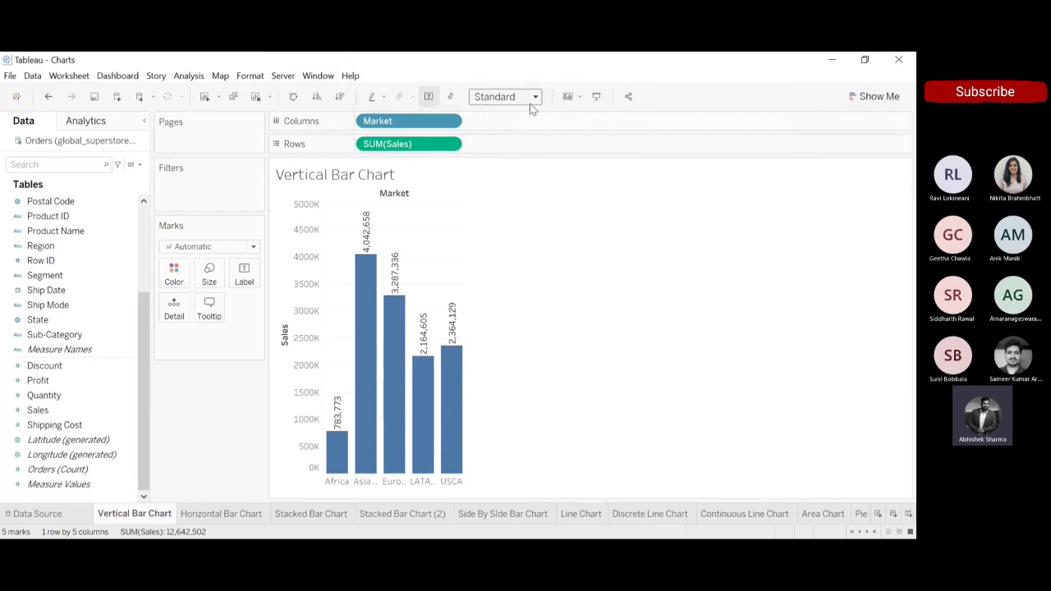
left_click(507, 152)
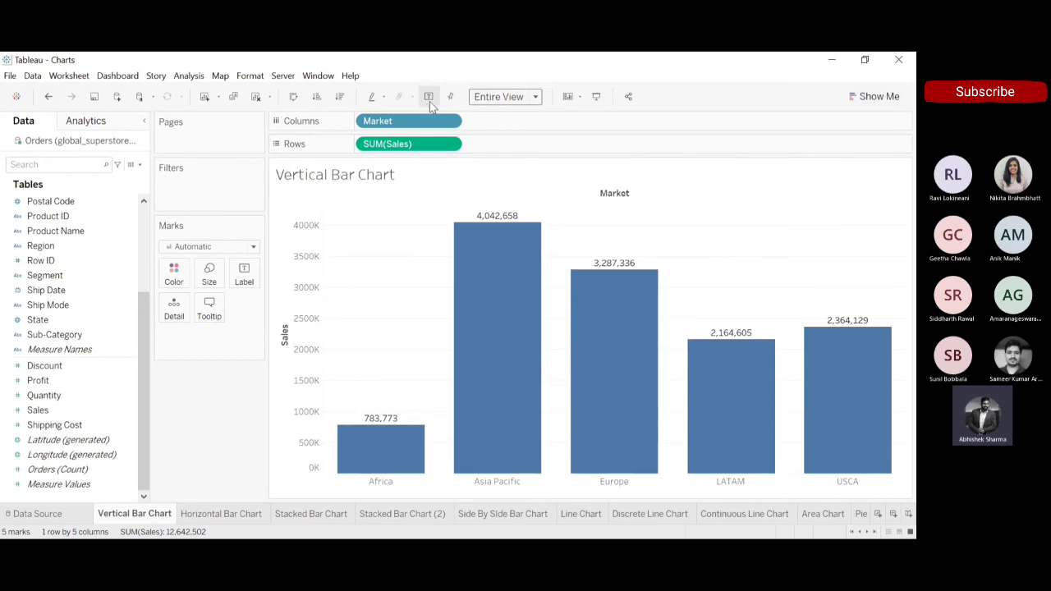
left_click(340, 97)
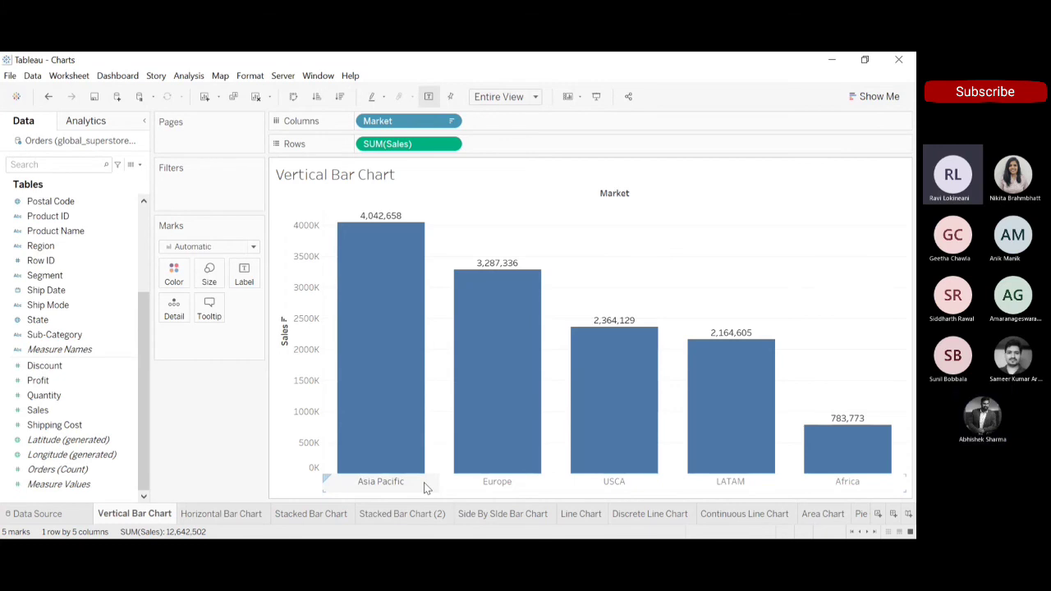
Replace Market with Order Date on Columns to plot Sales by year.
left_click_drag(394, 122, 263, 74)
left_click_drag(144, 362, 142, 202)
left_click(47, 290)
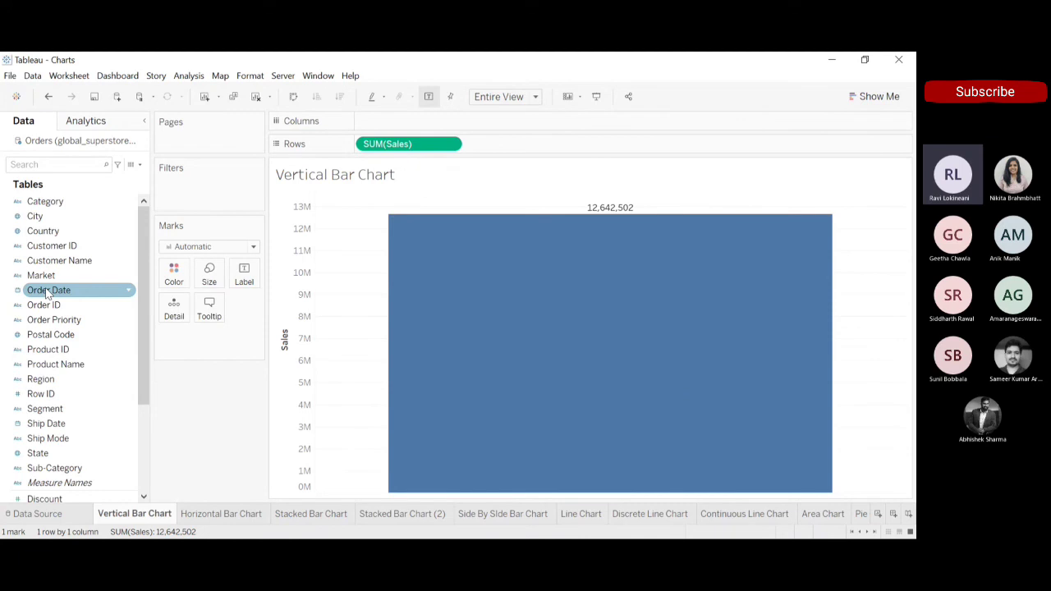
left_click_drag(46, 287, 413, 123)
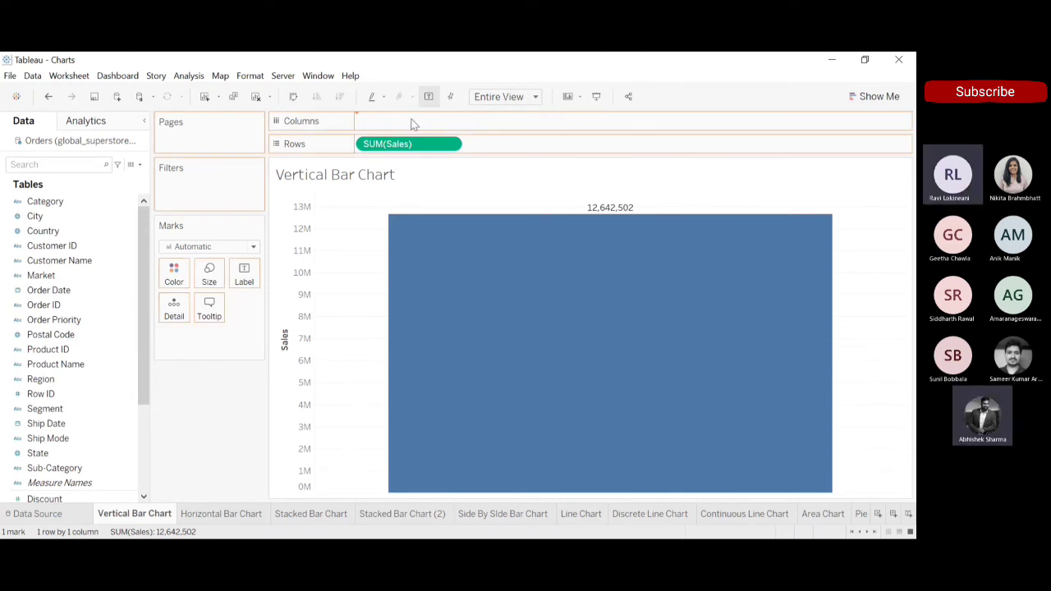
left_click_drag(413, 123, 414, 122)
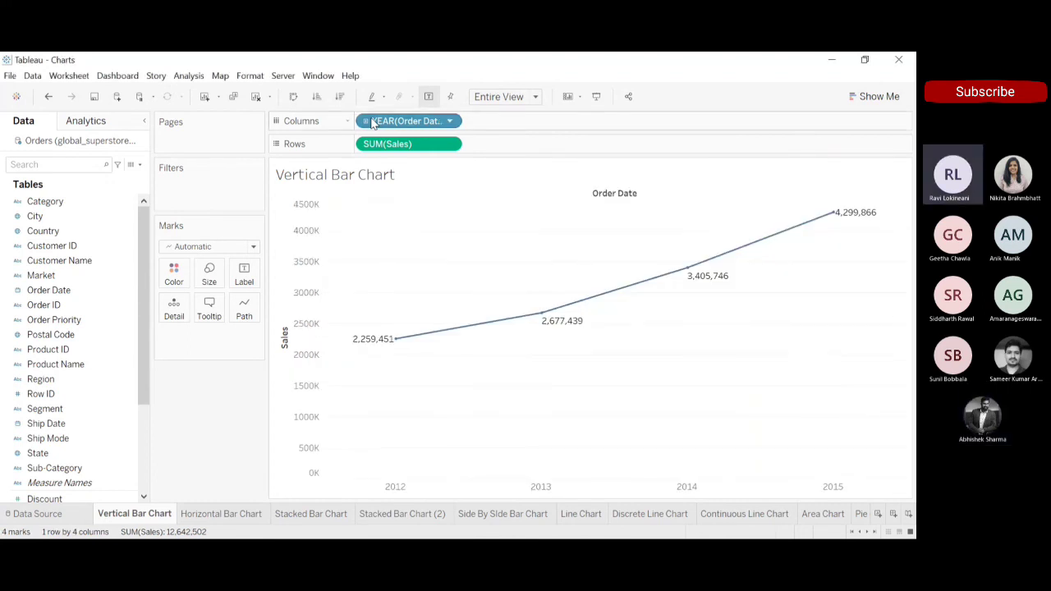
Drill the Order Date hierarchy down to month and remove the quarter level from Columns.
left_click(366, 123)
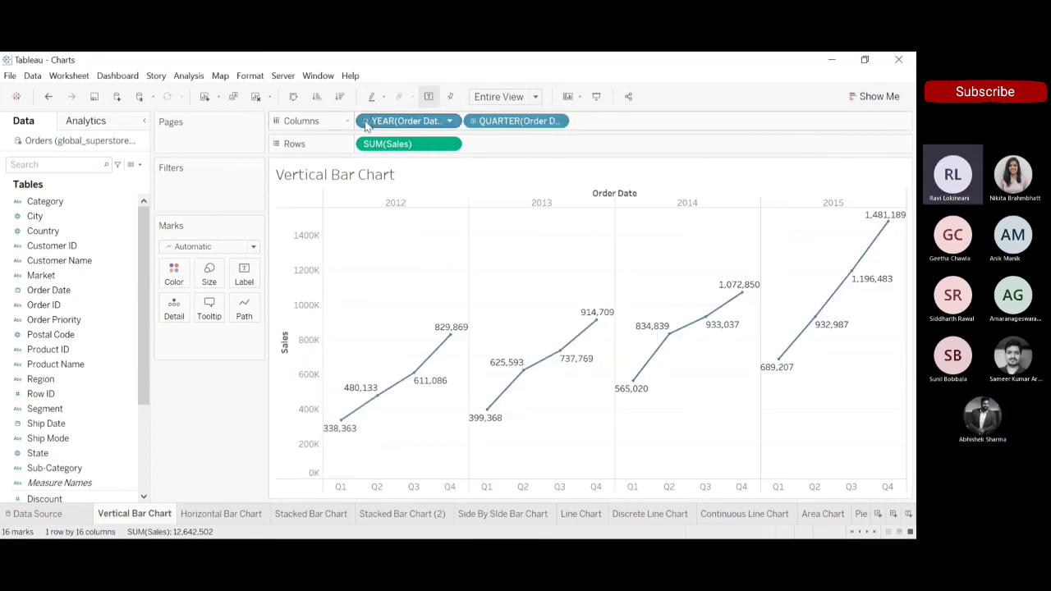
left_click(474, 121)
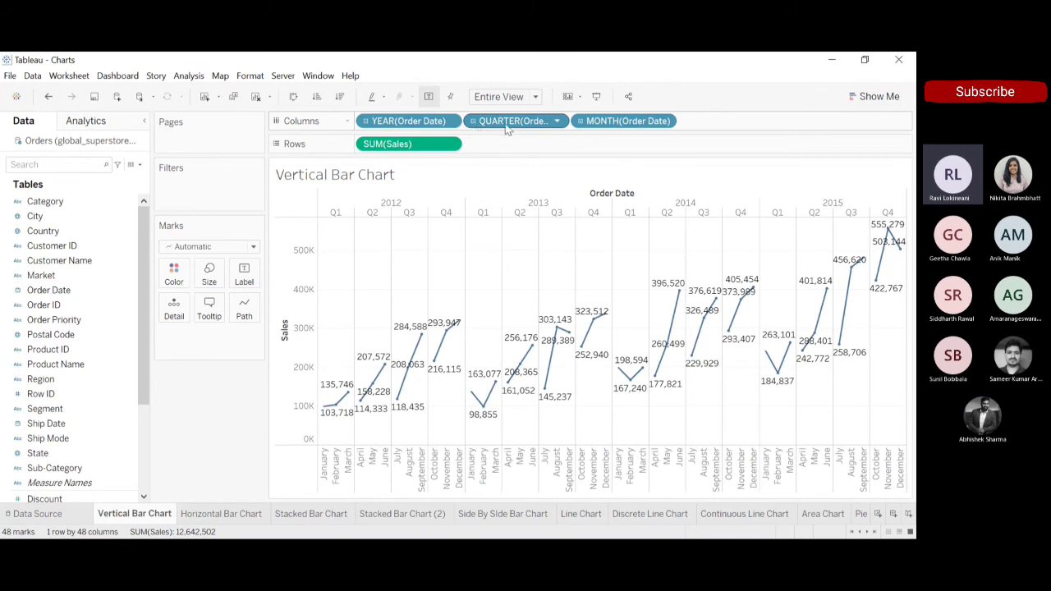
left_click_drag(509, 124, 419, 60)
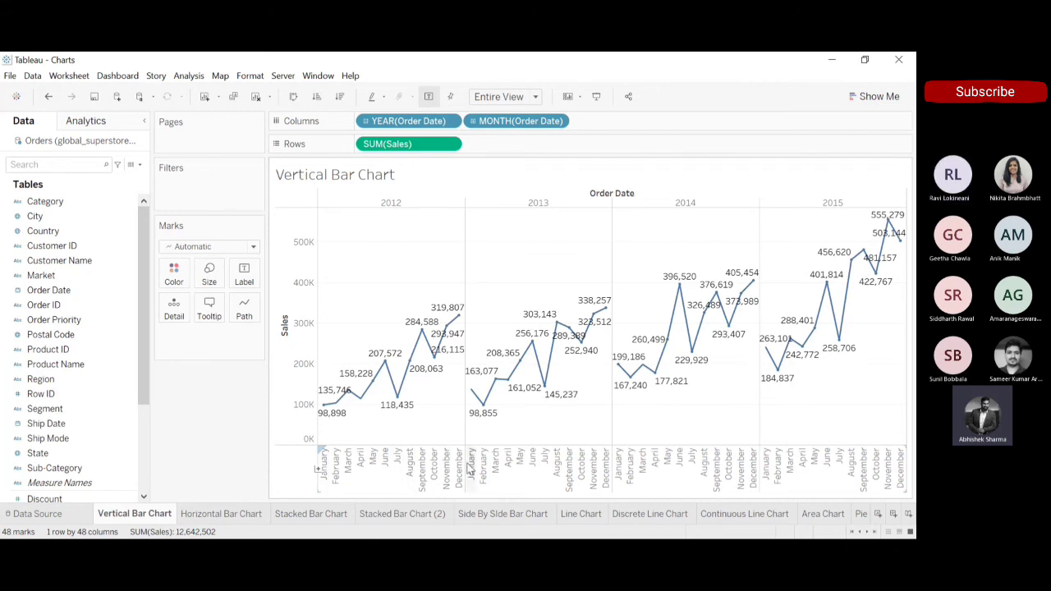
Open the Horizontal Bar Chart sheet and swap its rows and columns back and forth, ending with Sales on Columns.
left_click(214, 513)
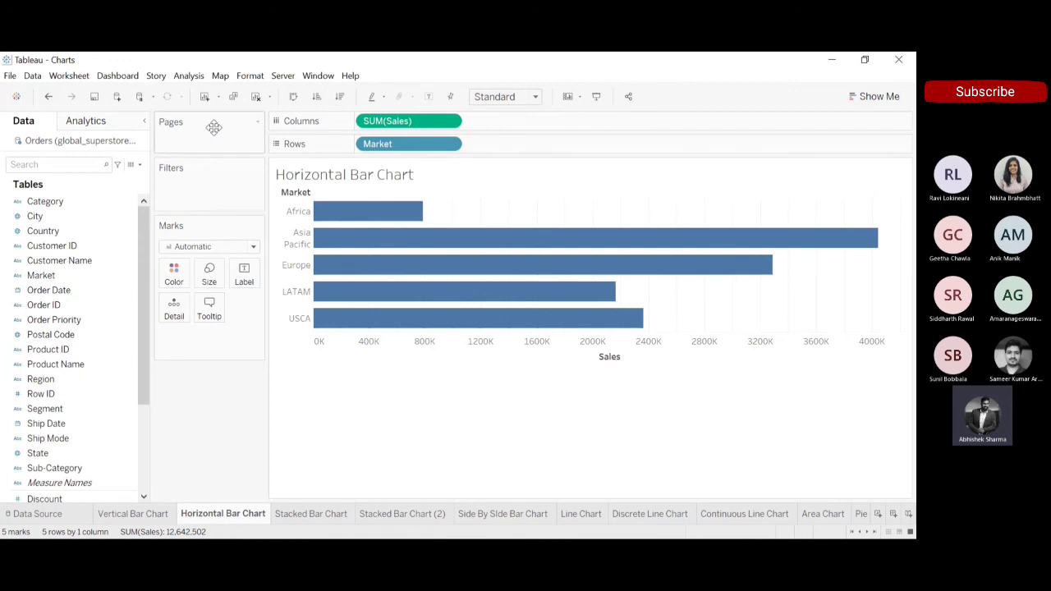
left_click(294, 97)
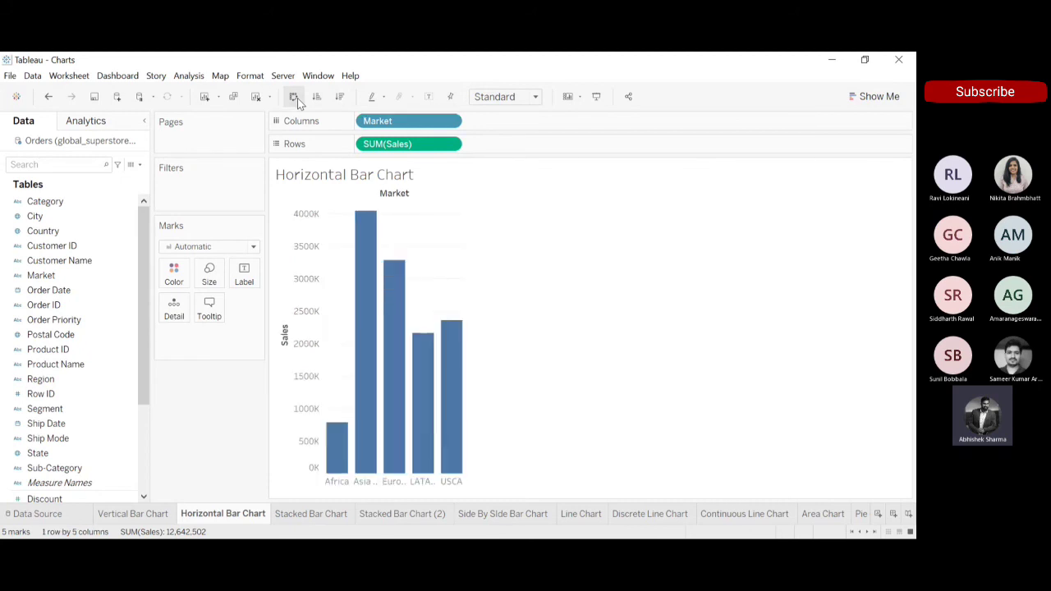
left_click(297, 98)
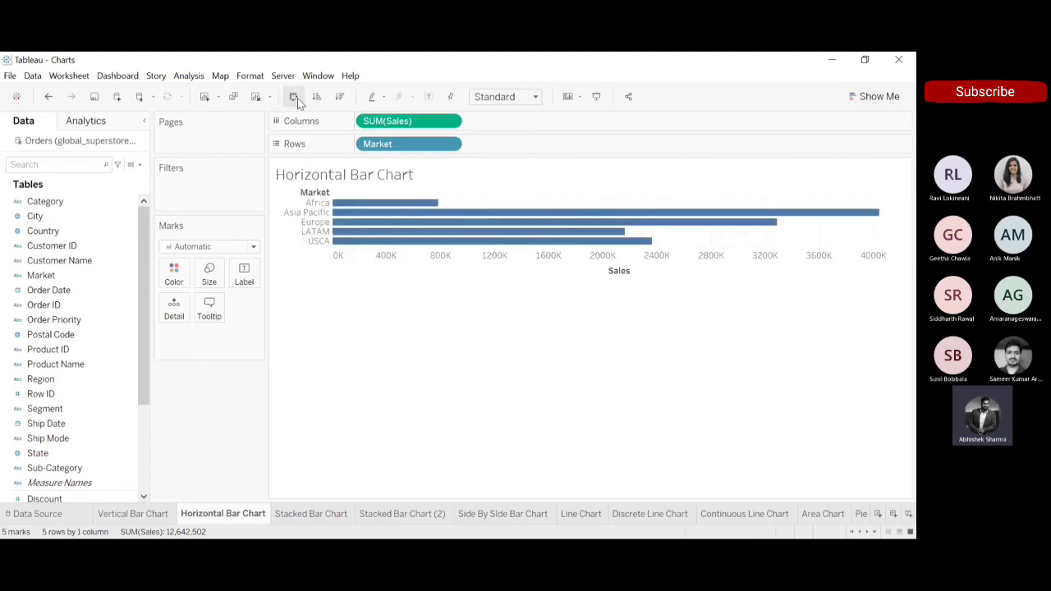
left_click(298, 98)
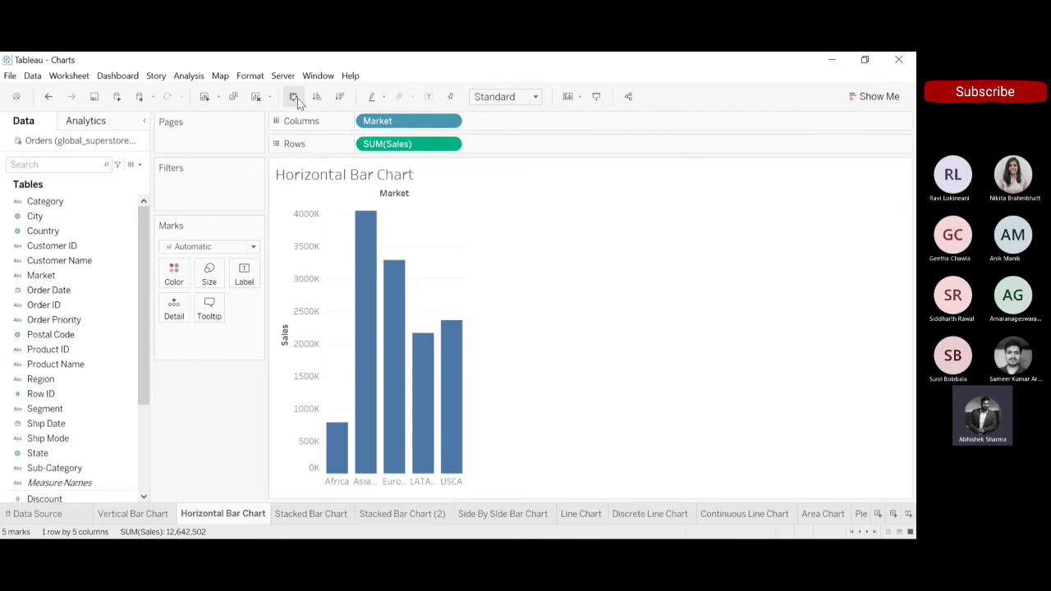
left_click(297, 98)
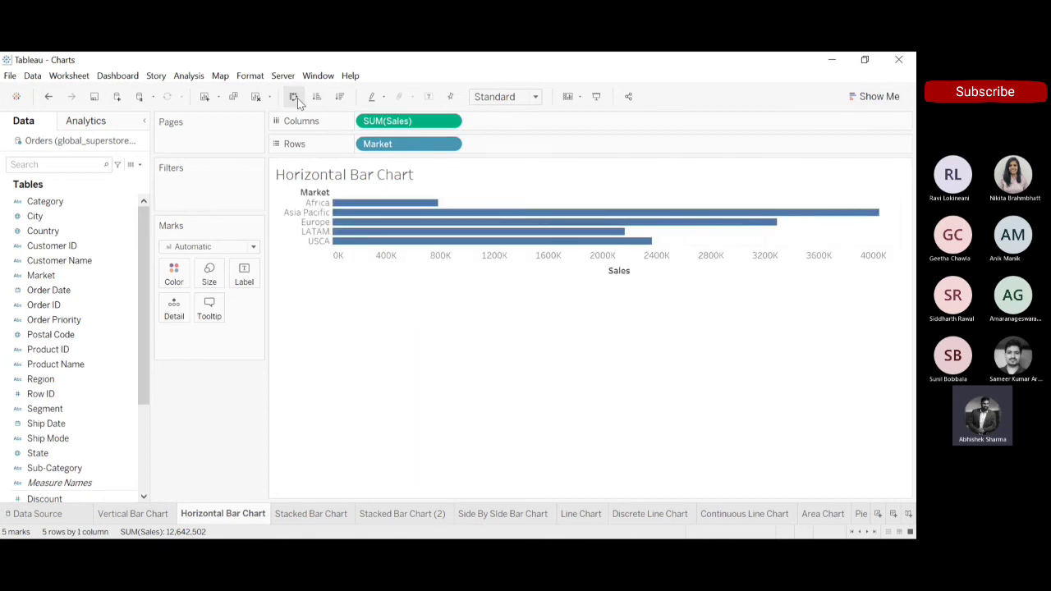
left_click(297, 98)
left_click(297, 97)
Show mark labels on the horizontal bars, fit them to Entire View and sort the markets by descending sales.
left_click(429, 96)
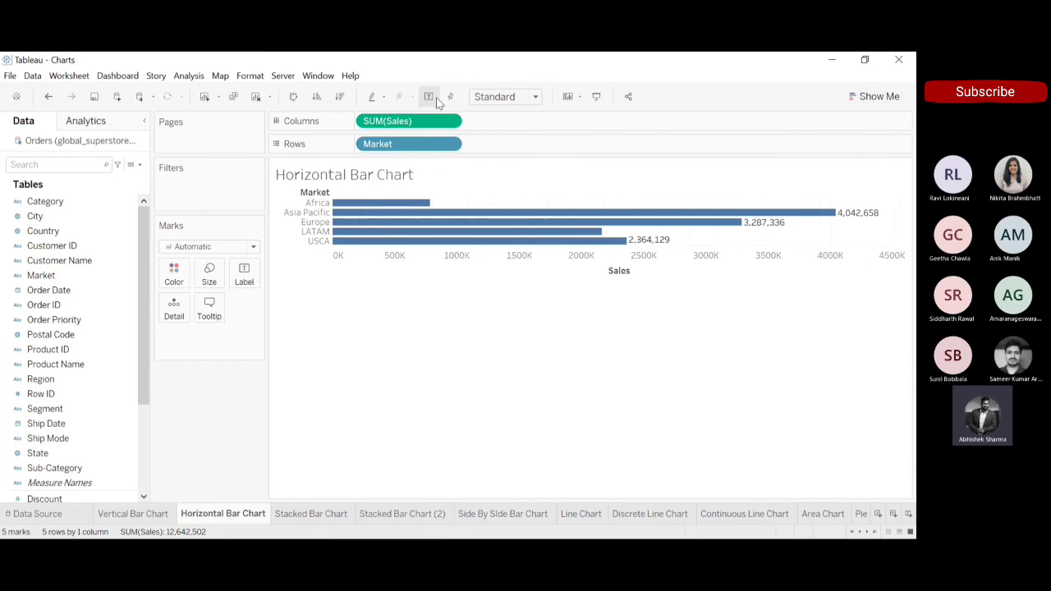
left_click(511, 153)
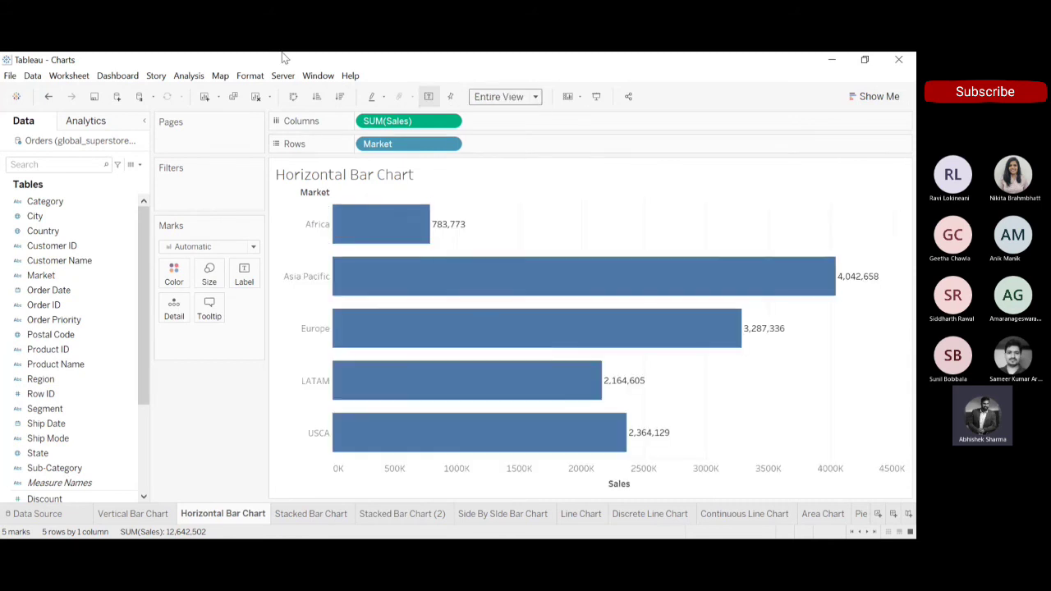
left_click(340, 96)
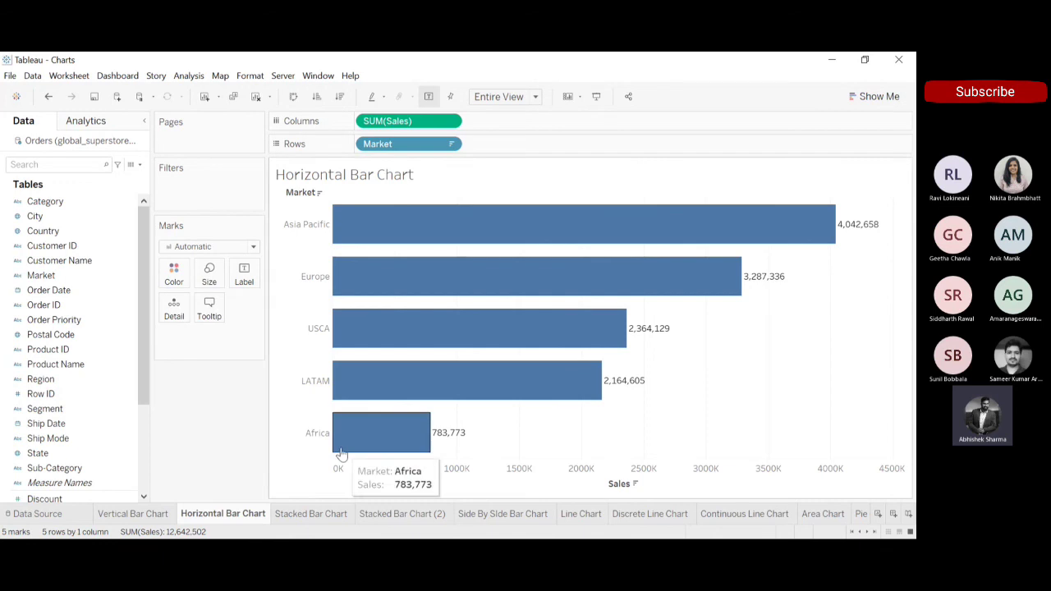
Open the Stacked Bar Chart sheet and remove Category from the Marks card, undoing and redoing the removal once.
left_click(319, 514)
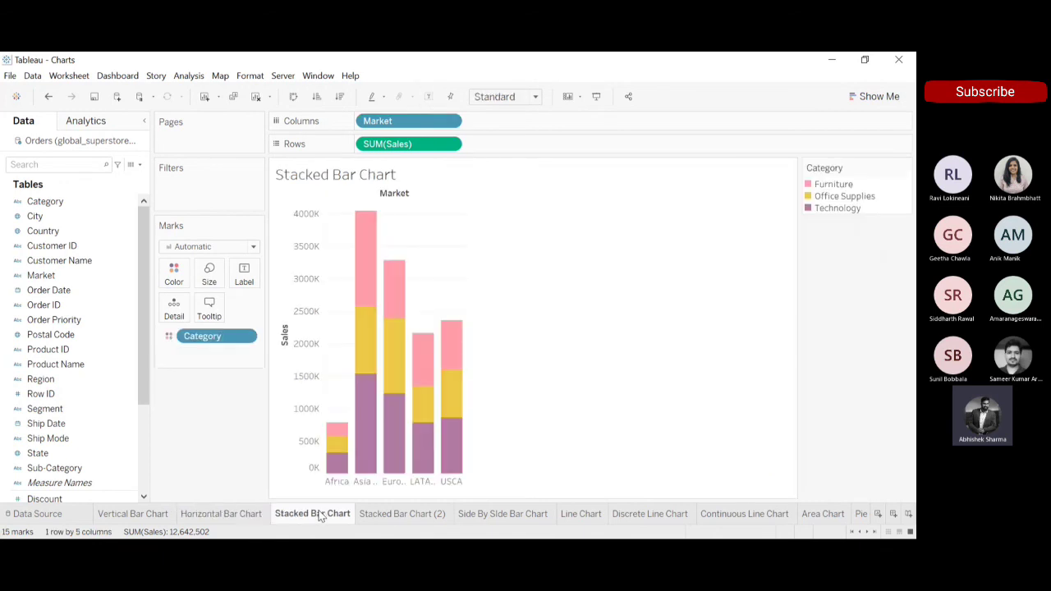
left_click_drag(222, 336, 211, 417)
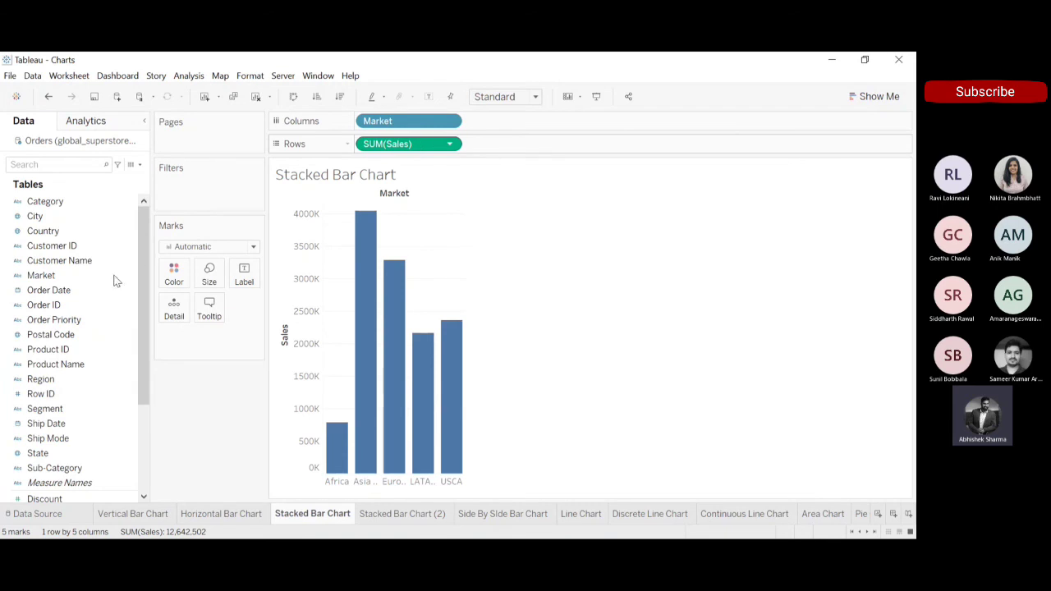
left_click_drag(140, 282, 139, 415)
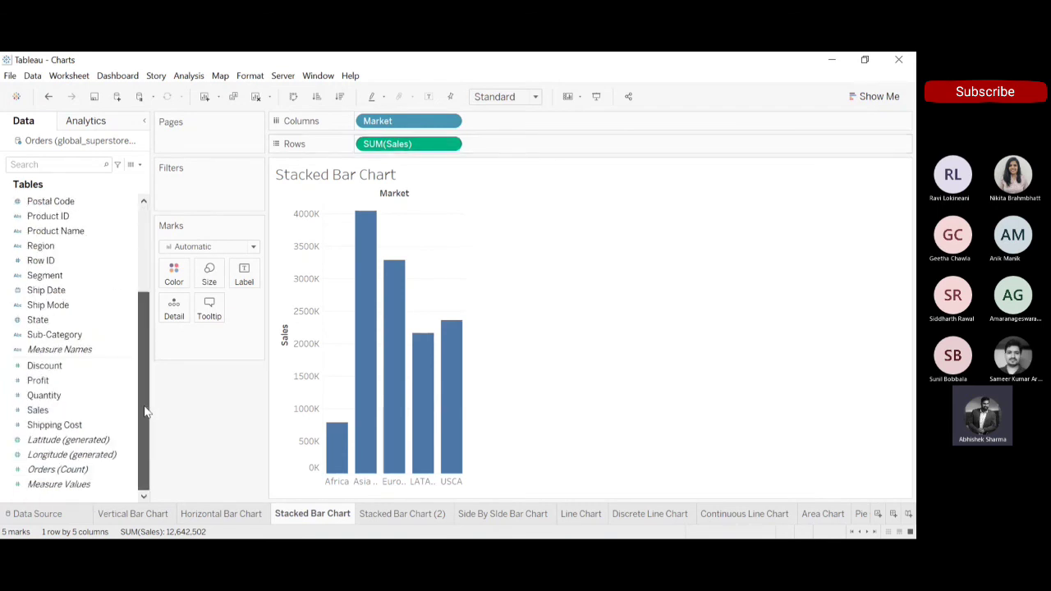
left_click_drag(143, 406, 150, 353)
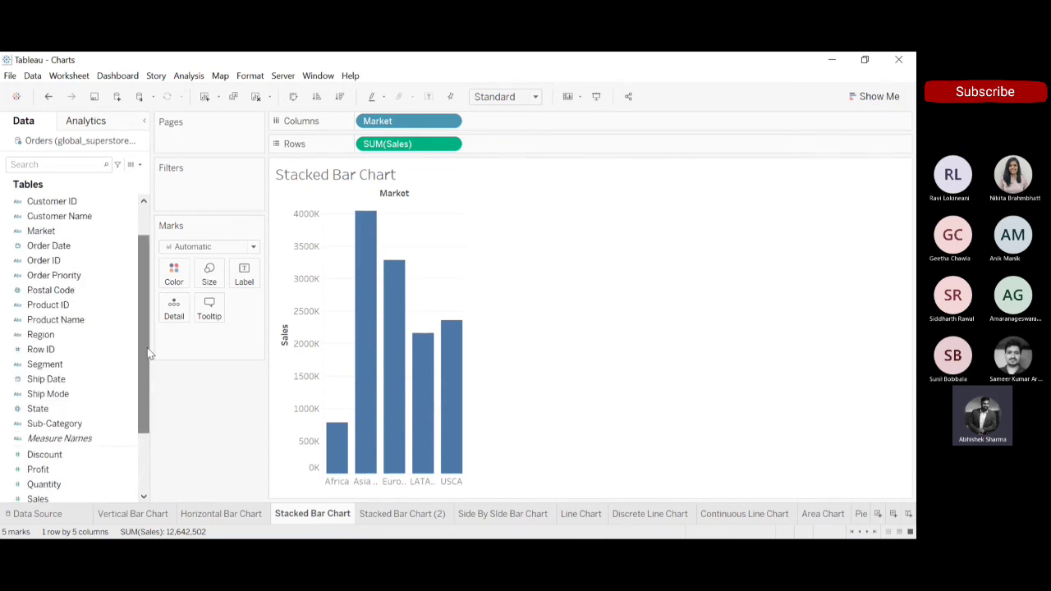
left_click(46, 97)
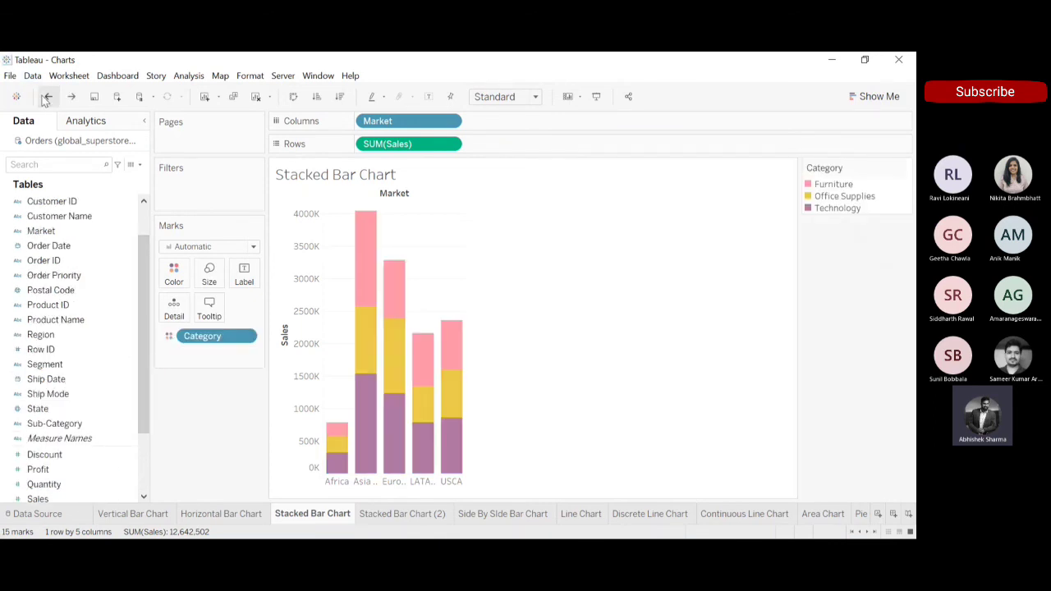
left_click(71, 97)
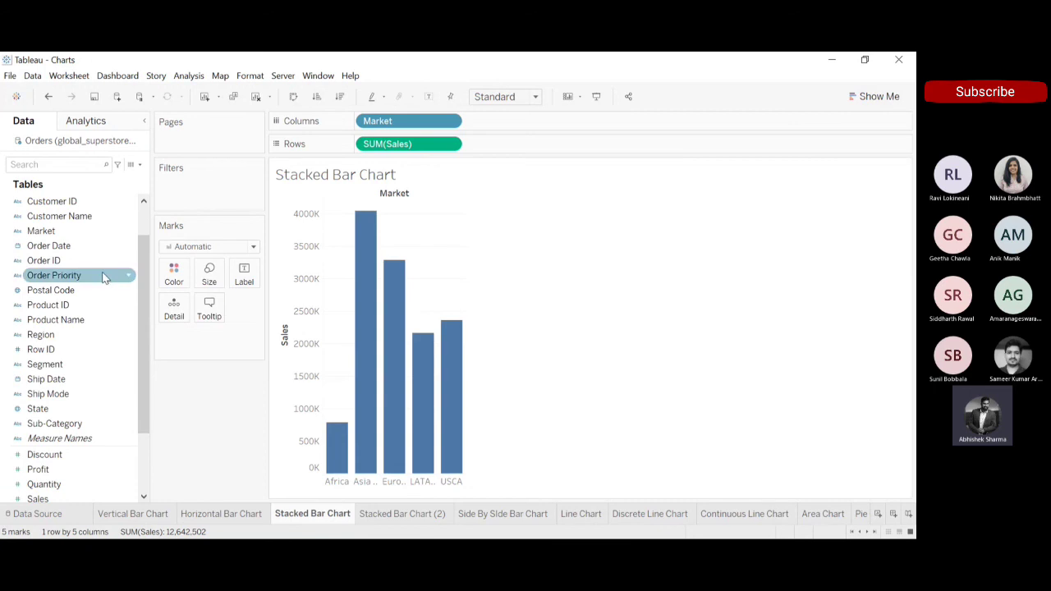
left_click_drag(145, 294, 146, 230)
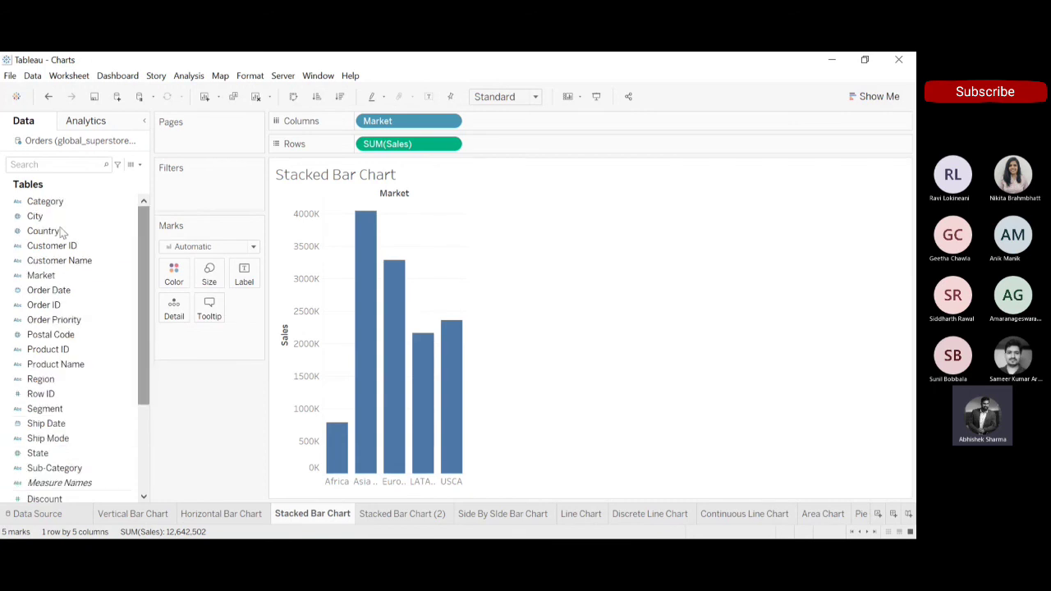
Try colouring the market sales bars by Category, Region, Ship Mode and Segment in turn.
left_click(43, 202)
left_click_drag(162, 275, 174, 276)
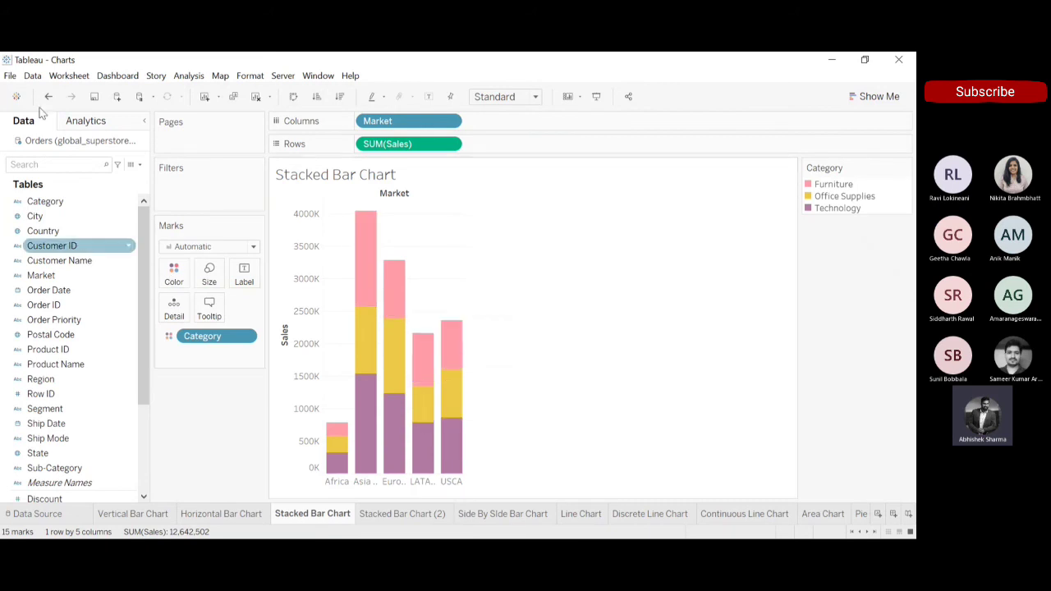
left_click_drag(142, 306, 141, 355)
left_click_drag(43, 304, 182, 277)
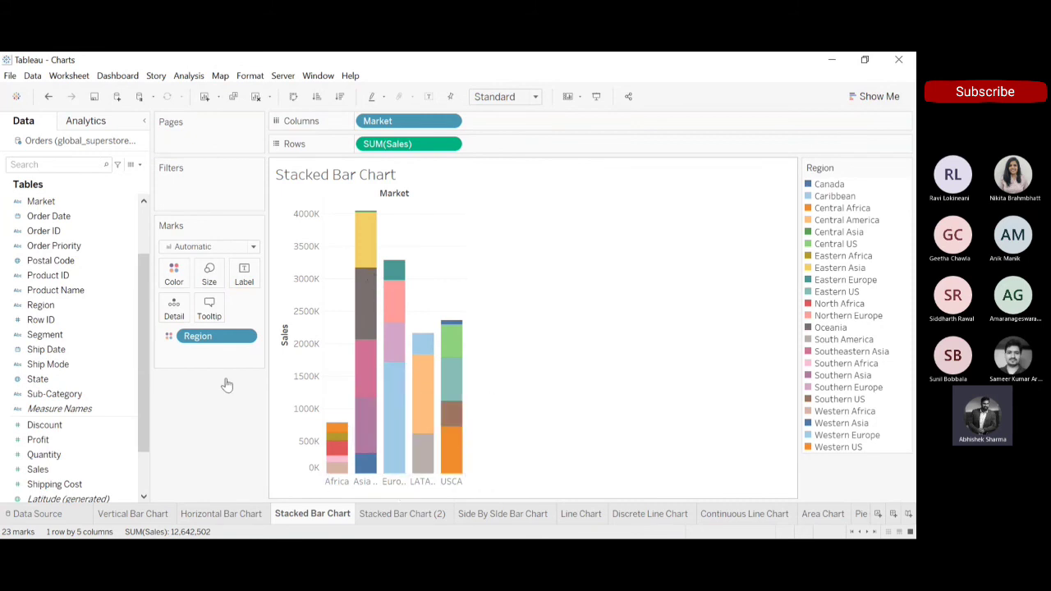
left_click_drag(59, 368, 211, 340)
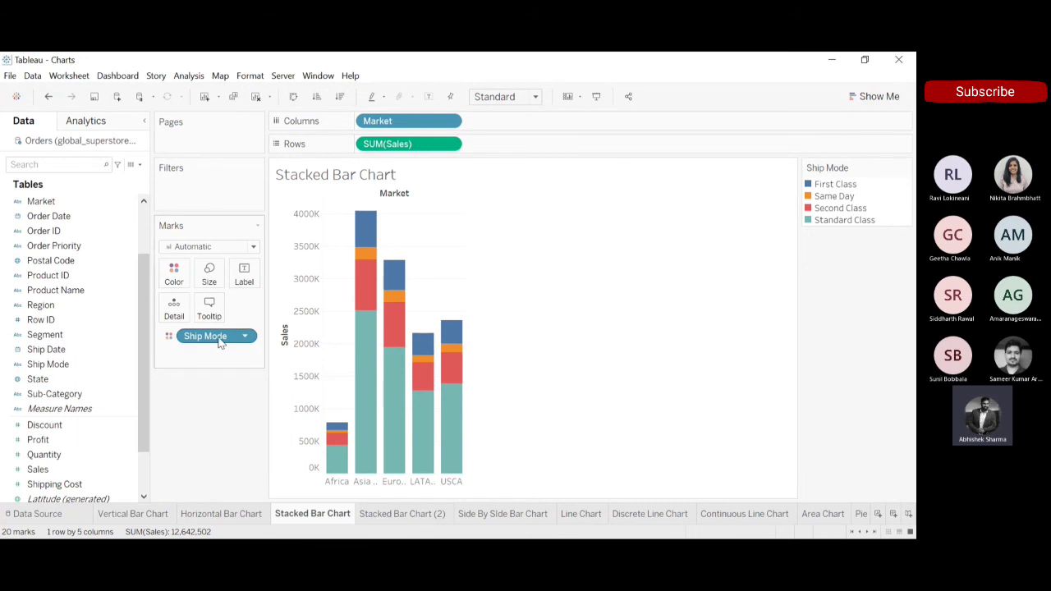
left_click_drag(62, 335, 184, 274)
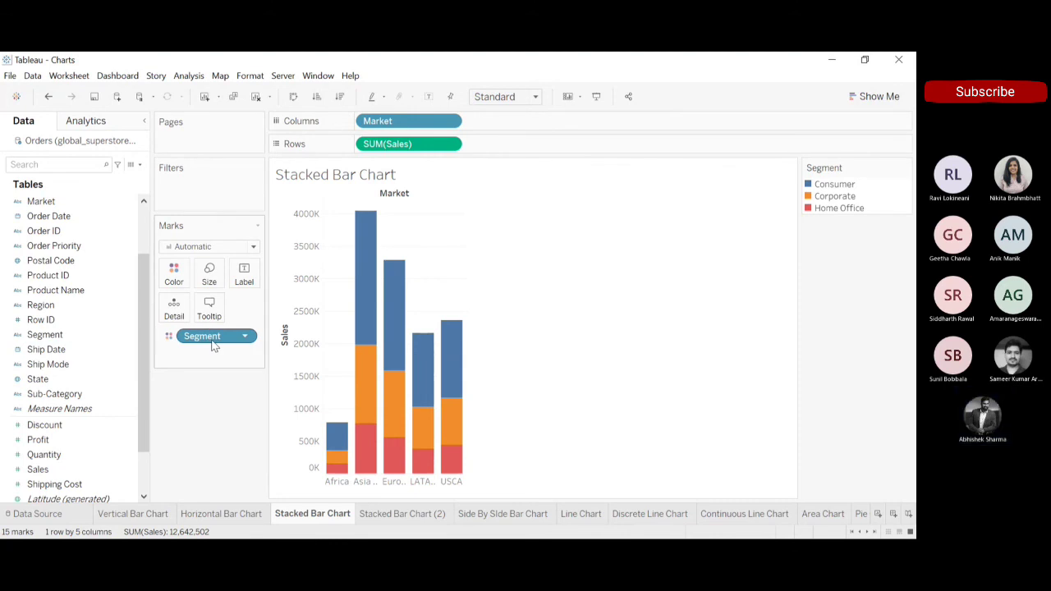
Colour the stacked bars by Ship Mode and fit the chart to Entire View.
left_click(52, 366)
left_click_drag(52, 366, 204, 339)
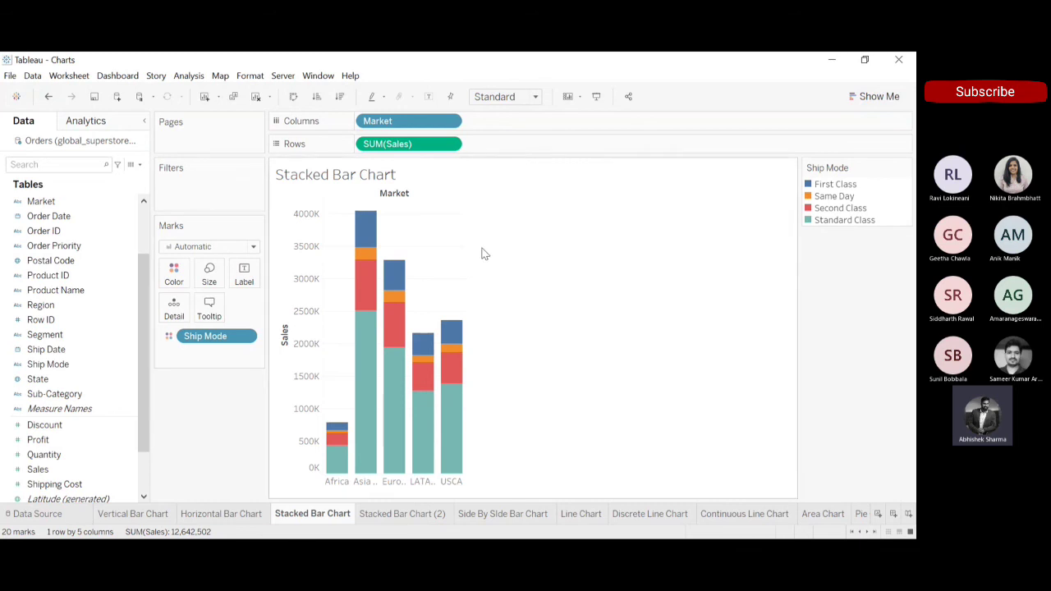
left_click(538, 98)
left_click(514, 145)
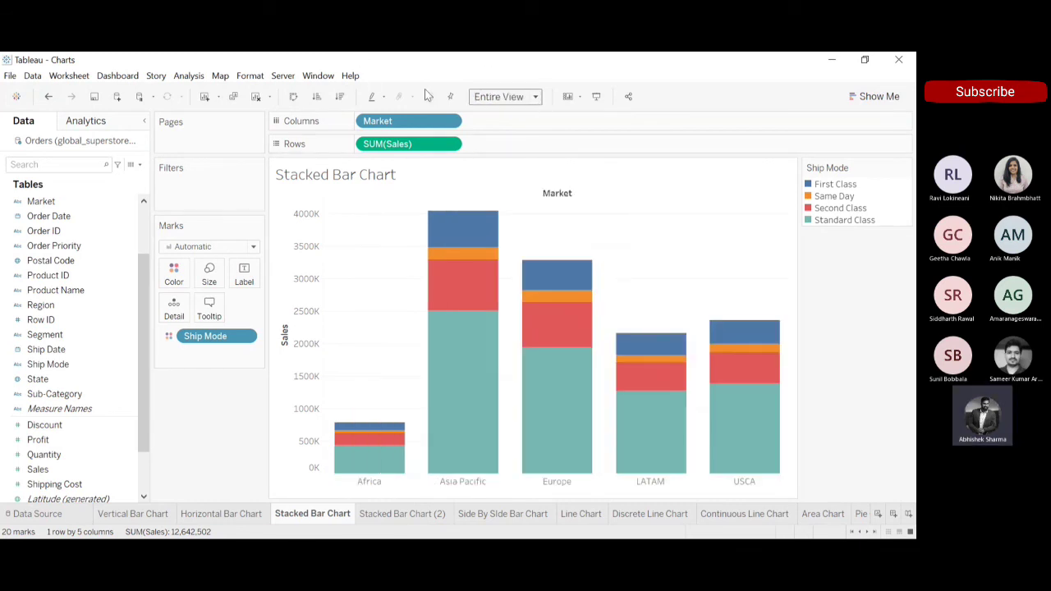
Show mark labels on the stacked bars and sort the markets by descending sales.
left_click(428, 93)
left_click(342, 96)
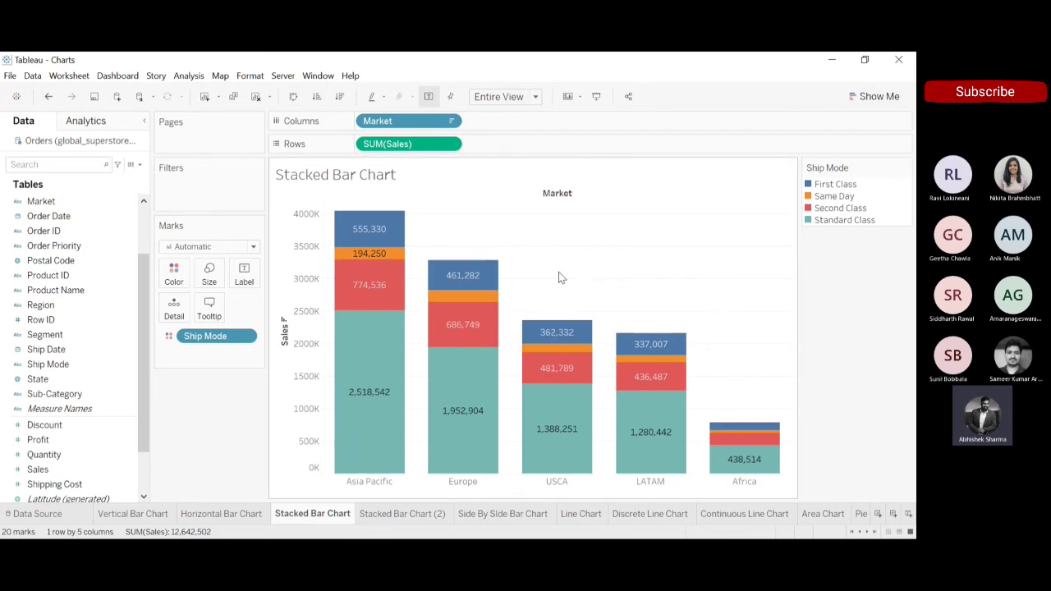
mouse_move(488, 297)
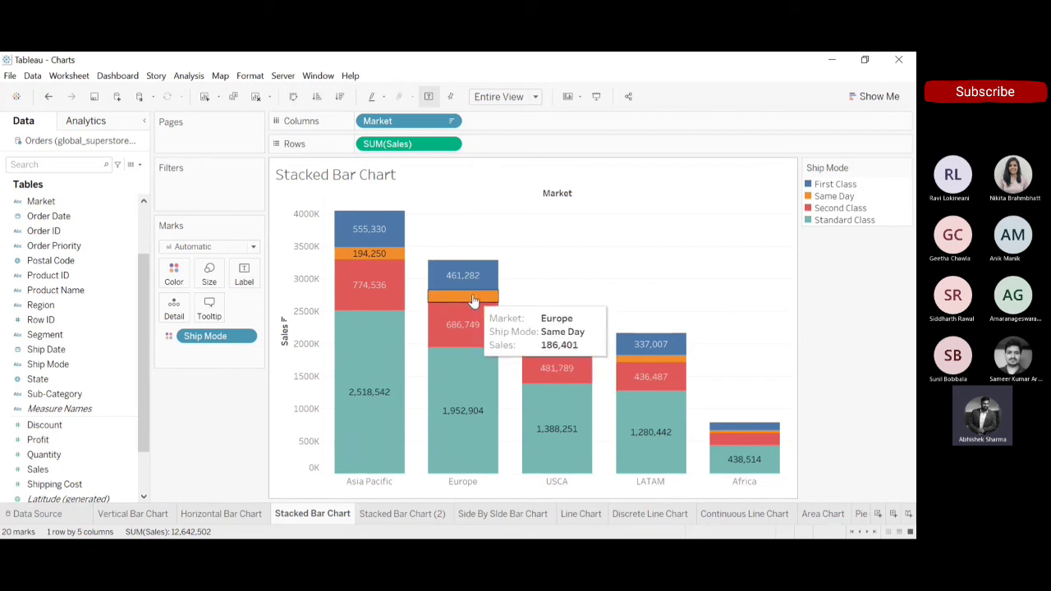
Try allowing the mark labels to overlap other marks, and turn the overlap option back off.
left_click(244, 273)
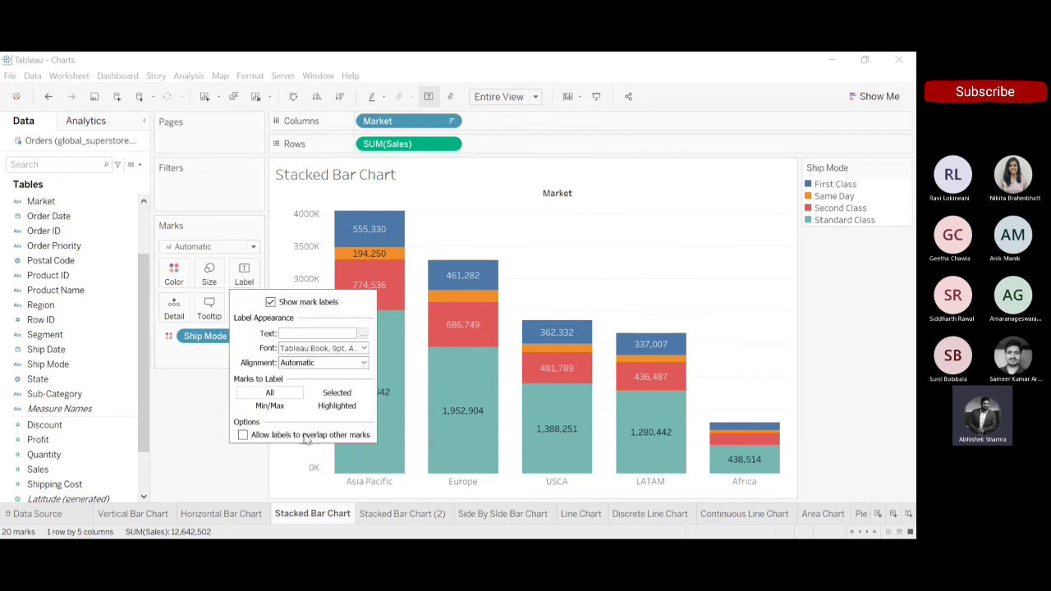
mouse_move(474, 303)
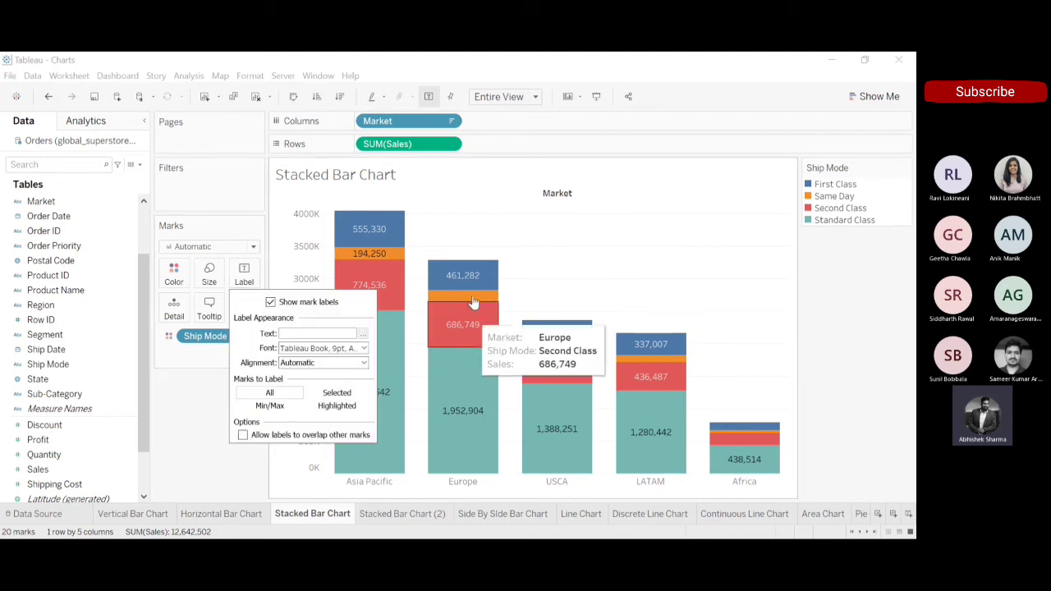
left_click(243, 436)
mouse_move(664, 375)
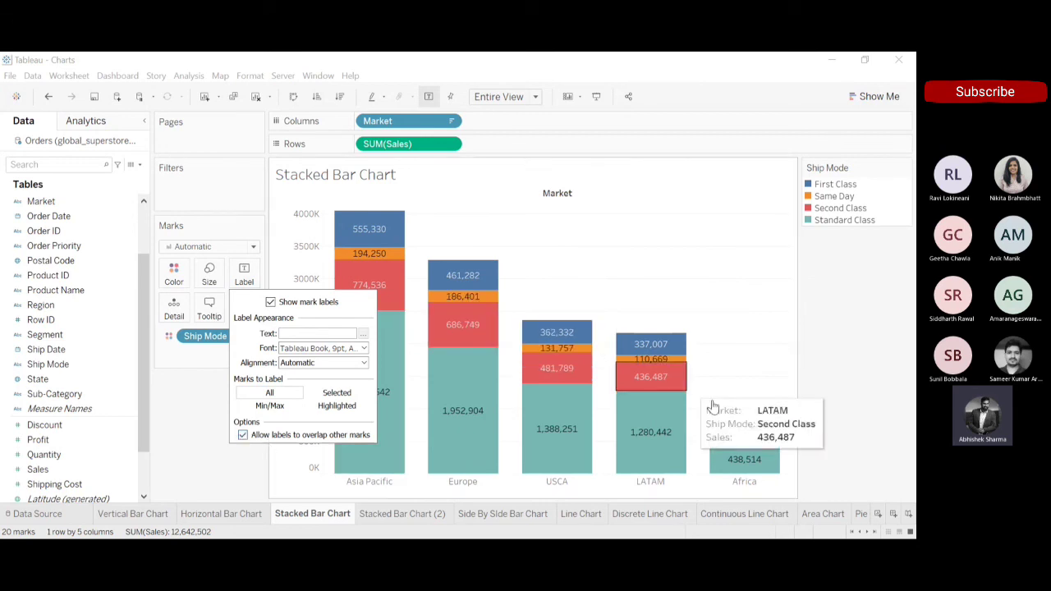
mouse_move(464, 297)
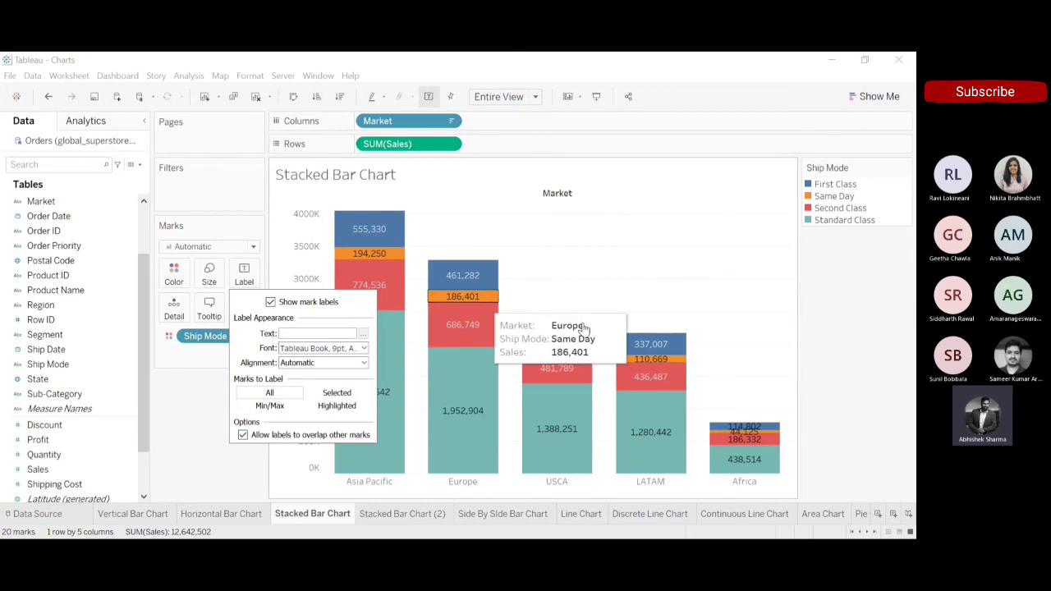
left_click(723, 314)
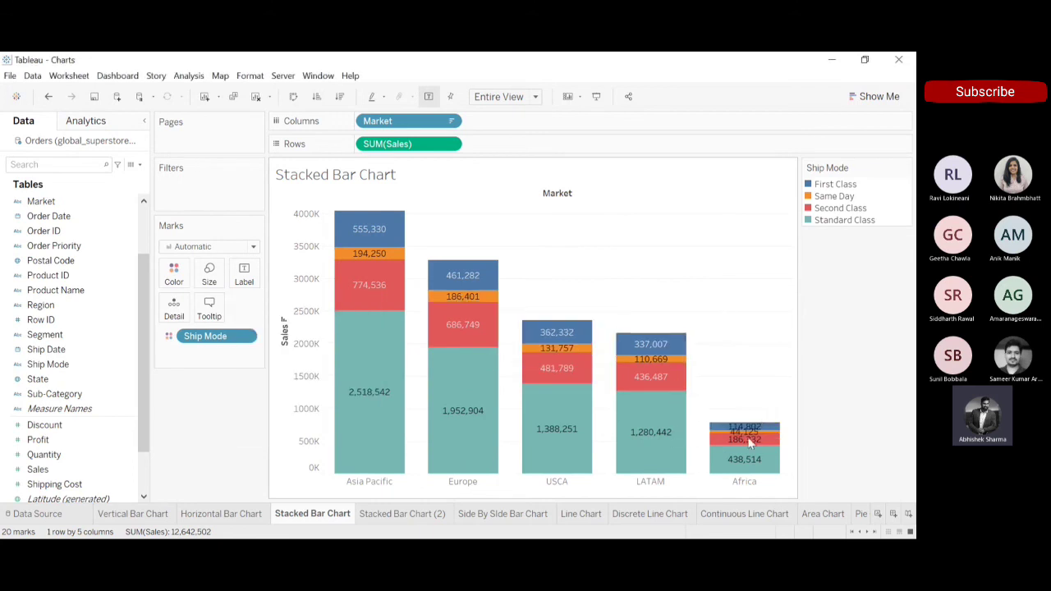
mouse_move(759, 435)
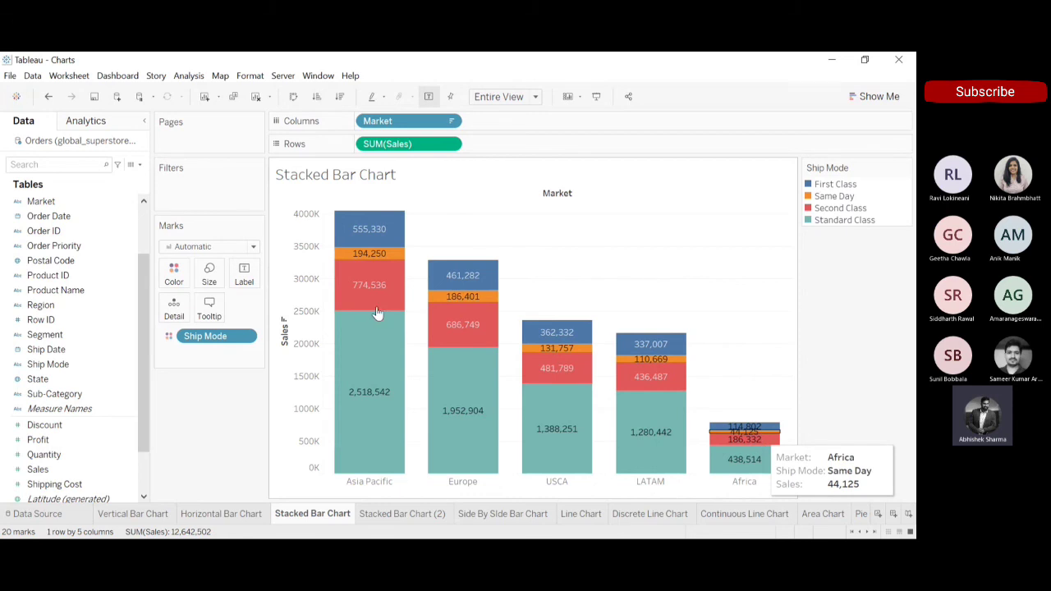
left_click(244, 277)
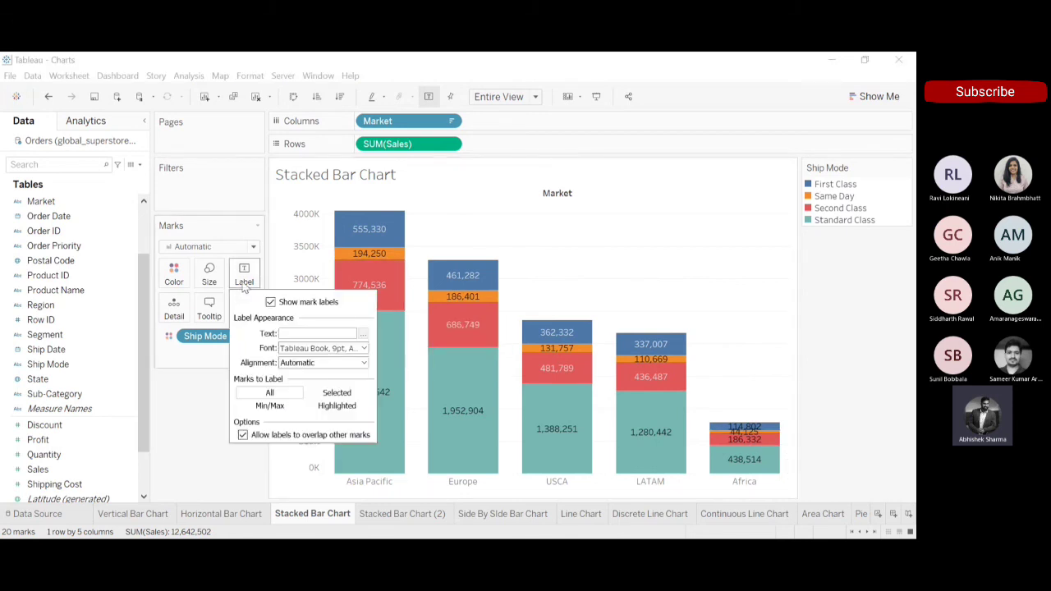
left_click(243, 435)
left_click(173, 417)
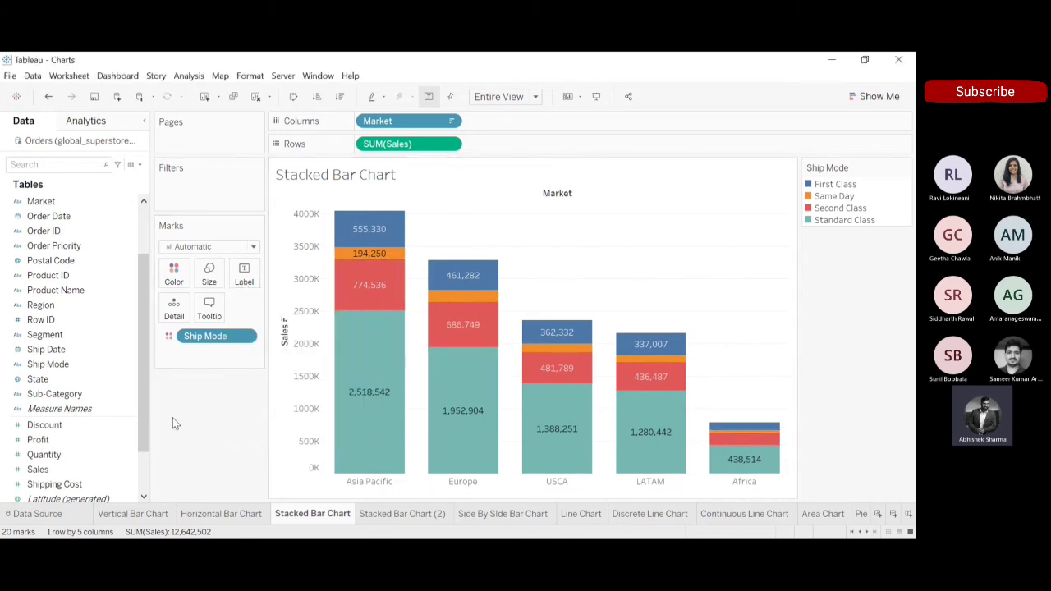
Force the label to show on the Same Day segment of the Europe bar.
left_click(461, 303)
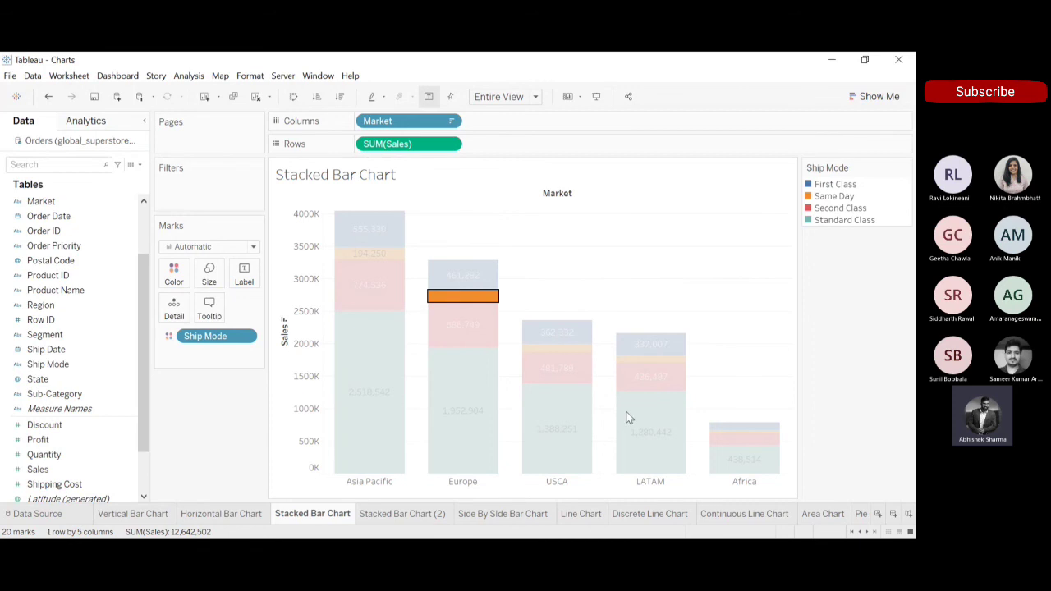
left_click(664, 232)
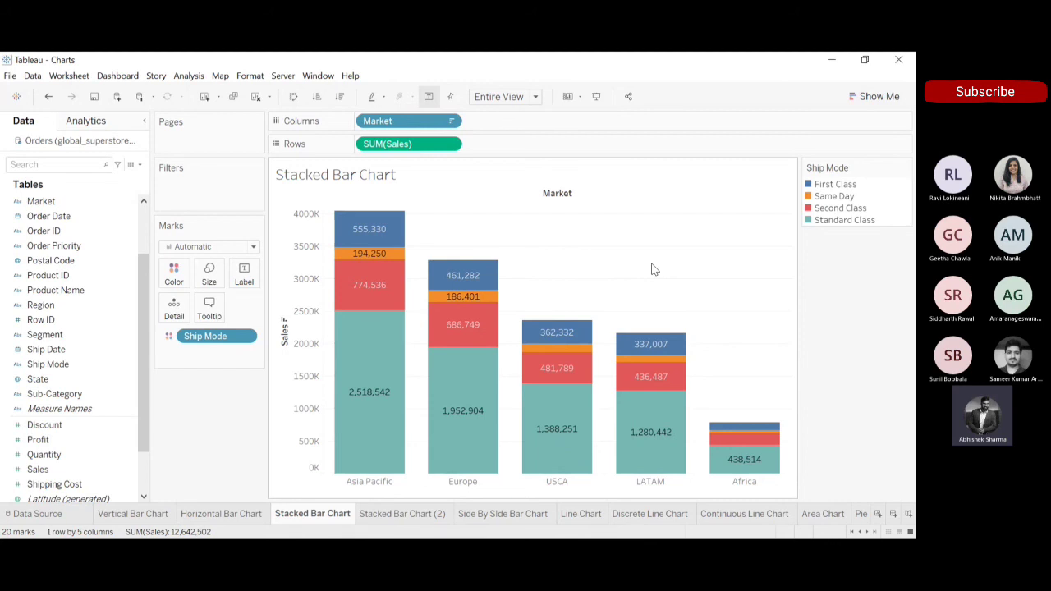
Remove Ship Mode from the Marks card, try the stacked bars suggestion with Market alone, and undo that chart change.
left_click(870, 98)
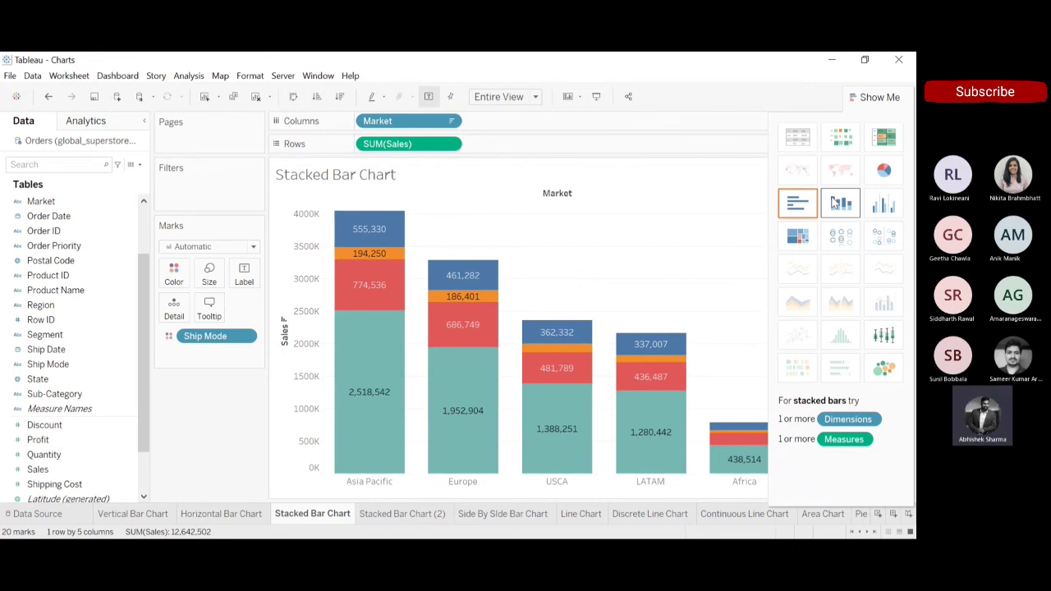
left_click_drag(215, 338, 197, 456)
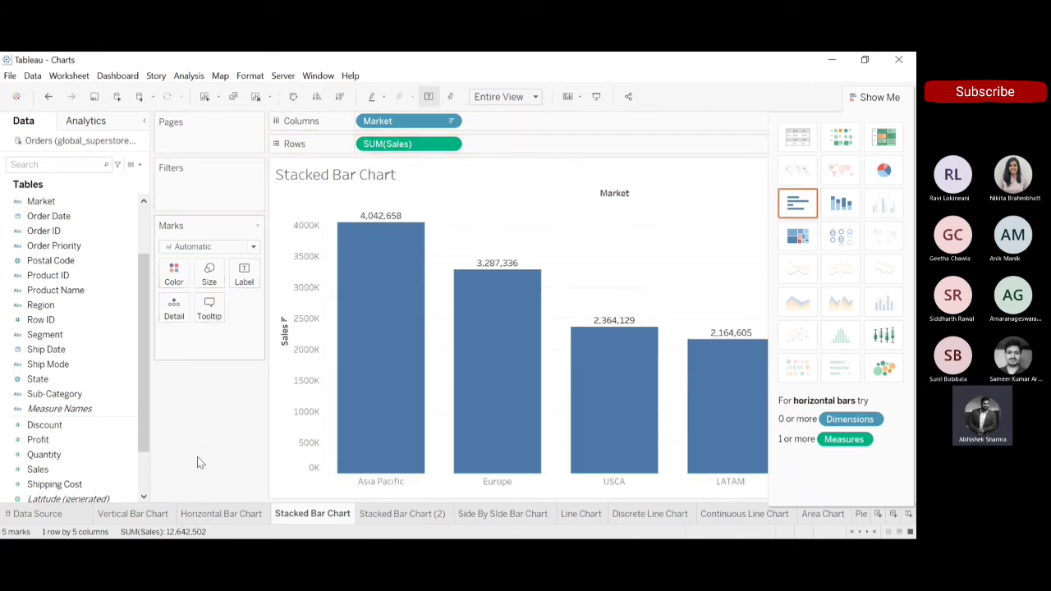
left_click(838, 214)
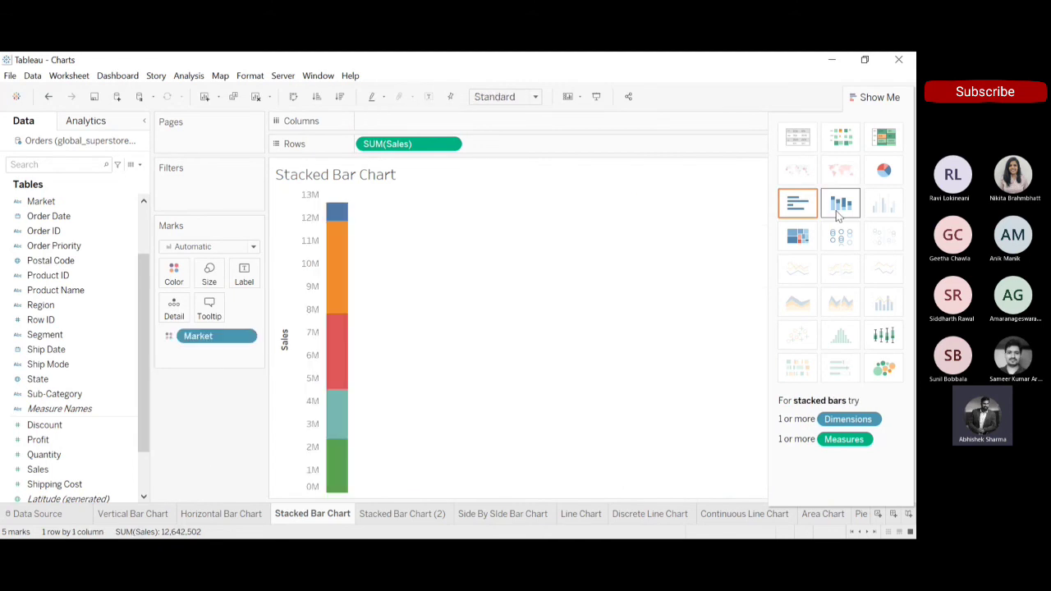
left_click(50, 101)
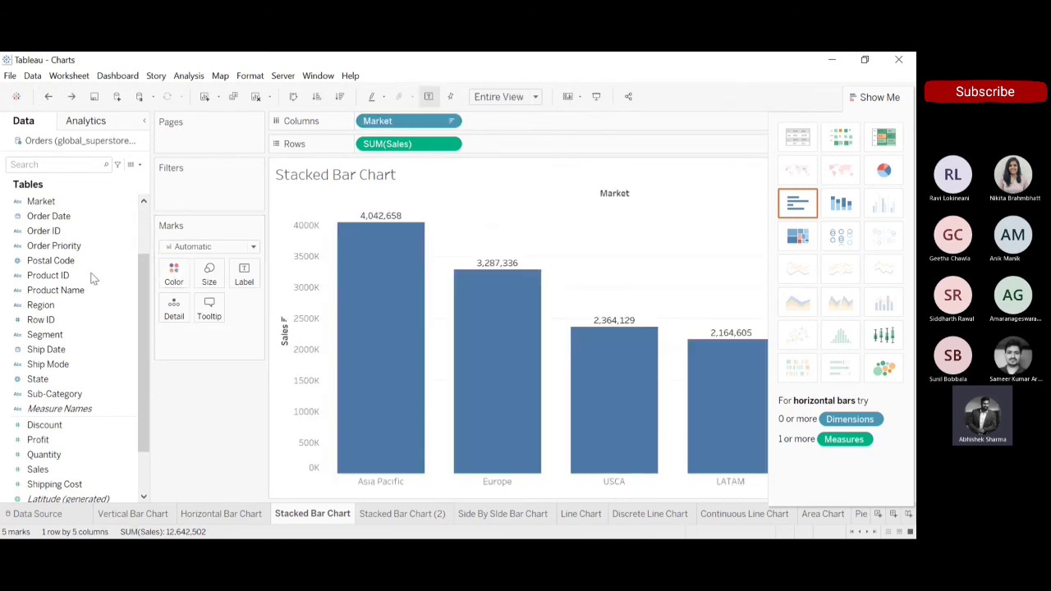
Add Category beside Market on Columns and convert the view to the suggested stacked bars.
left_click_drag(143, 309, 144, 205)
left_click_drag(45, 201, 497, 126)
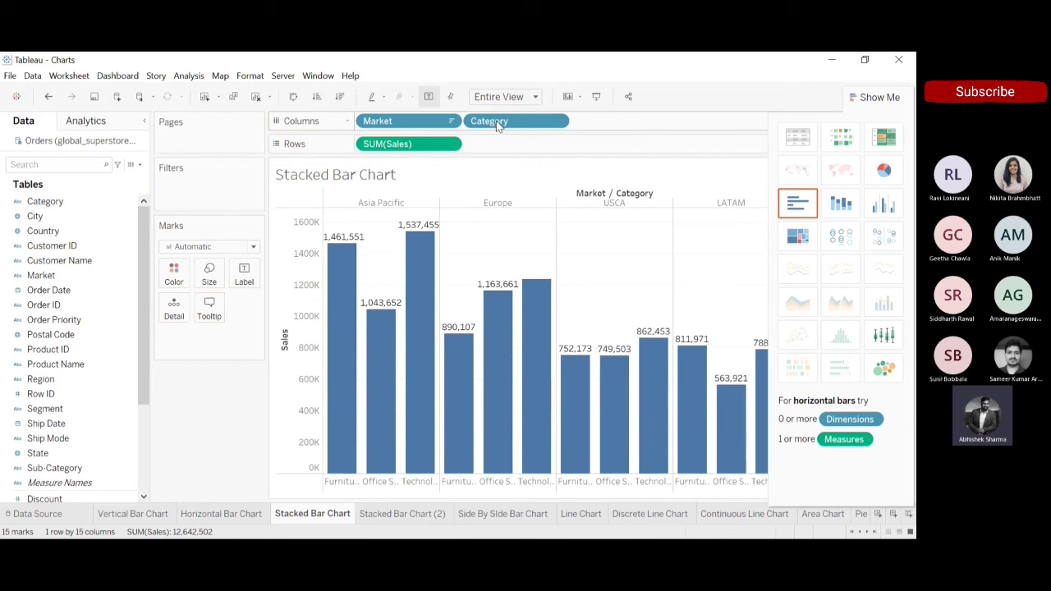
left_click(848, 211)
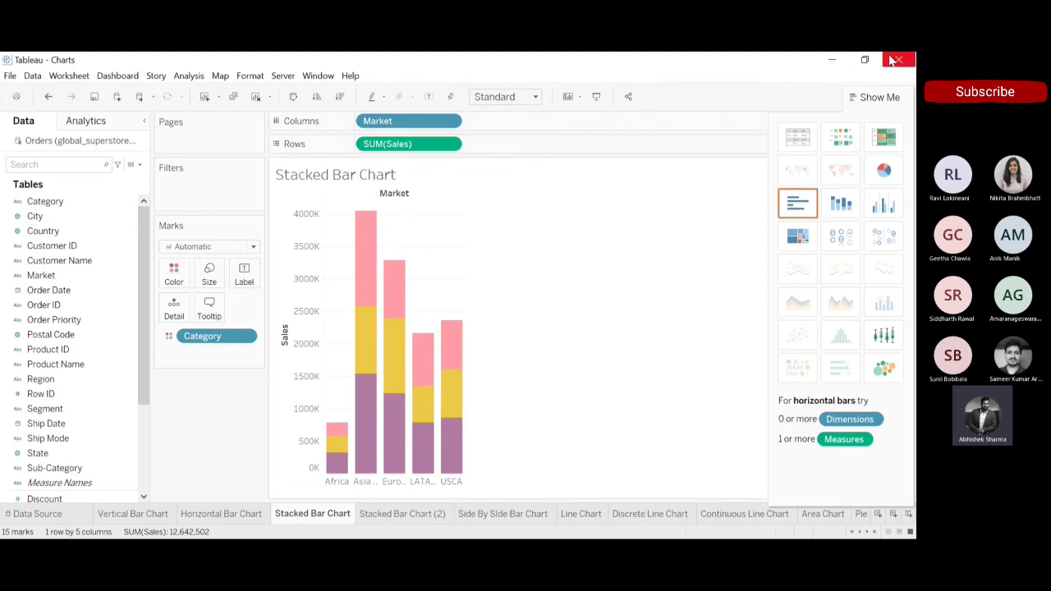
left_click(876, 98)
left_click(876, 98)
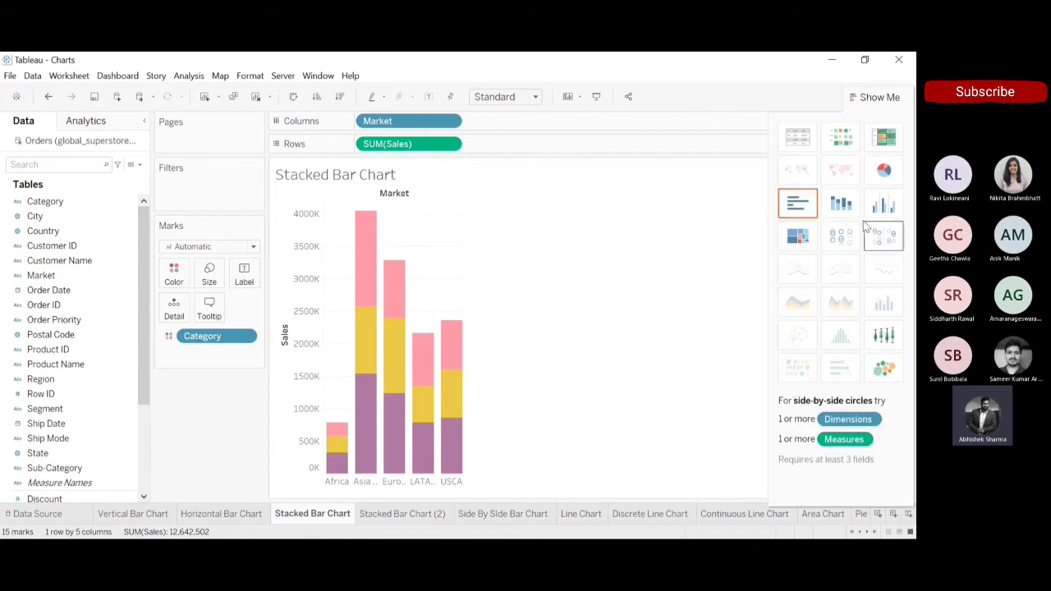
Try highlight table, heat map, side-by-side bars, treemap, circle views and side-by-side circles, returning to stacked bars.
left_click(897, 146)
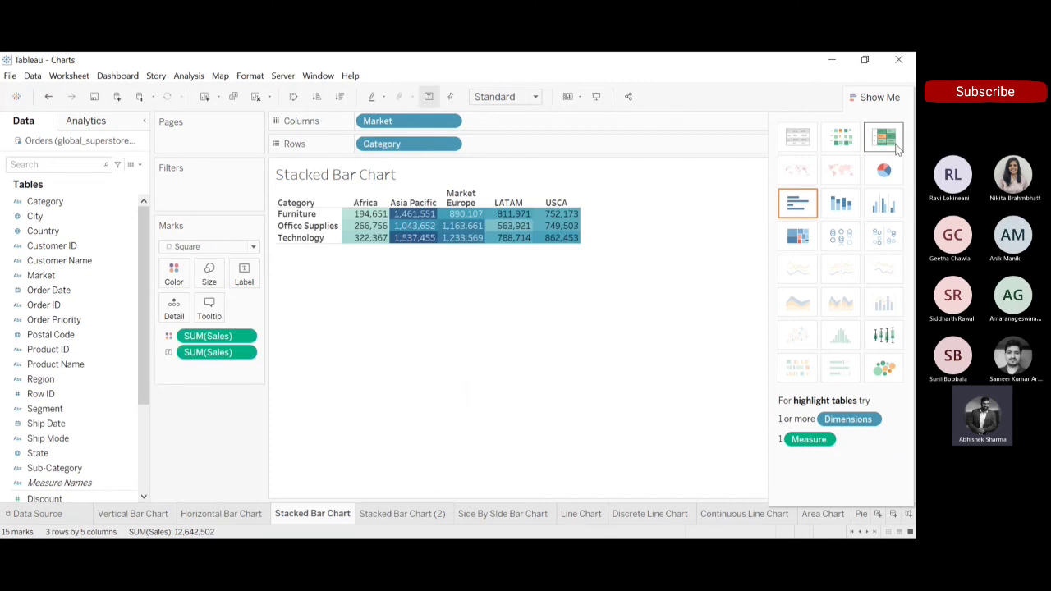
left_click(838, 148)
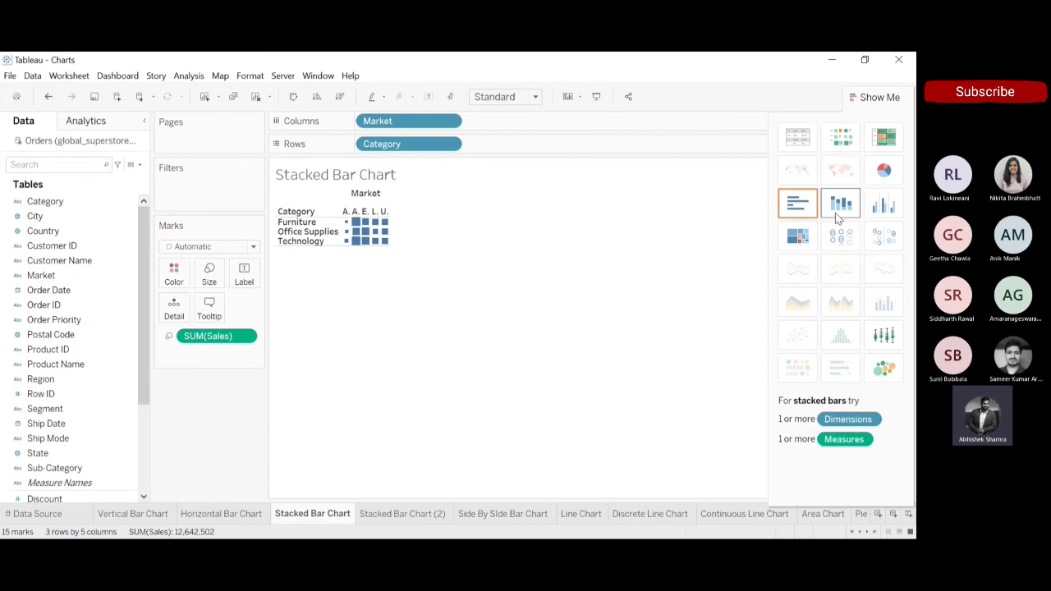
left_click(835, 213)
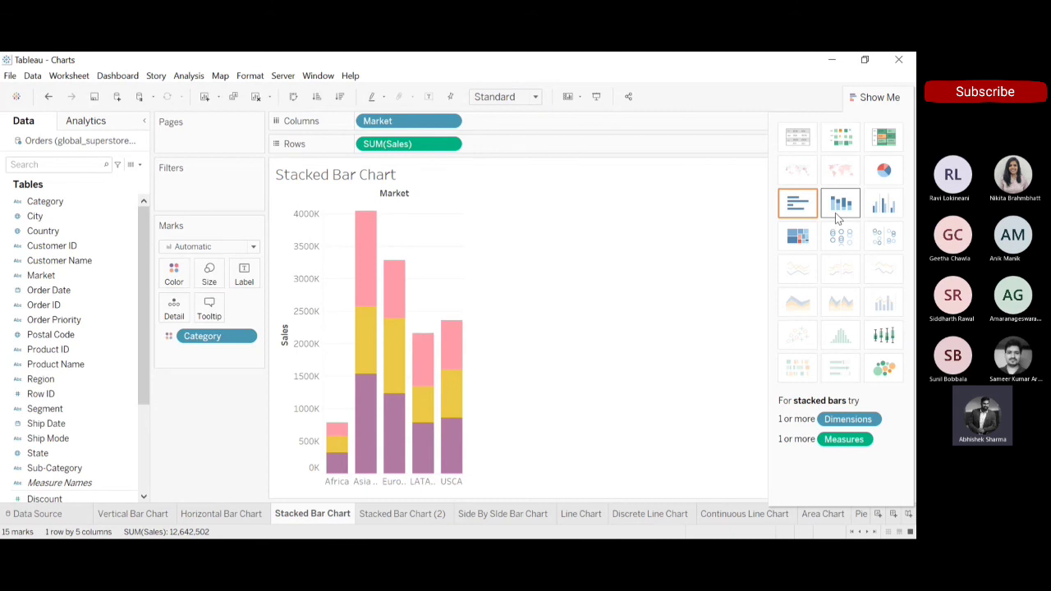
left_click(883, 204)
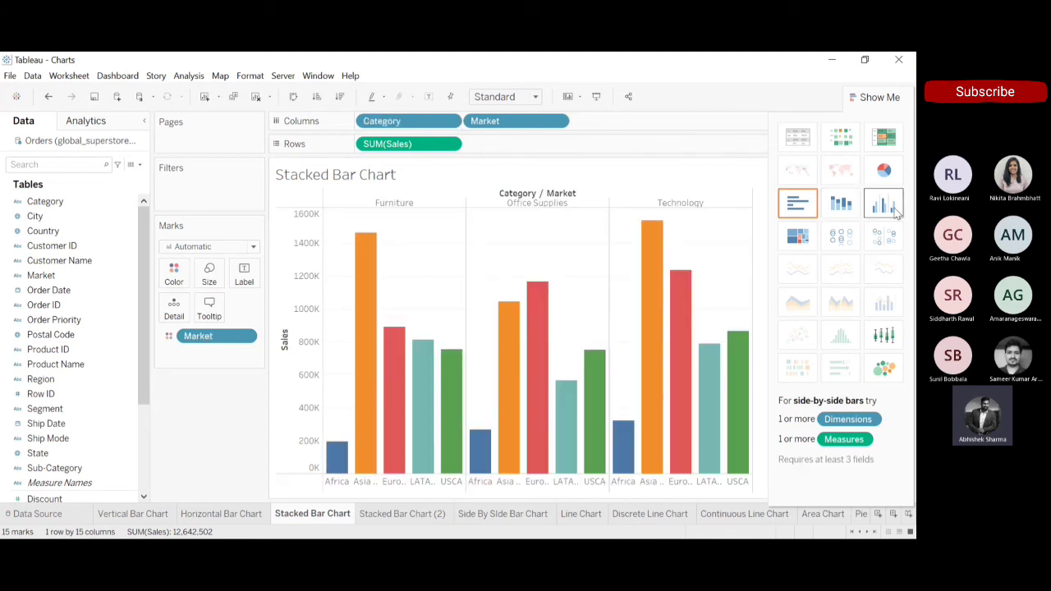
left_click(799, 237)
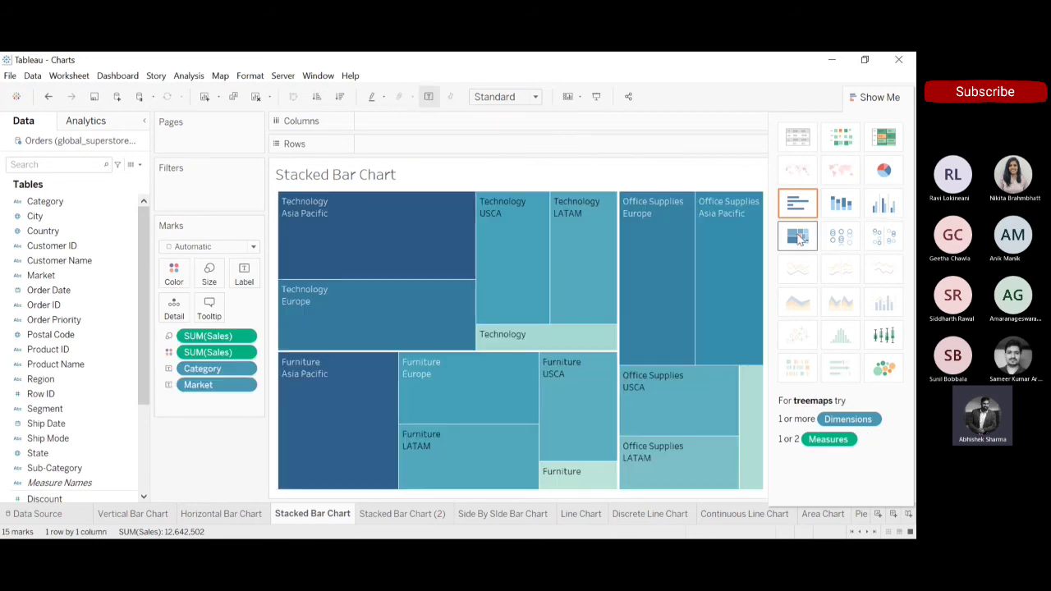
left_click(847, 239)
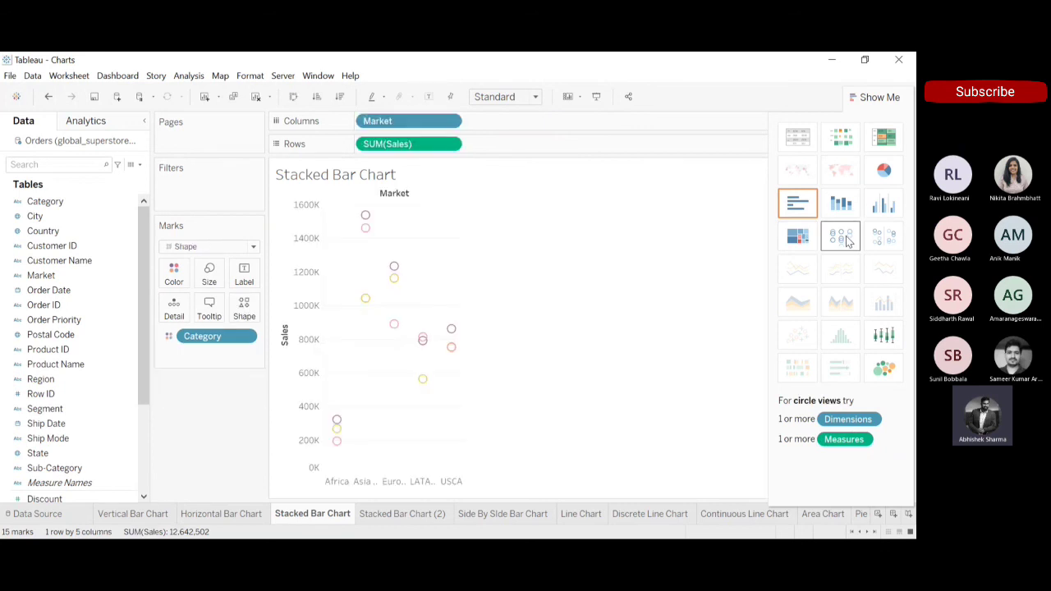
left_click(897, 239)
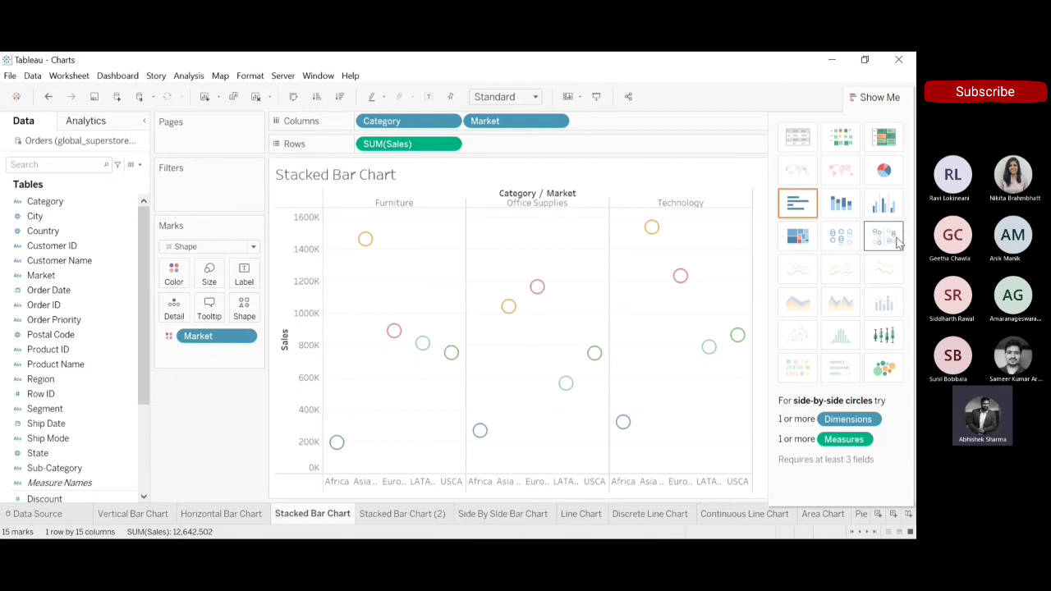
left_click(841, 200)
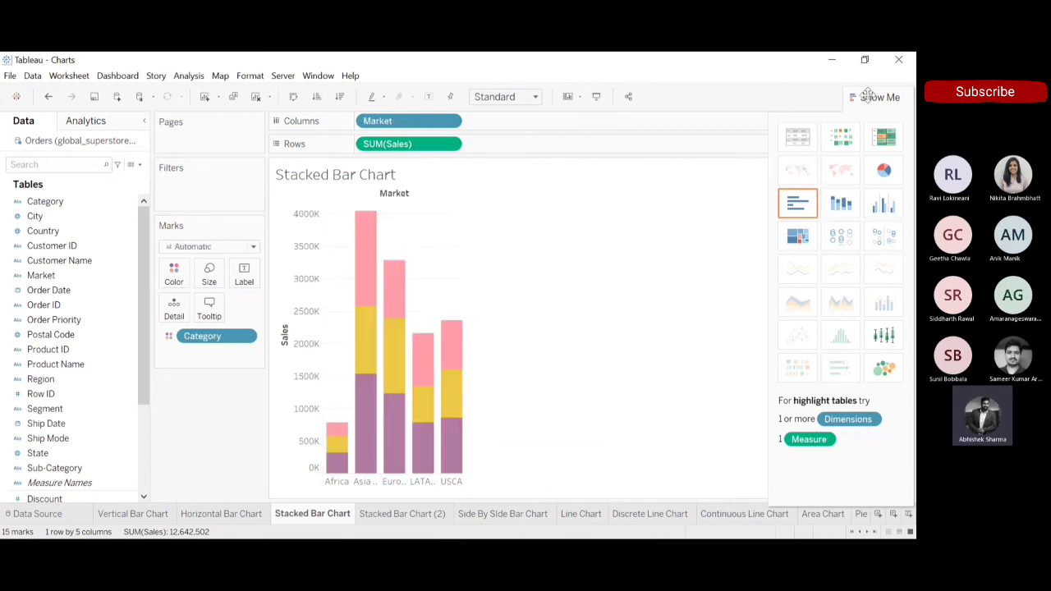
left_click(871, 97)
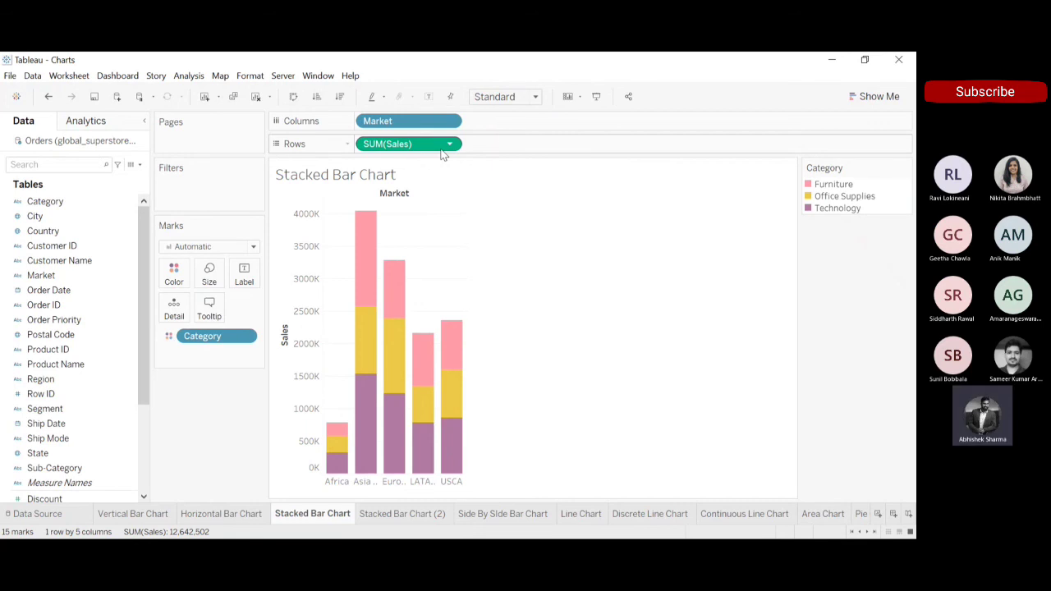
Insert a new worksheet after the Side By Side Bar Chart sheet and place Market on Columns.
left_click(393, 516)
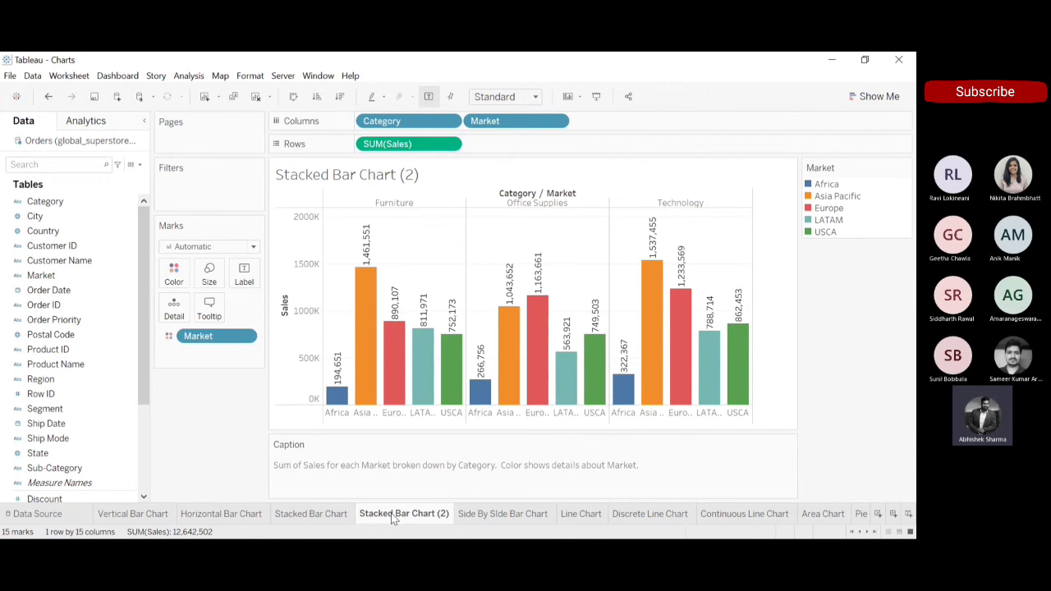
left_click(502, 518)
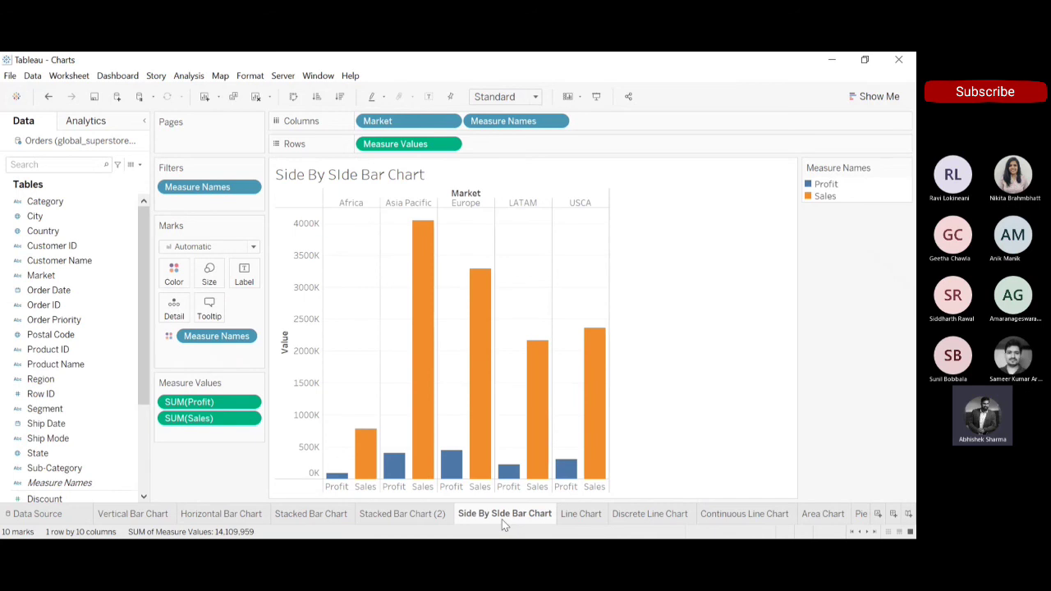
left_click(204, 96)
left_click(66, 275)
left_click_drag(305, 160, 402, 130)
Add Profit and Sales to Rows to chart both measures by market.
left_click_drag(146, 314, 137, 390)
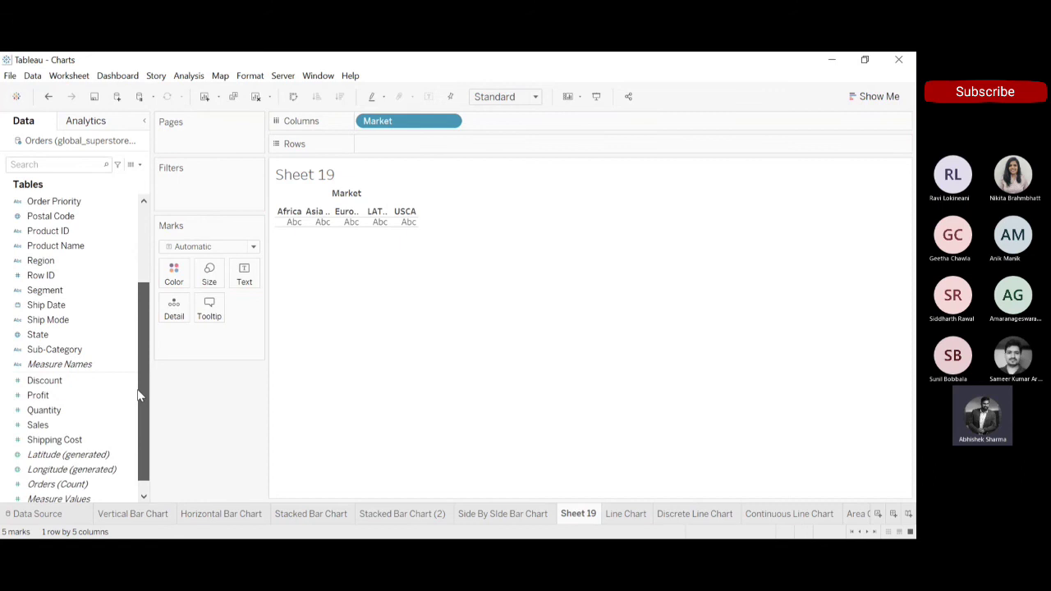
mouse_move(49, 396)
left_mouse_down()
mouse_move(425, 124)
mouse_move(402, 145)
left_mouse_up()
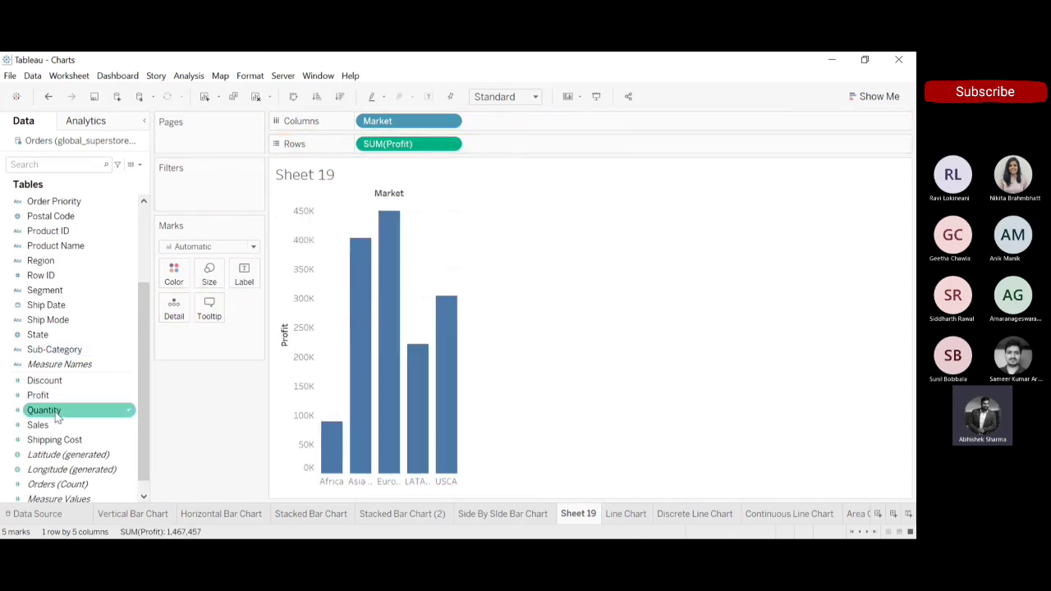
left_click_drag(41, 425, 526, 153)
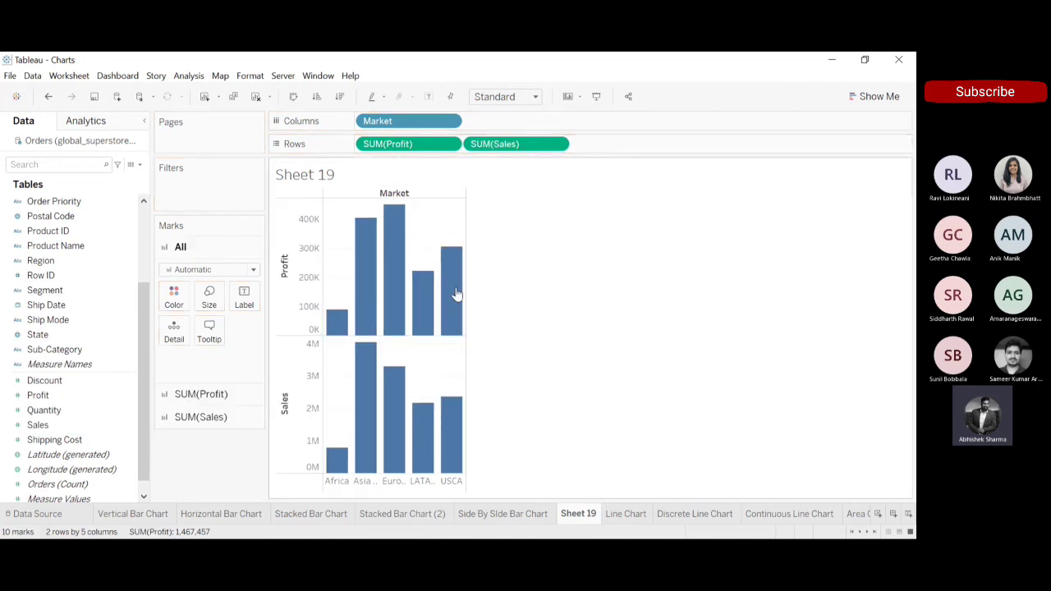
mouse_move(377, 425)
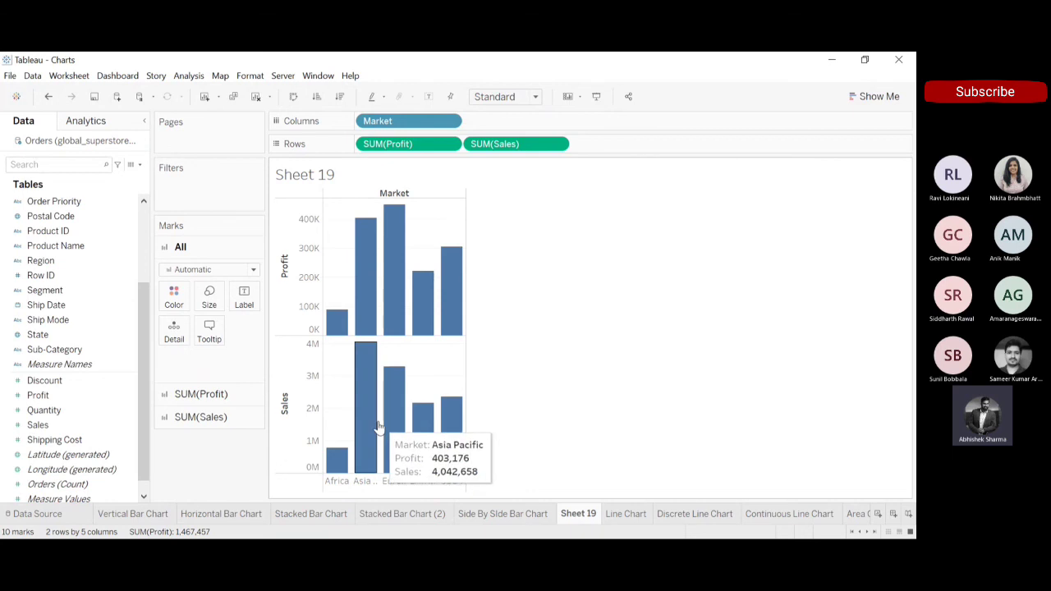
Convert the Profit and Sales by Market view to side-by-side bars using the suggested chart types.
left_click(854, 95)
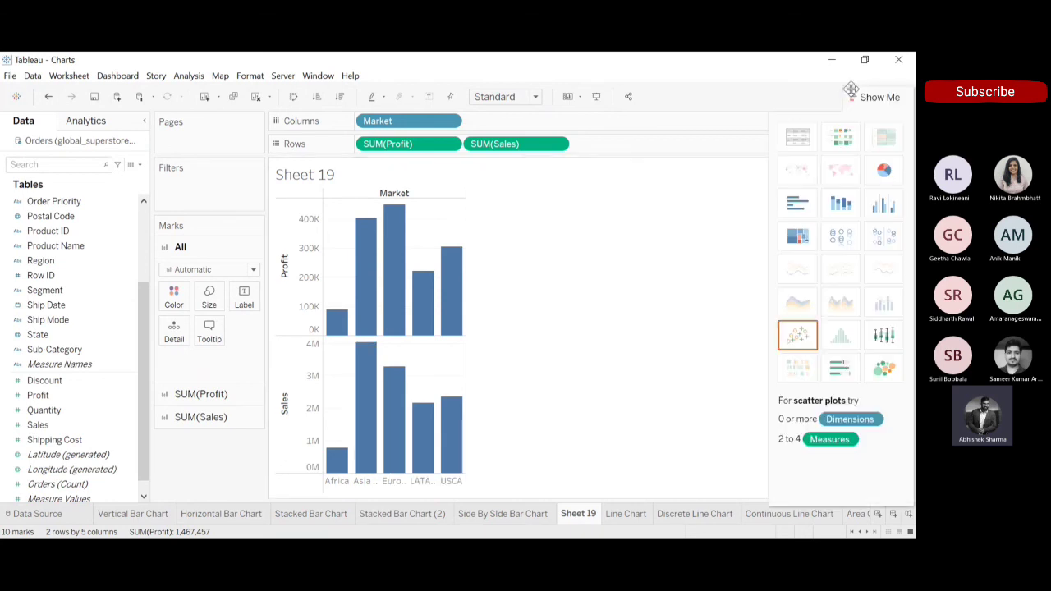
left_click(881, 201)
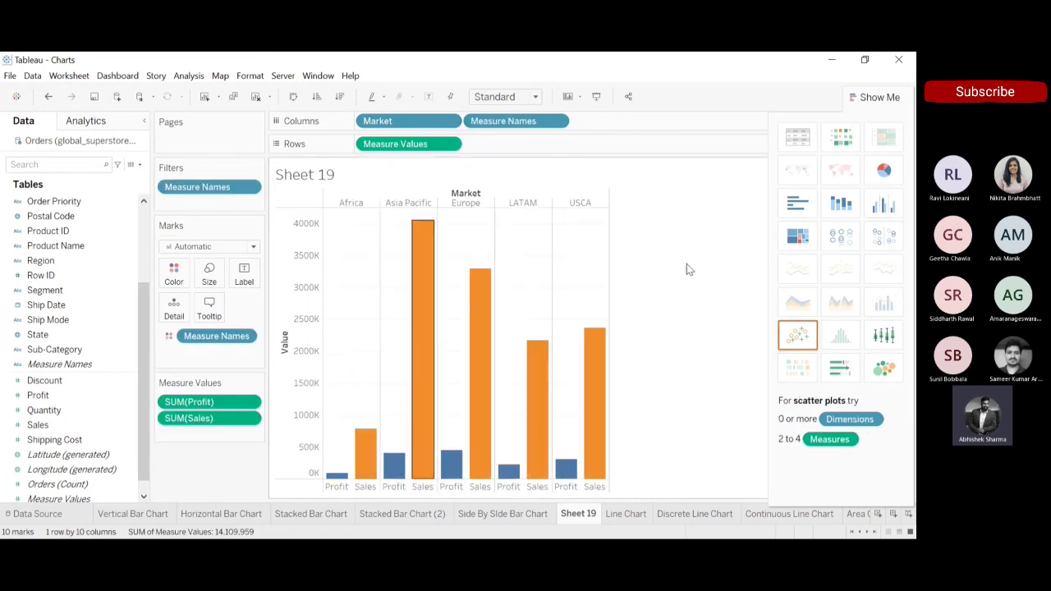
left_click(874, 97)
mouse_move(489, 374)
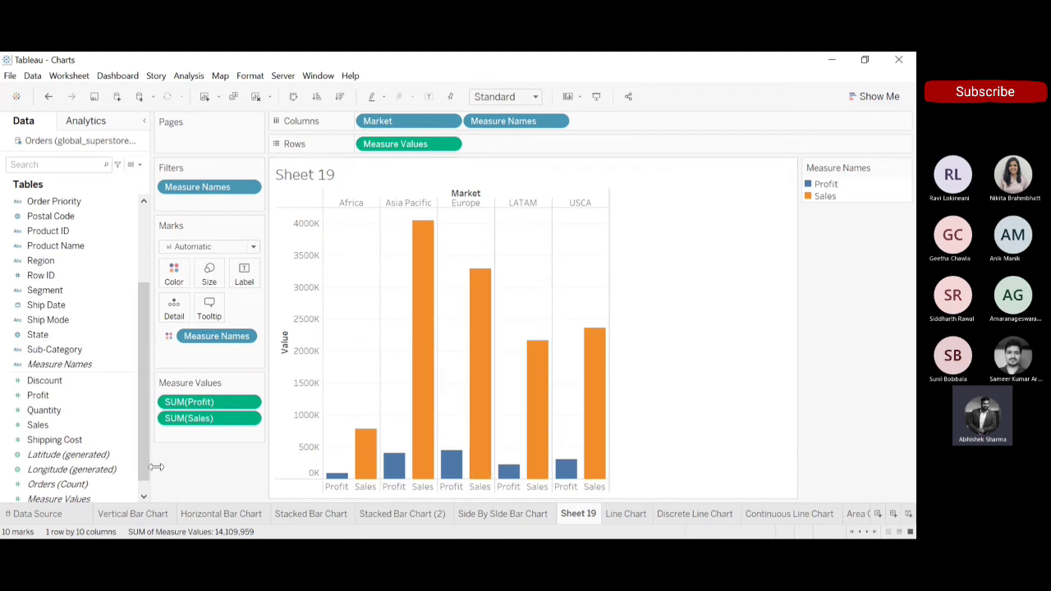
Try Discount as a third measure in the side-by-side bars and remove it again.
left_click(143, 496)
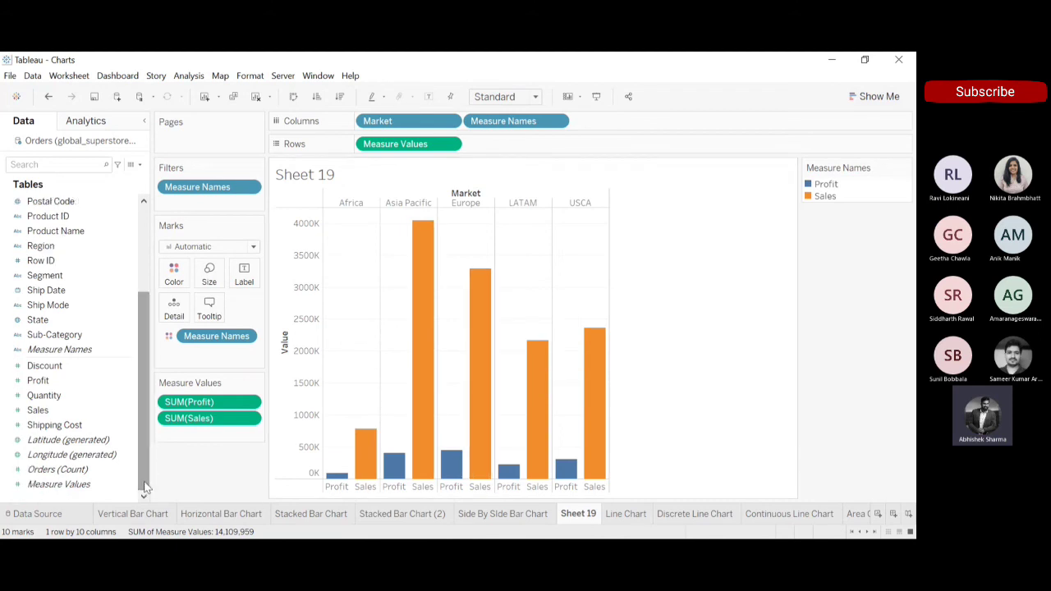
left_click(50, 411)
left_click(68, 368)
left_click_drag(68, 368, 203, 440)
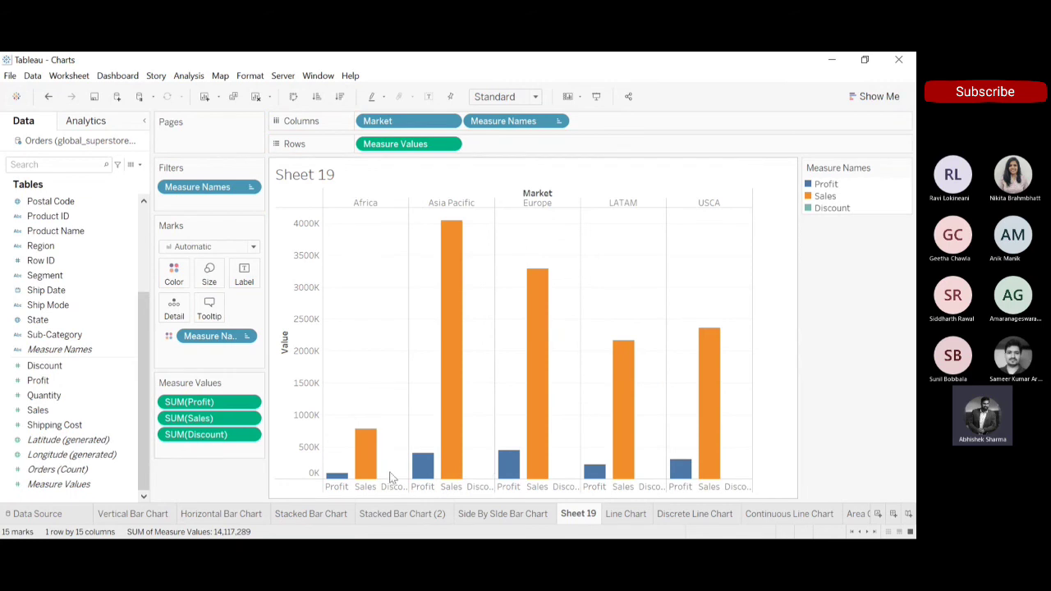
mouse_move(394, 482)
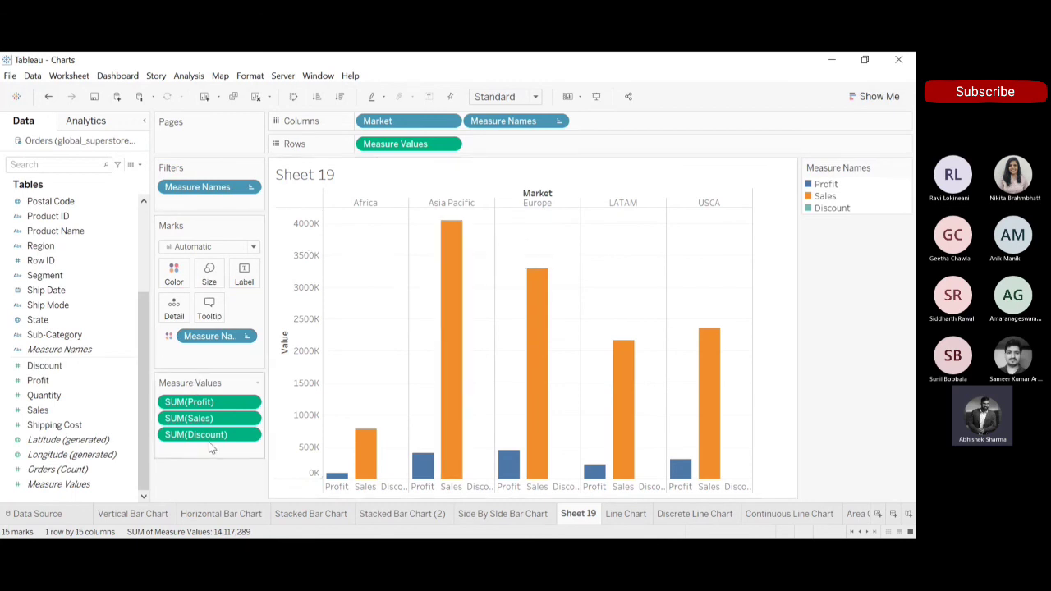
left_click_drag(211, 436, 202, 482)
Add Shipping Cost to the measure values as a third bar and inspect its bars across the markets.
left_click(55, 424)
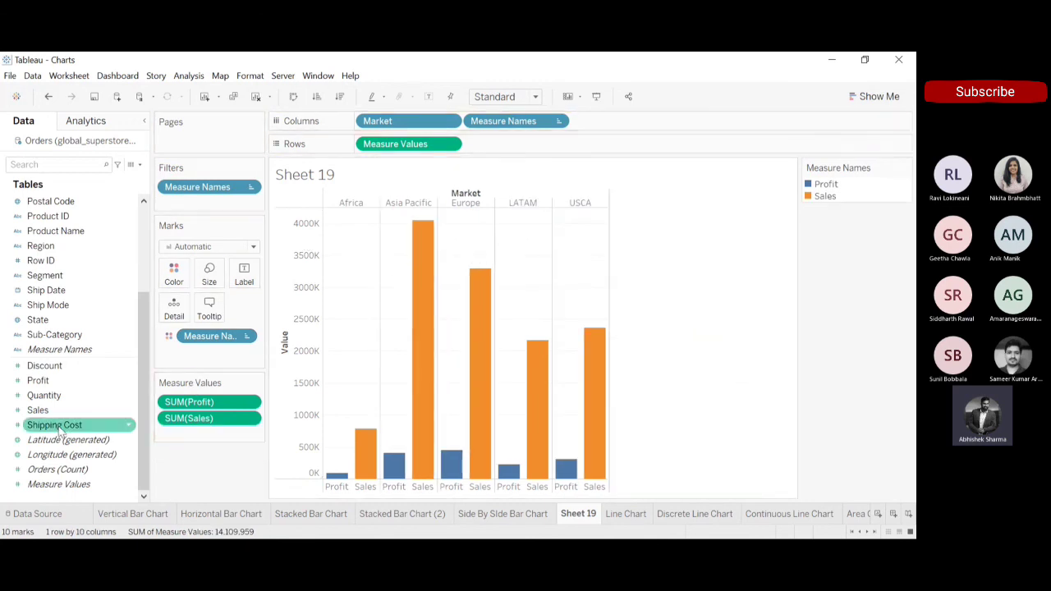
left_click_drag(187, 427, 199, 439)
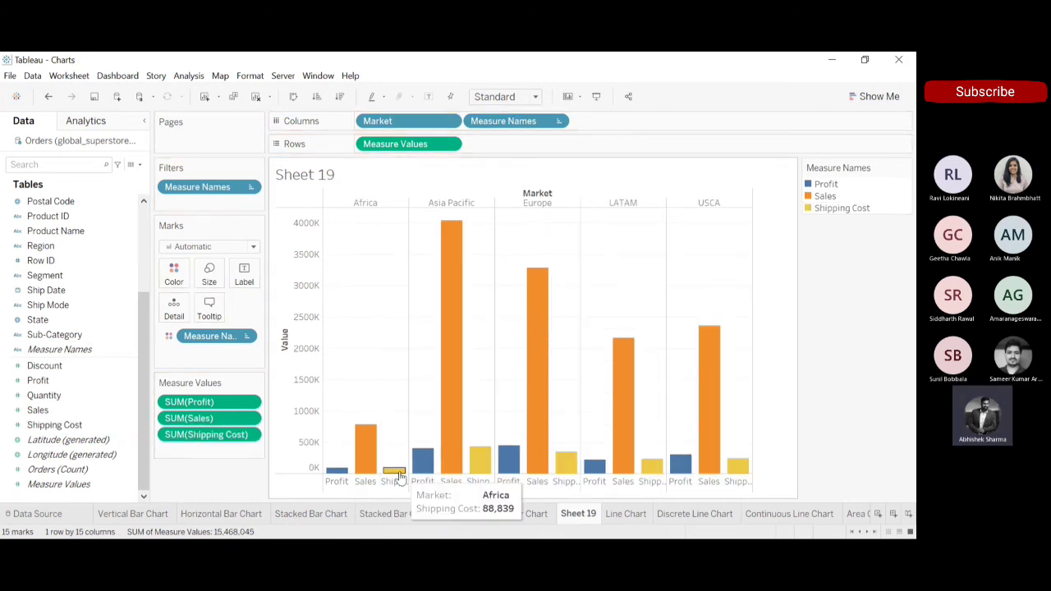
mouse_move(577, 465)
mouse_move(656, 468)
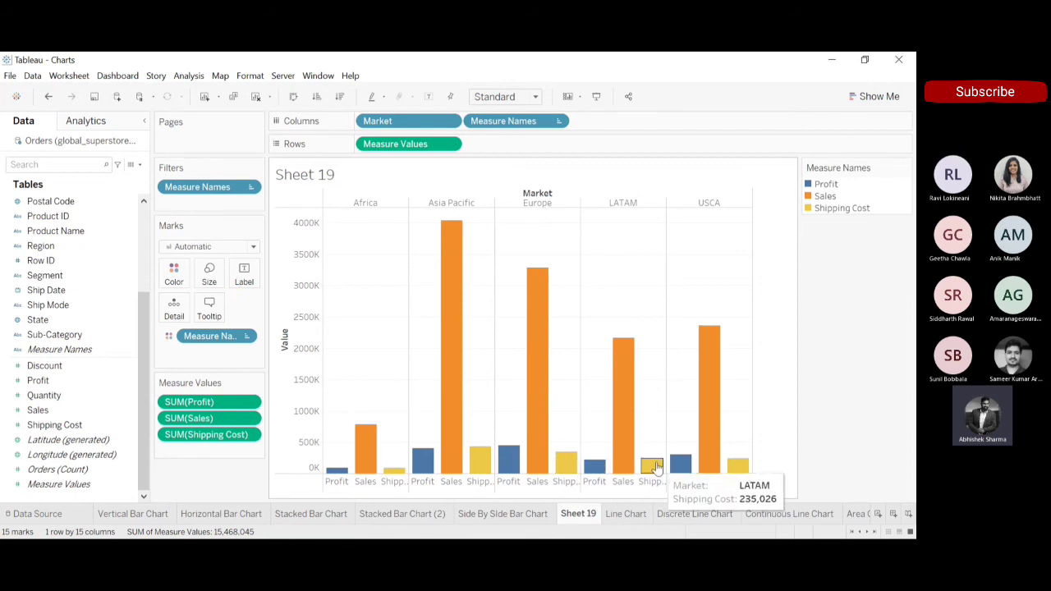
mouse_move(734, 467)
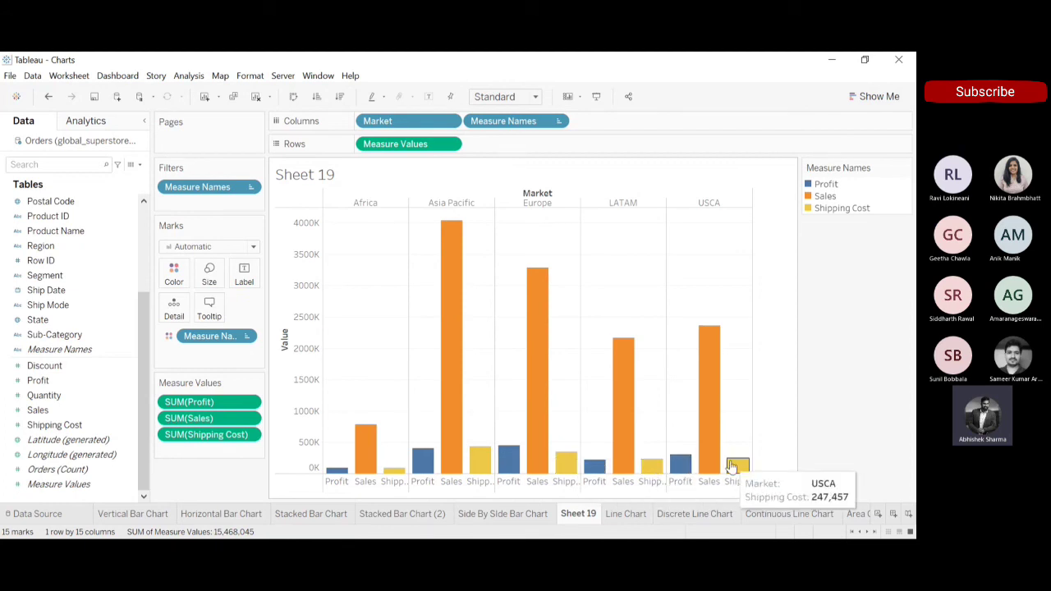
mouse_move(714, 397)
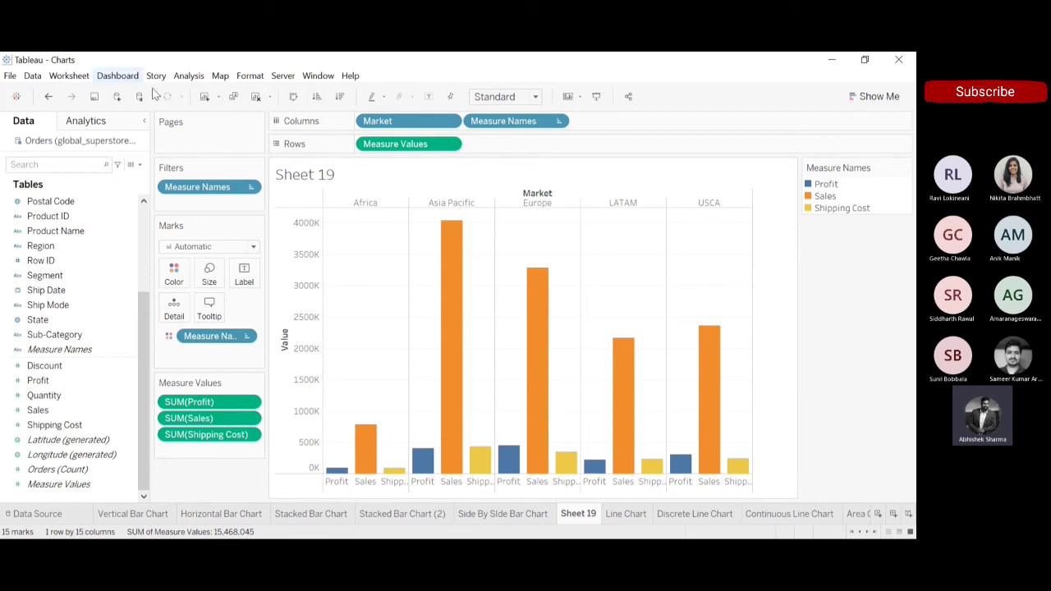
Clear the sheet and rebuild a bar chart with Market on Columns and Sales on Rows.
left_click(257, 97)
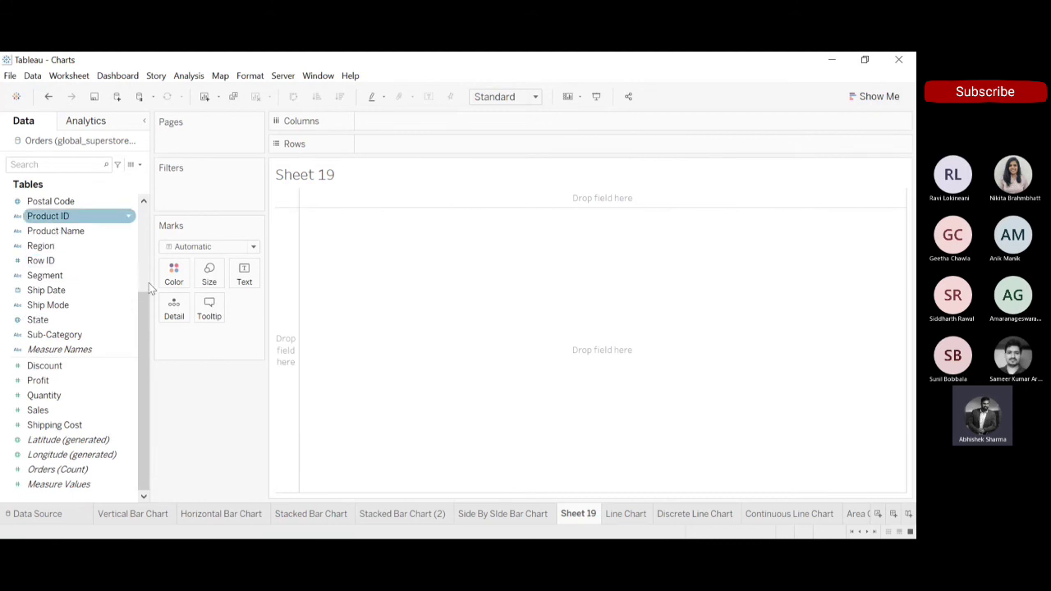
scroll(141, 309, "up", 4)
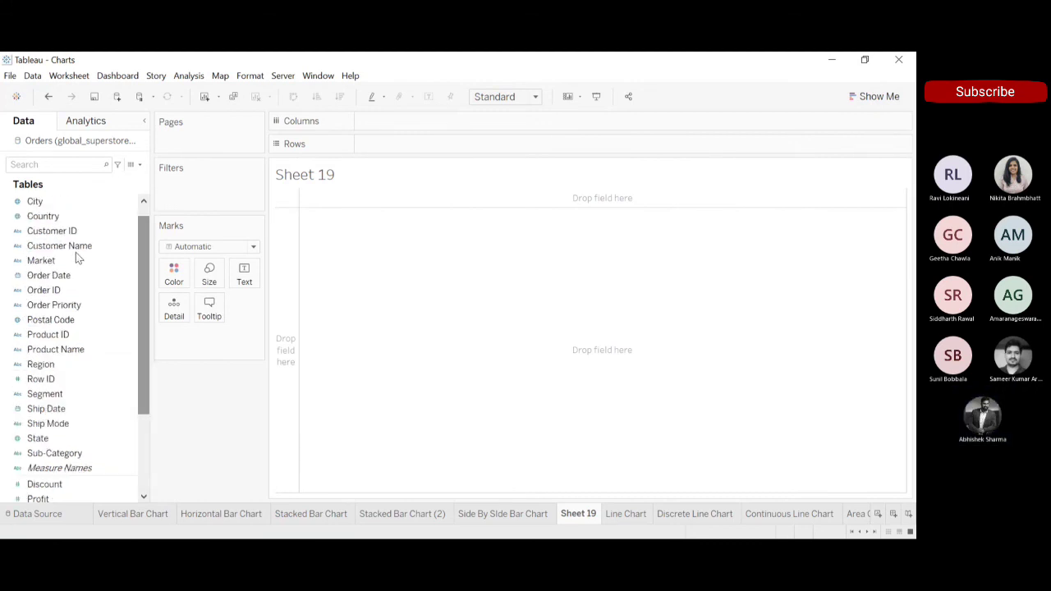
left_click_drag(52, 263, 405, 123)
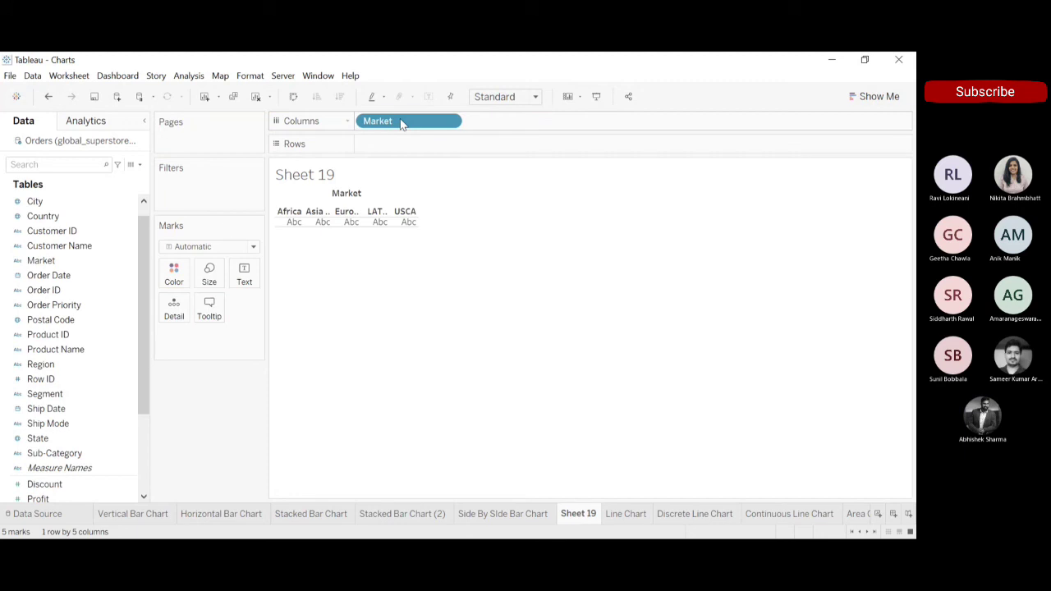
scroll(157, 433, "down", 4)
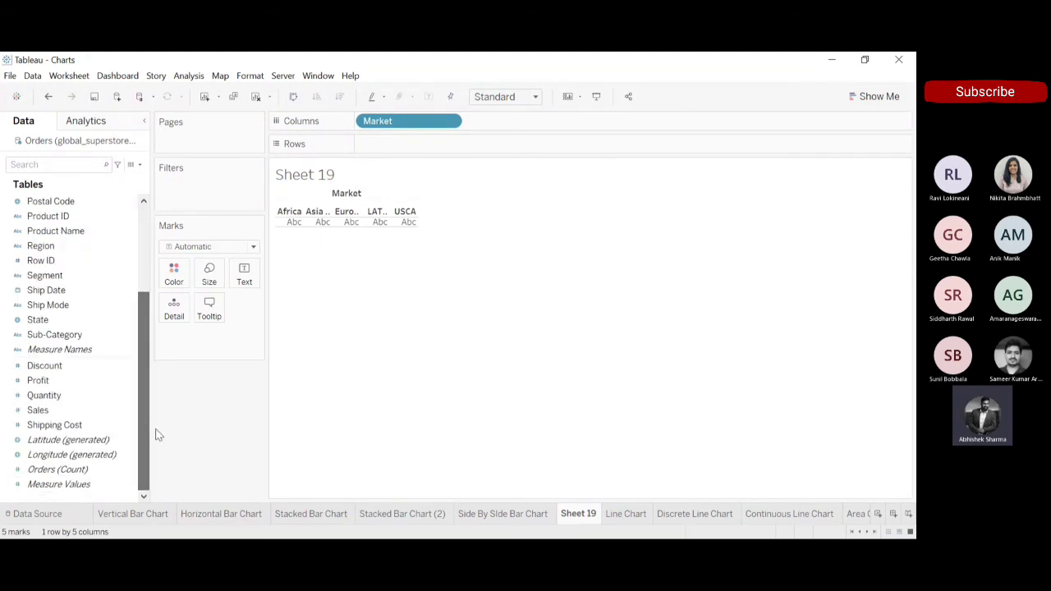
left_click_drag(71, 411, 400, 149)
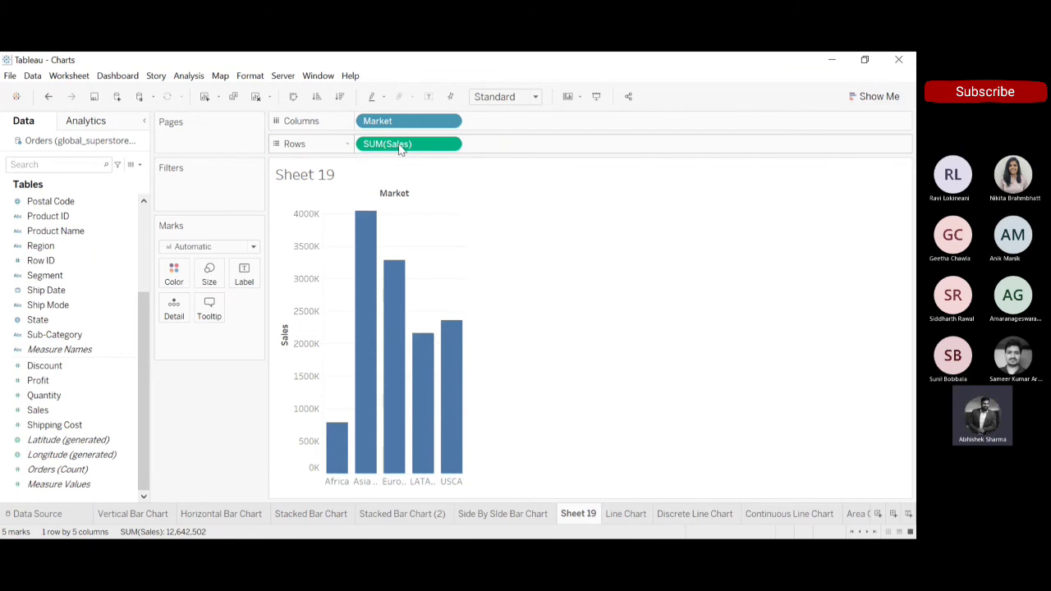
Combine Profit with Sales on one shared axis, and try moving Profit onto Color, undoing that move.
left_click_drag(38, 380, 300, 268)
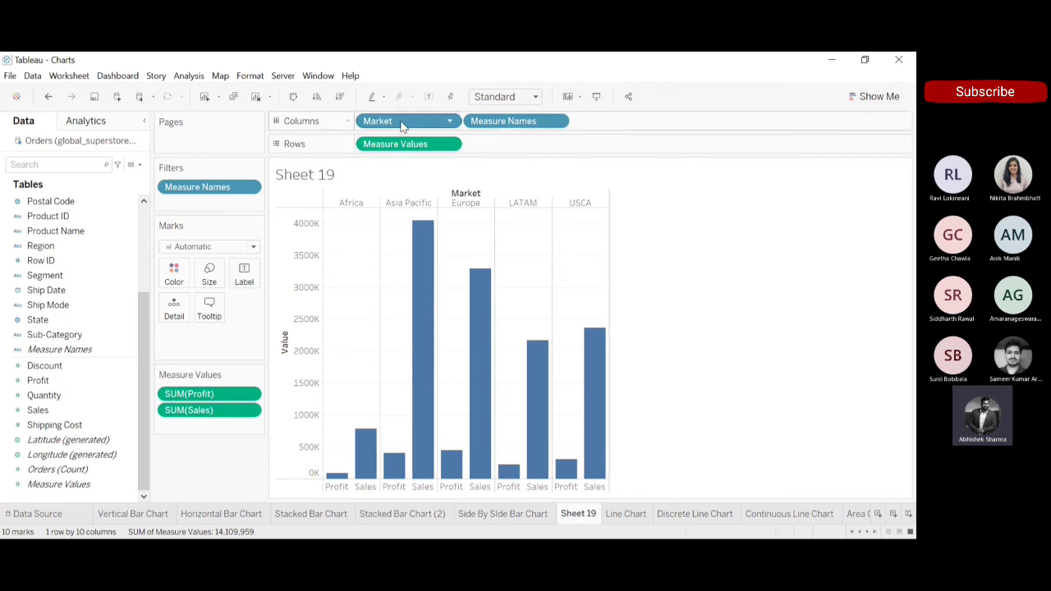
left_click(173, 277)
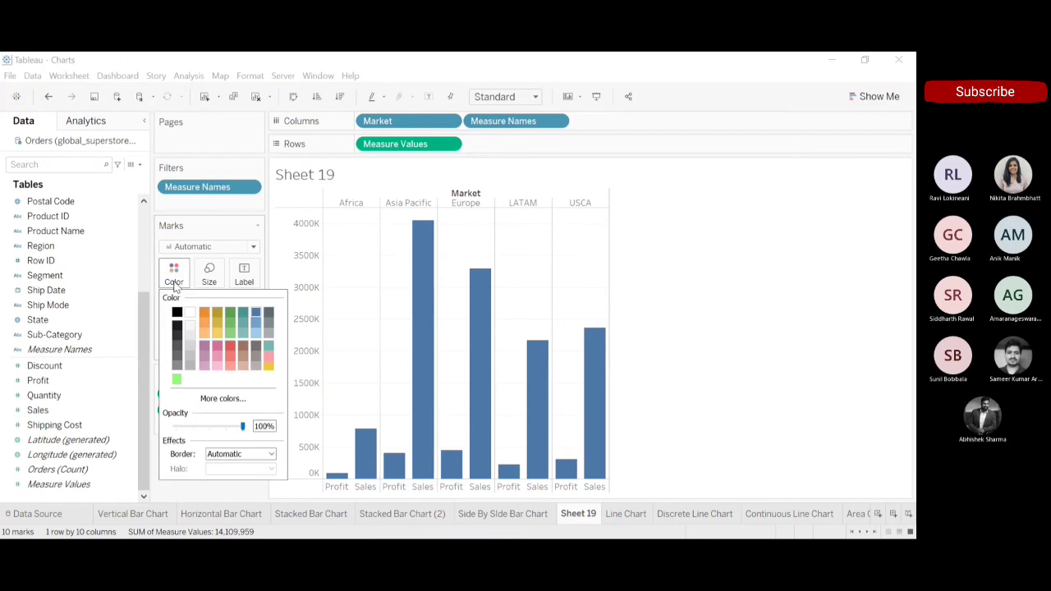
left_click(743, 273)
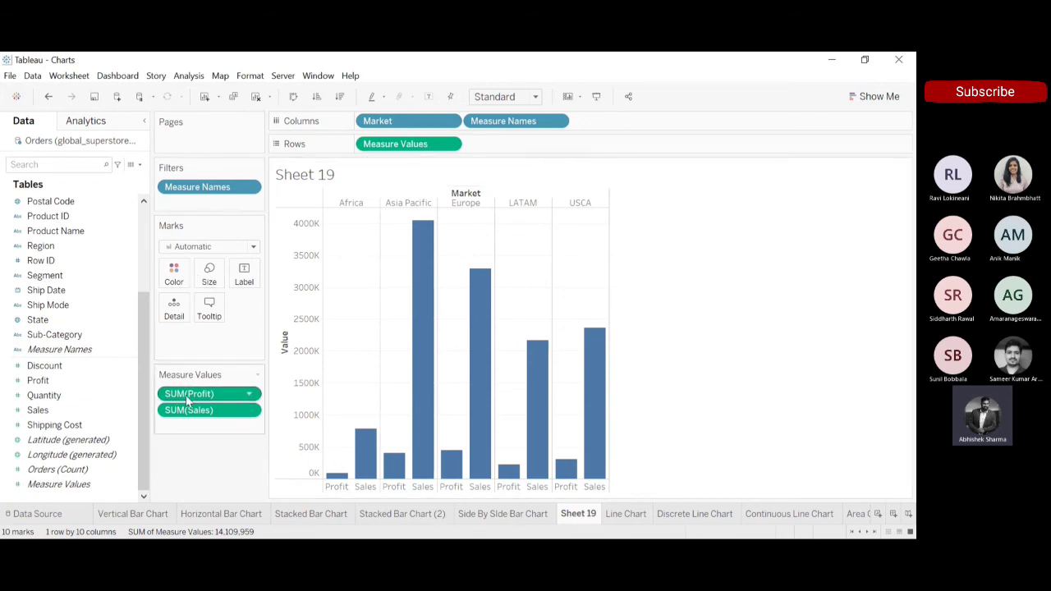
left_click_drag(189, 396, 177, 279)
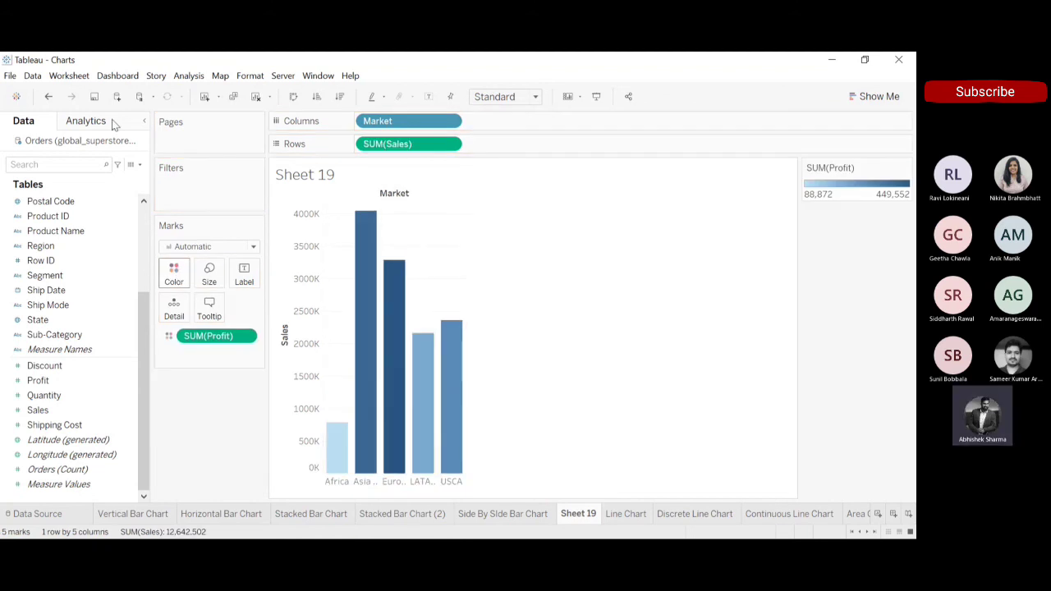
left_click(45, 96)
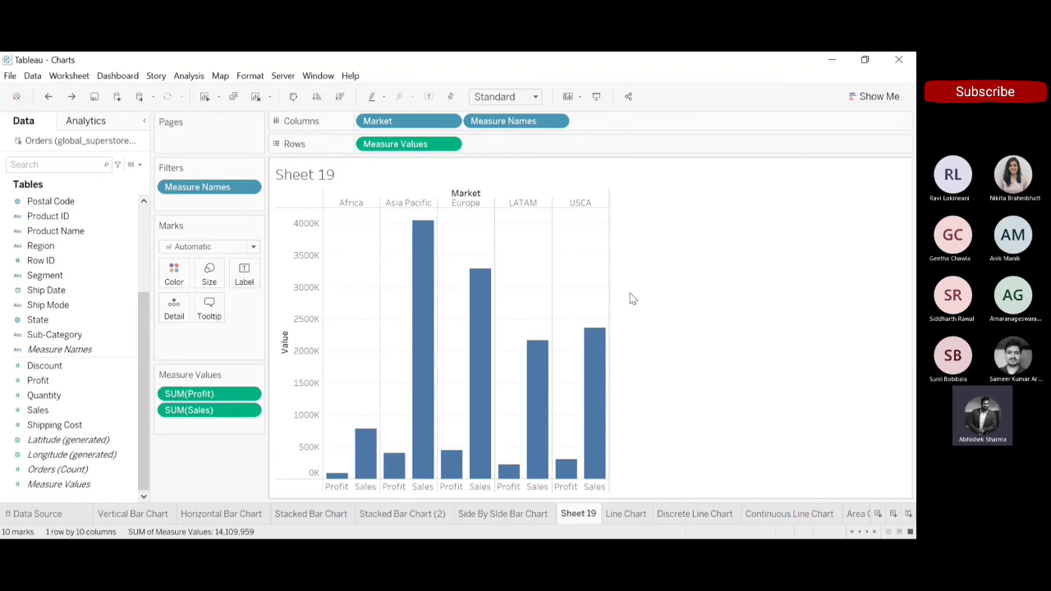
Inspect individual Sales bars, then try the suggested side-by-side bars on the shared-axis chart and undo the conversion.
left_click(600, 372)
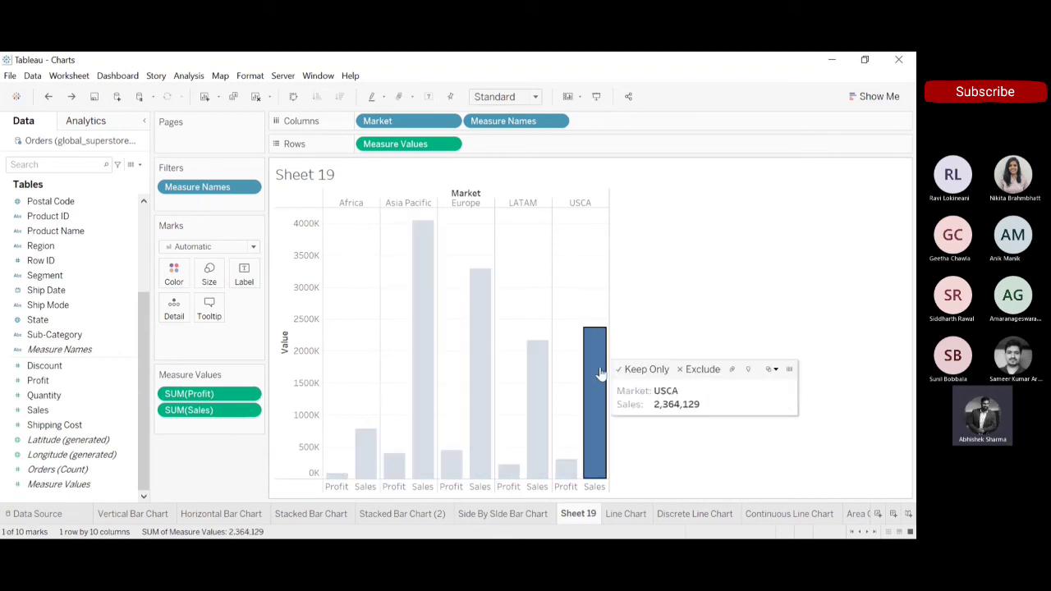
mouse_move(537, 394)
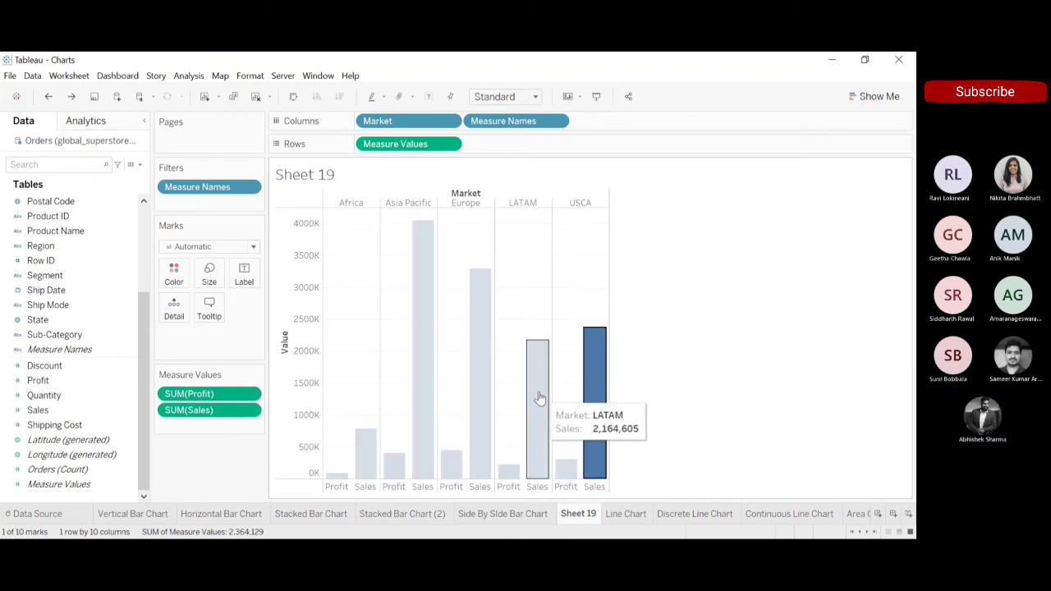
left_click(690, 320)
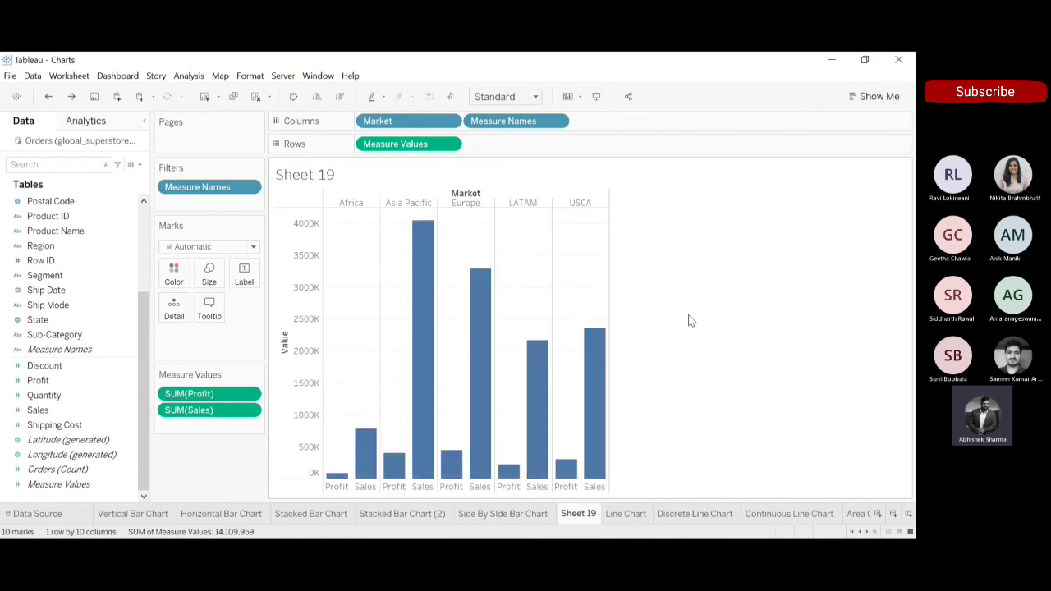
left_click(873, 96)
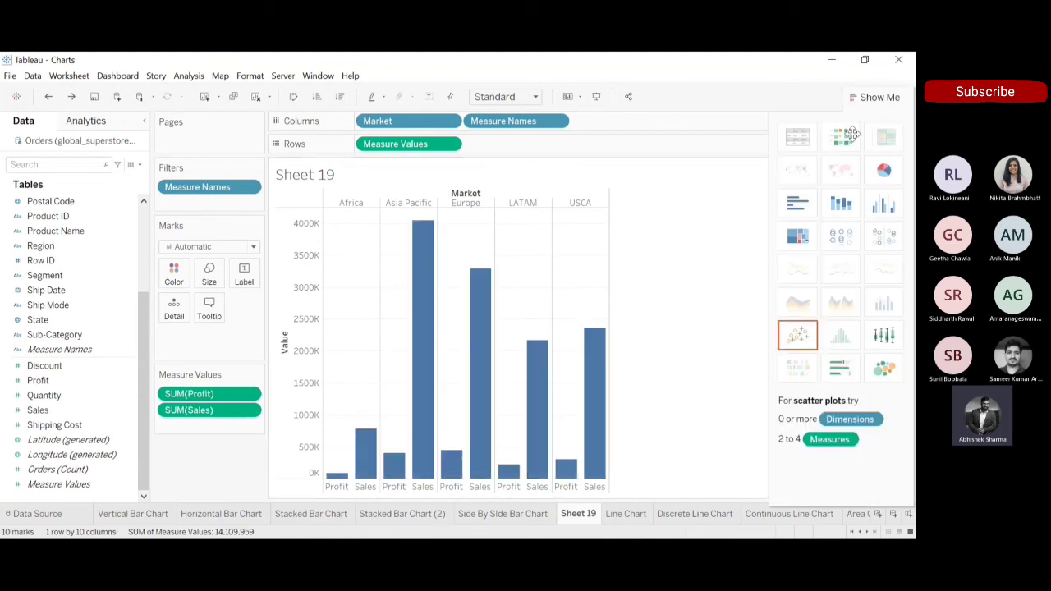
left_click(883, 207)
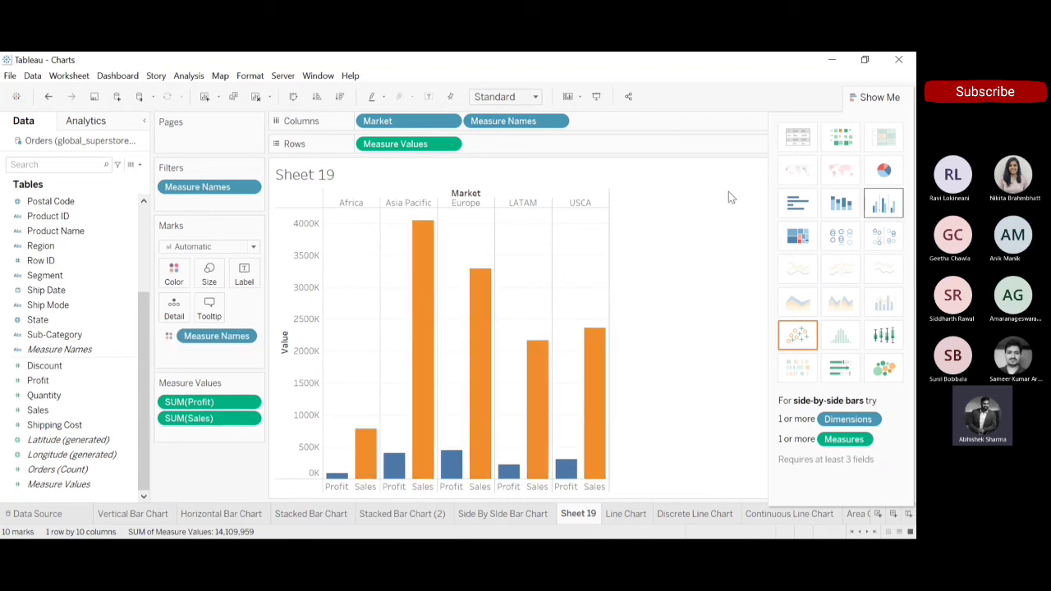
left_click(49, 97)
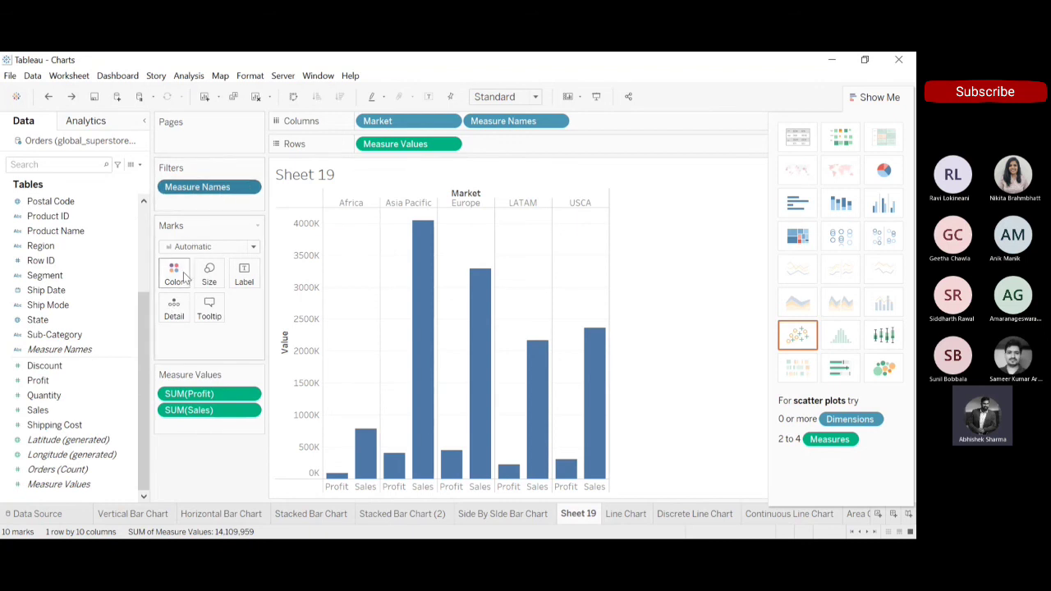
Try coloring the paired bars by Measure Names, and undo back to the chart of Sales alone.
left_click_drag(193, 189, 175, 275)
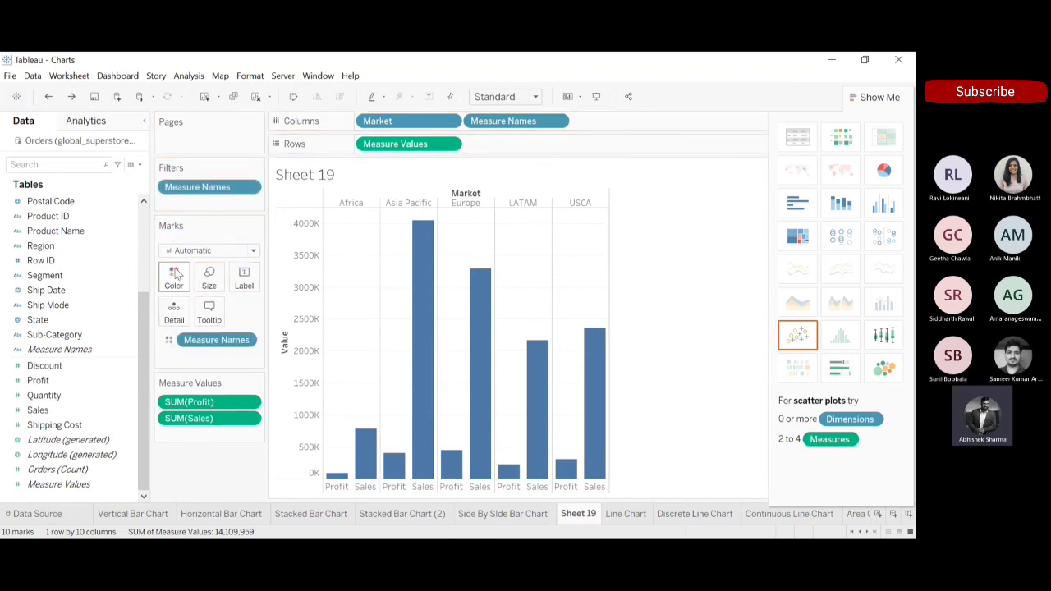
left_click(879, 97)
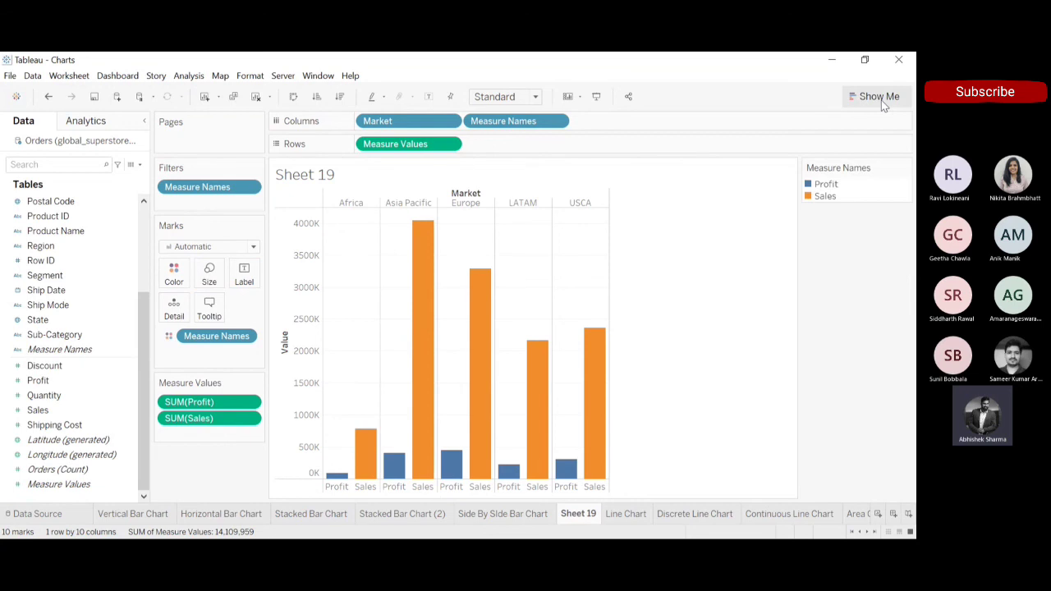
left_click(48, 97)
left_click(49, 97)
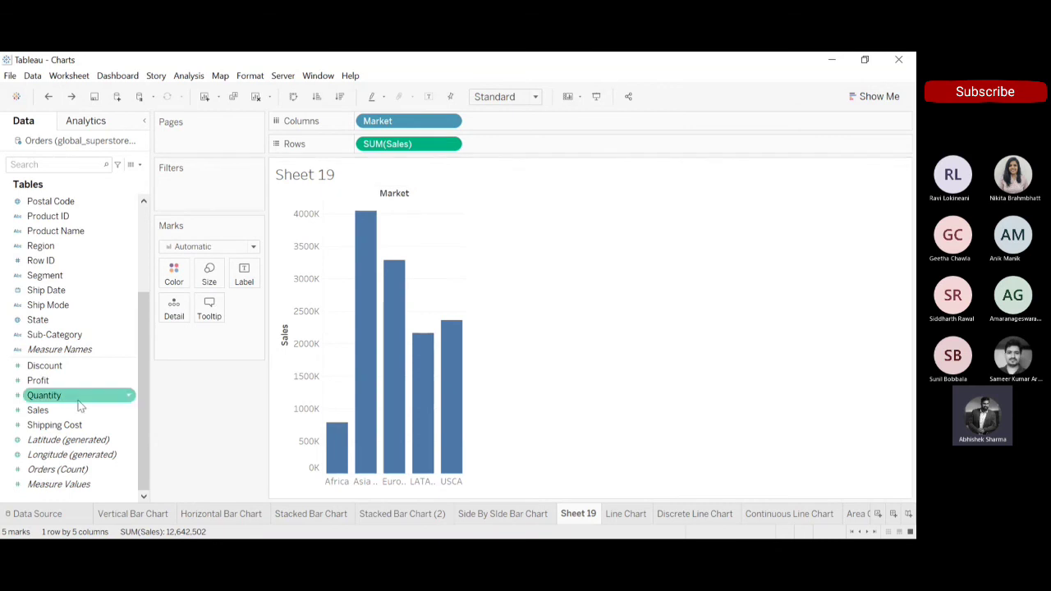
Place Profit on the Sales axis, and try moving the Measure Names filter onto Color, undoing each attempt.
left_click_drag(41, 380, 305, 262)
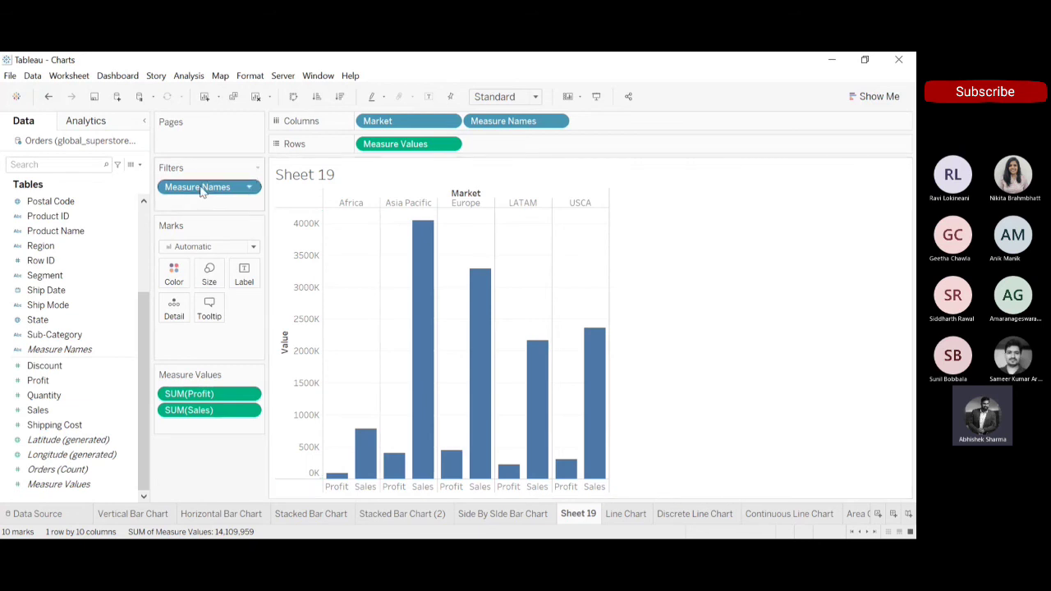
left_click_drag(201, 191, 172, 275)
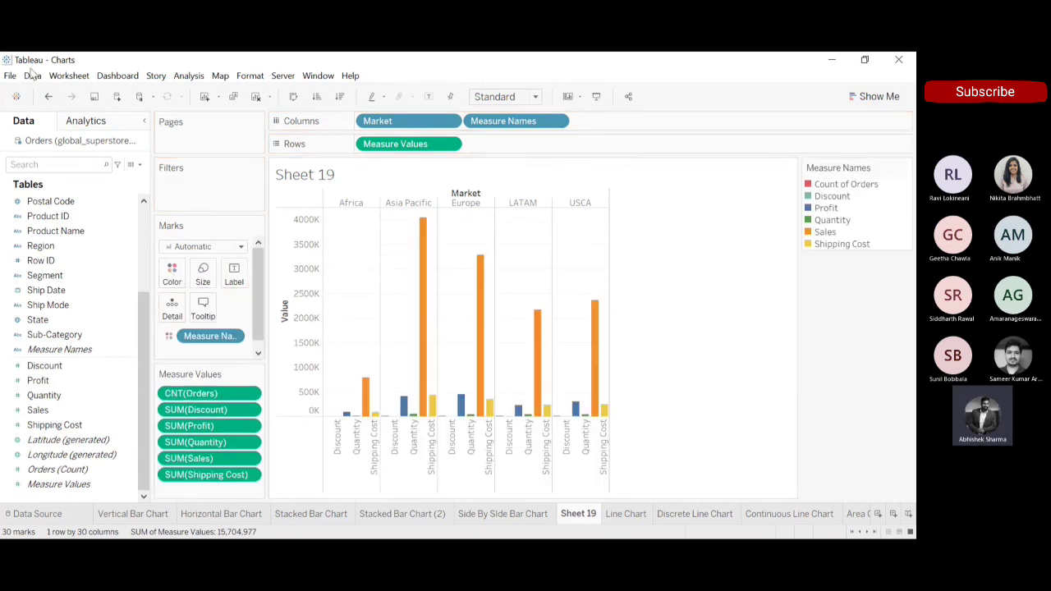
left_click(49, 97)
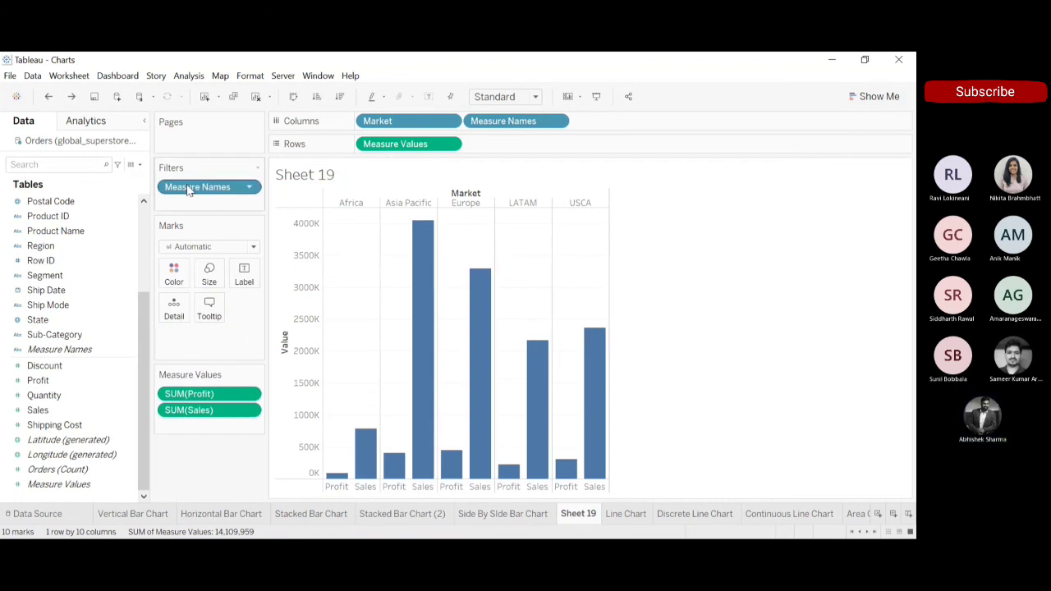
left_click_drag(187, 190, 172, 282)
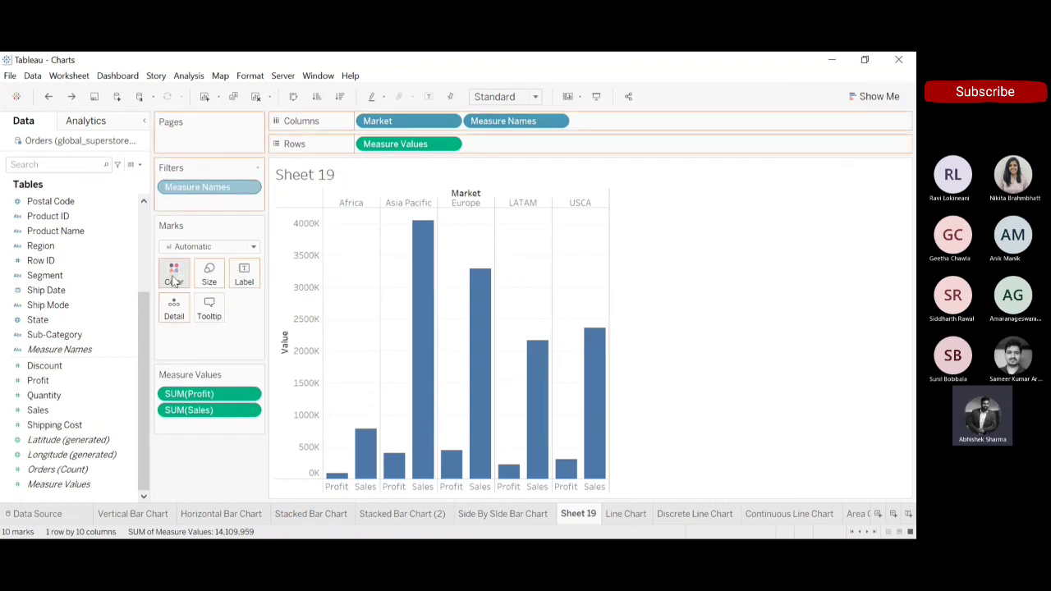
left_click(48, 96)
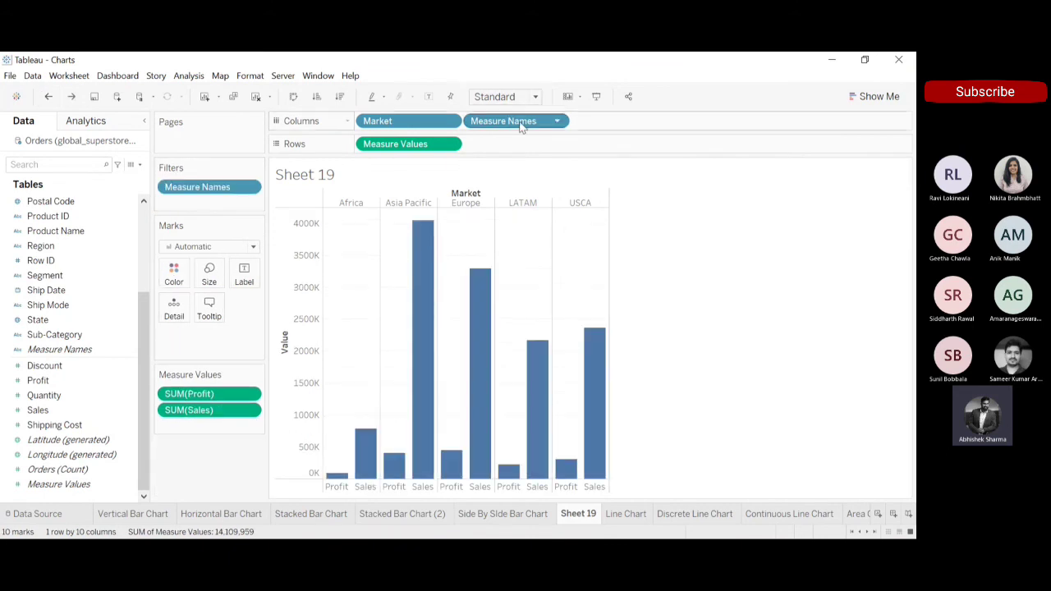
Move Measure Names from Columns onto Color, and place the Measure Names filter field on Columns beside Market.
left_click_drag(520, 123, 180, 280)
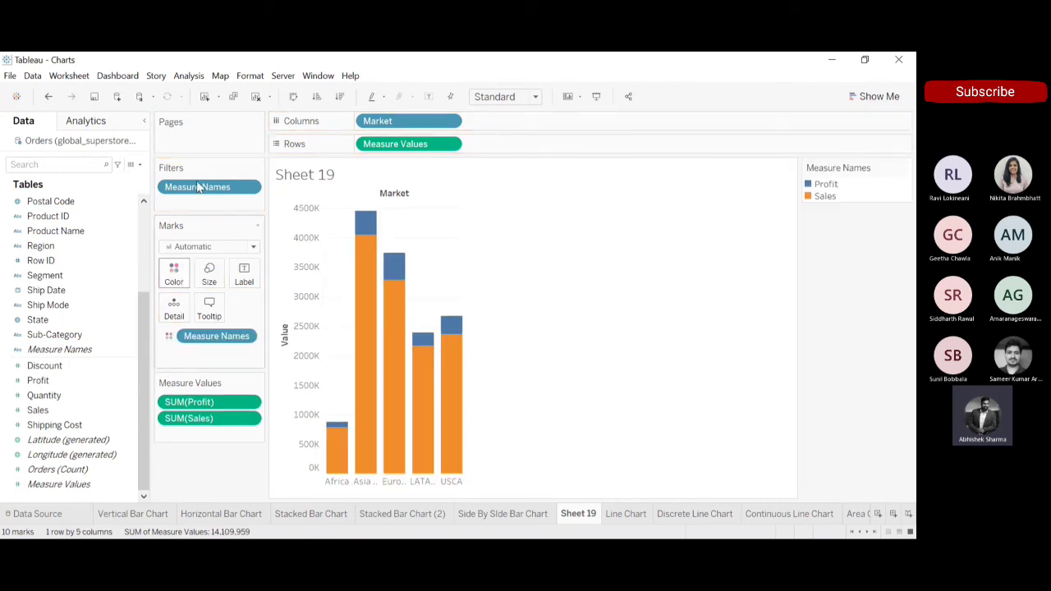
left_click_drag(197, 189, 526, 122)
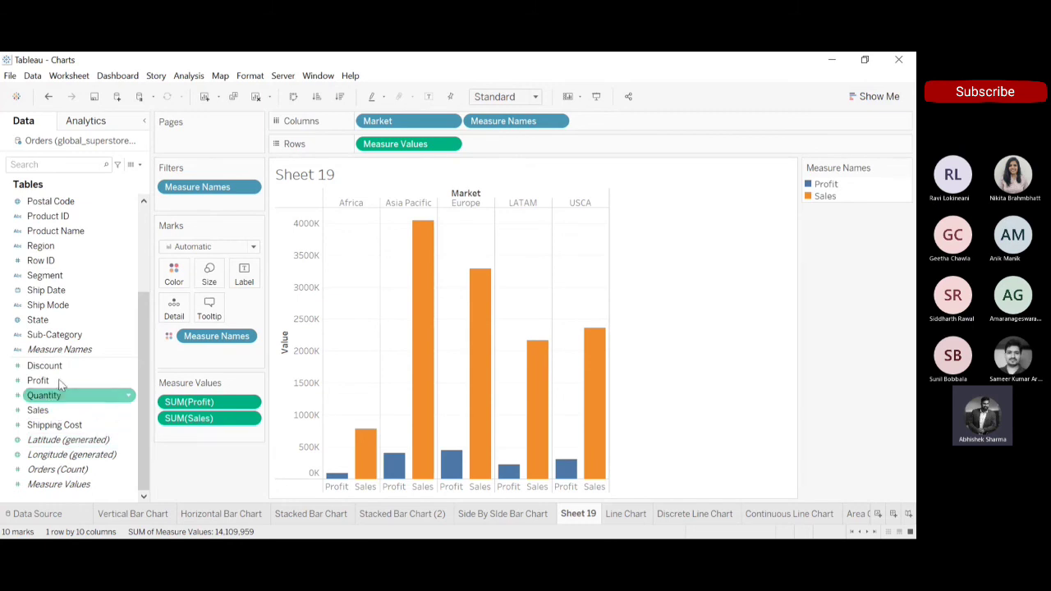
Add Quantity and Shipping Cost to the shared value axis, and fit the chart to Entire View.
left_click_drag(57, 384, 11, 349)
left_click_drag(43, 399, 306, 293)
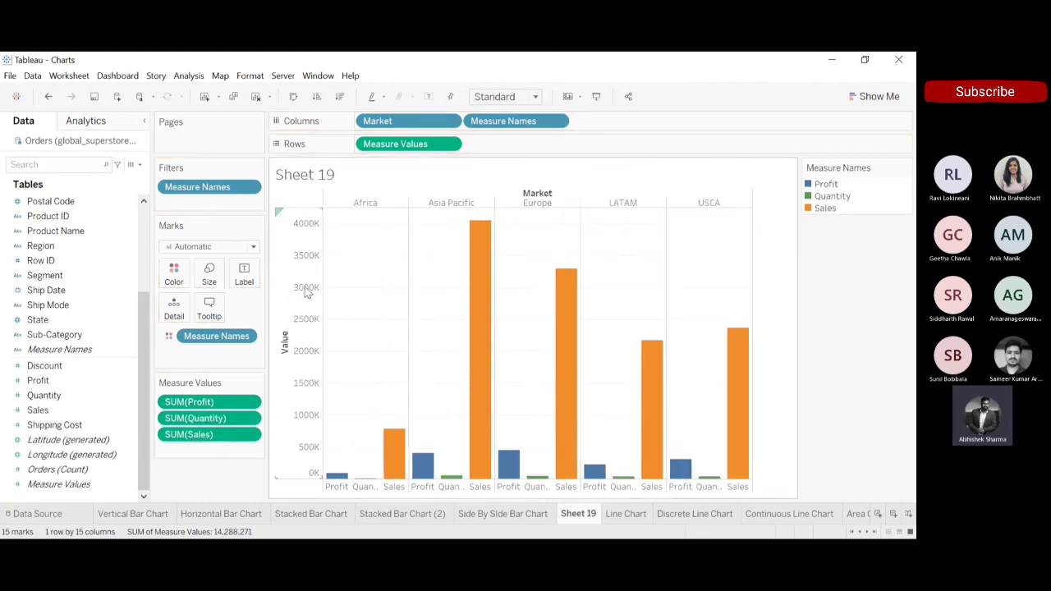
left_click(63, 410)
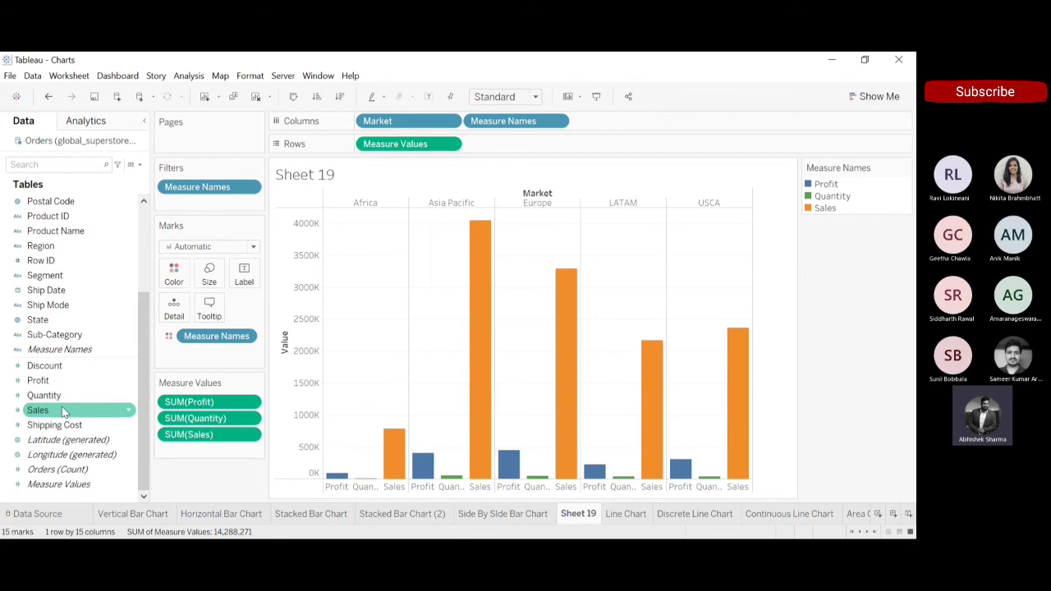
left_click_drag(62, 425, 306, 327)
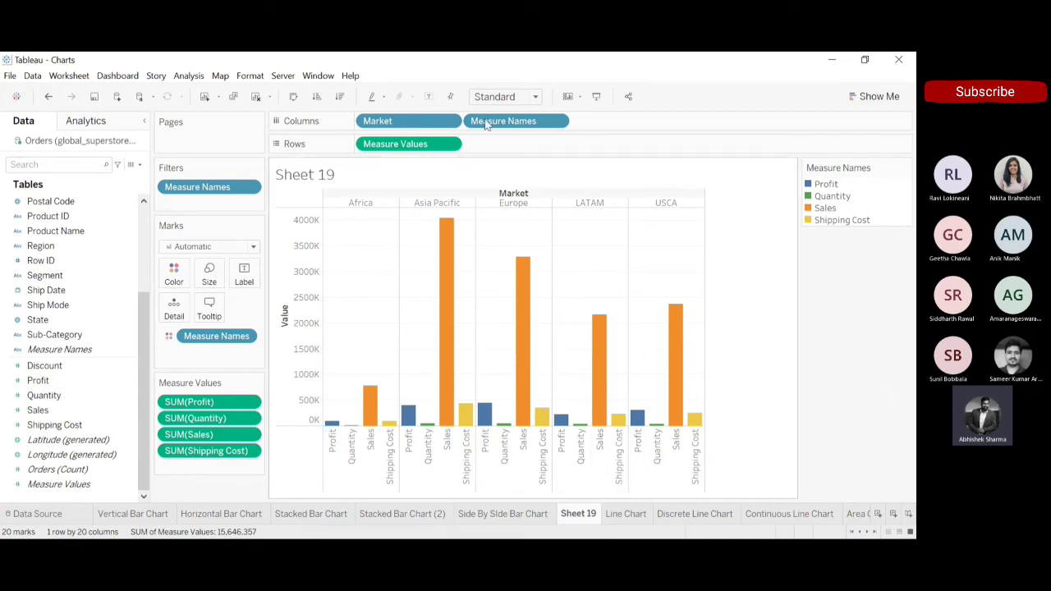
left_click(535, 97)
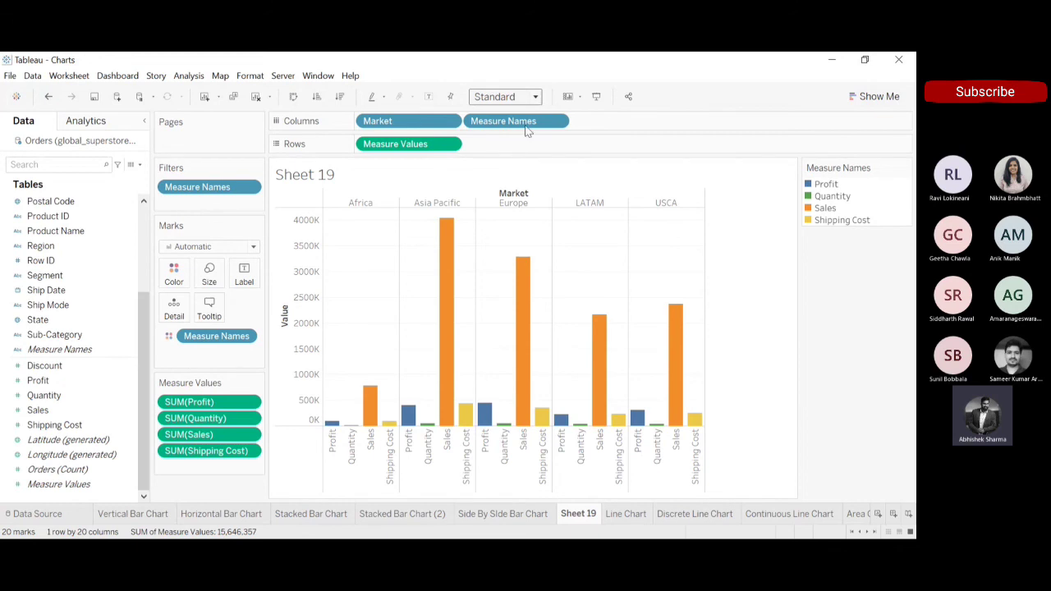
left_click(522, 152)
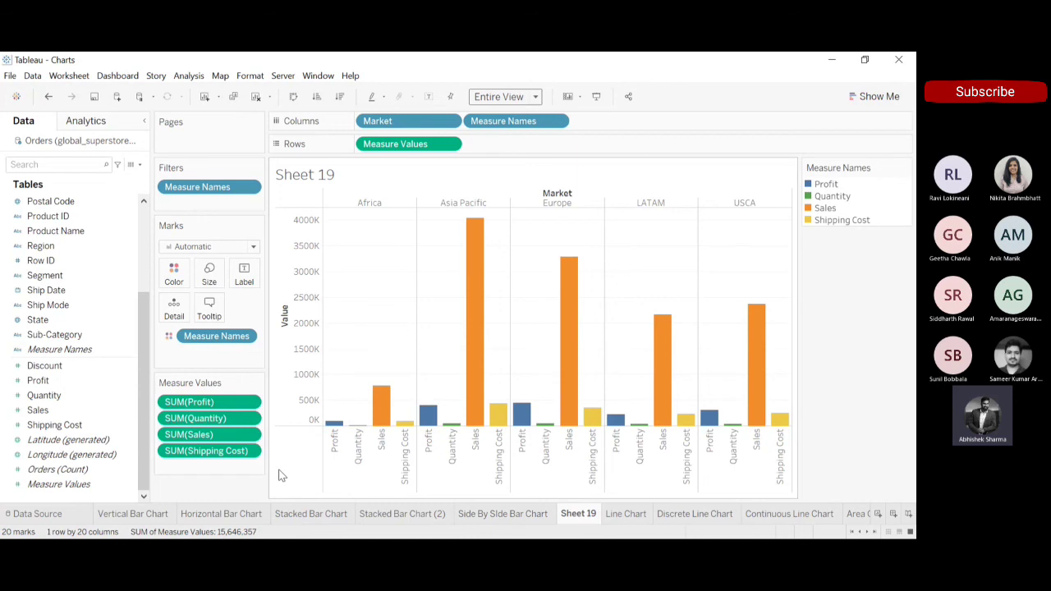
On the Discrete Line Chart sheet, drill Order Date down to month and remove the quarter level from Columns.
left_click(635, 513)
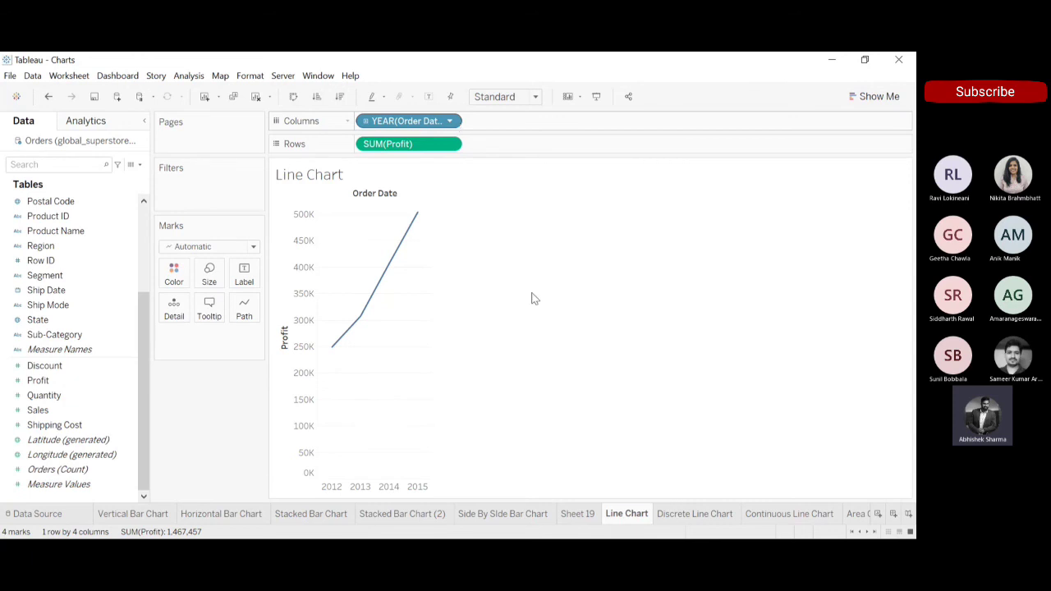
left_click(678, 516)
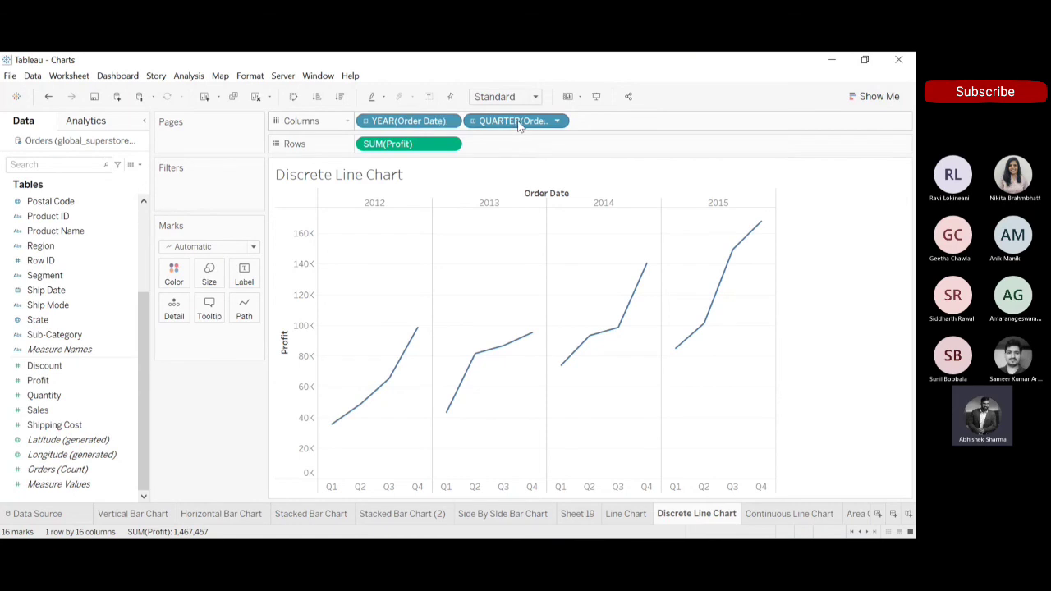
left_click(473, 120)
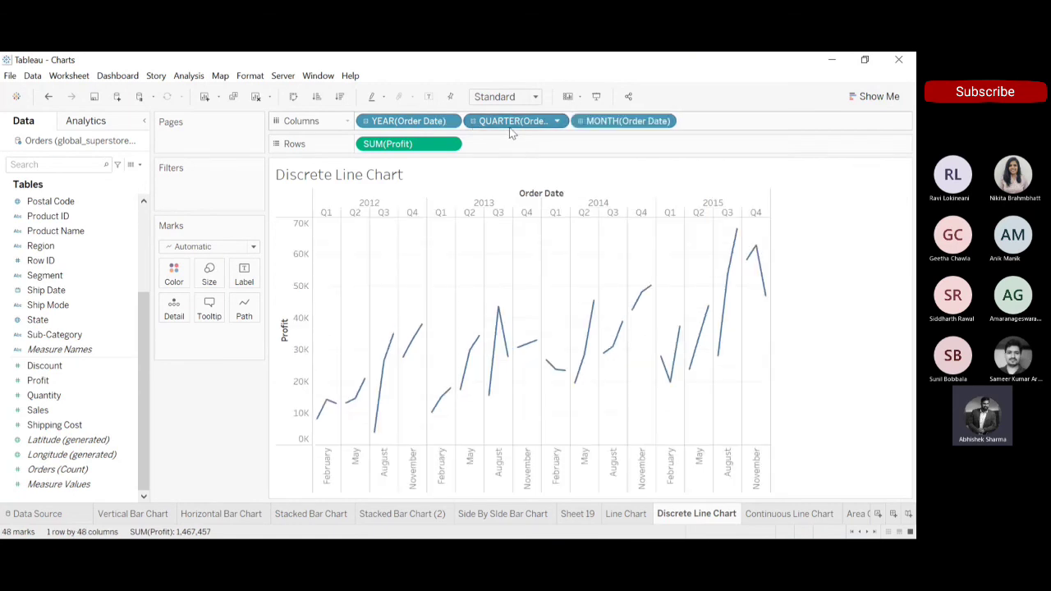
left_click_drag(513, 122, 421, 57)
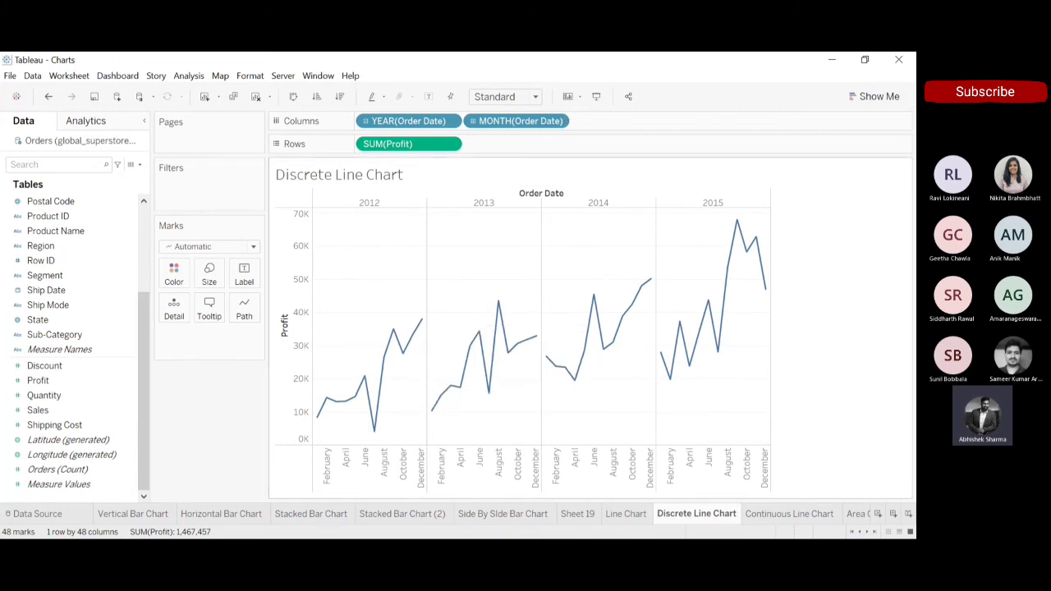
On the Continuous Line Chart sheet, show Profit as a line, remove Segment from Color, and drill Order Date down to month.
left_click(788, 515)
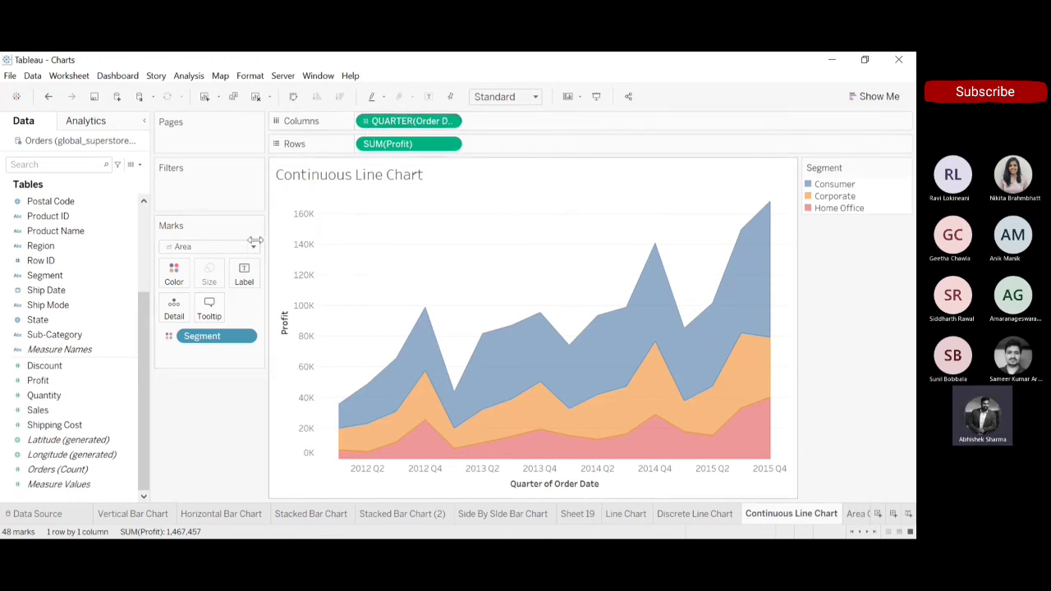
left_click(195, 293)
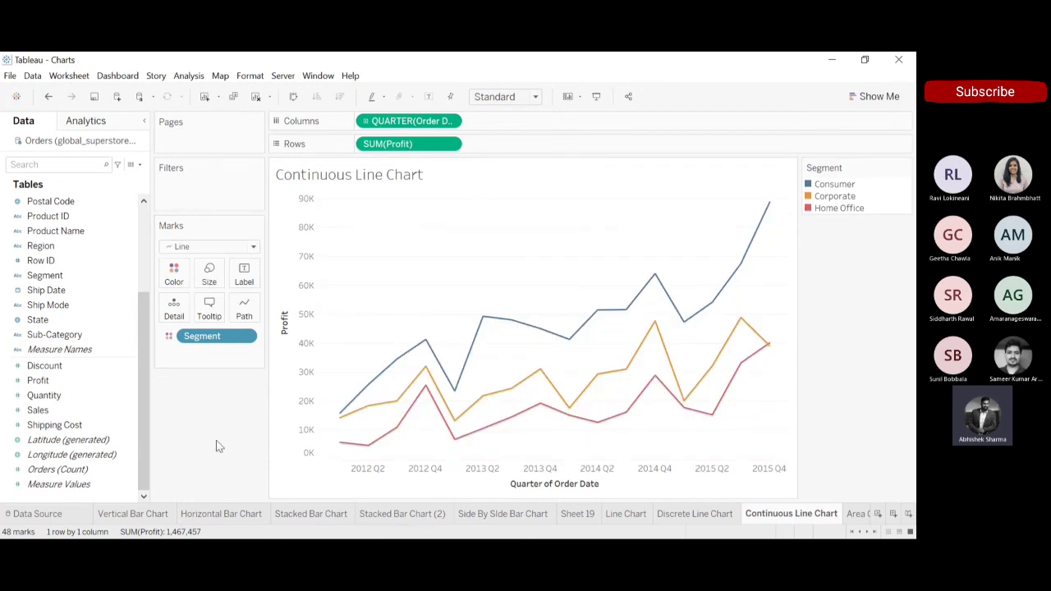
left_click_drag(235, 336, 218, 453)
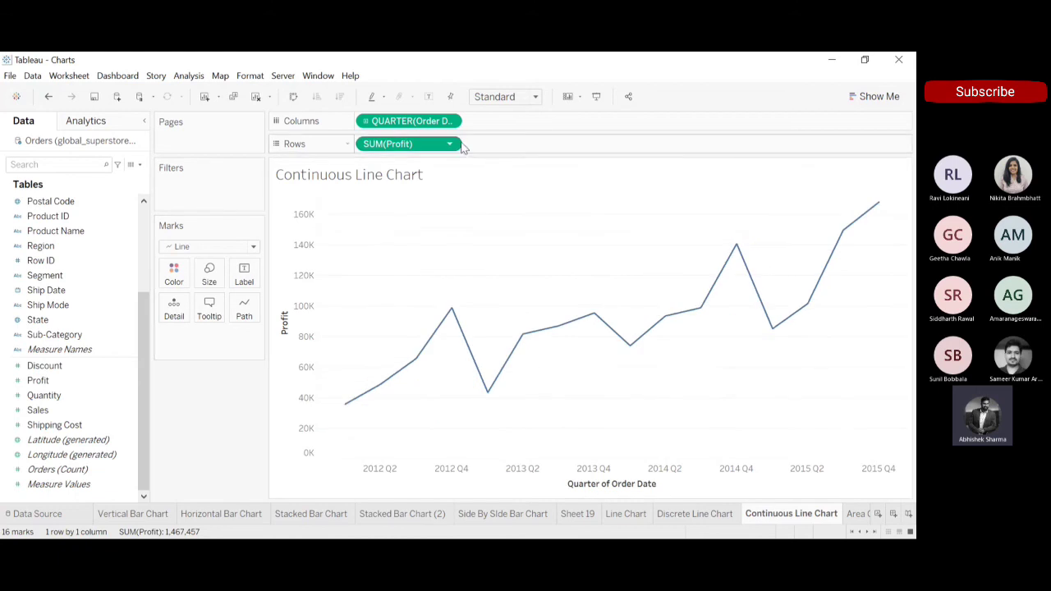
left_click(367, 121)
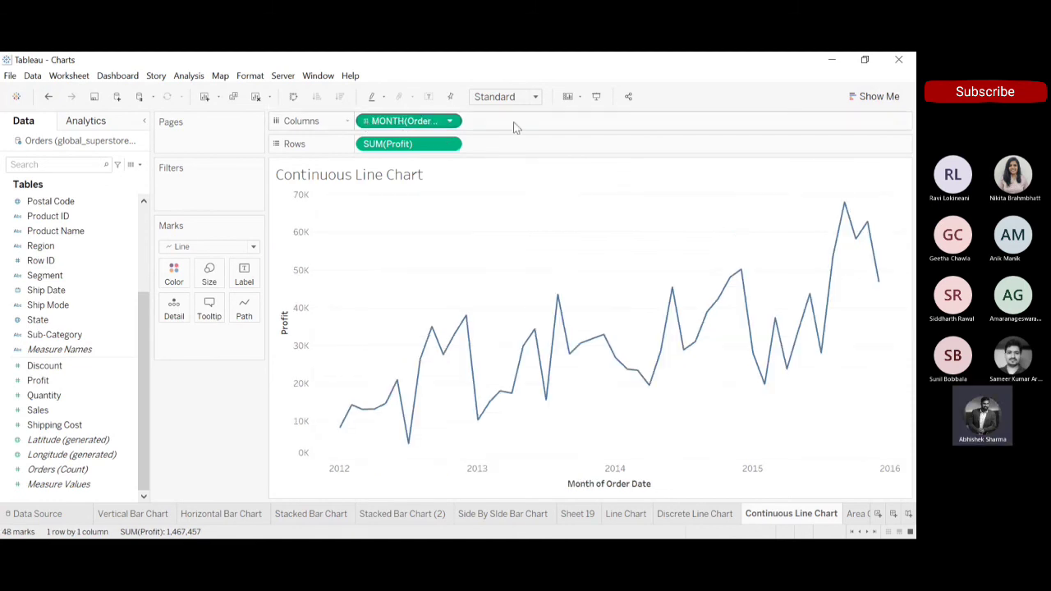
Compare the monthly profit lines on the Discrete Line Chart and Continuous Line Chart sheets.
left_click(710, 517)
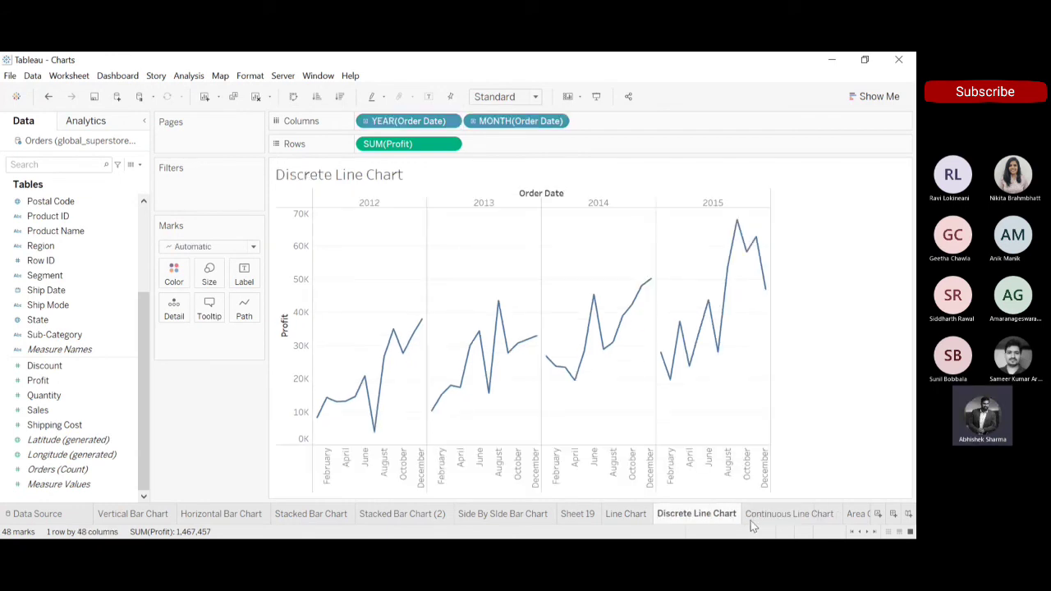
left_click(782, 516)
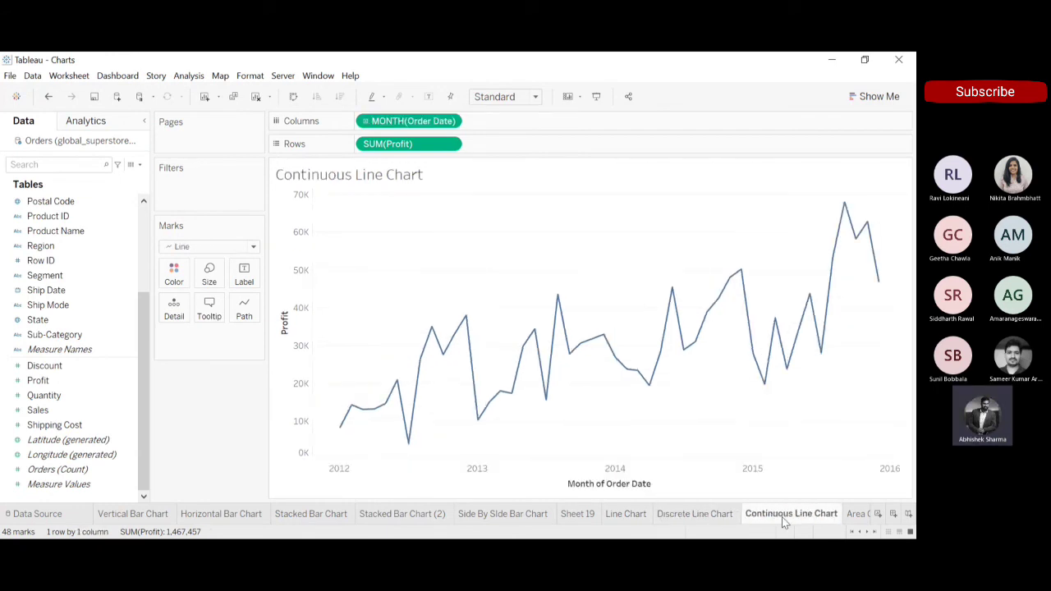
left_click(712, 521)
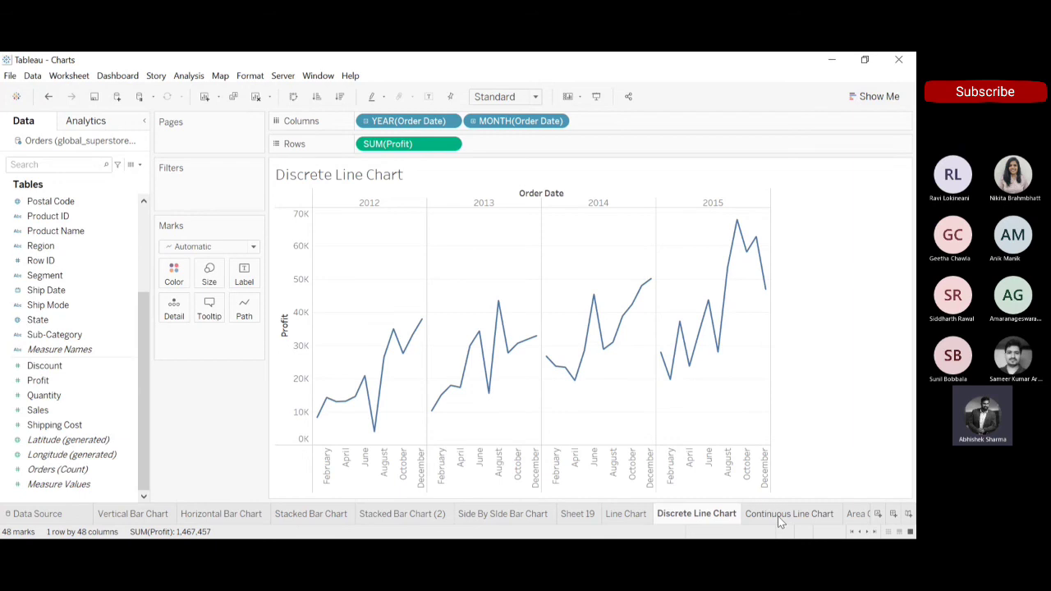
Try the discrete chart without the Order Date year, compare its January point with the continuous chart, and undo the removal.
left_click_drag(403, 121, 298, 56)
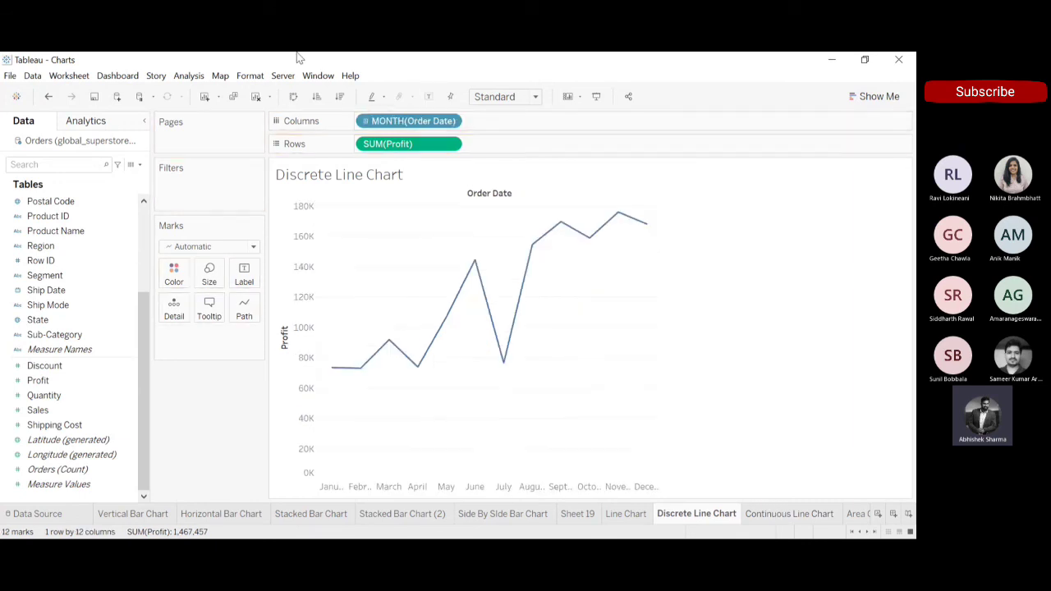
left_click(332, 369)
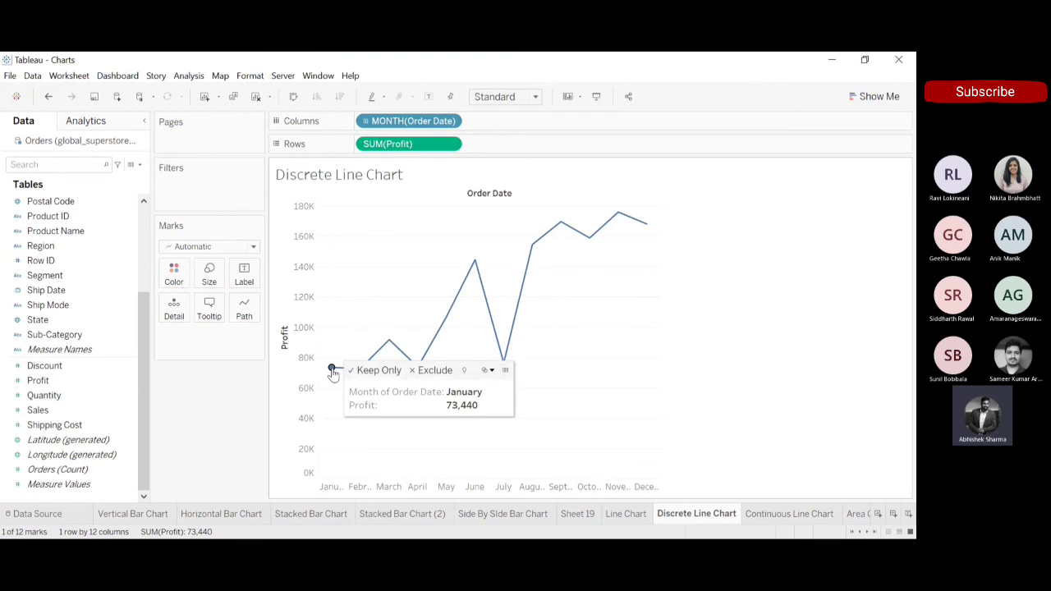
left_click(752, 513)
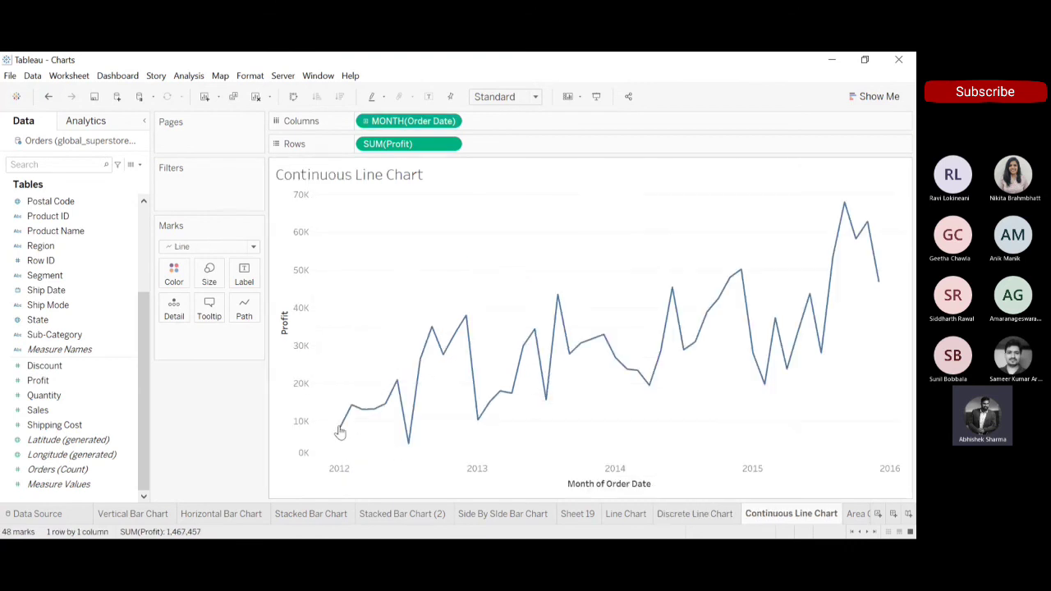
left_click(695, 514)
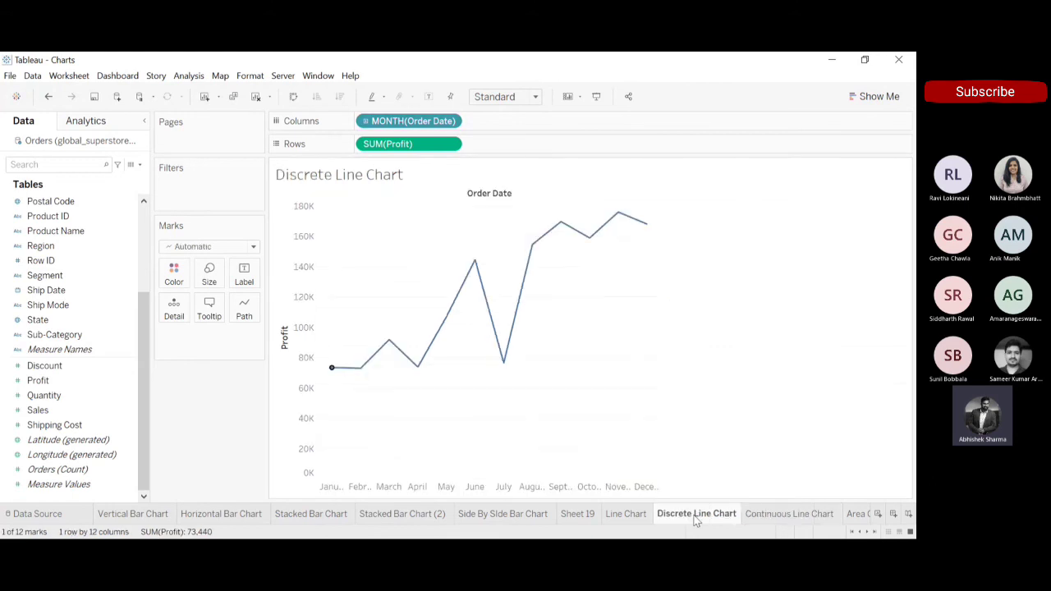
left_click(49, 97)
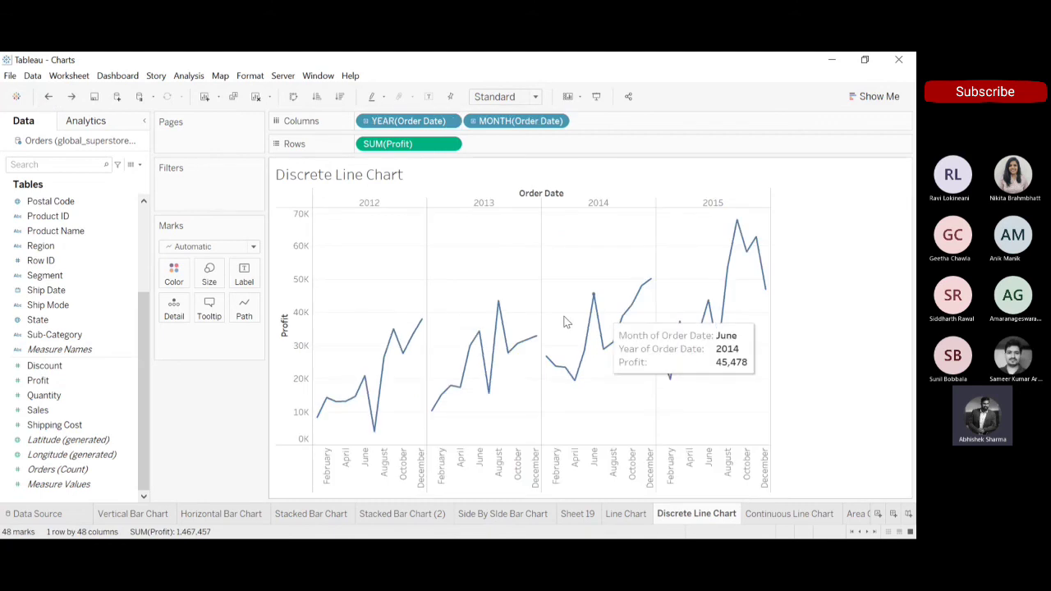
Color the continuous line chart by Segment, and highlight the Consumer, Corporate and Home Office lines in turn.
left_click(781, 514)
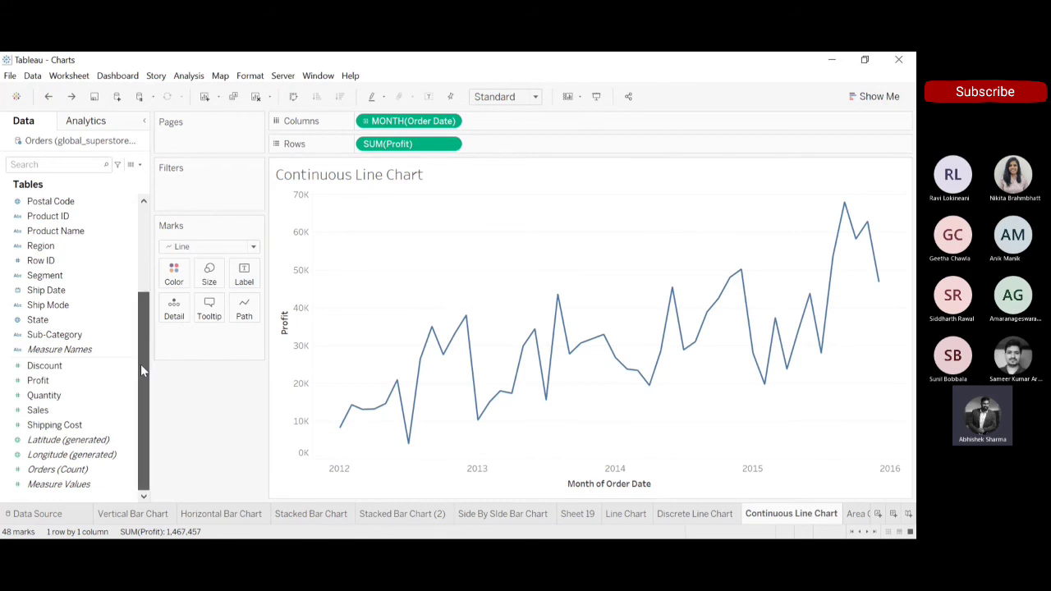
left_click_drag(51, 278, 175, 277)
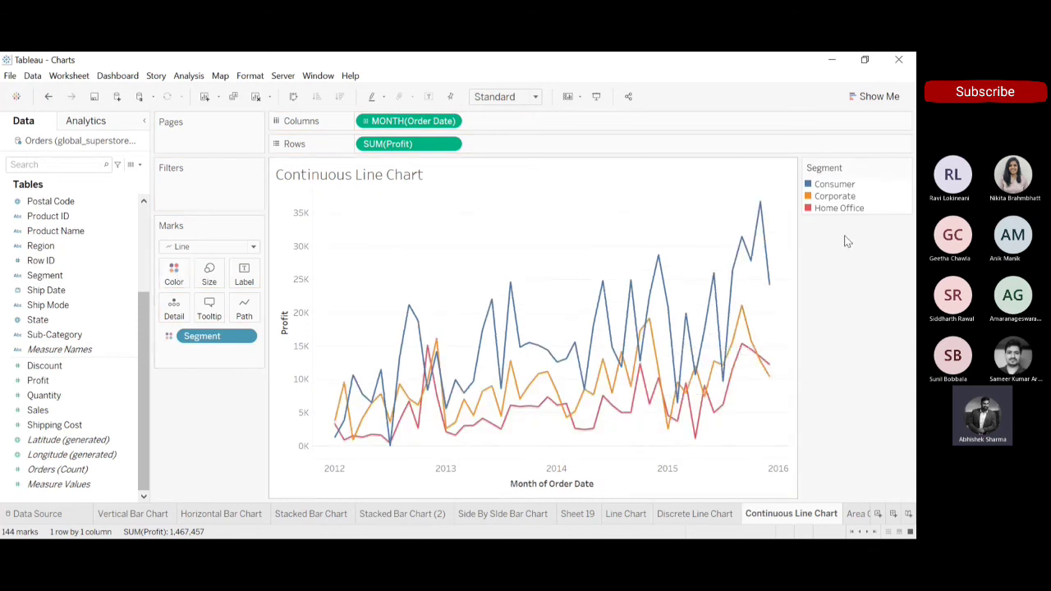
left_click(812, 189)
left_click(810, 201)
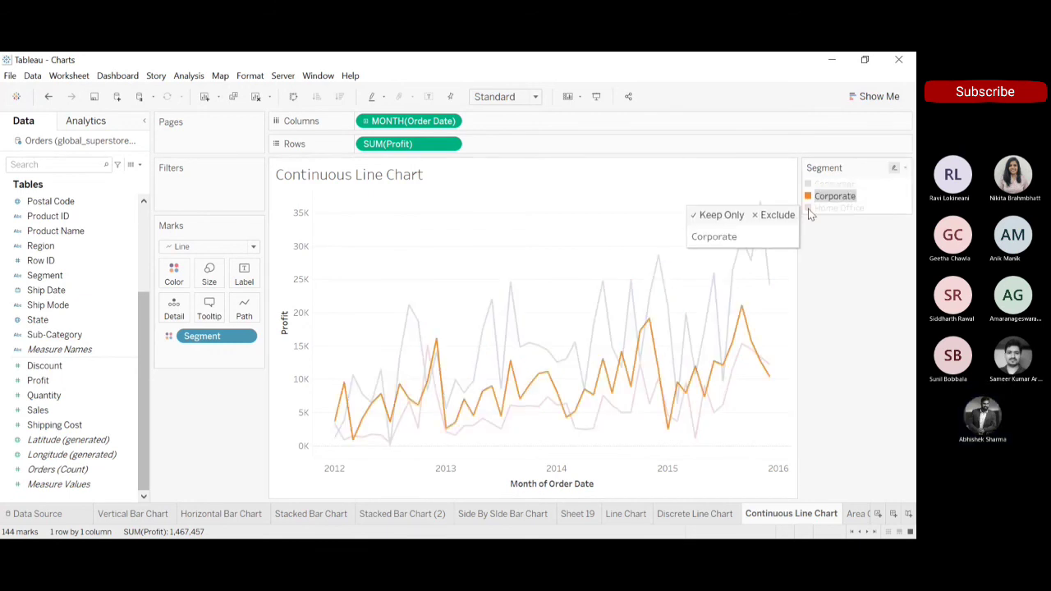
left_click(809, 208)
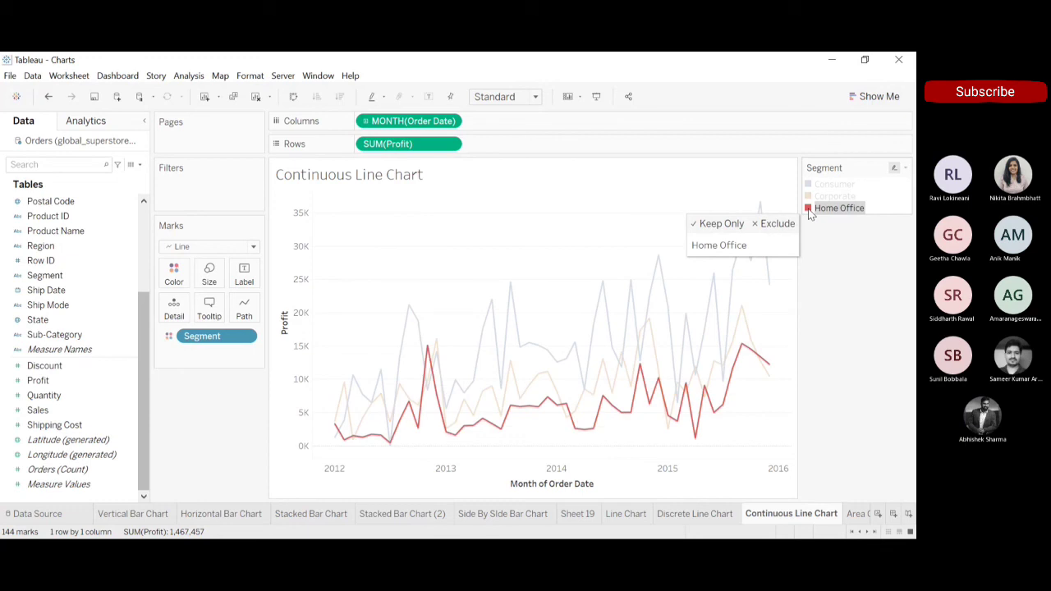
left_click(840, 310)
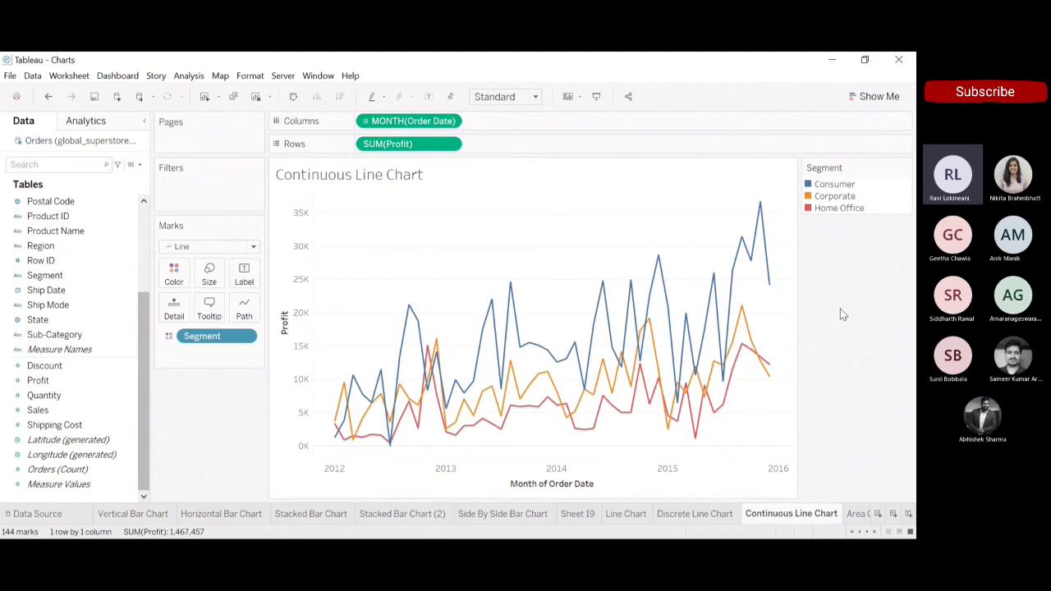
left_click(836, 188)
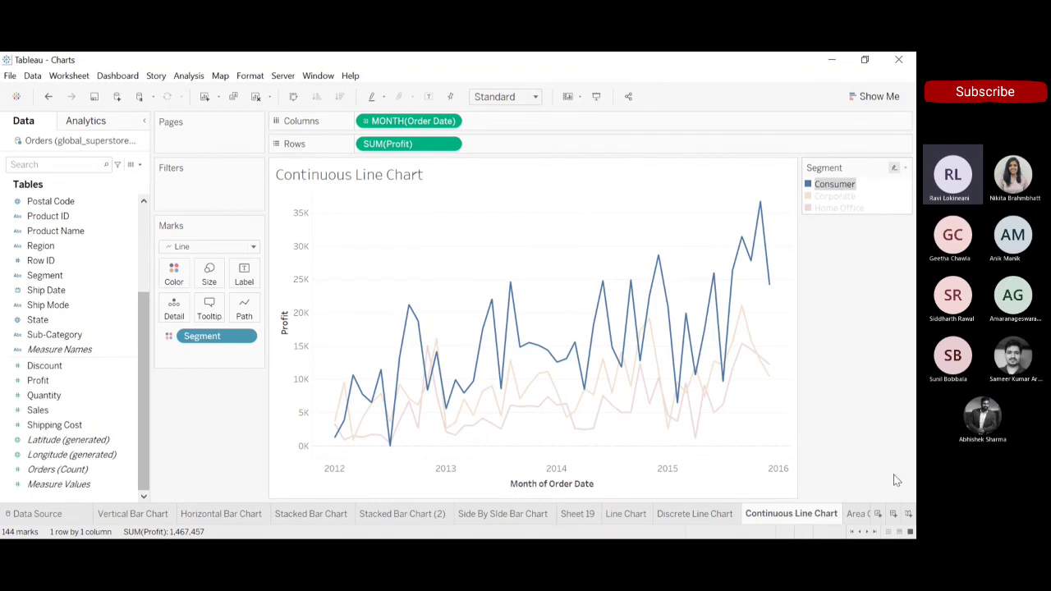
left_click(869, 446)
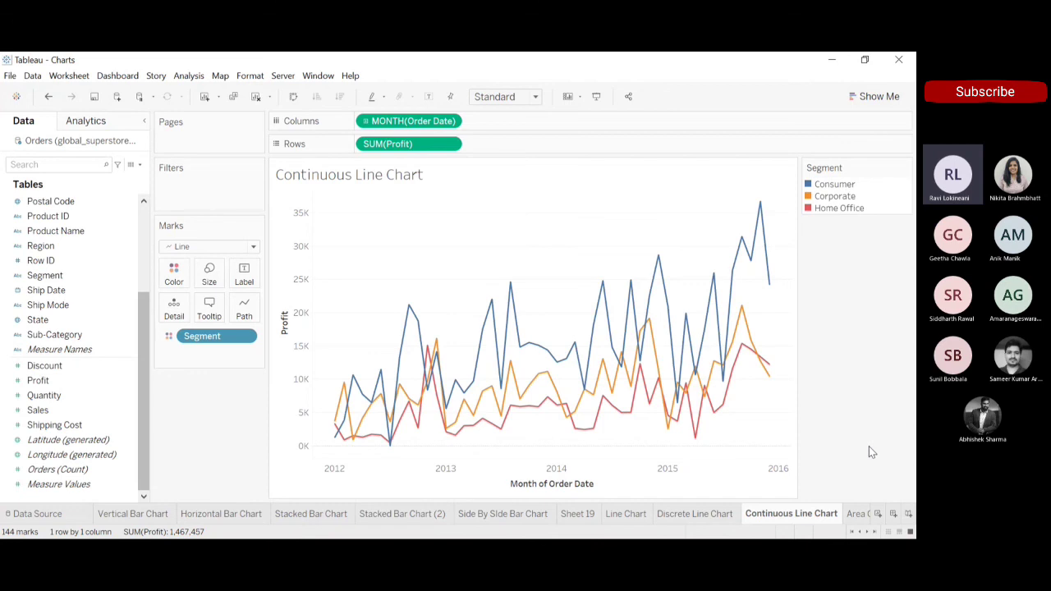
Change the alias of the Consumer segment in the color legend to Cons.
left_click(846, 186)
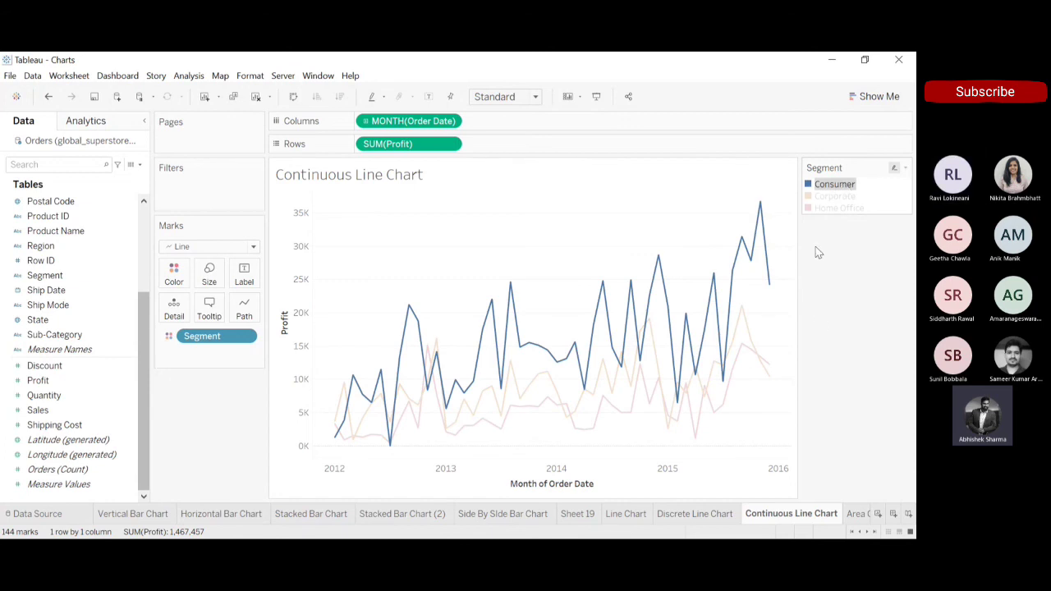
key("F2")
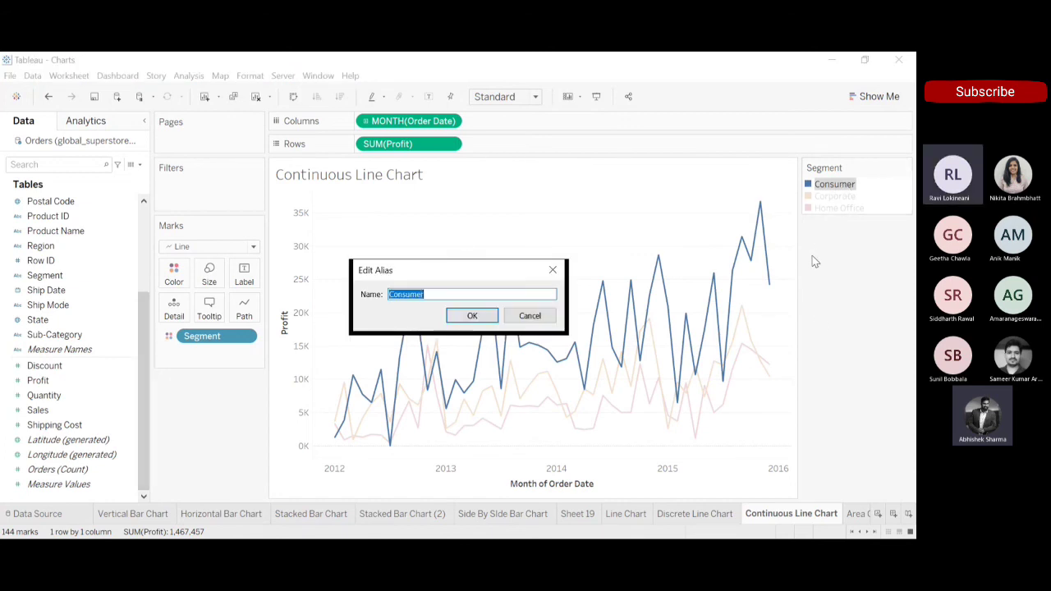
left_click(431, 294)
left_click_drag(431, 294, 389, 294)
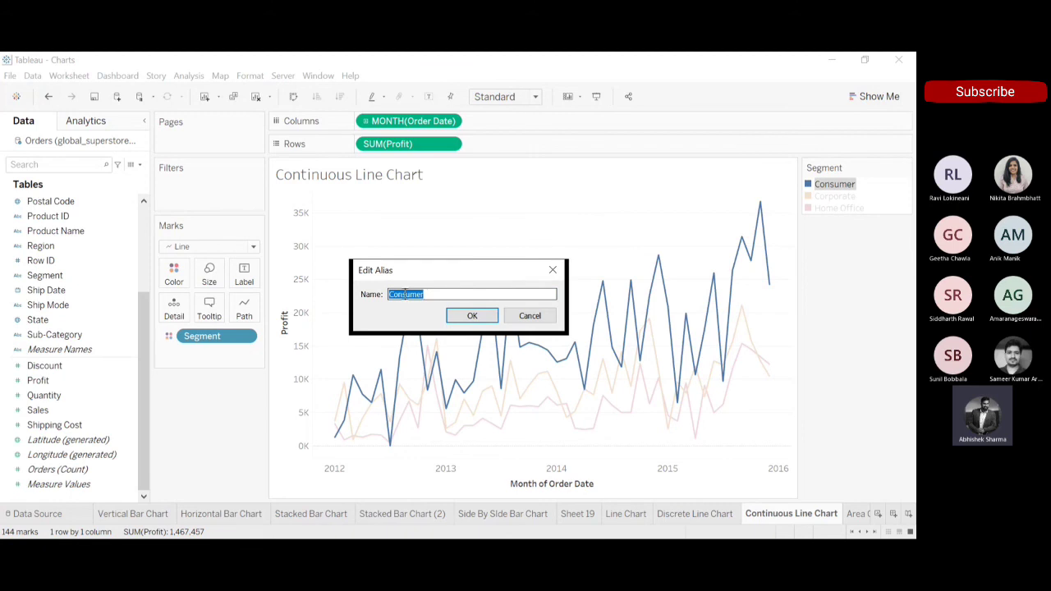
left_click(438, 295)
key("BackSpace")
key("BackSpace")
key("BackSpace")
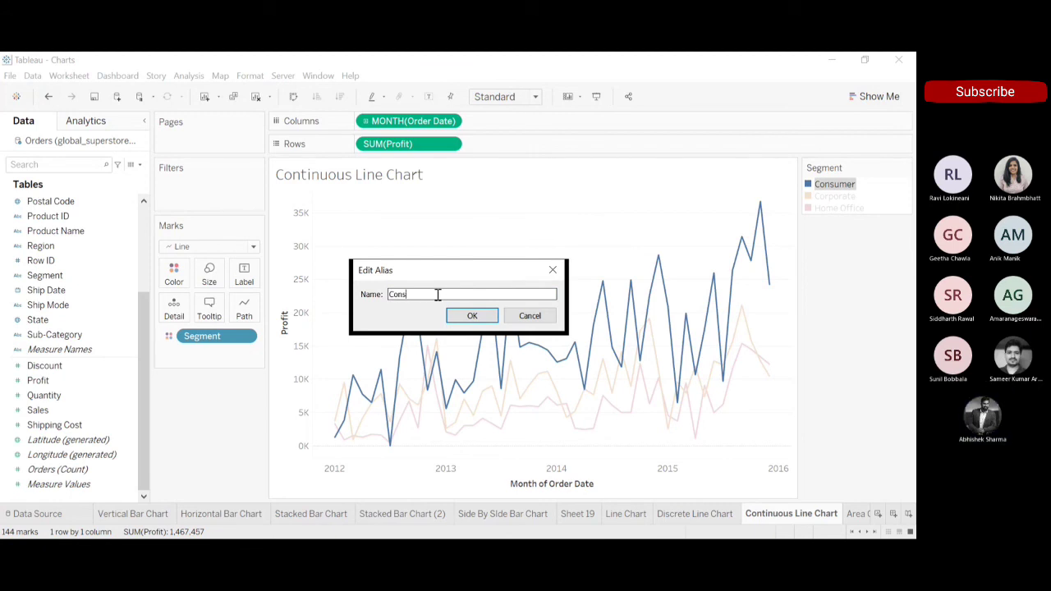
left_click(474, 317)
left_click(860, 282)
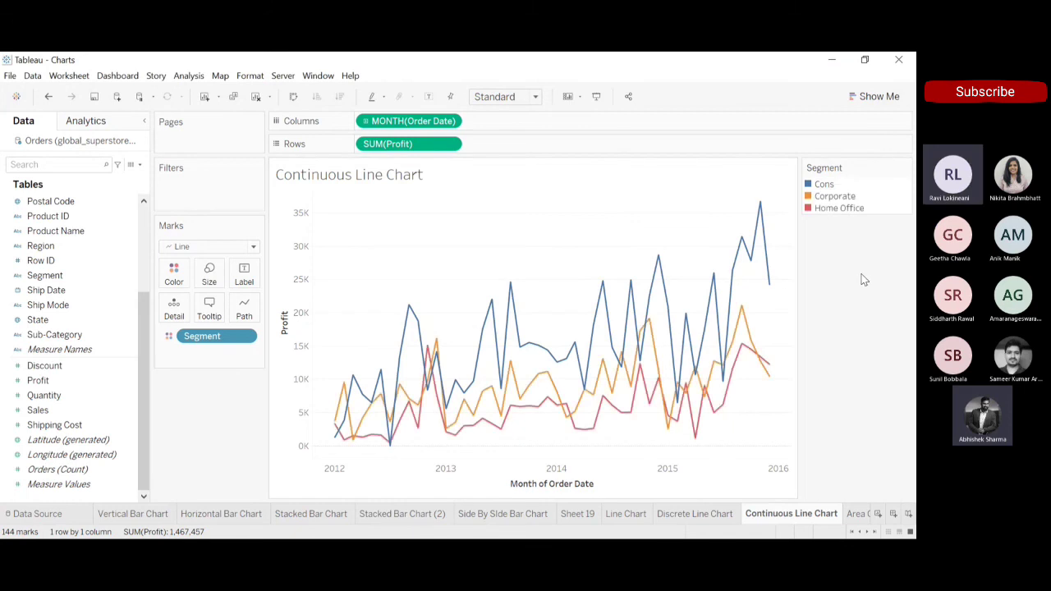
Change the alias of the Corporate segment in the color legend to Corp, and highlight the Home Office line.
left_click(838, 195)
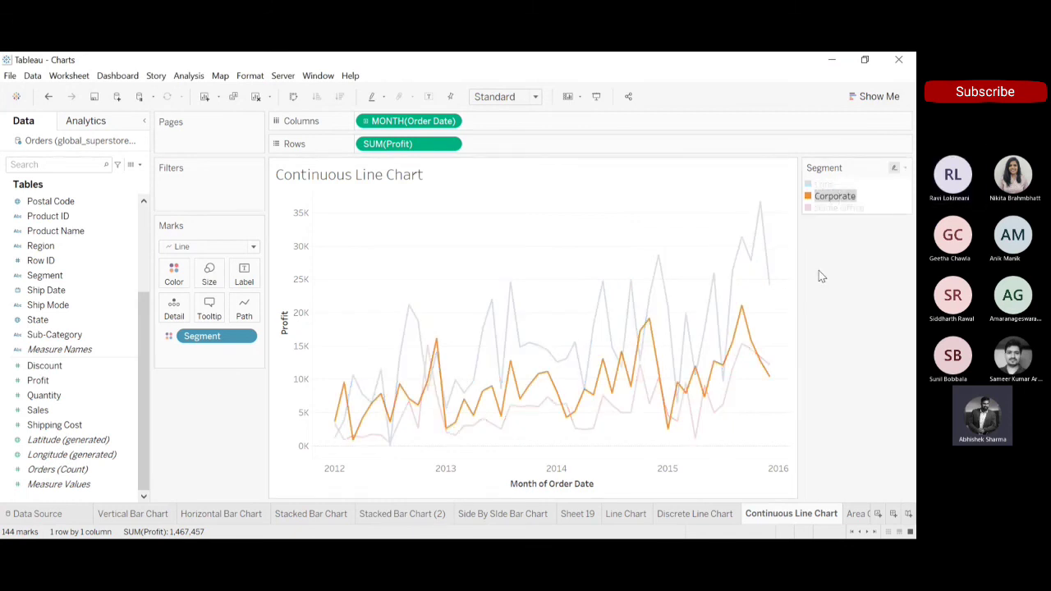
left_click(433, 295)
key("BackSpace")
key("BackSpace")
key("BackSpace")
key("BackSpace")
key("BackSpace")
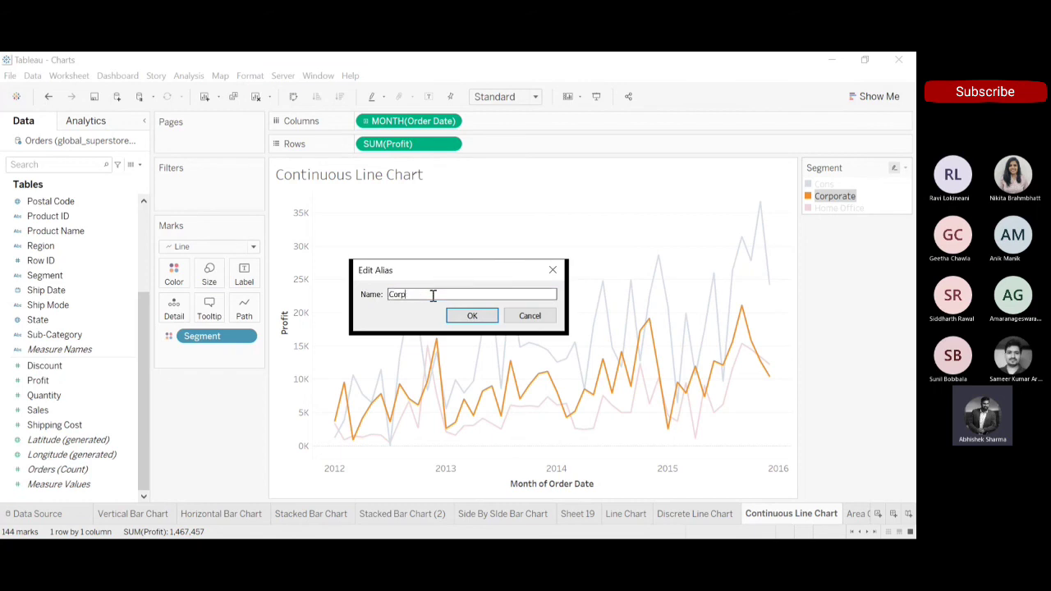
left_click(471, 315)
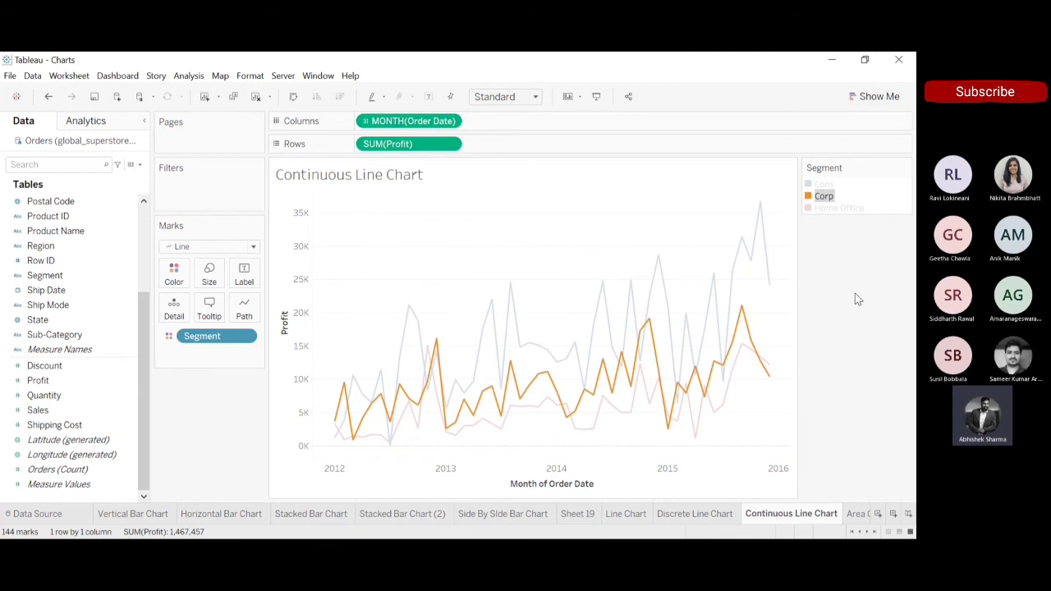
left_click(854, 294)
left_click(851, 211)
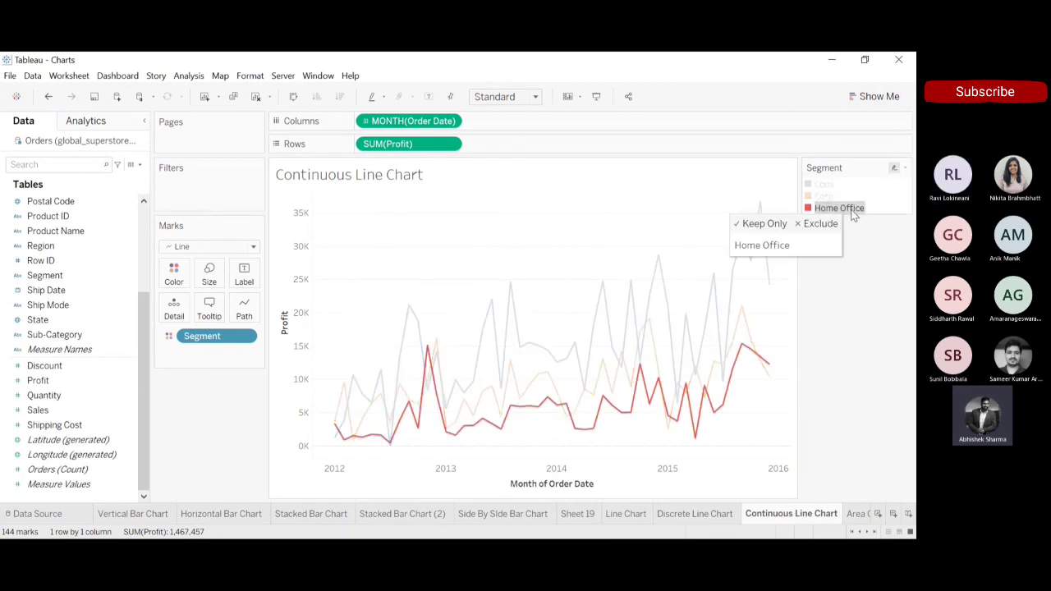
left_click(855, 297)
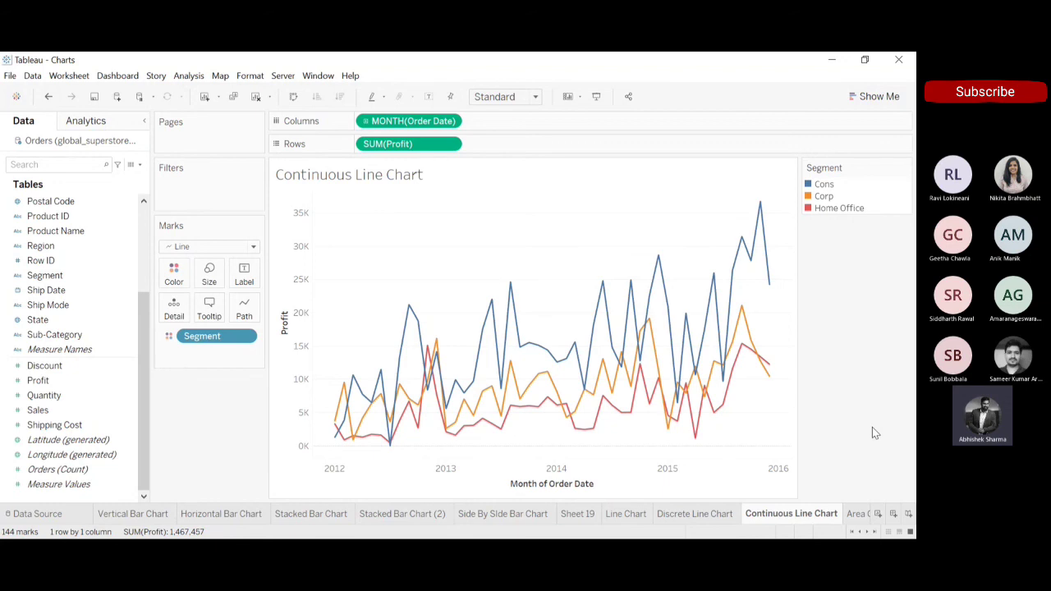
Look through the Area Chart and Pie Chart sheets, and compare the discrete and continuous line charts again.
left_click(854, 515)
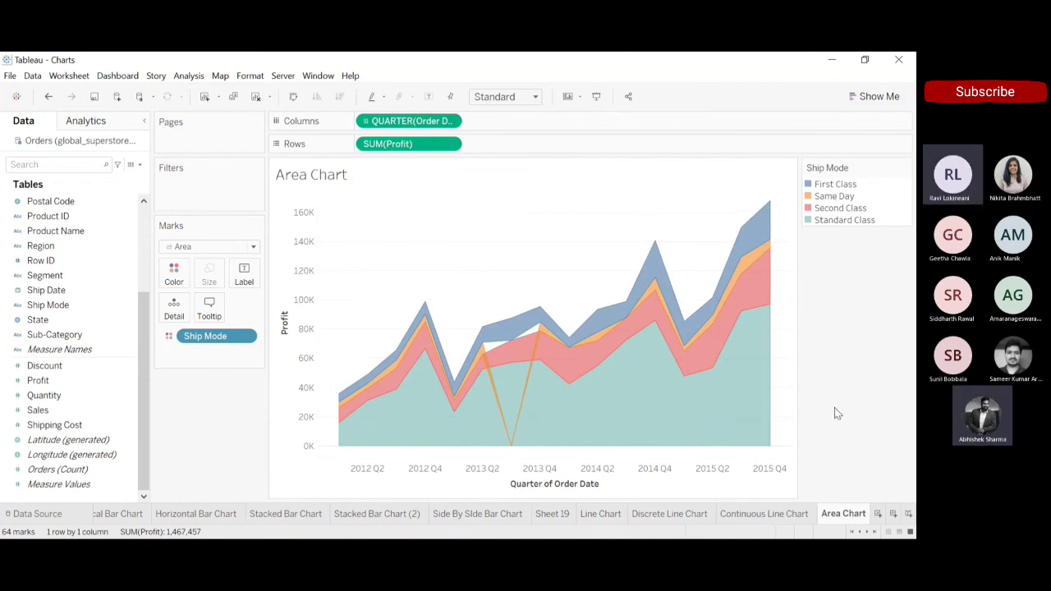
scroll(837, 521, "down", 1)
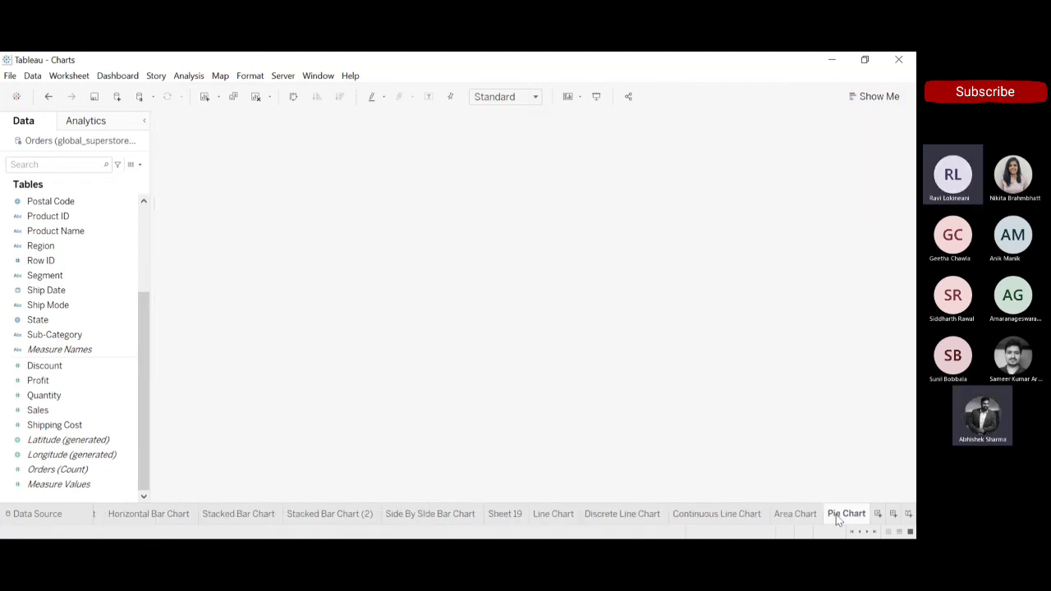
scroll(838, 521, "up", 1)
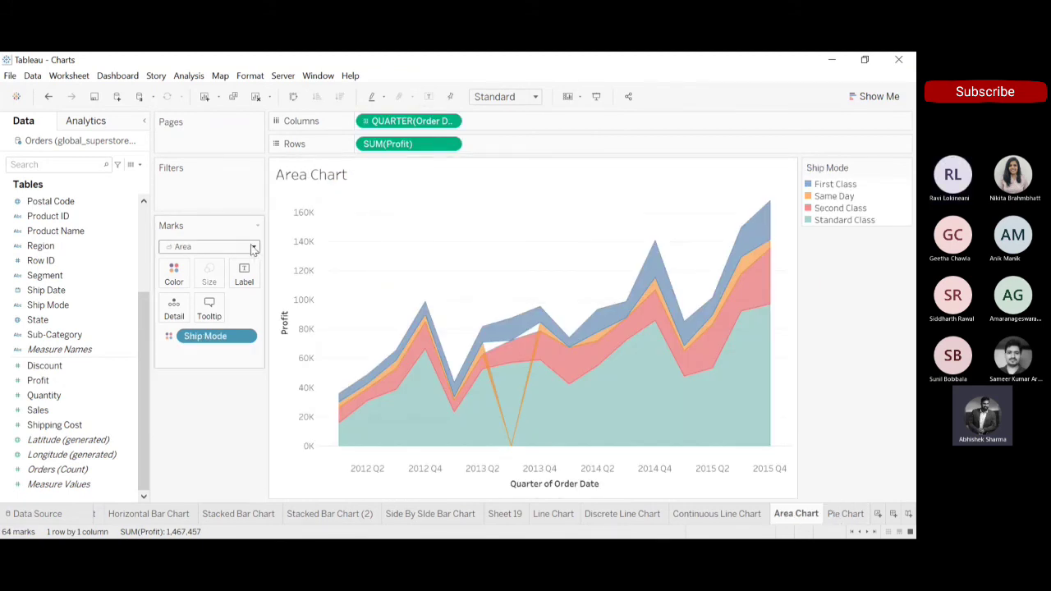
left_click(692, 511)
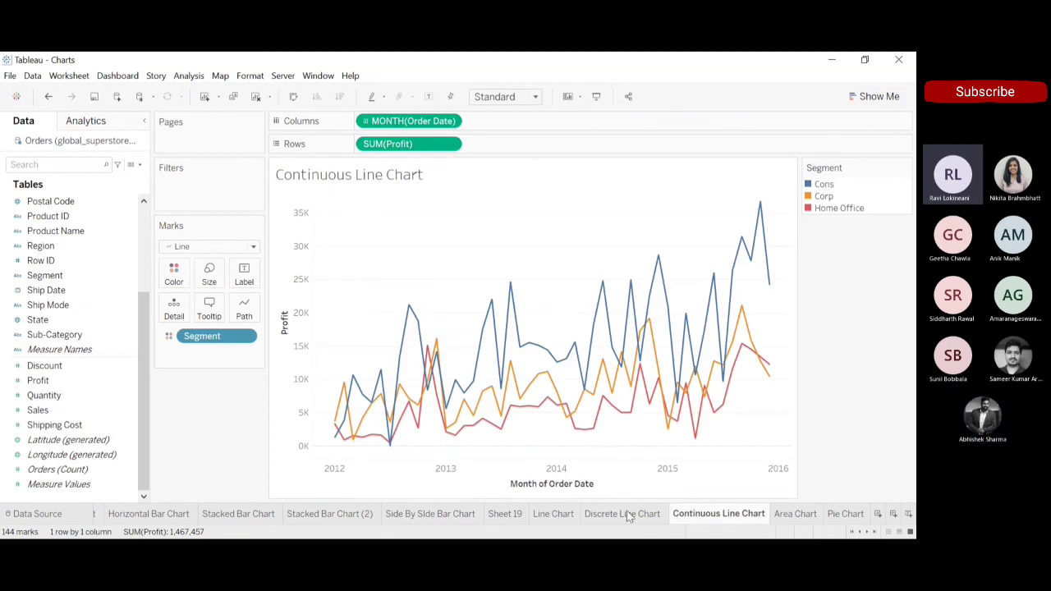
left_click(620, 514)
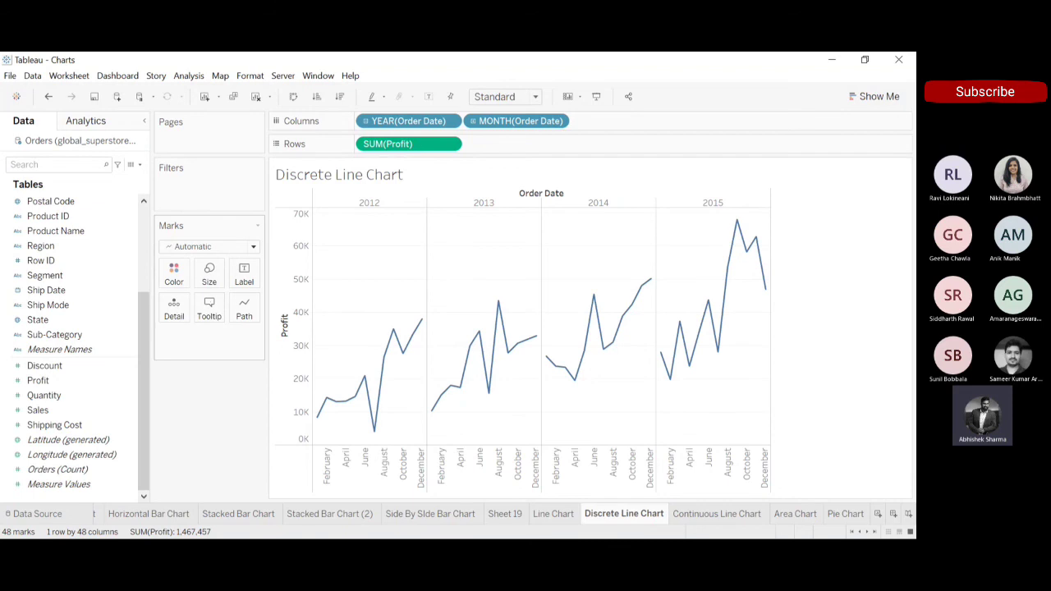
left_click(694, 520)
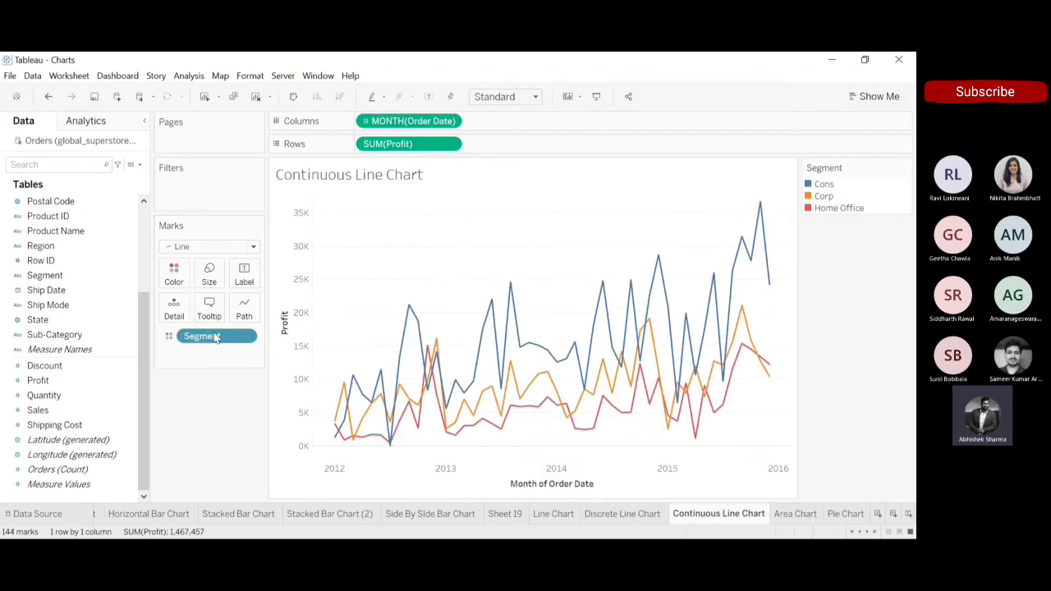
Remove Segment from the continuous line chart, change its mark type to Area, and compare it with the Area Chart sheet.
left_click_drag(215, 338, 209, 424)
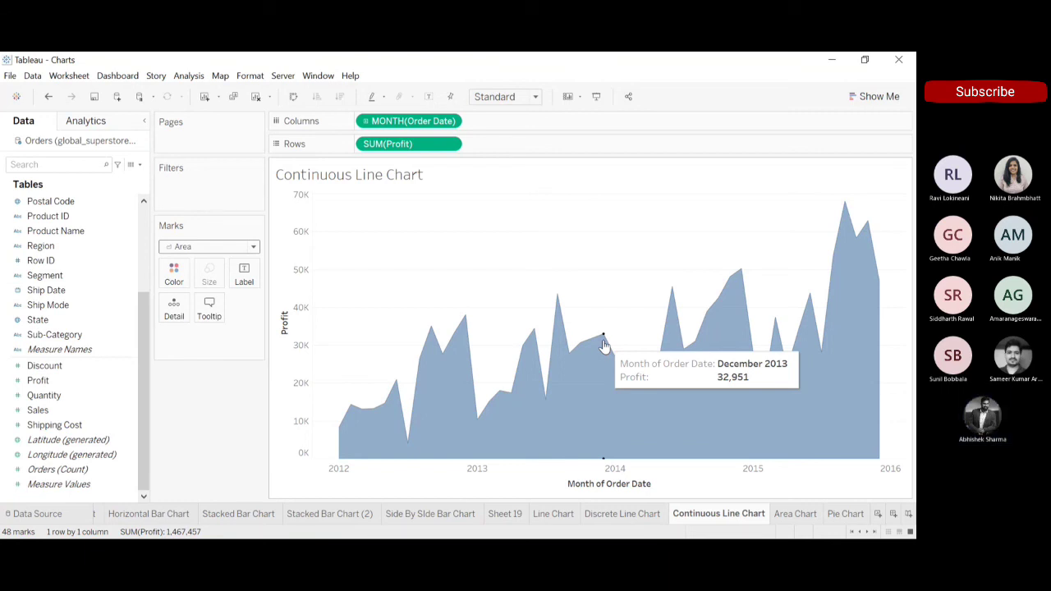
left_click(803, 515)
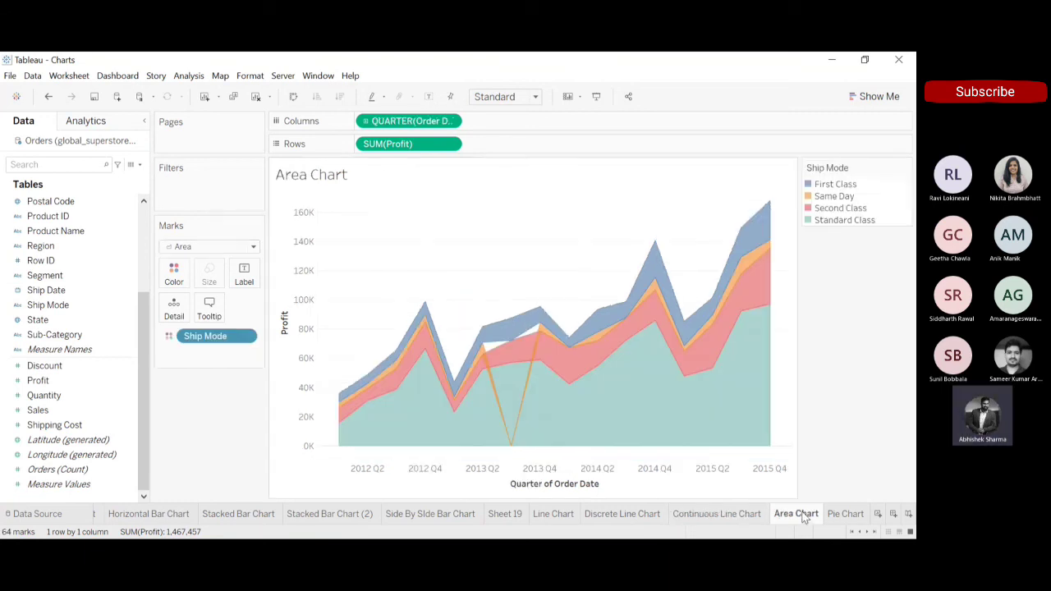
left_click(727, 512)
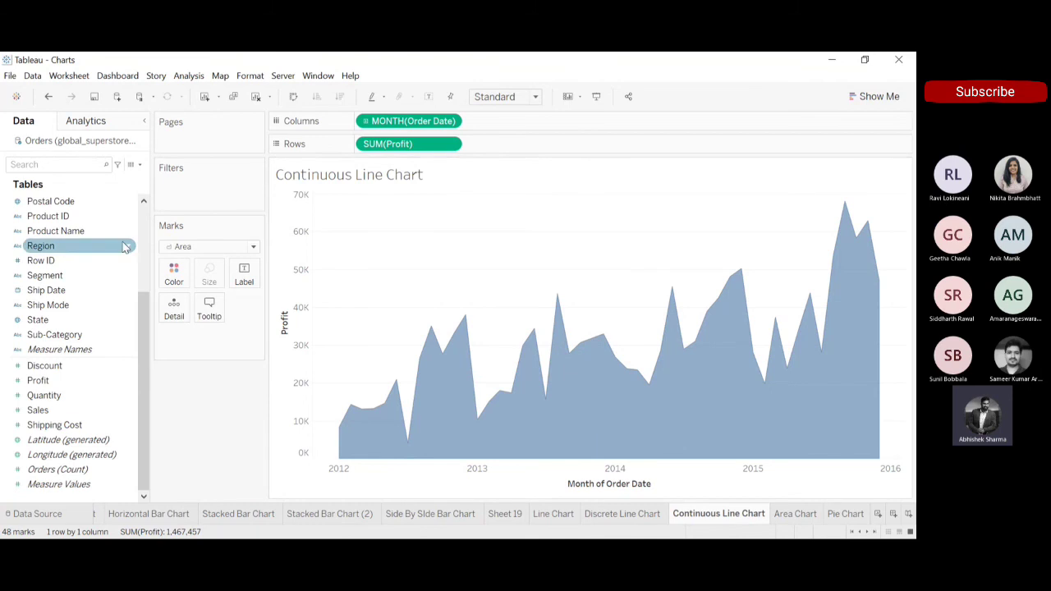
Color the monthly profit areas by Segment, and try the Line mark type before returning to Area.
left_click_drag(58, 278, 174, 276)
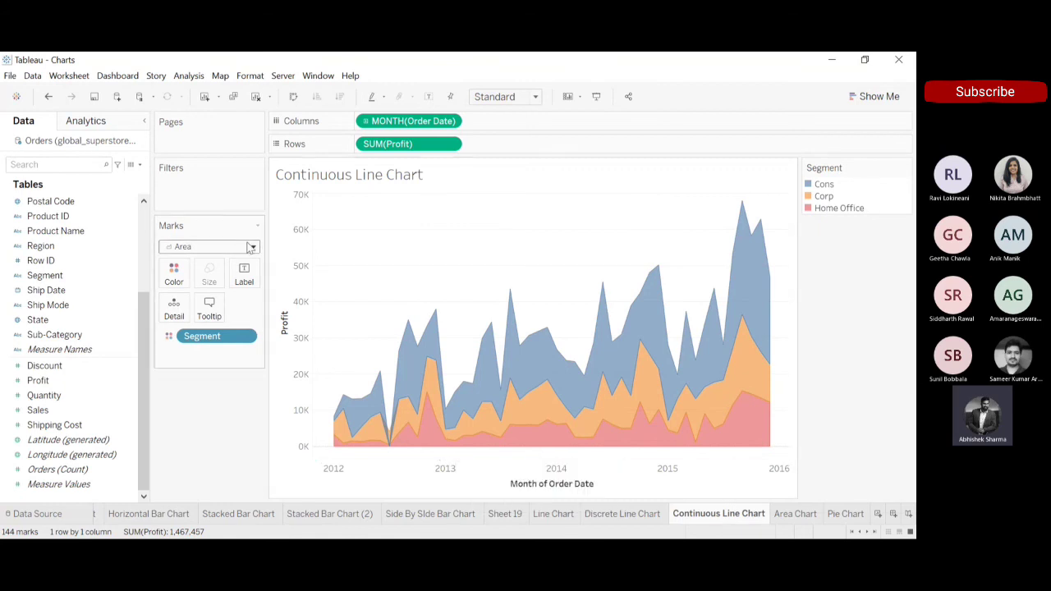
left_click(193, 296)
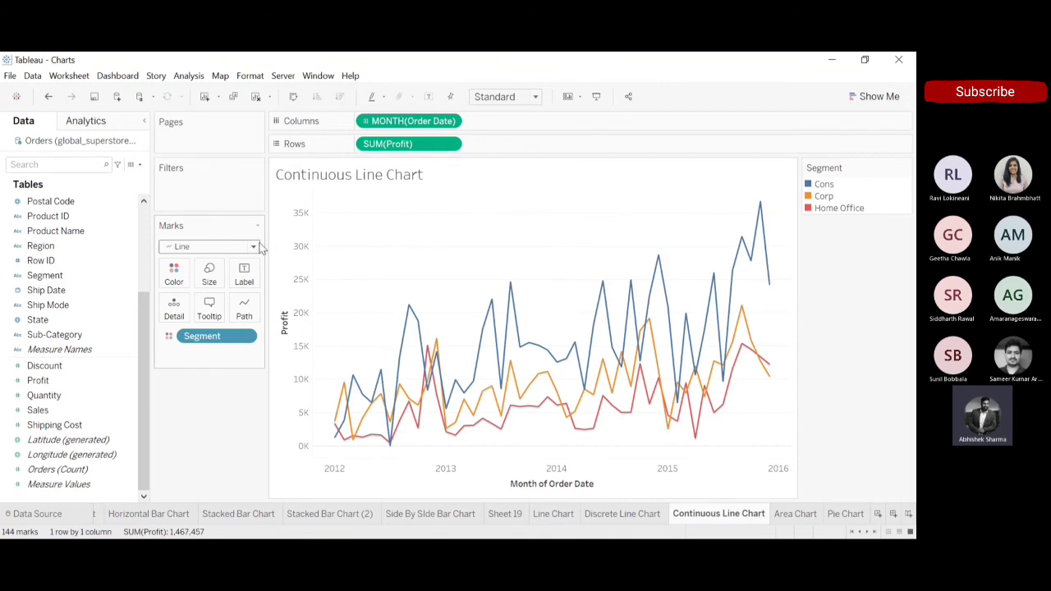
left_click(188, 309)
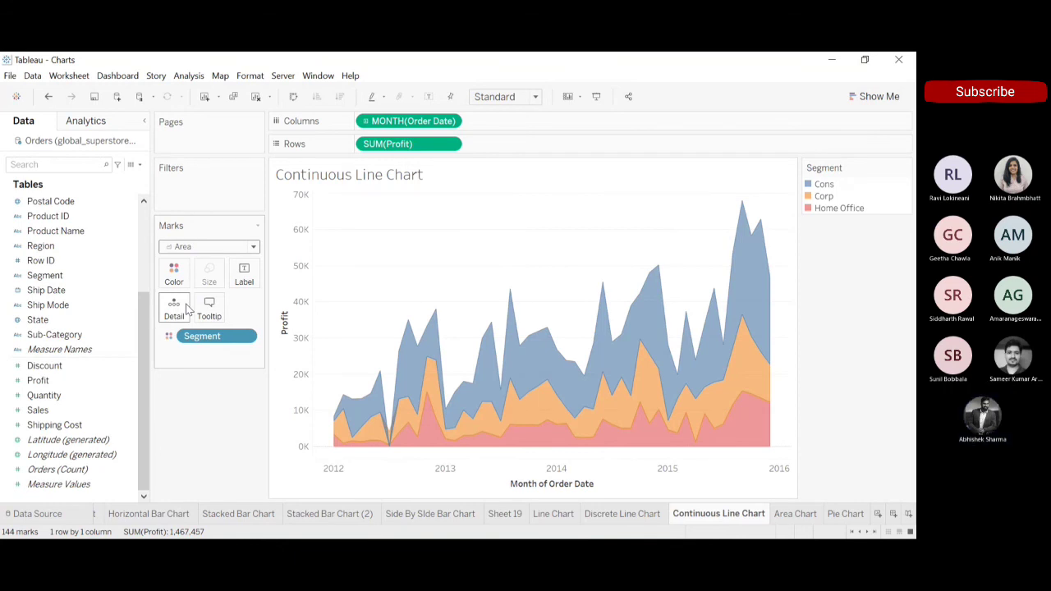
View the existing Area Chart and Pie Chart sheets, and add a new worksheet.
left_click(801, 518)
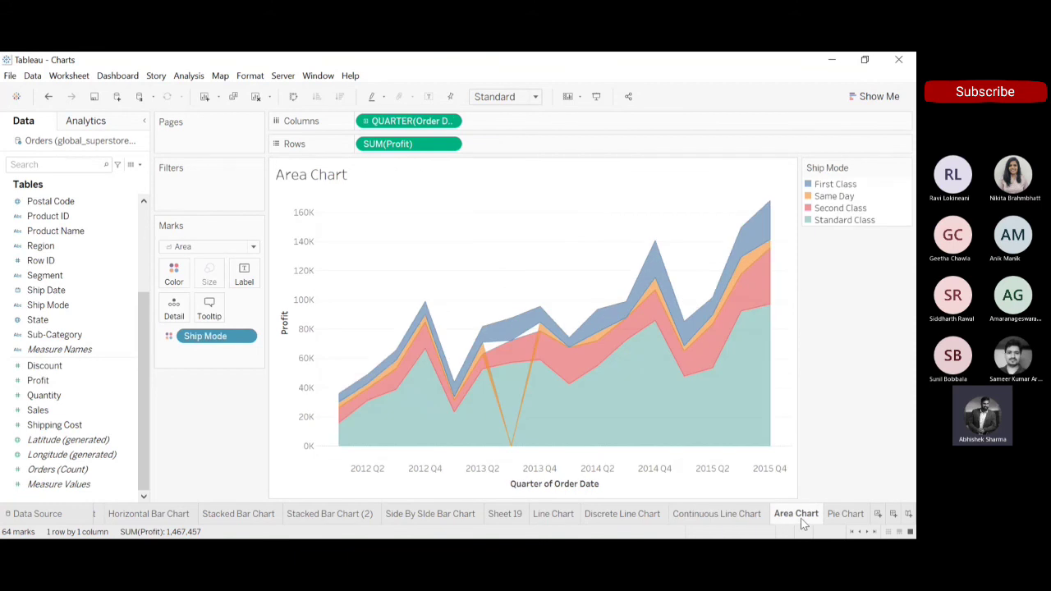
left_click(846, 514)
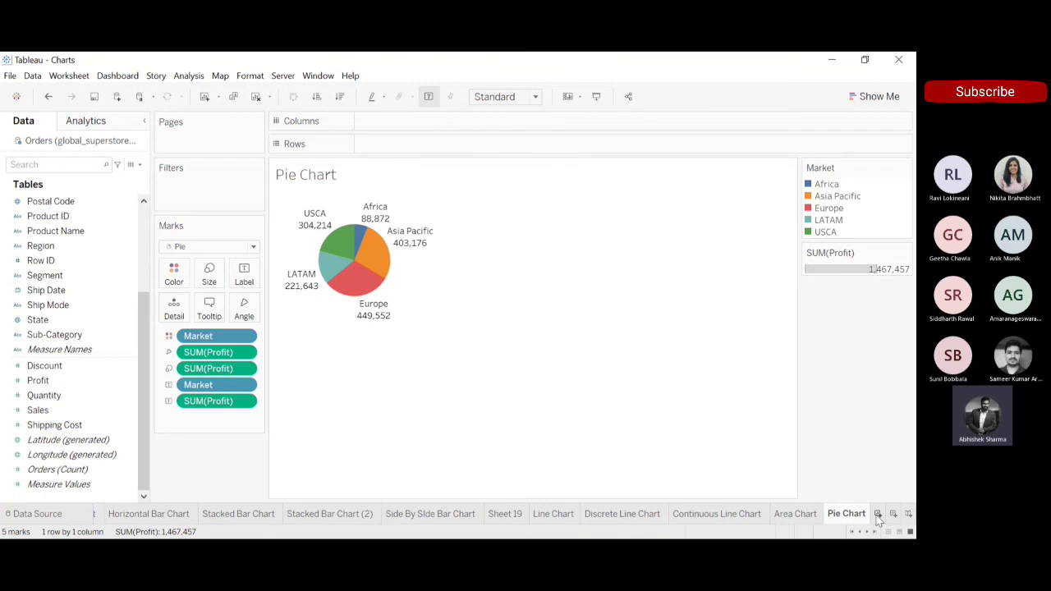
left_click(877, 514)
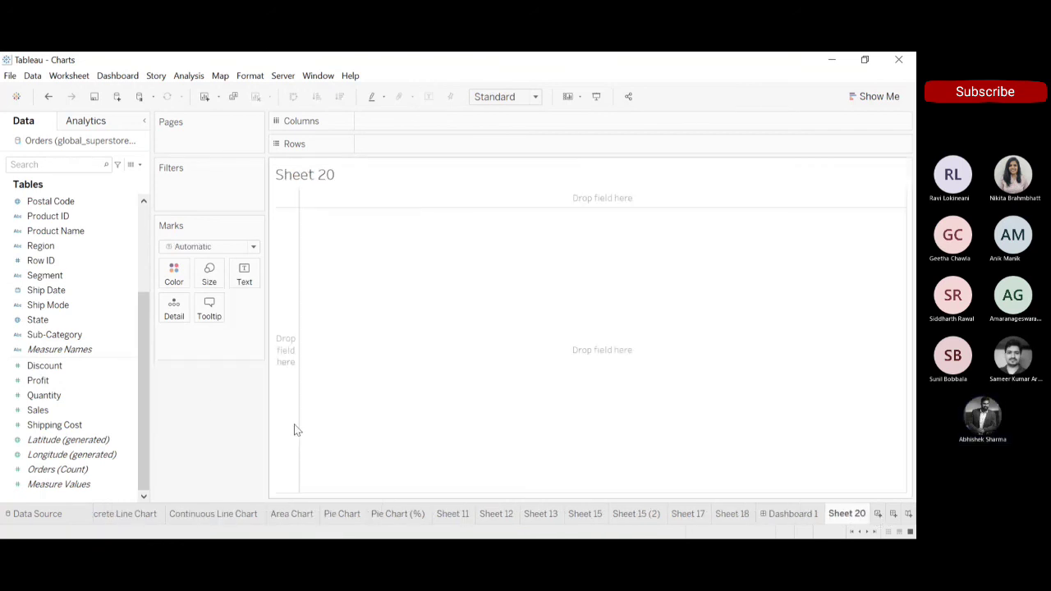
Build a text table on the new sheet with Market on Rows and the sum of Profit as text.
left_click(96, 382)
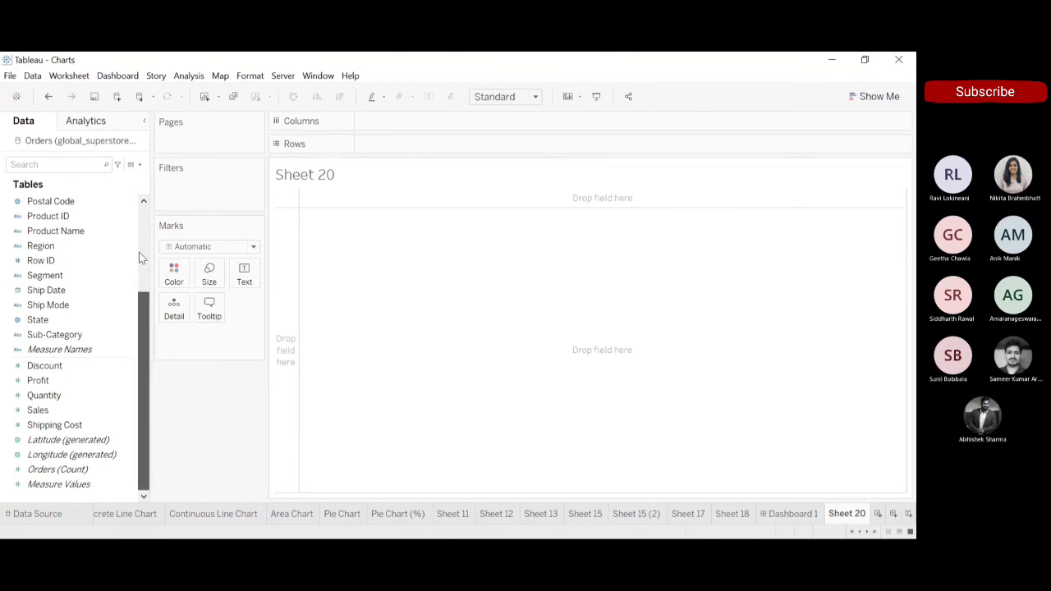
scroll(138, 314, "up", 2)
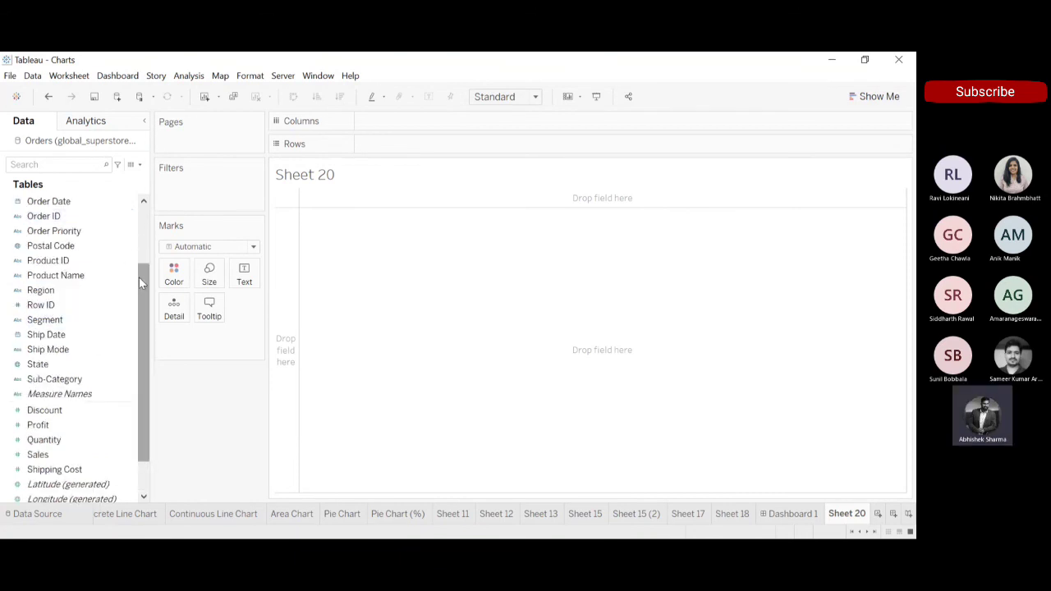
left_click_drag(139, 277, 141, 240)
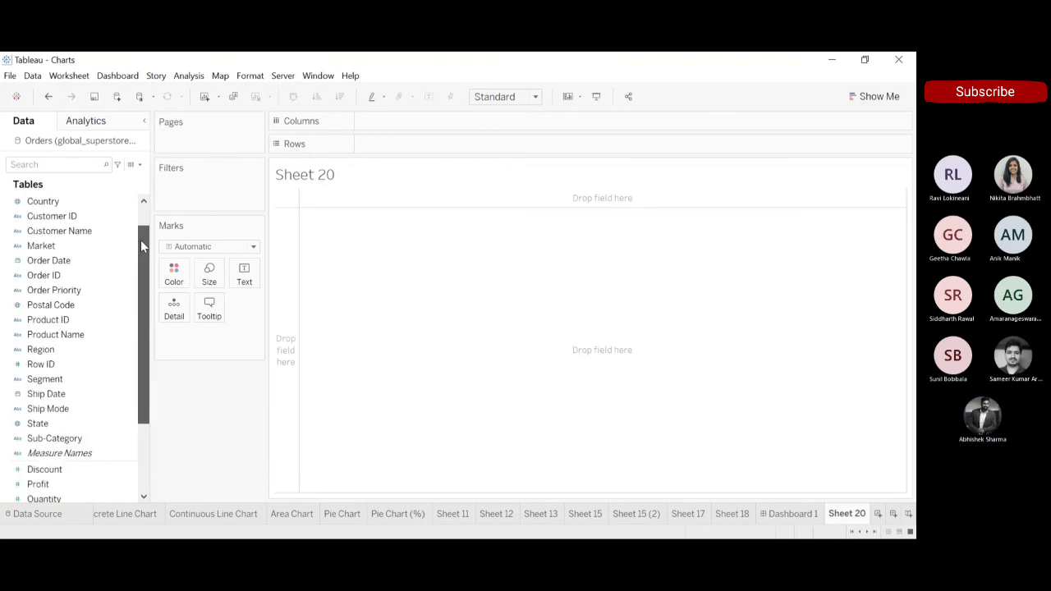
left_click(59, 249)
double_click(60, 249)
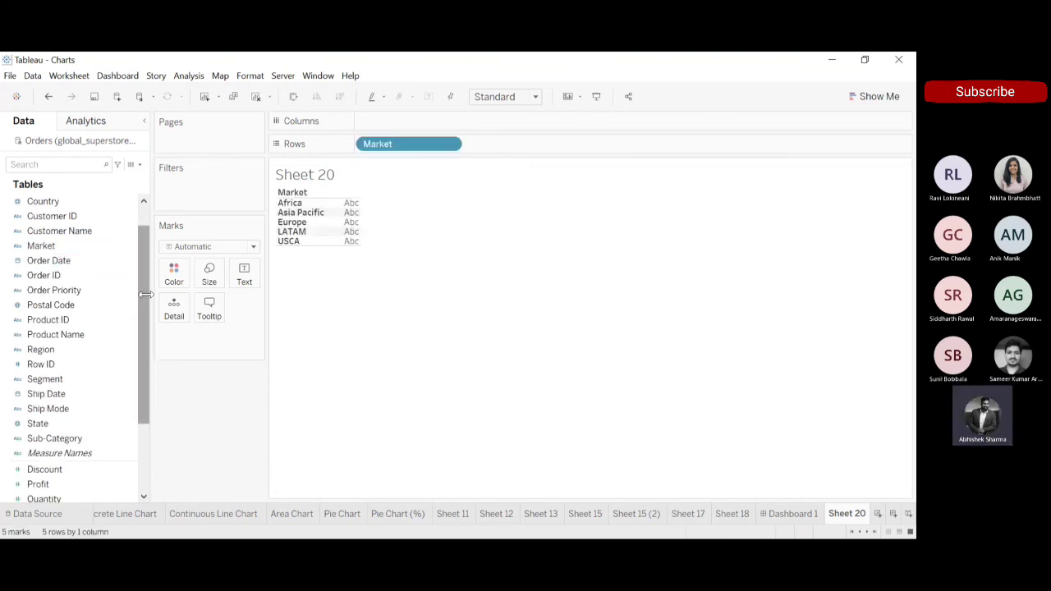
left_click_drag(148, 376, 155, 443)
left_click(54, 383)
double_click(54, 383)
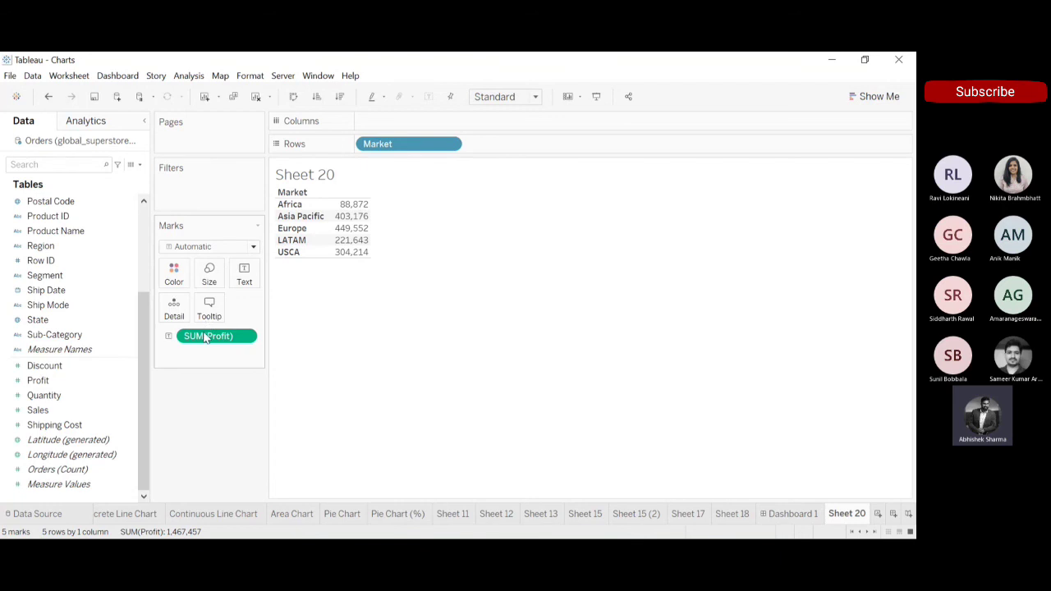
Turn the Profit table into a pie chart with Market as the slice color and SUM(Profit) as the angle.
left_click(192, 392)
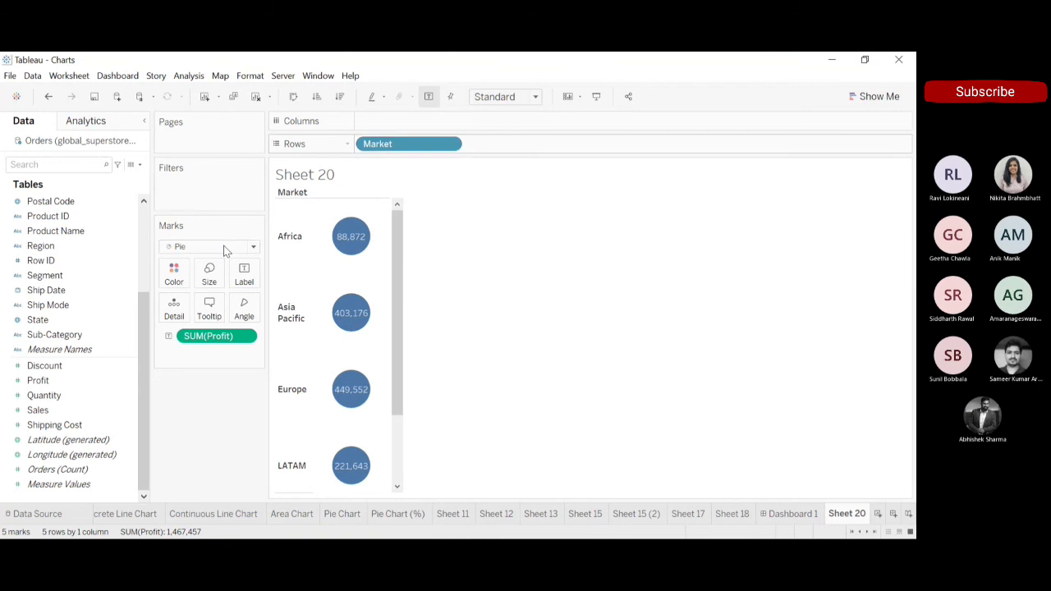
left_click_drag(404, 143, 176, 280)
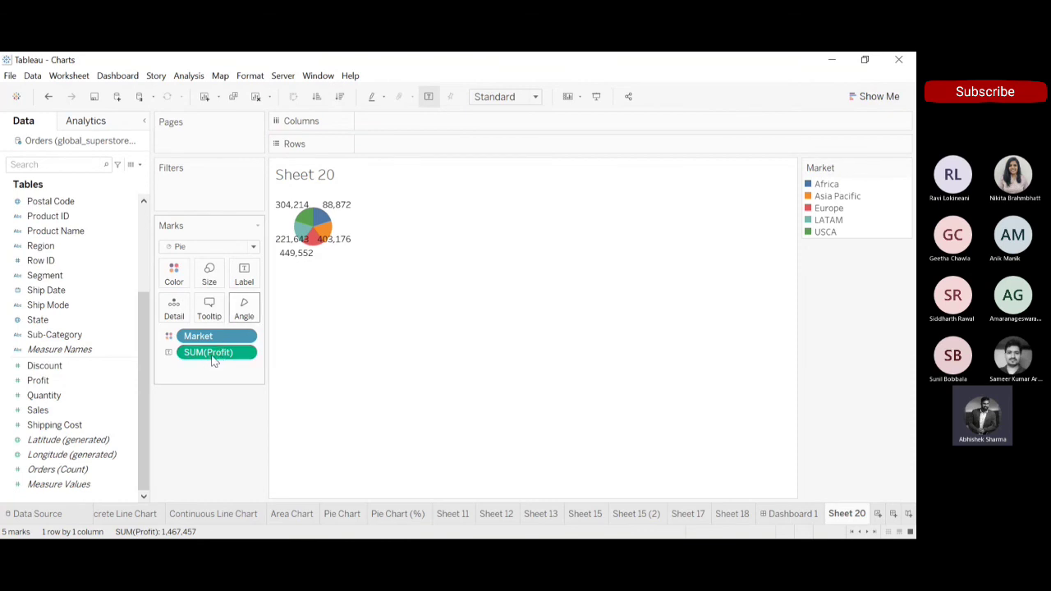
left_click_drag(213, 355, 247, 312)
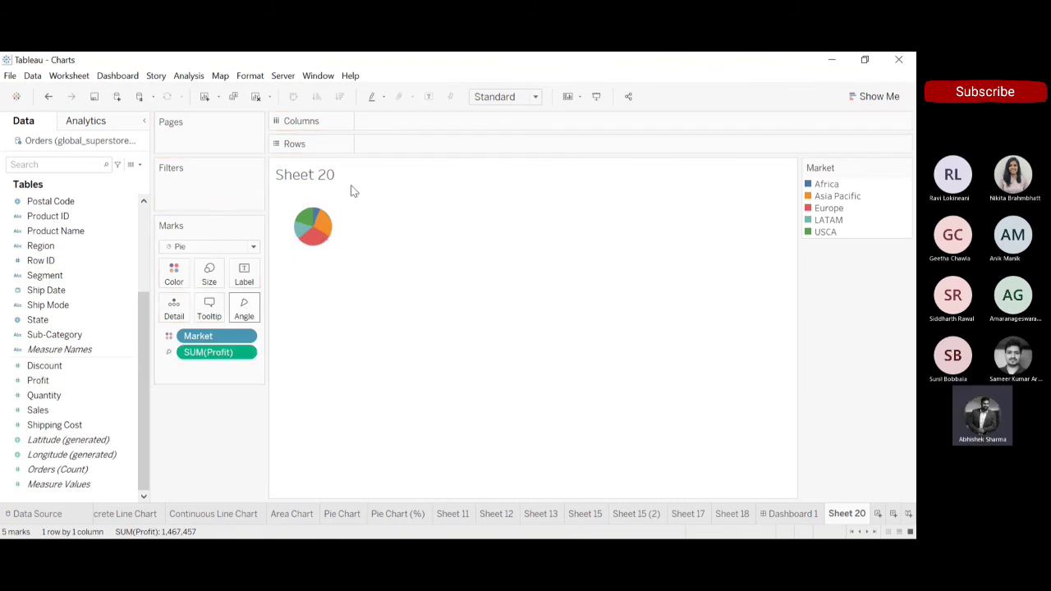
Fit the pie chart on Sheet 20 to Entire View.
mouse_move(331, 237)
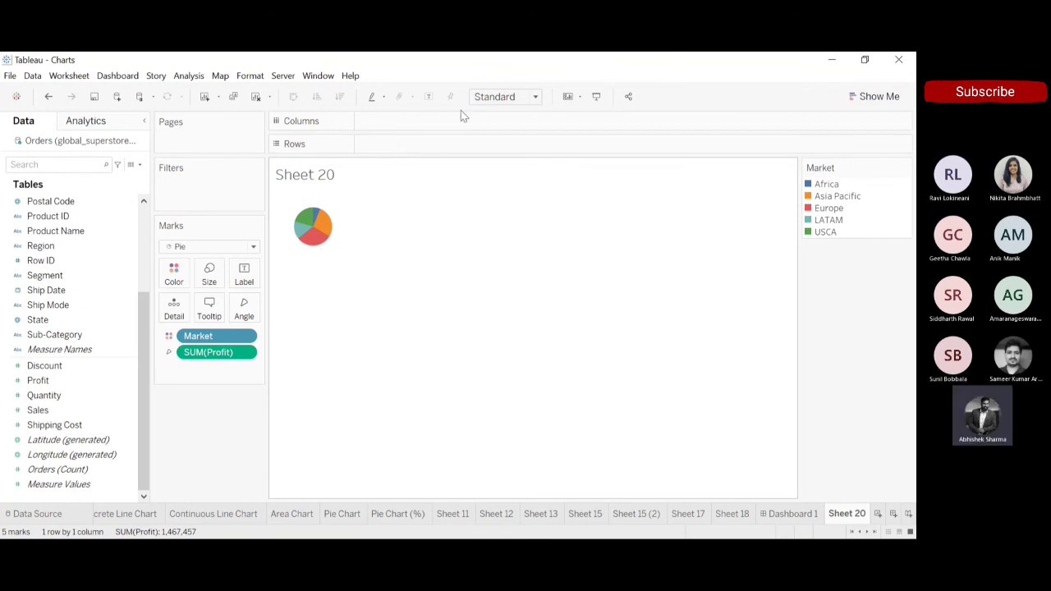
left_click(534, 97)
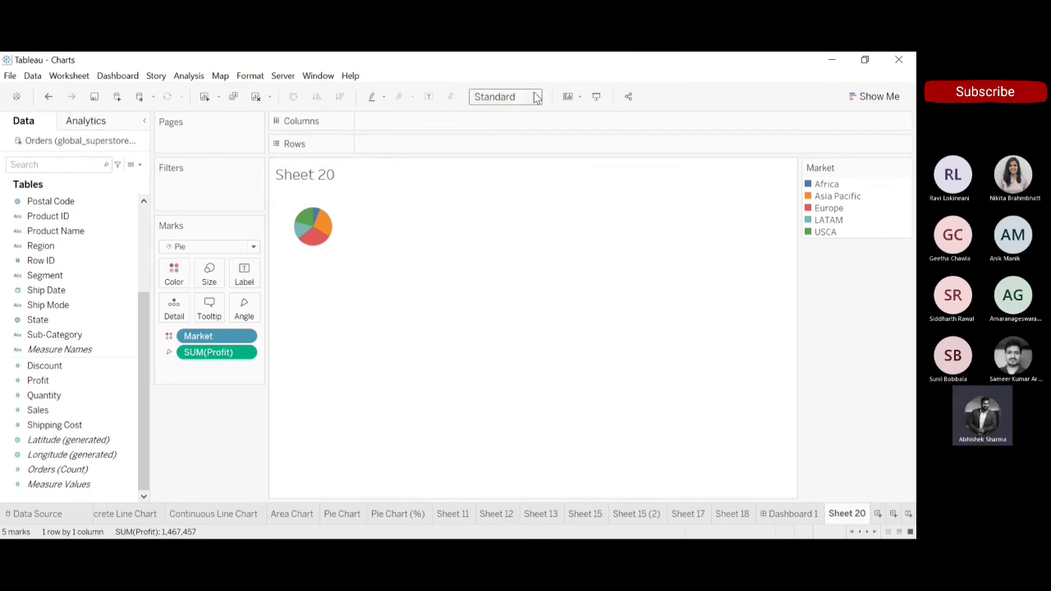
left_click(515, 151)
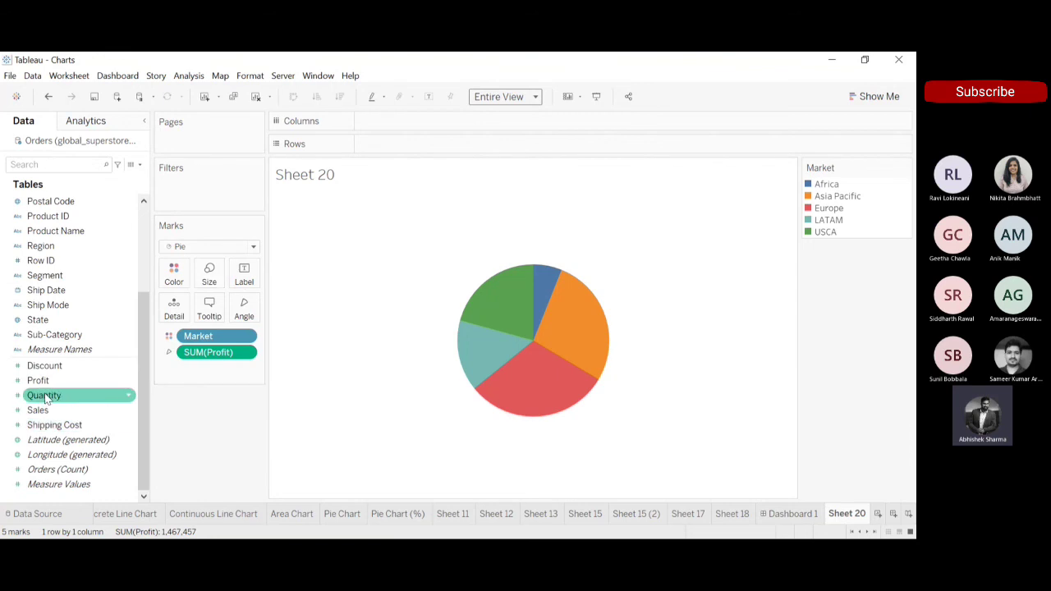
Label the pie slices with Market and SUM(Profit), ordering the labels so the market name comes above the profit.
left_click_drag(38, 380, 245, 279)
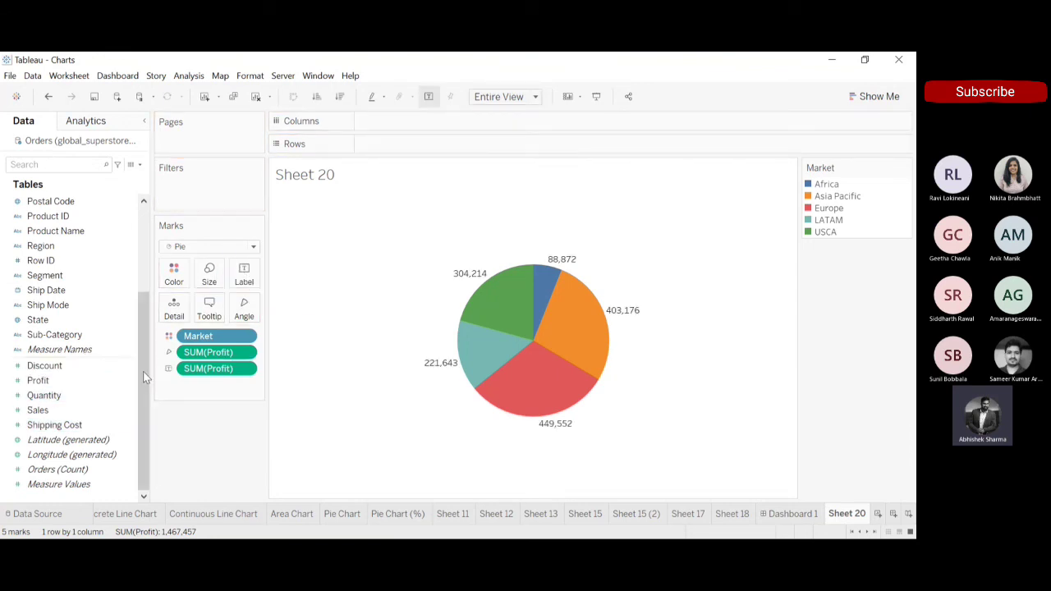
scroll(132, 220, "up", 3)
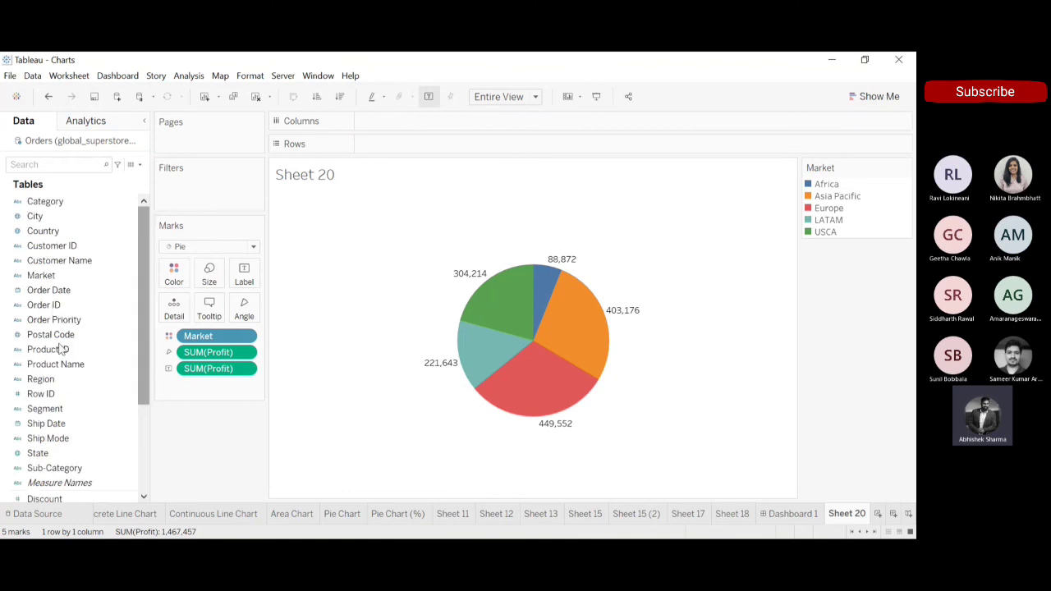
left_click(51, 277)
left_click_drag(50, 278, 251, 279)
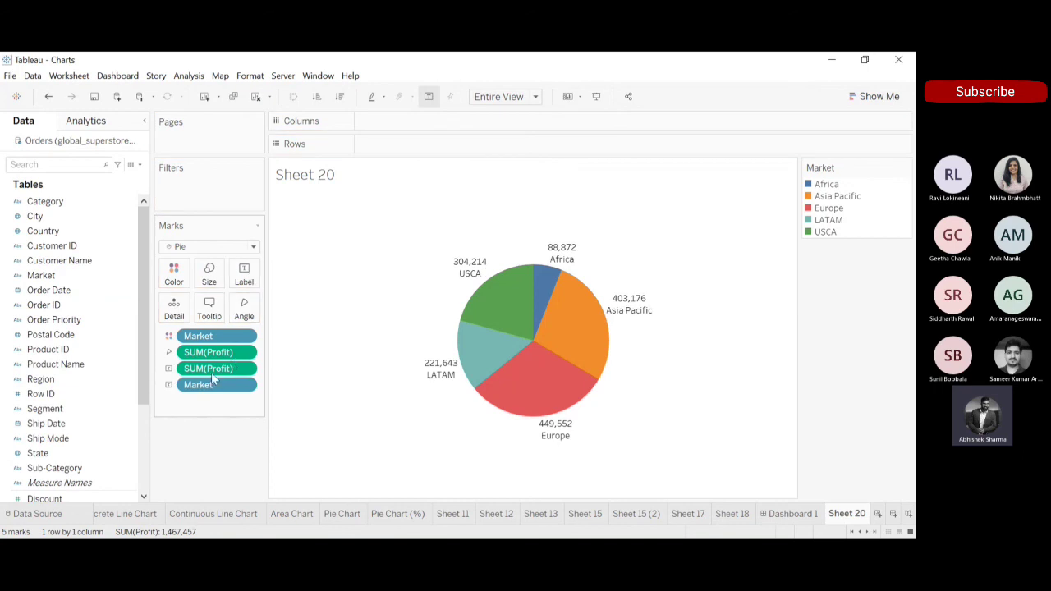
left_click_drag(211, 374, 206, 408)
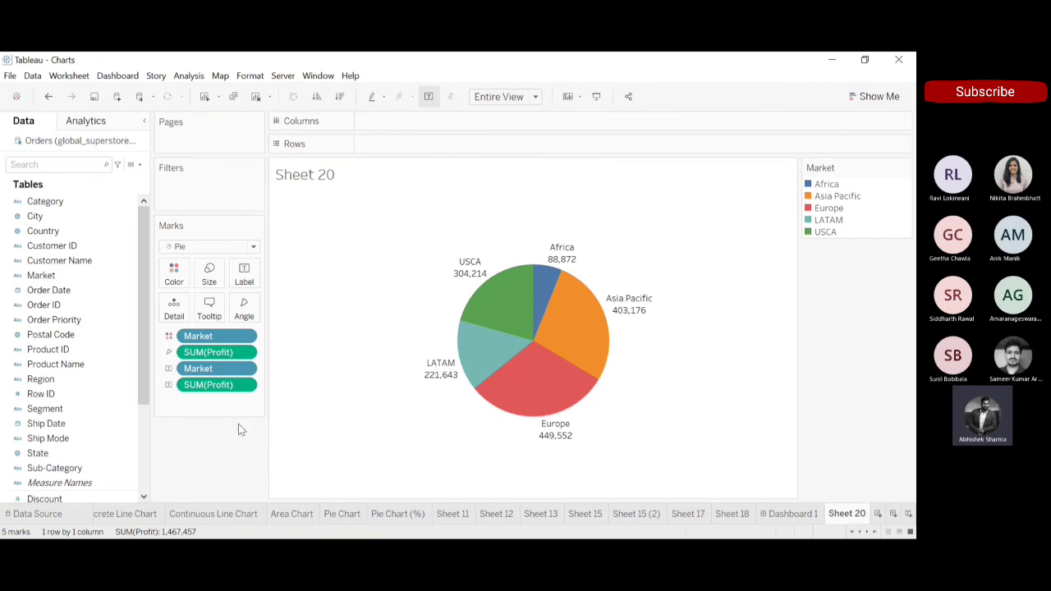
Create a new worksheet and build a bar chart with Market on Columns and SUM(Profit) on Rows.
left_click(879, 514)
left_click(33, 246)
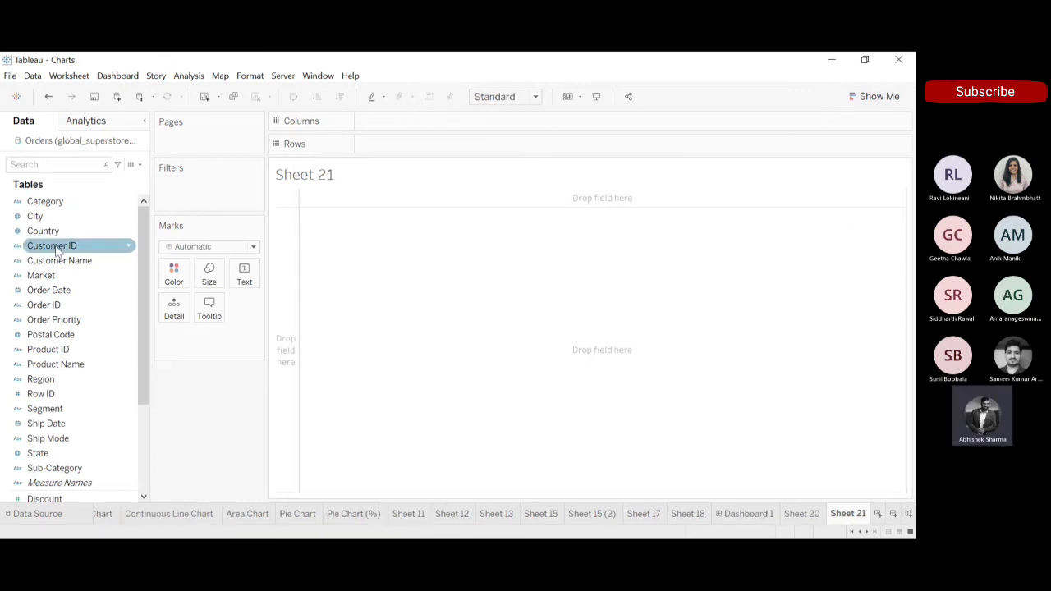
left_click(41, 275)
left_click_drag(41, 275, 394, 126)
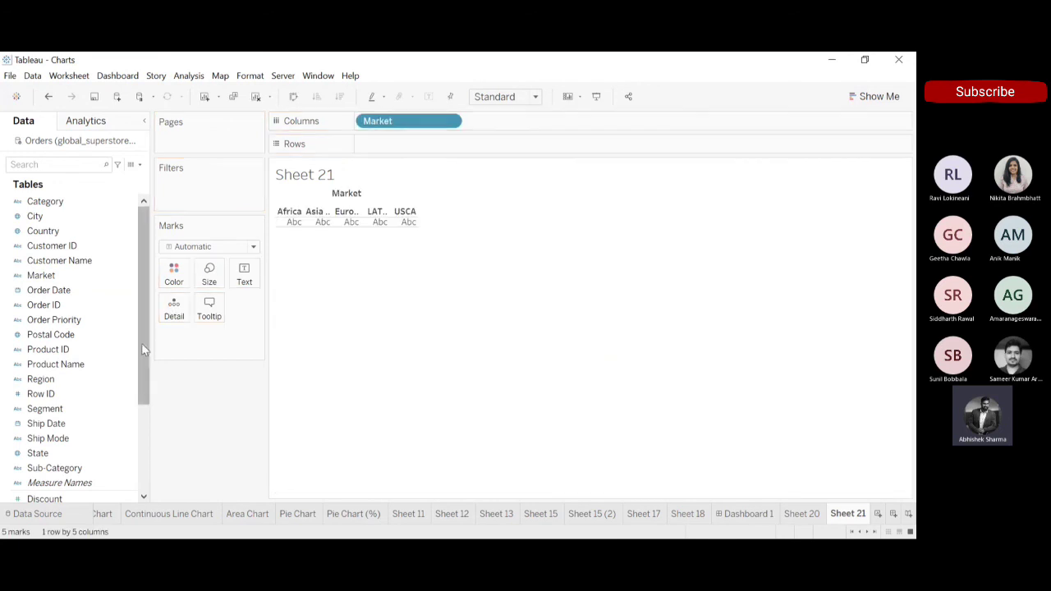
scroll(146, 464, "down", 3)
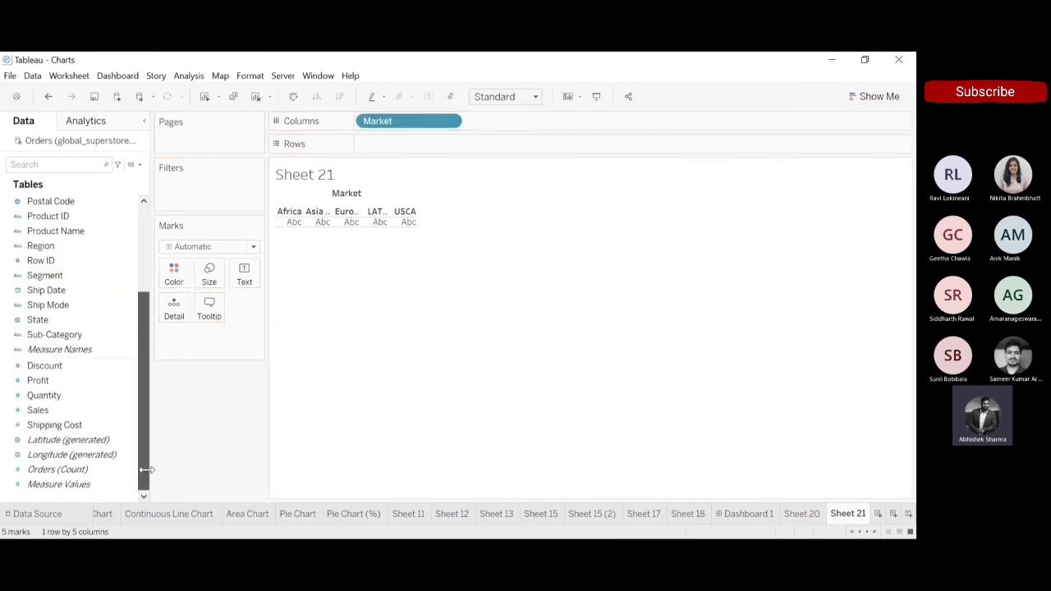
left_click(79, 381)
mouse_move(80, 381)
left_mouse_down()
mouse_move(457, 181)
mouse_move(420, 143)
mouse_move(390, 148)
mouse_move(415, 152)
left_mouse_up()
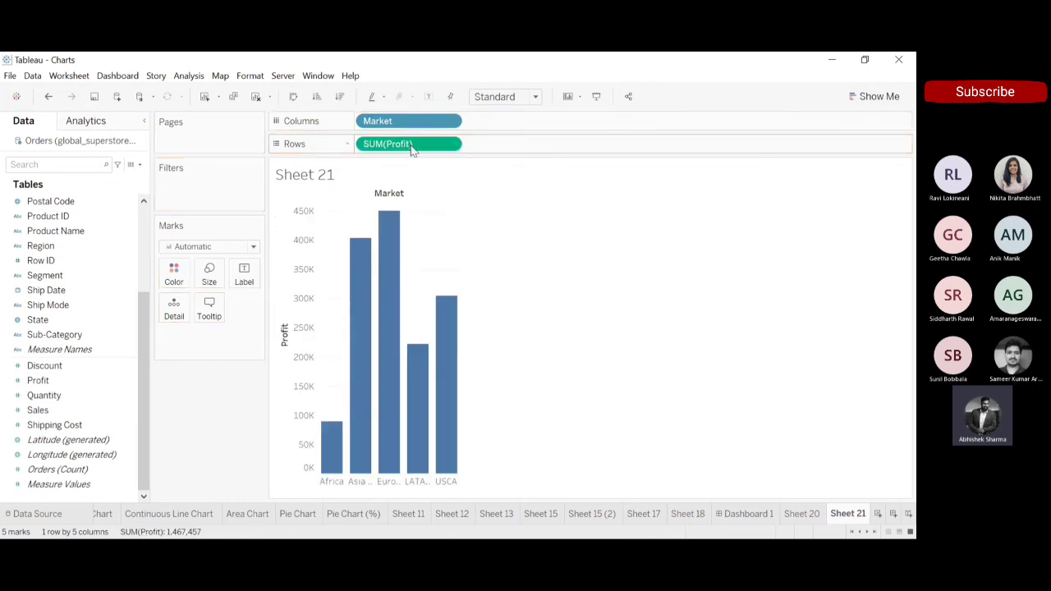
Convert the Profit by Market bar chart to a pie chart with Show Me and fit it to Entire View.
left_click(877, 96)
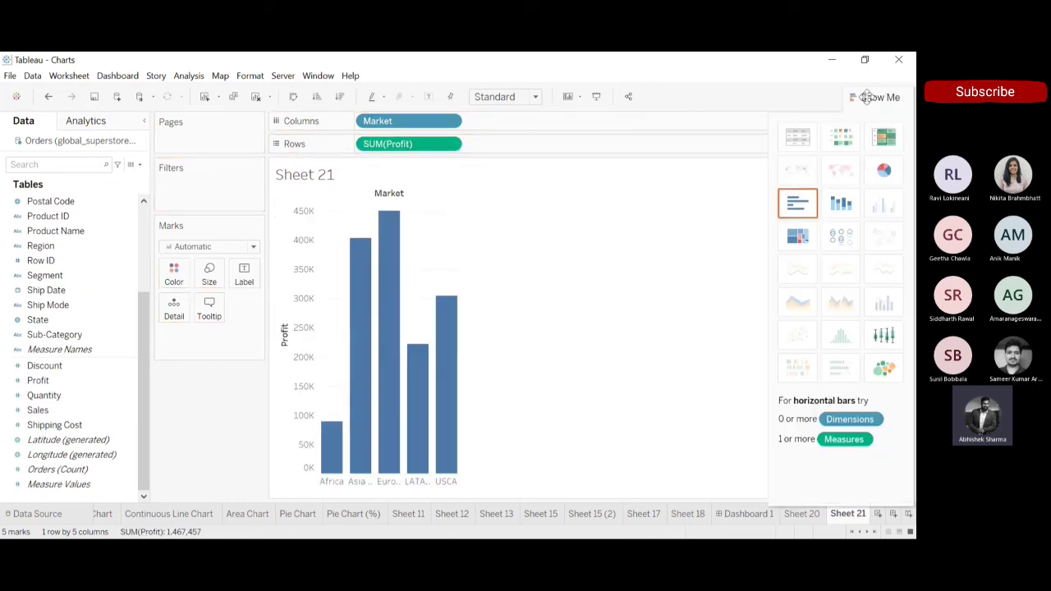
left_click(883, 170)
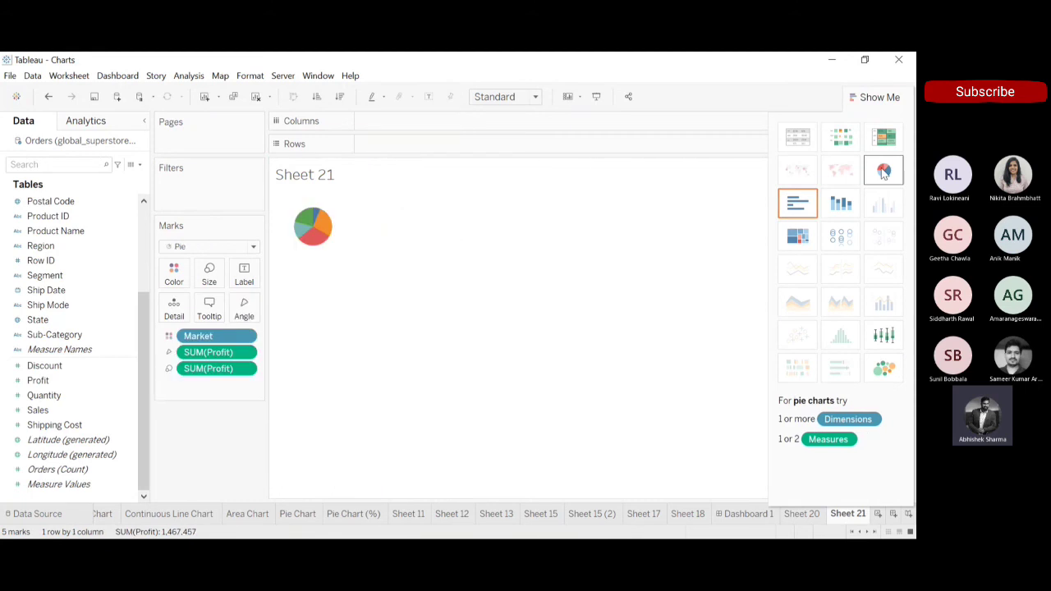
left_click(505, 143)
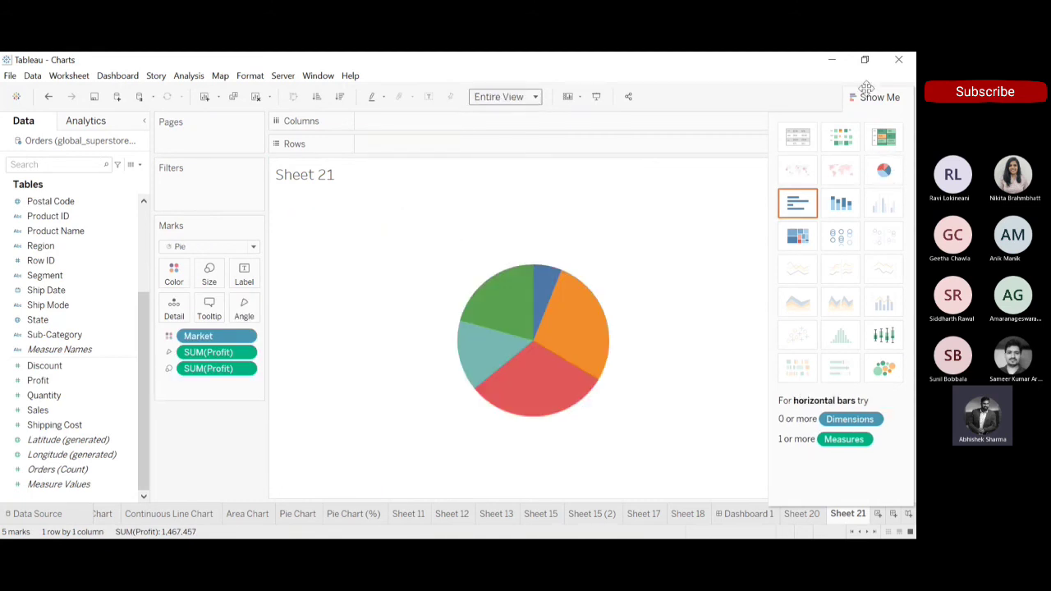
left_click(868, 92)
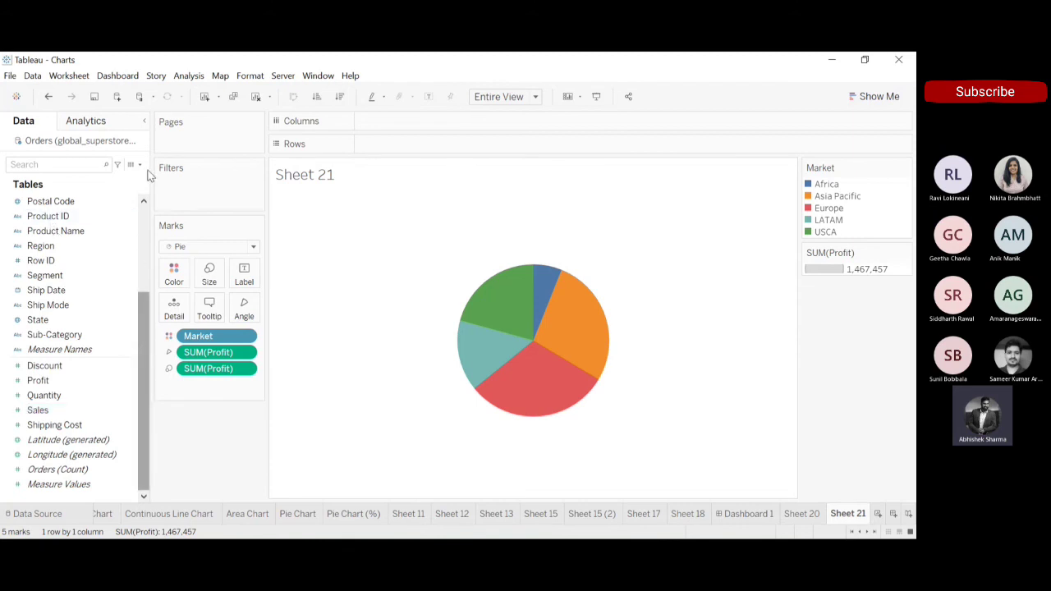
Label the pie slices on Sheet 21 with Market and SUM(Profit).
scroll(82, 246, "up", 3)
left_click(42, 280)
left_click_drag(43, 279, 244, 276)
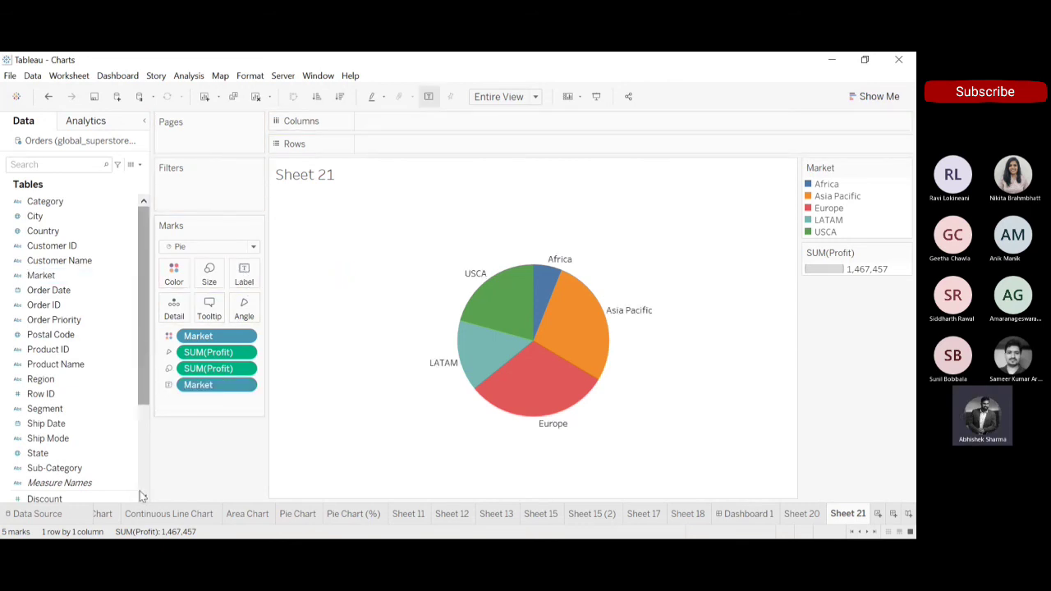
scroll(139, 496, "down", 3)
left_click(49, 384)
left_click_drag(49, 384, 245, 281)
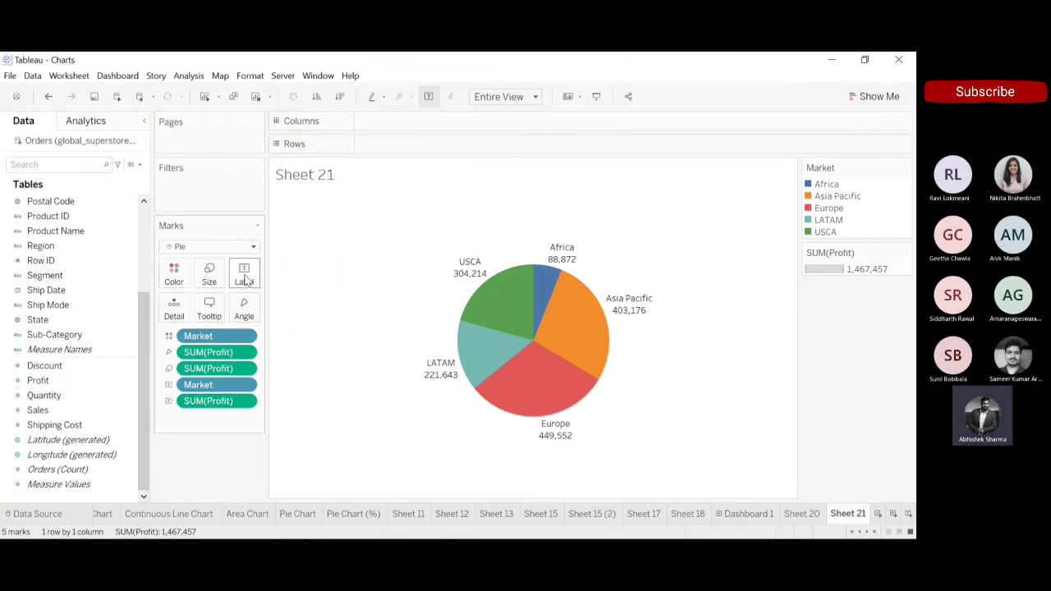
Compare the pies on Sheet 20 and Sheet 21, and show Sheet 21's SUM(Profit) label as percent of total.
left_click(803, 513)
left_click(848, 514)
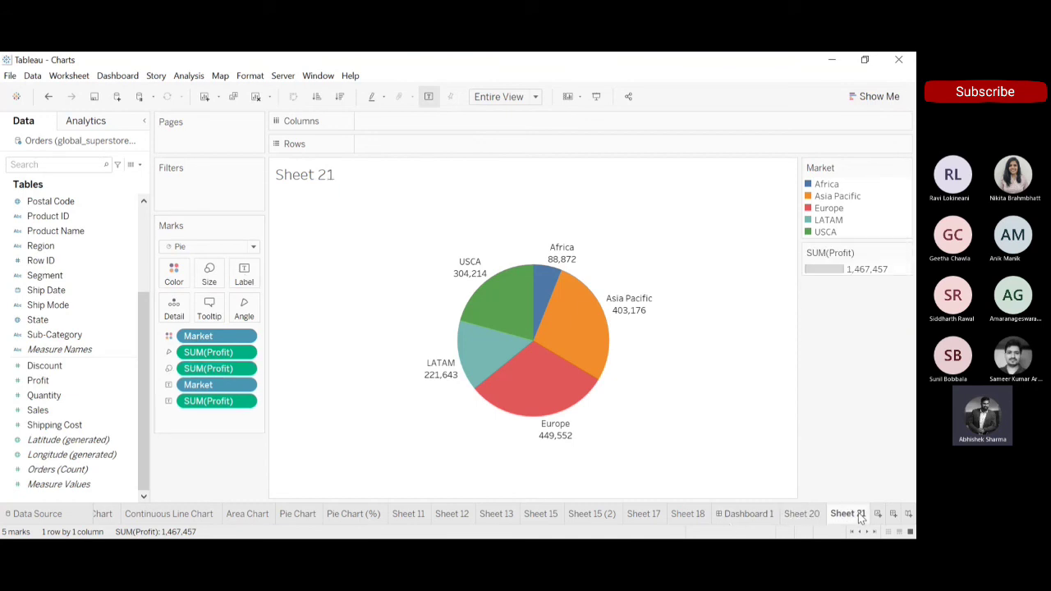
left_click(812, 515)
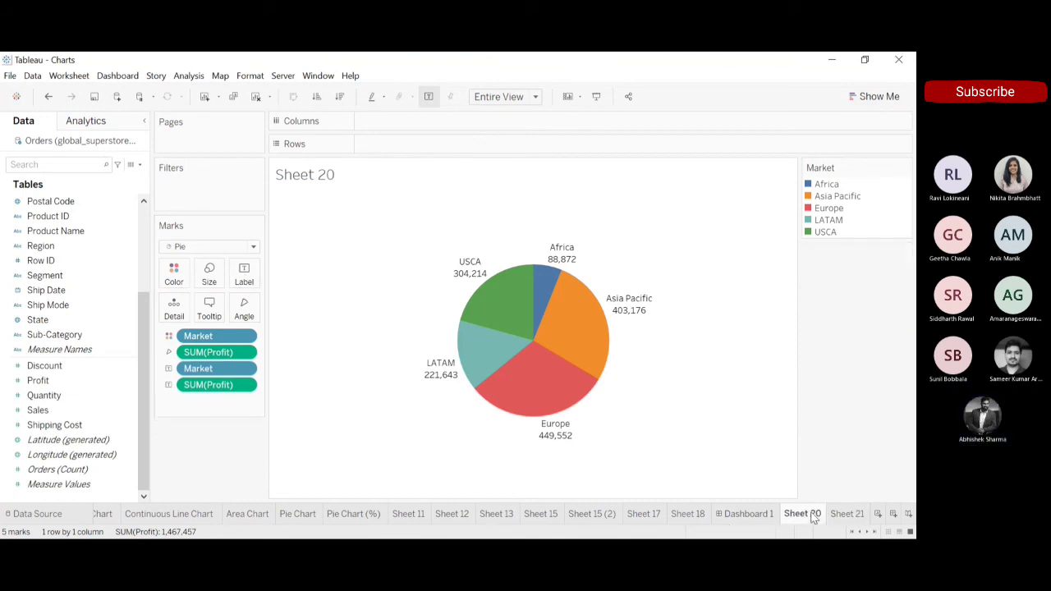
left_click(842, 515)
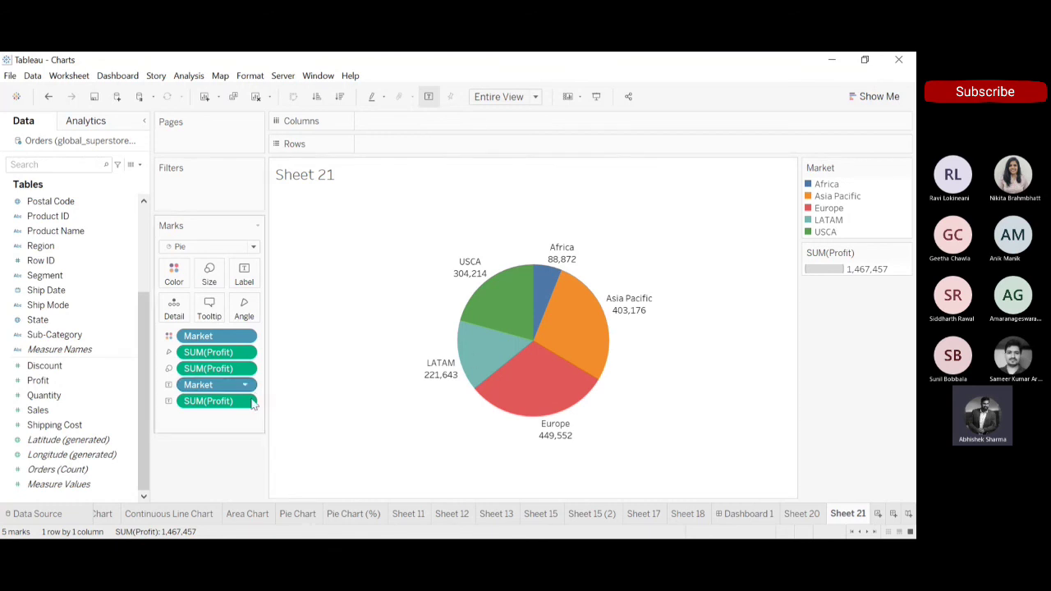
left_click(249, 404)
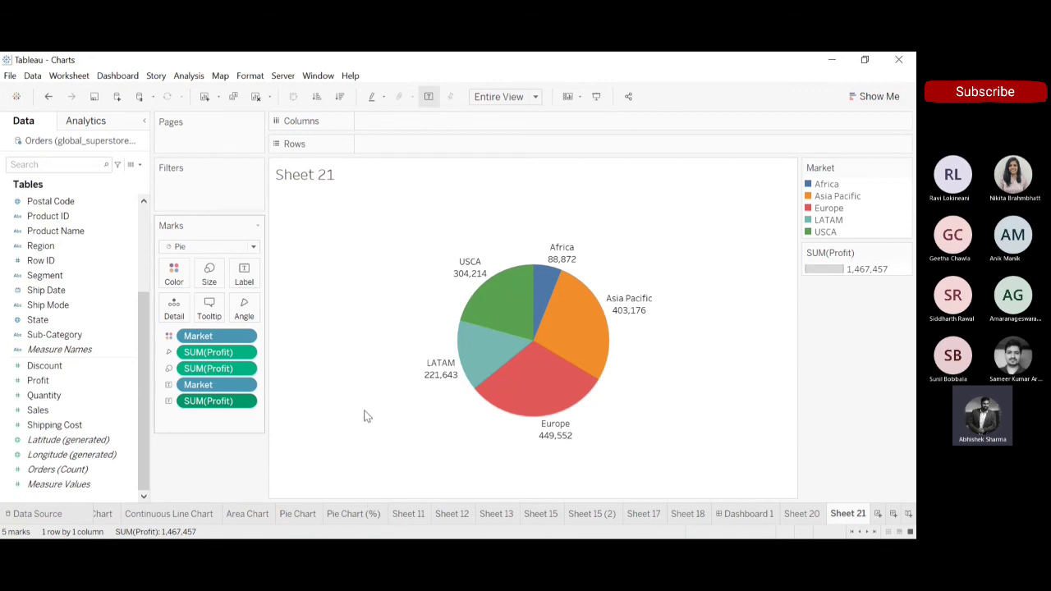
left_click(356, 454)
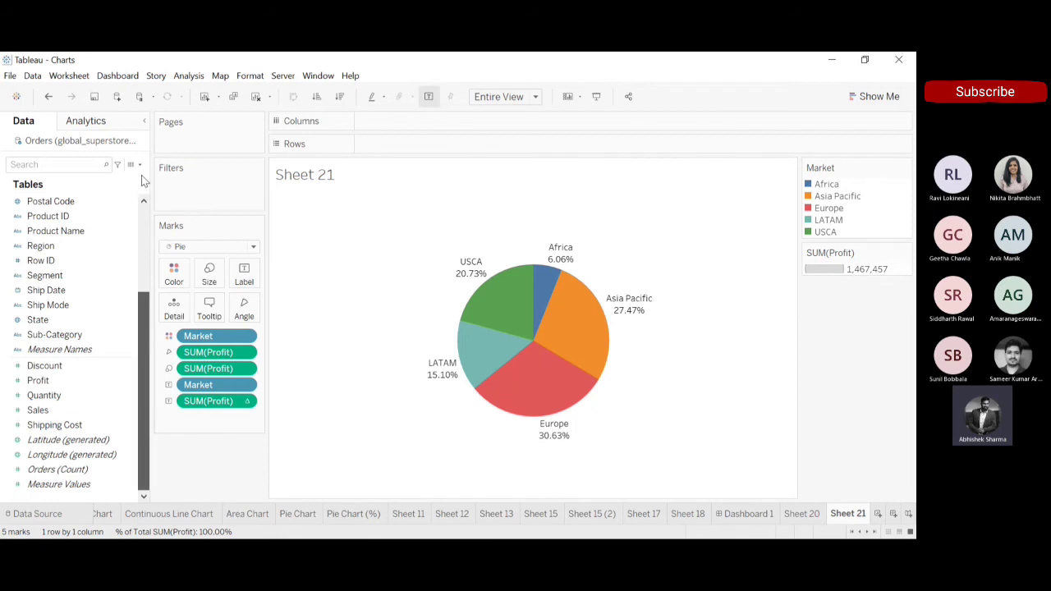
Replace Market with Region as both the slice color and the slice label of the pie chart.
scroll(141, 186, "up", 3)
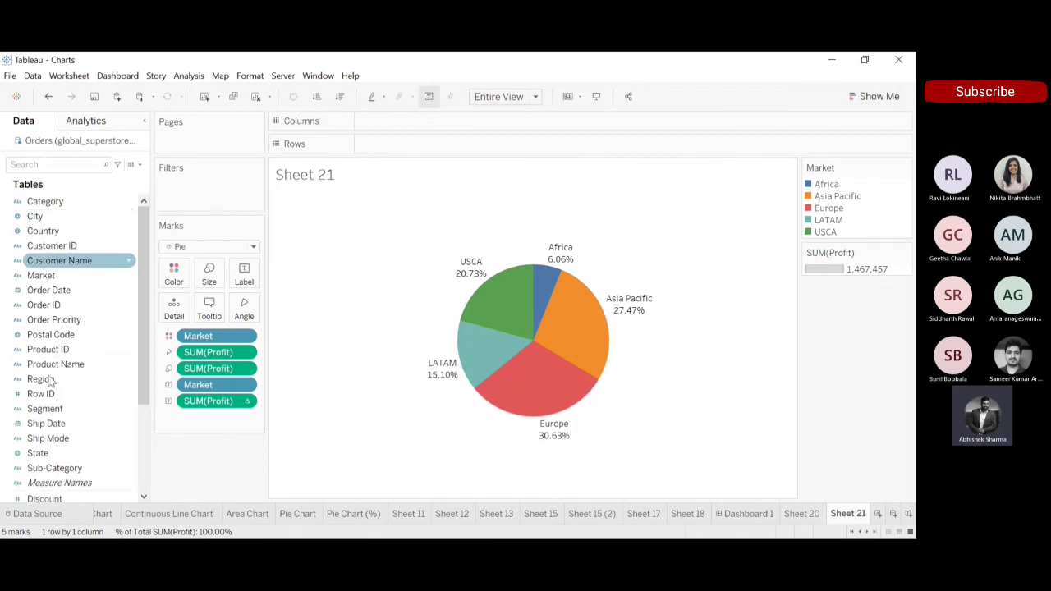
left_click_drag(49, 383, 201, 337)
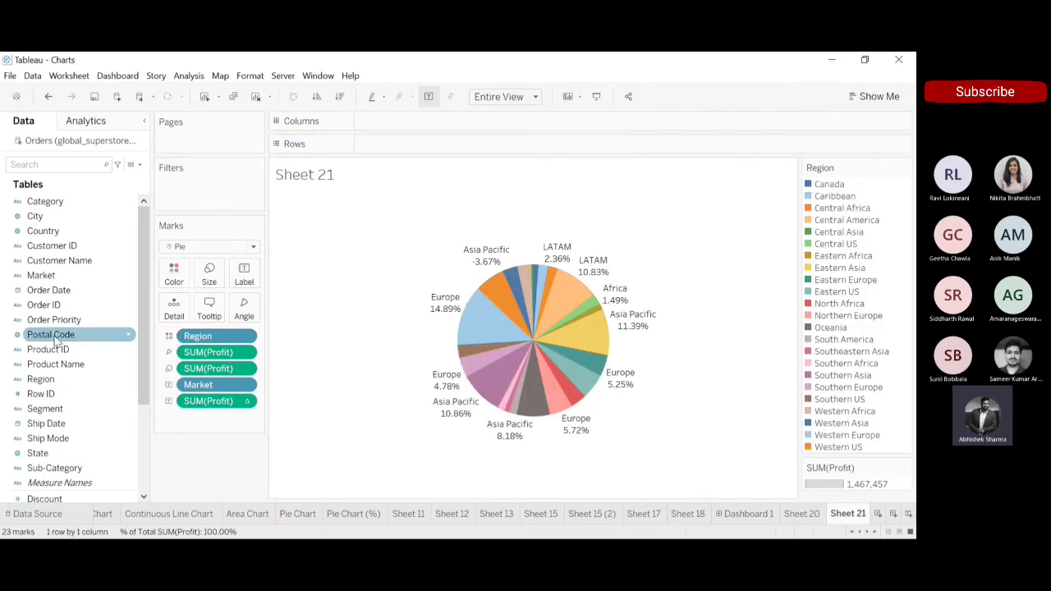
left_click_drag(138, 377, 199, 392)
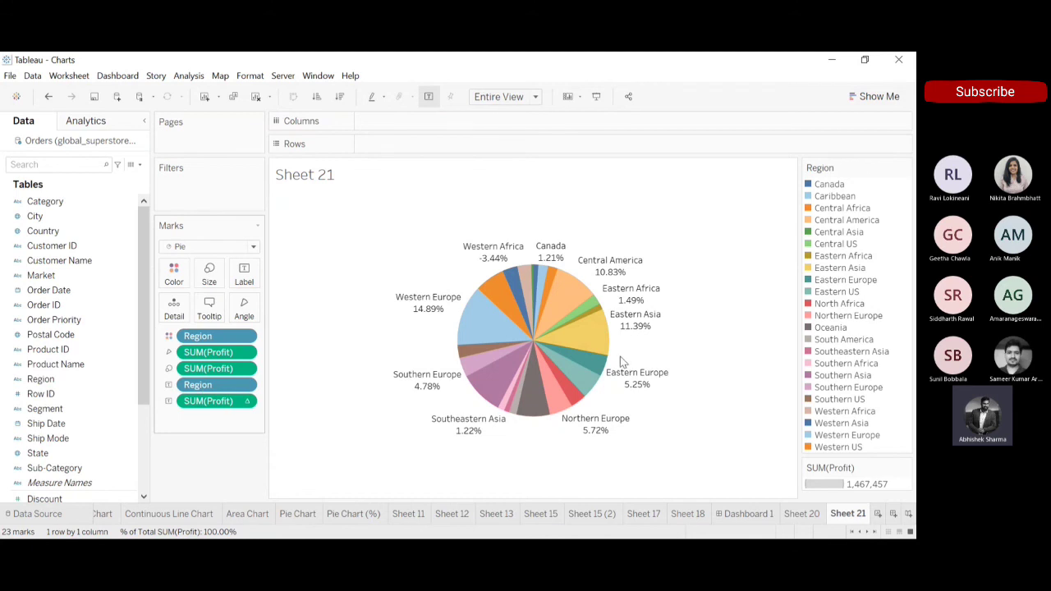